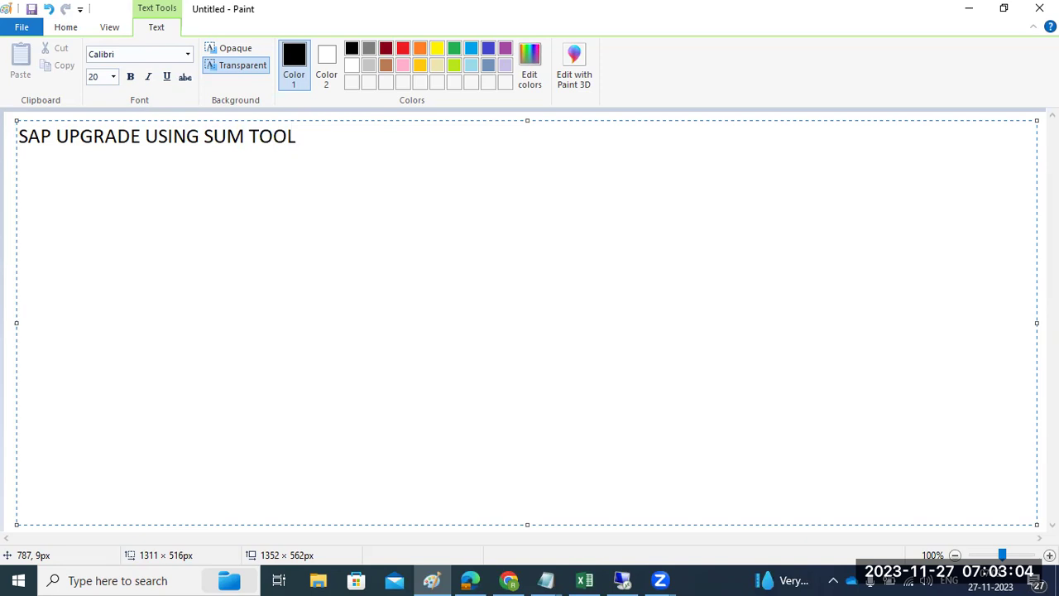
- Underline the heading "SAP UPGRADE USING SUM TOOL:" with a row of equals signs and start a new line
key(Return)
text(=====================)
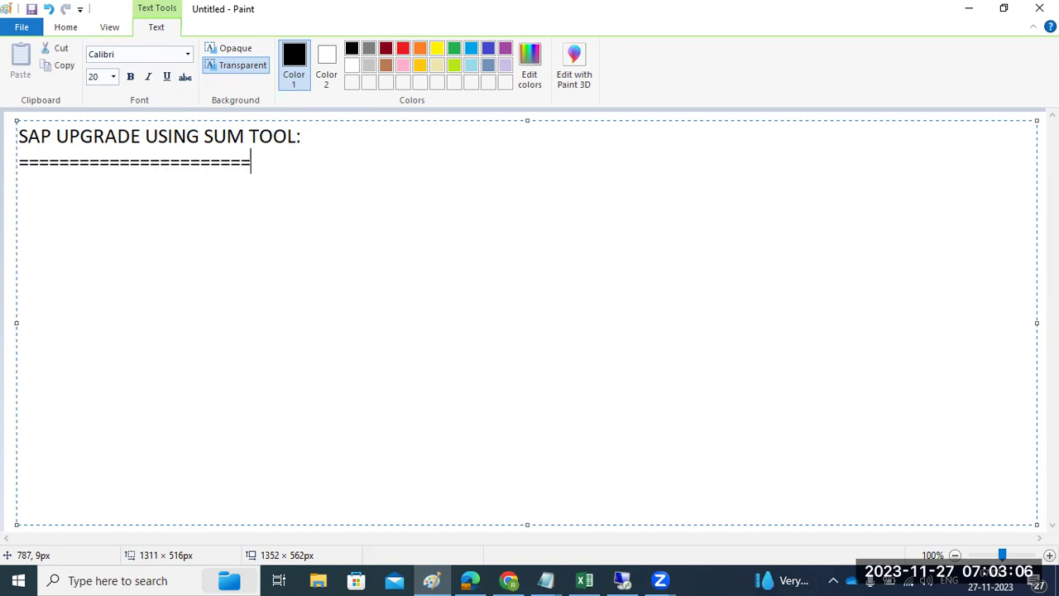
text(======)
key(Return)
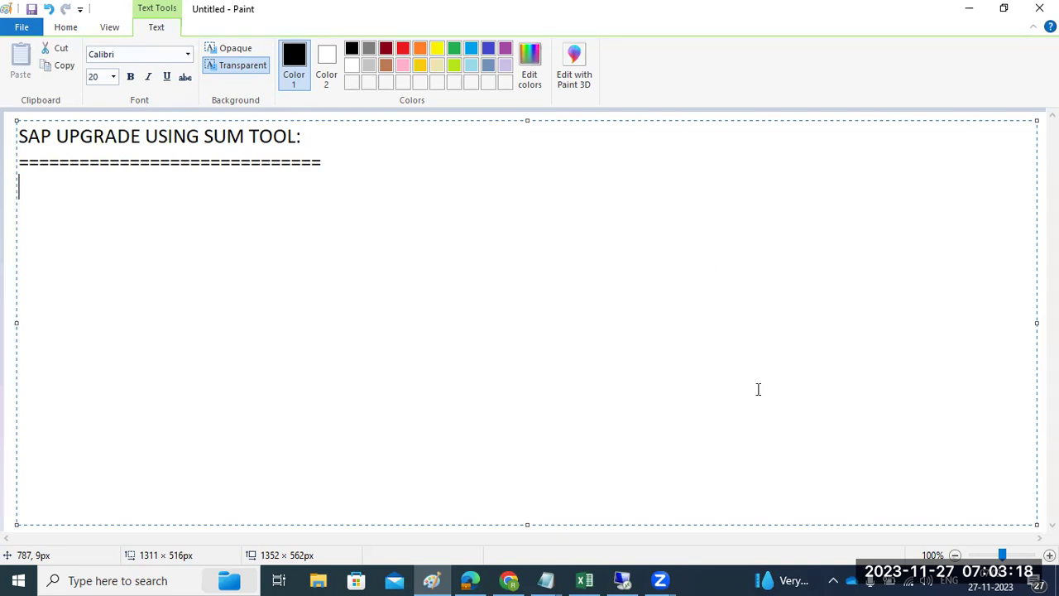
- Switch to the remote desktop session, open the saved ECD page and sign in as ecdadm with the account password
click(622, 580)
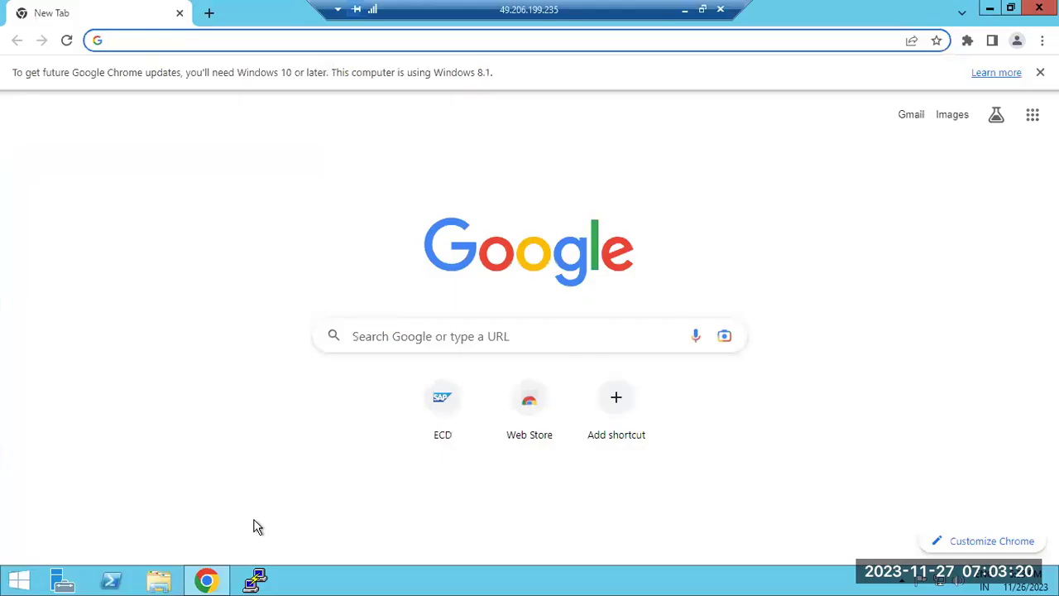
click(442, 413)
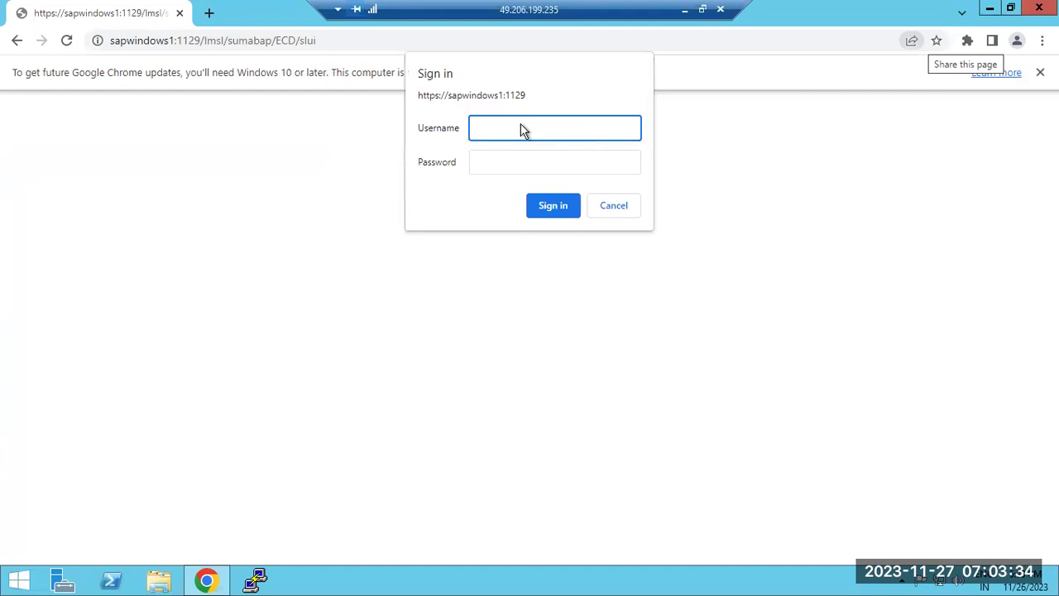
text(ecdadm)
key(Tab)
text(•••••••)
key(Return)
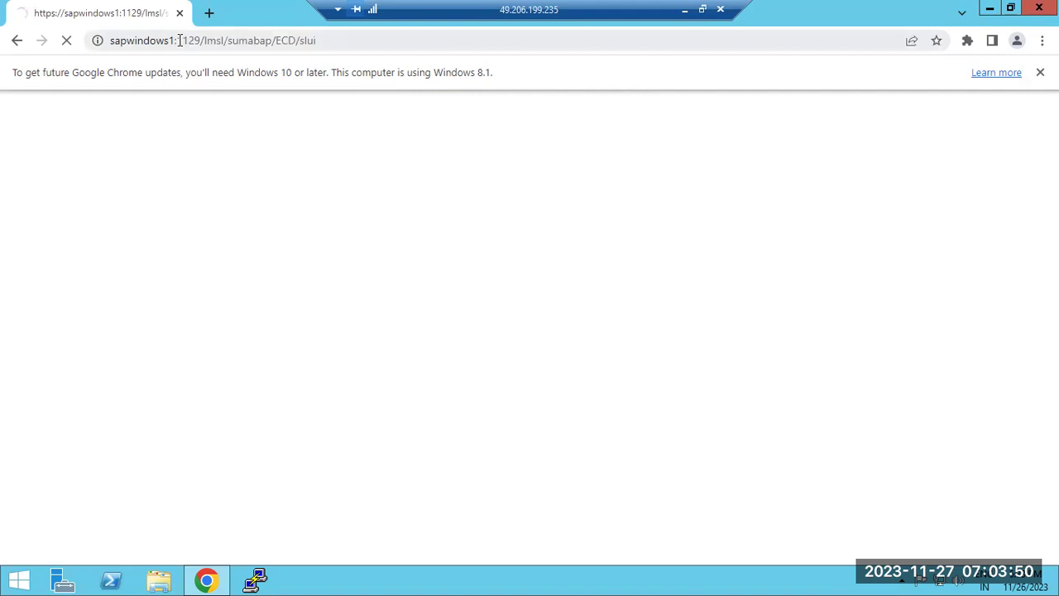
- Switch back to Paint and note the ports below the heading as "1128 - HTTP" and "1129 - HTTPS"
drag(178, 41, 206, 40)
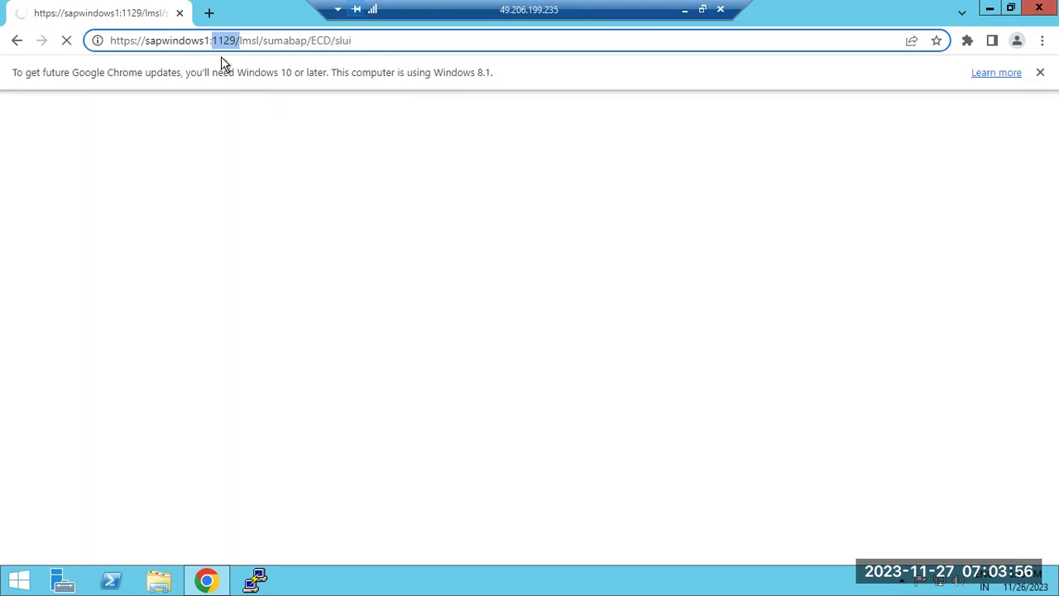
click(685, 11)
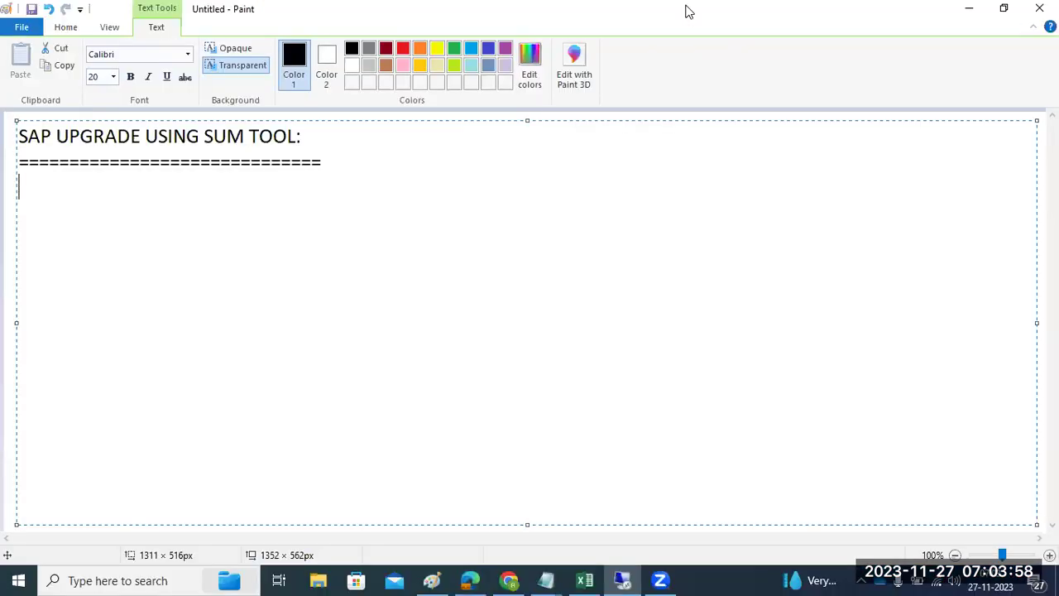
click(360, 160)
text(1128 - H)
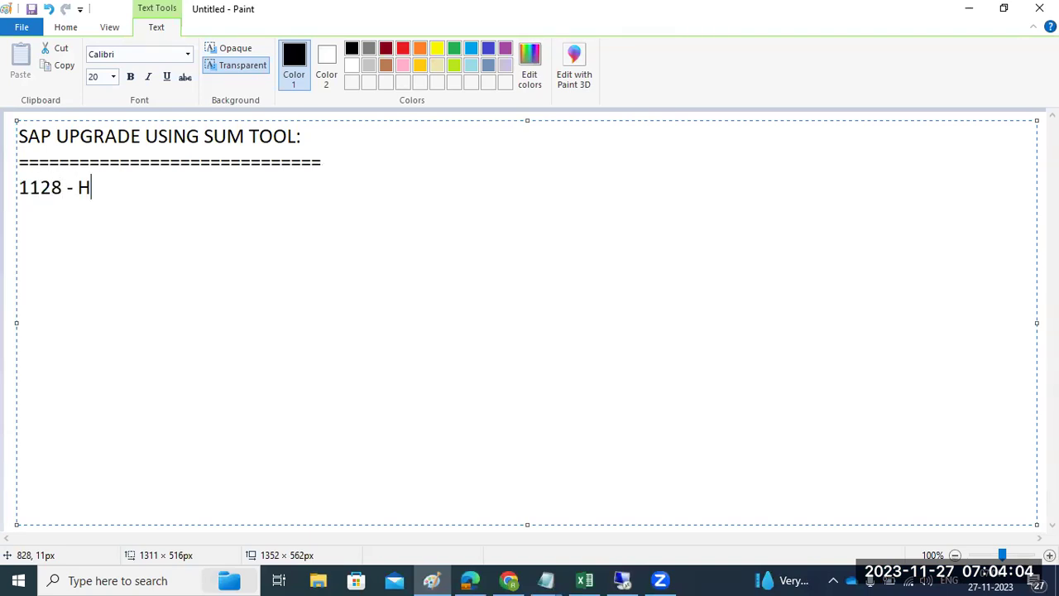
text(TTP)
key(Return)
text(1129 - HTTPS)
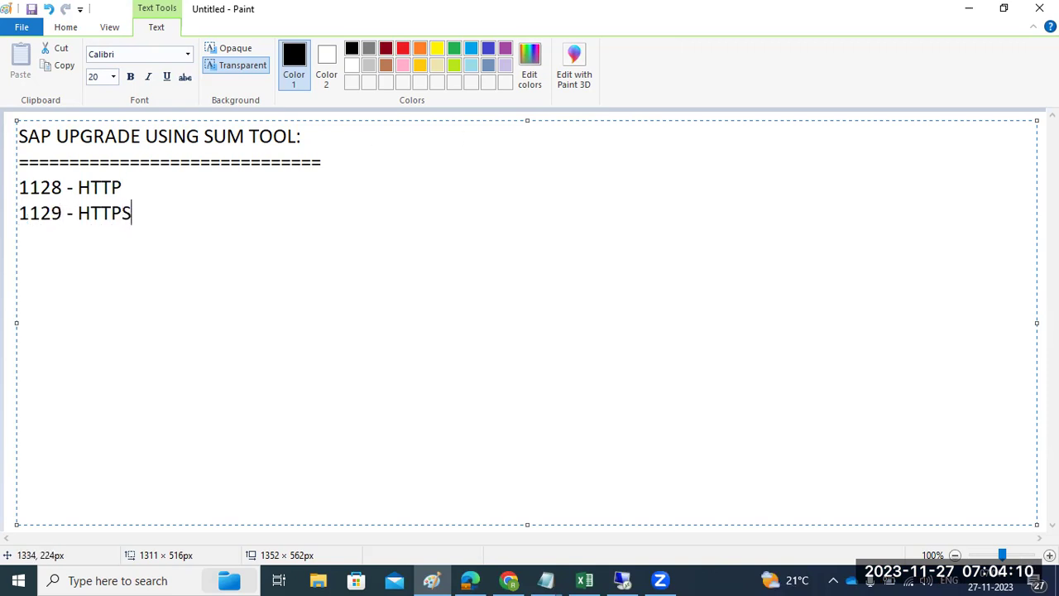
- Return to the remote desktop session and start the SUM ABAP process with the start options left empty
click(659, 579)
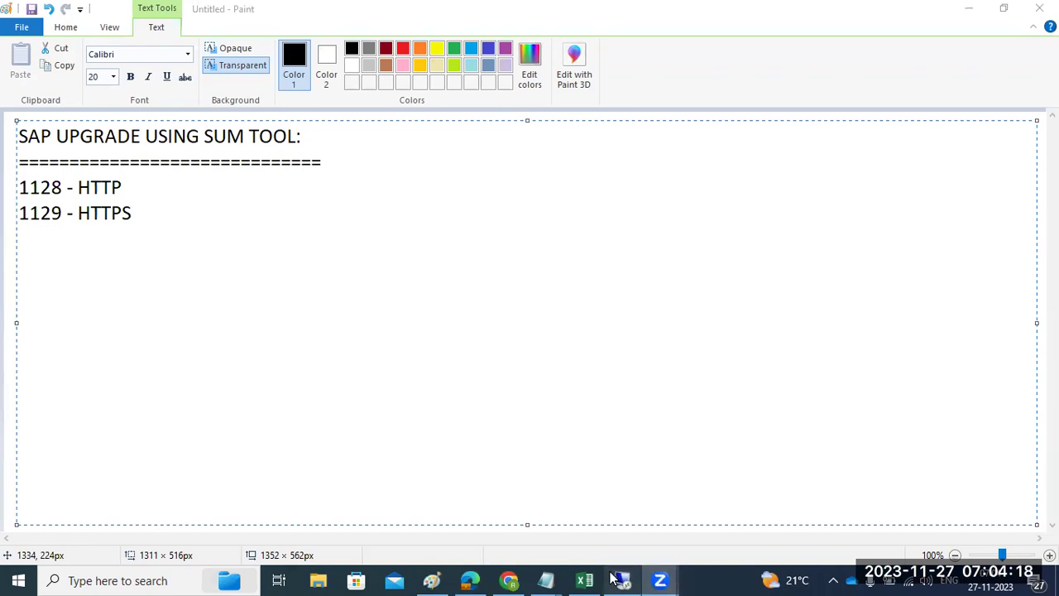
click(659, 580)
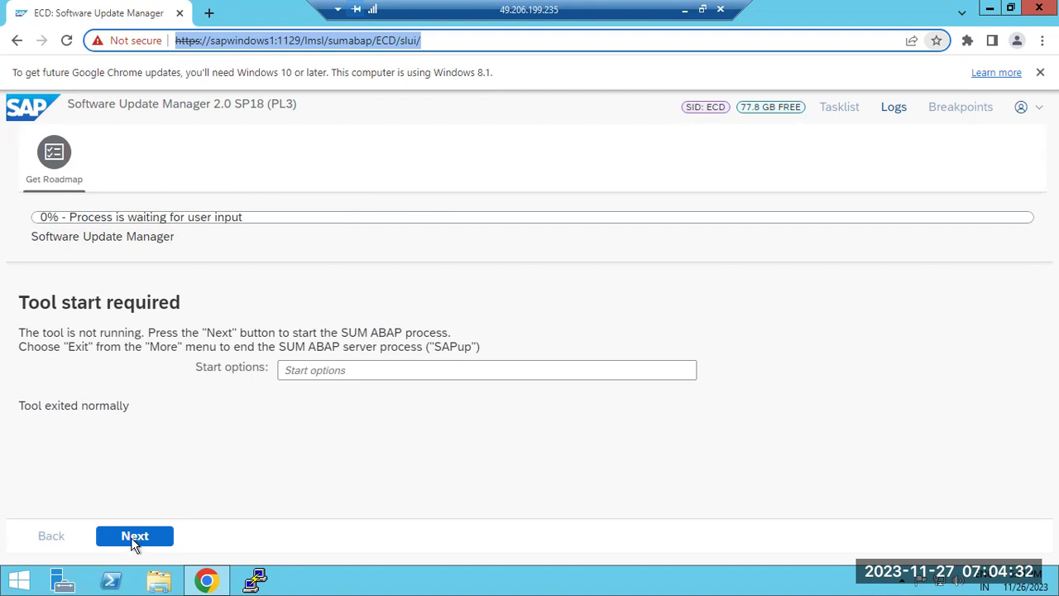
click(324, 371)
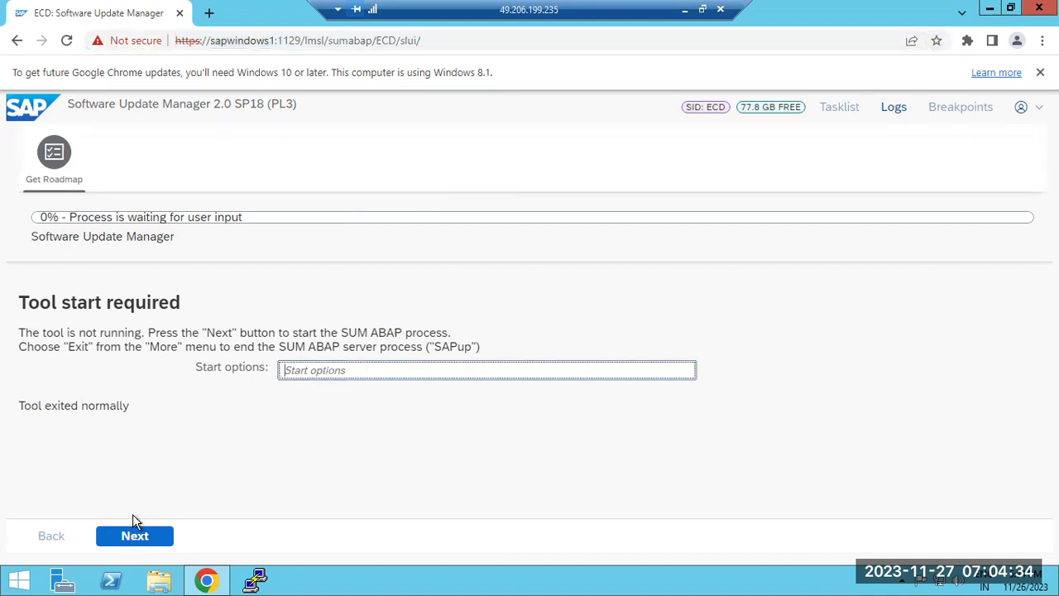
click(138, 539)
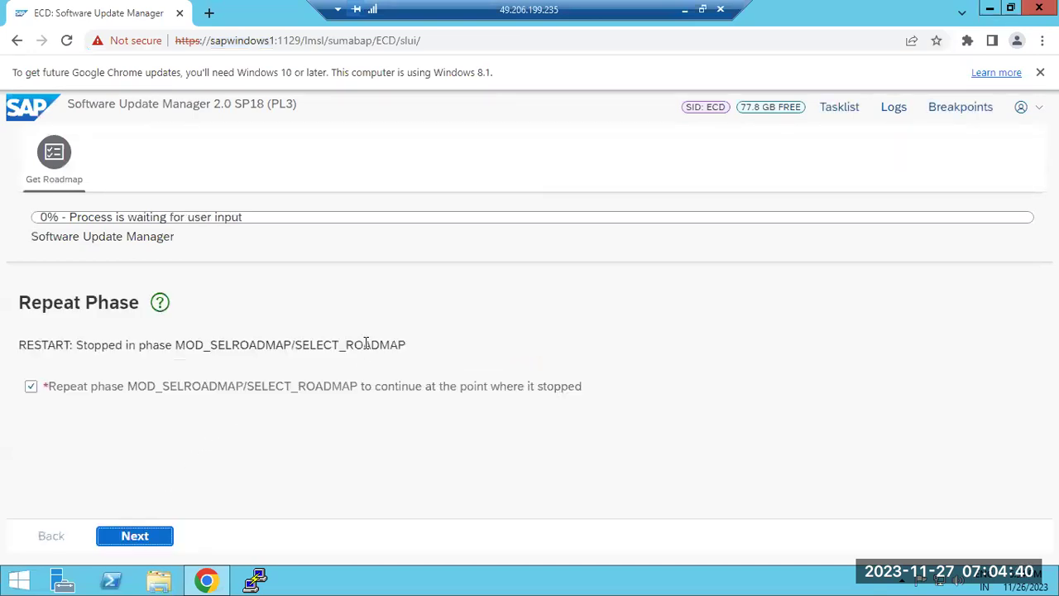
drag(111, 343, 372, 345)
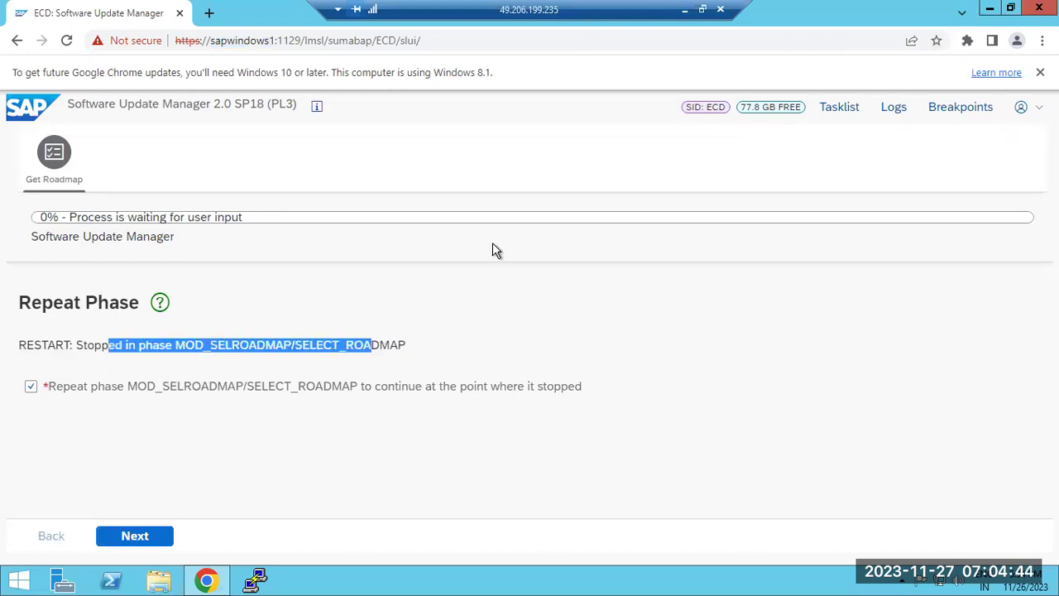
- Switch to Paint and delete the two port lines below the underlined heading
click(683, 10)
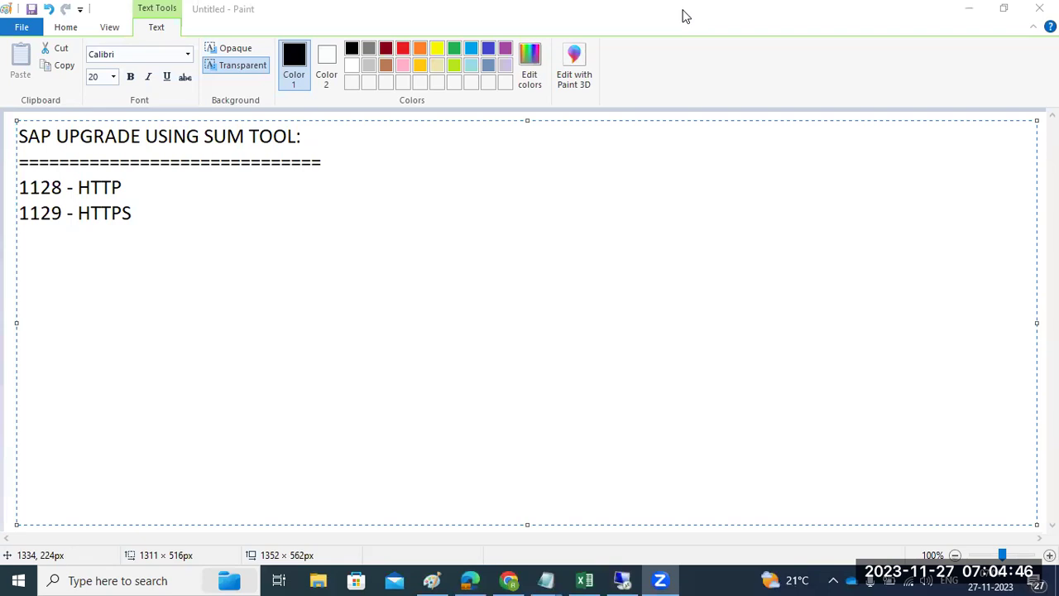
click(185, 328)
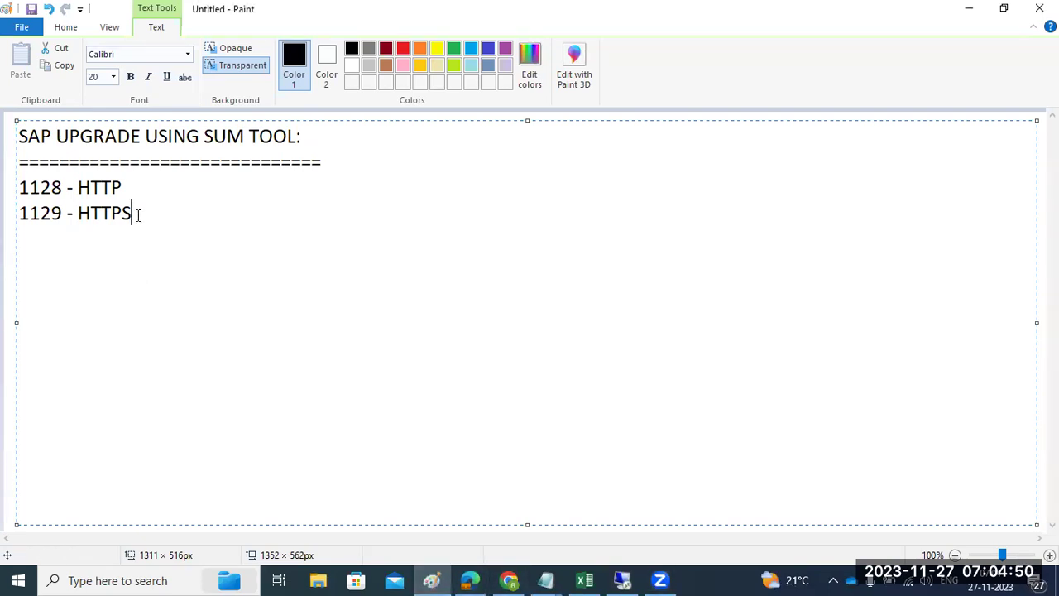
click(622, 580)
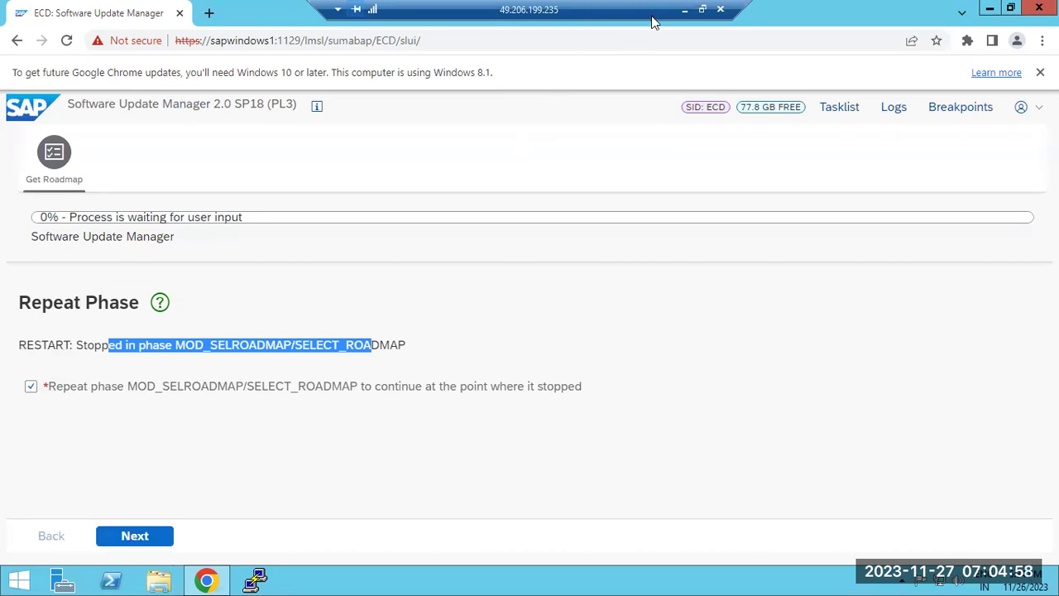
click(684, 10)
drag(163, 220, 8, 186)
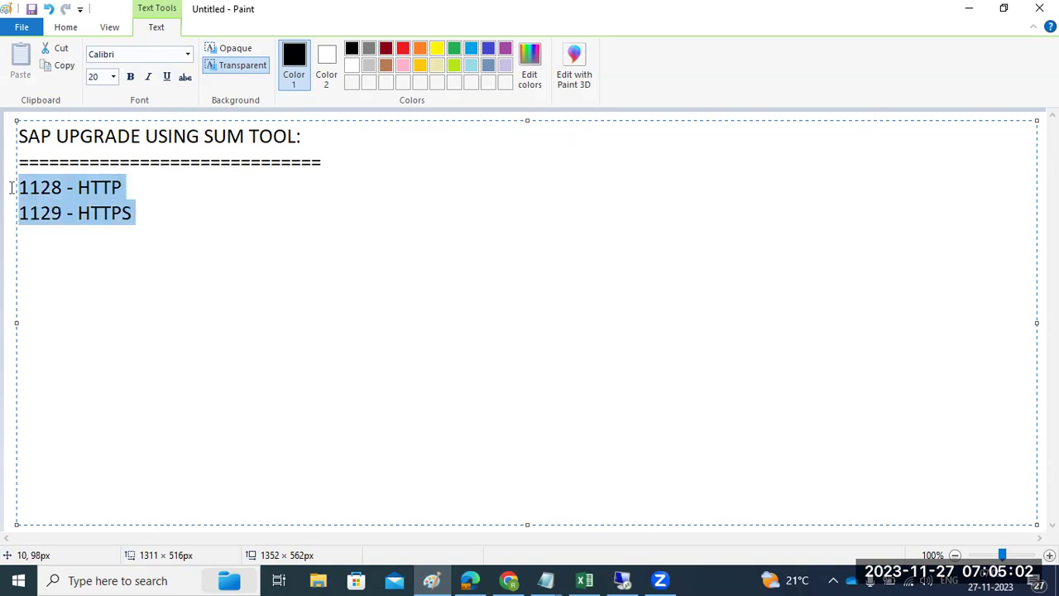
key(Delete)
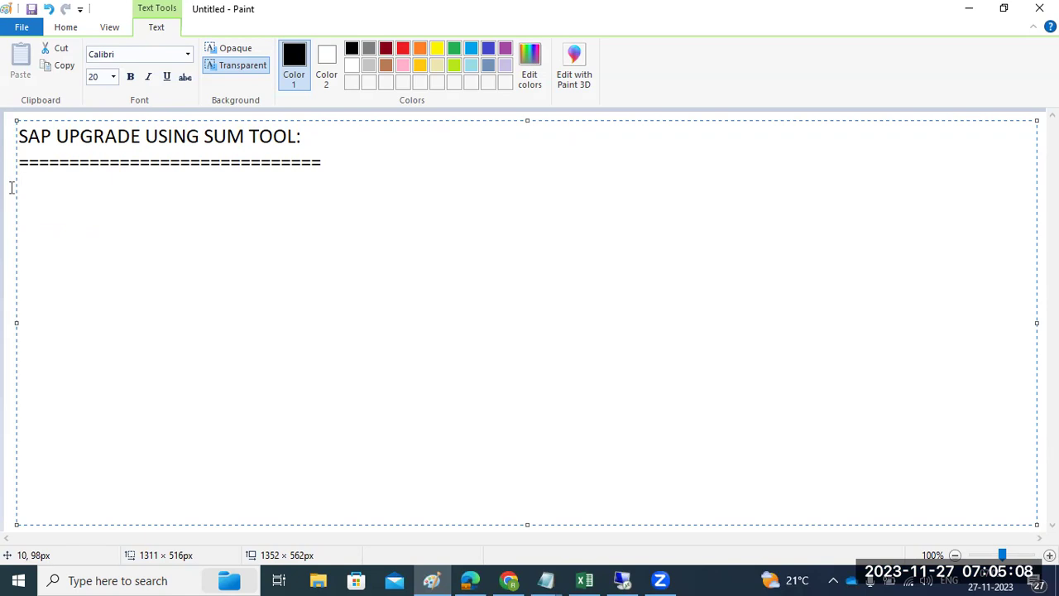
- Return to the remote desktop session and repeat the MOD_SELROADMAP/SELECT_ROADMAP phase from where it stopped
click(622, 580)
click(134, 535)
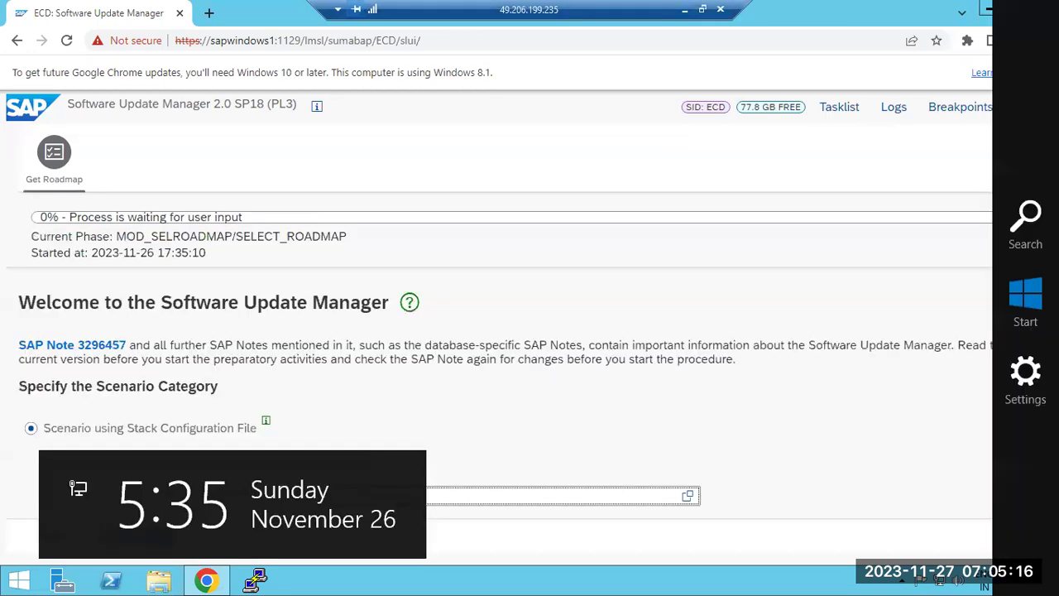
scroll(700, 441, down, 1)
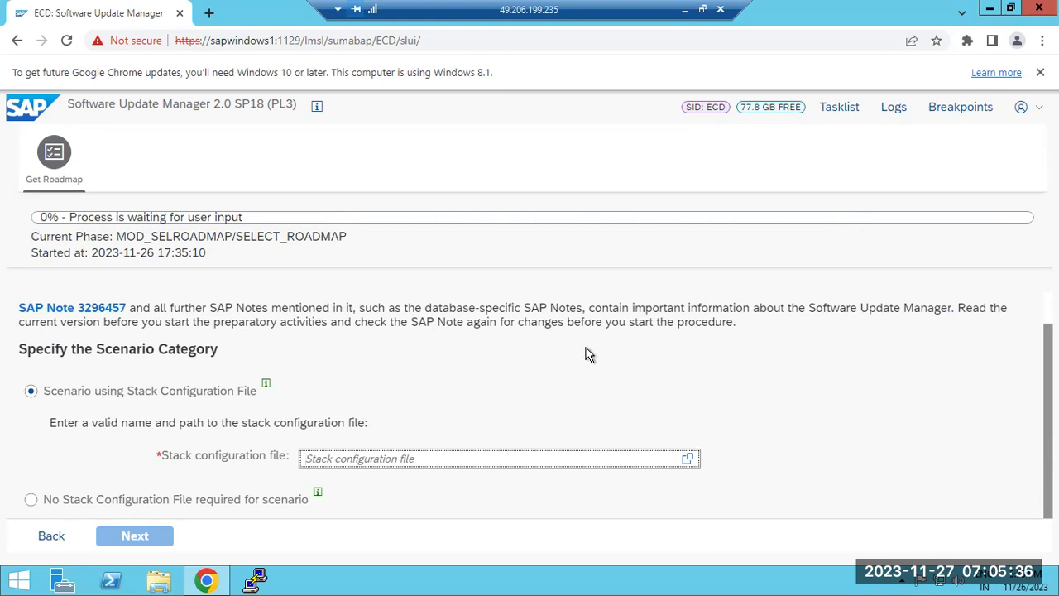
click(687, 459)
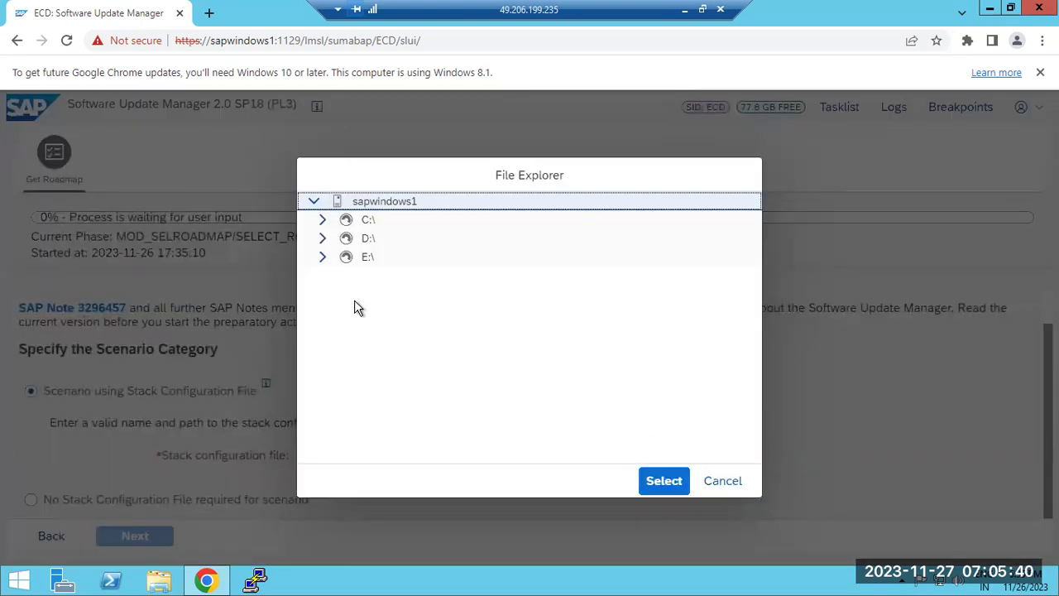
click(322, 257)
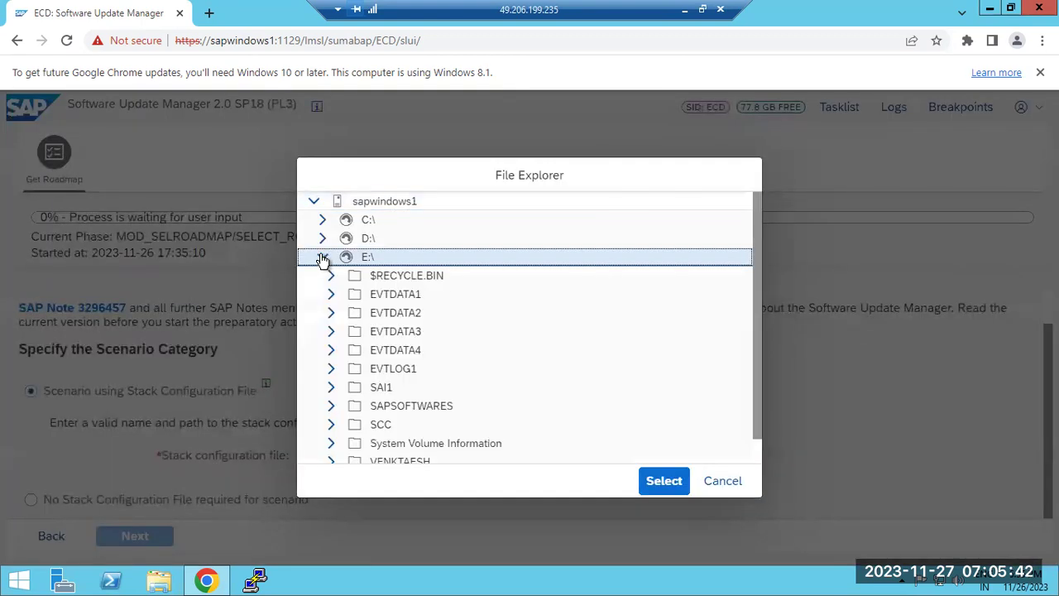
click(331, 407)
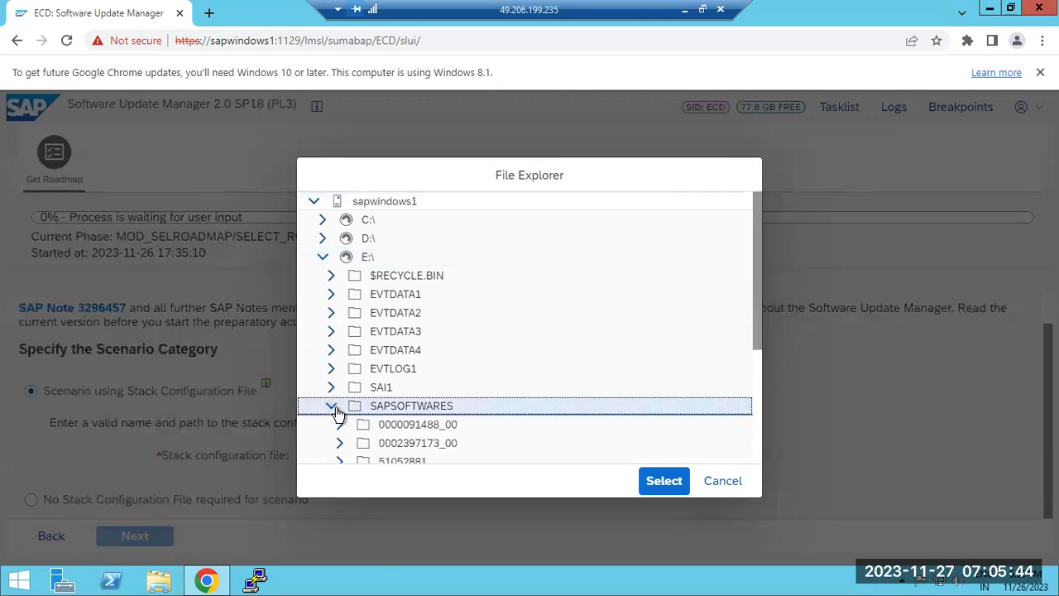
scroll(337, 413, down, 2)
click(340, 326)
double_click(500, 346)
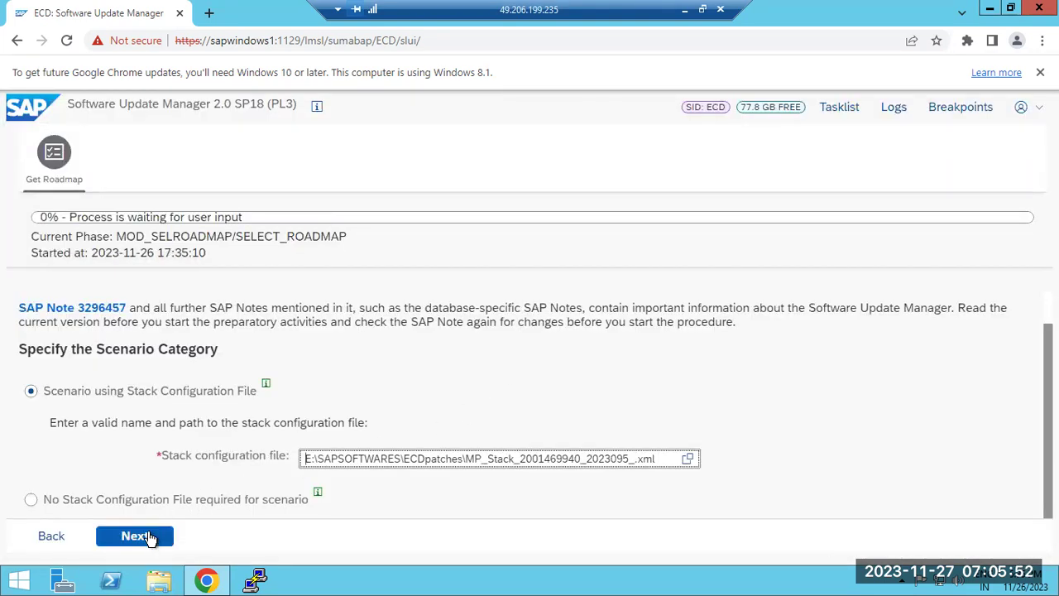
- Review the scenario category settings and proceed with the scenario using the stack configuration file
drag(162, 422, 349, 418)
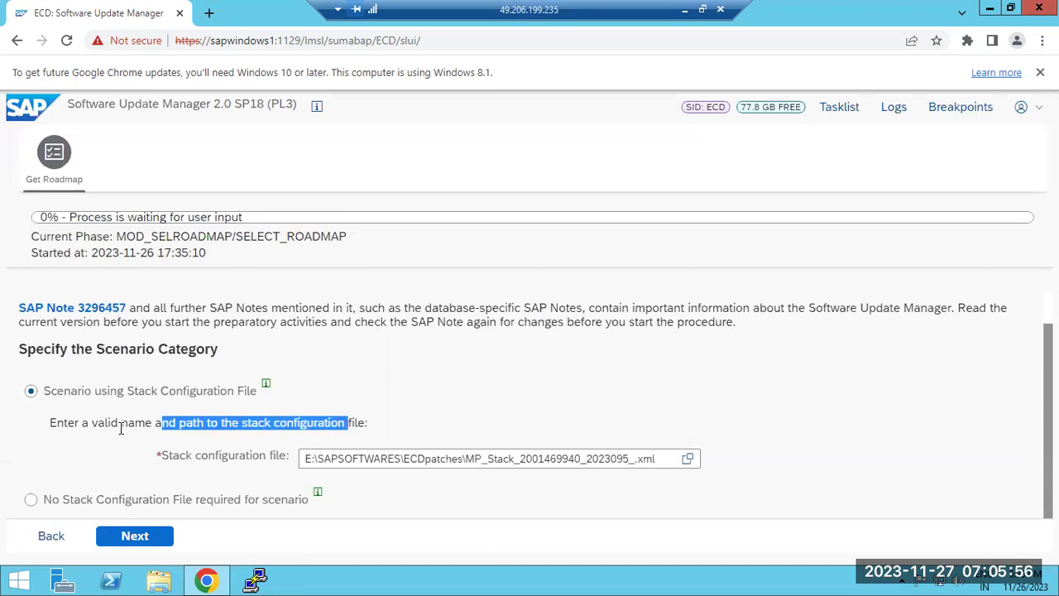
drag(111, 423, 370, 425)
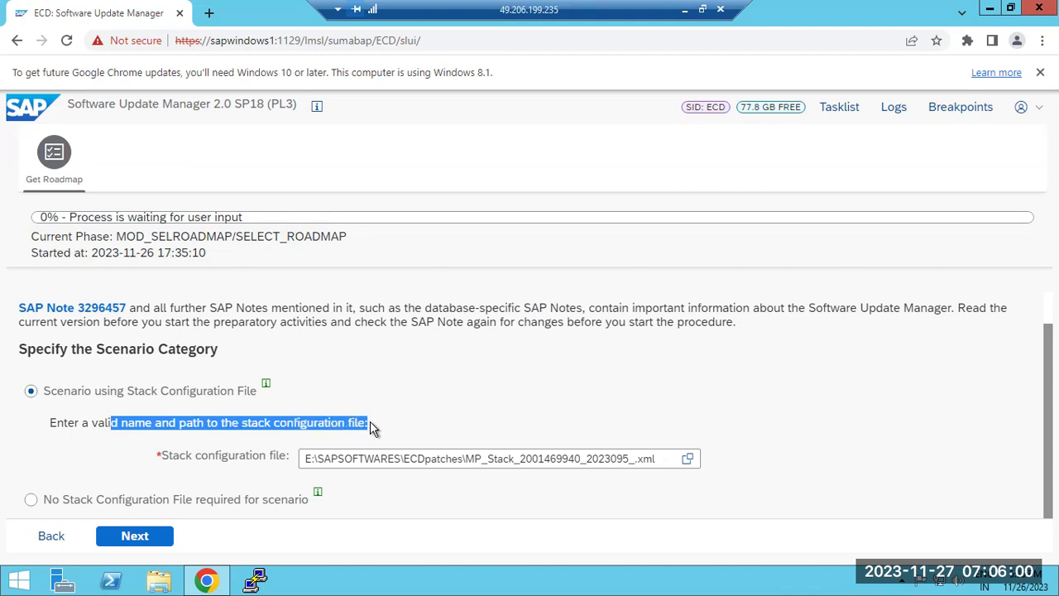
double_click(162, 455)
click(270, 442)
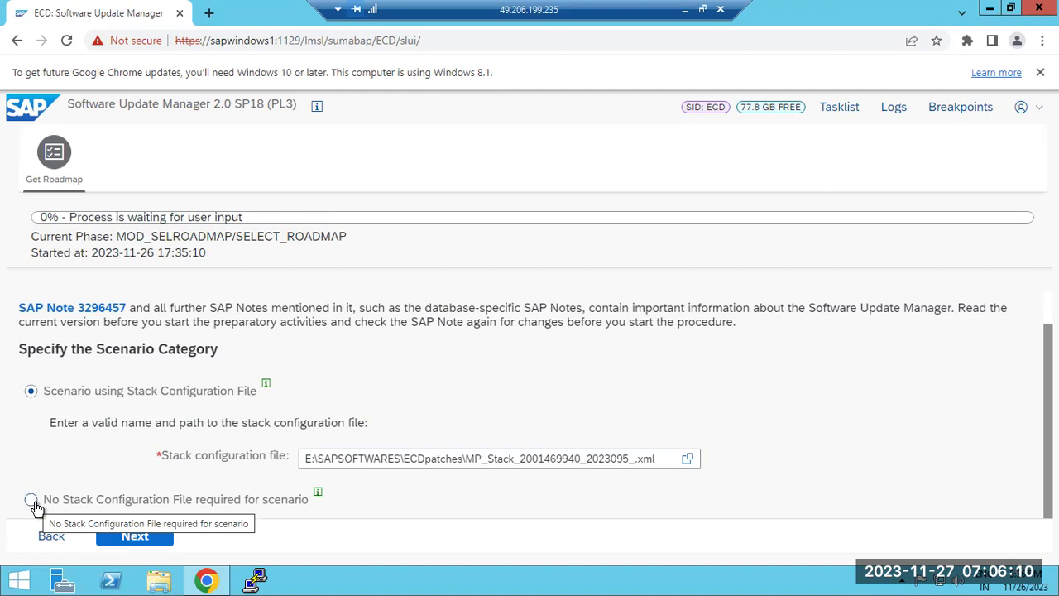
click(134, 536)
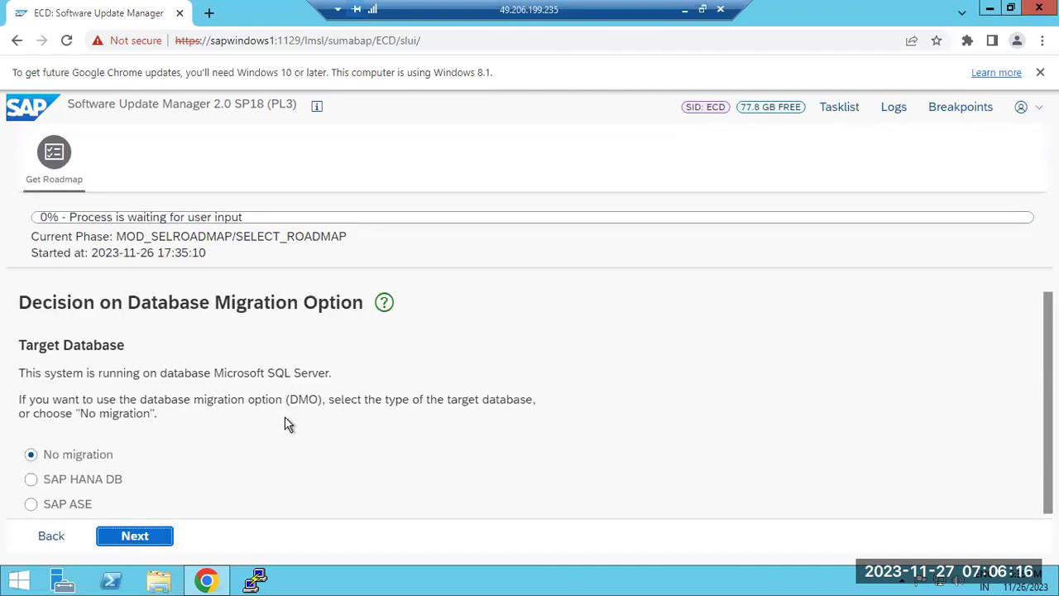
- Examine the target database information and the available choices for the database migration option (DMO)
scroll(268, 438, down, 1)
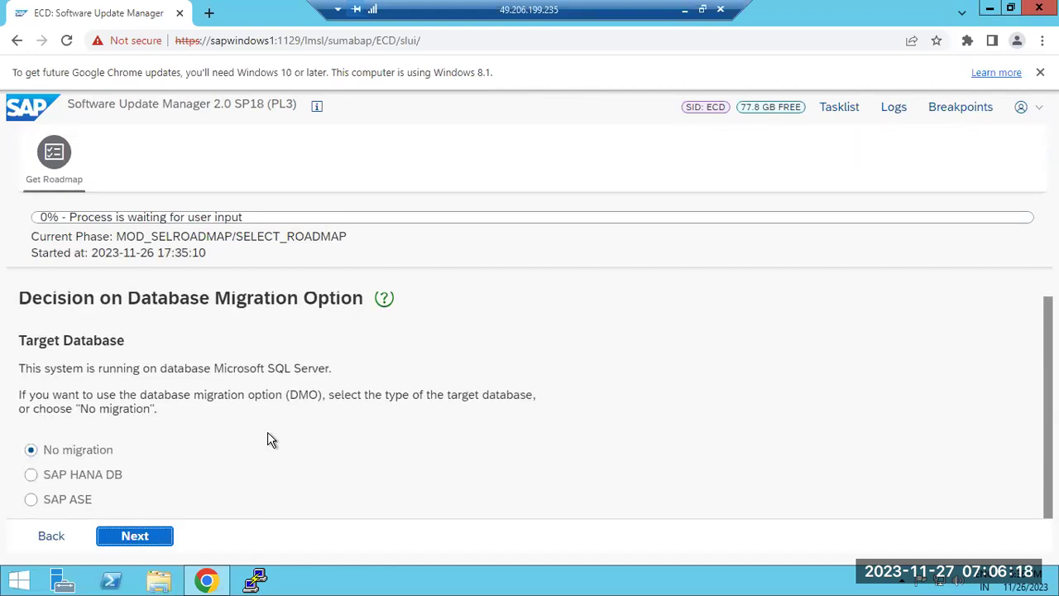
scroll(269, 439, up, 1)
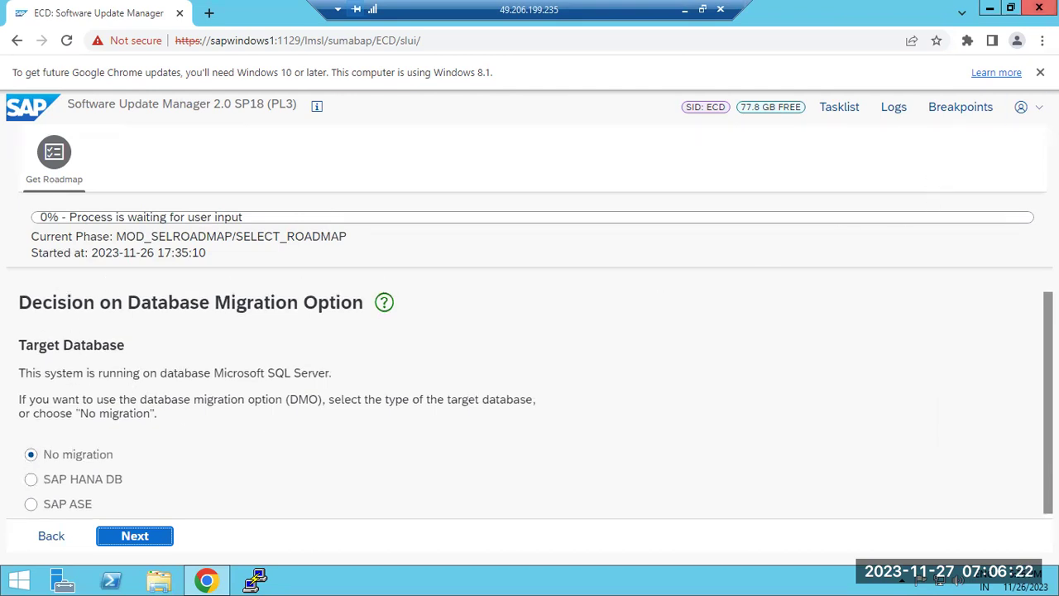
mouse_move(1058, 0)
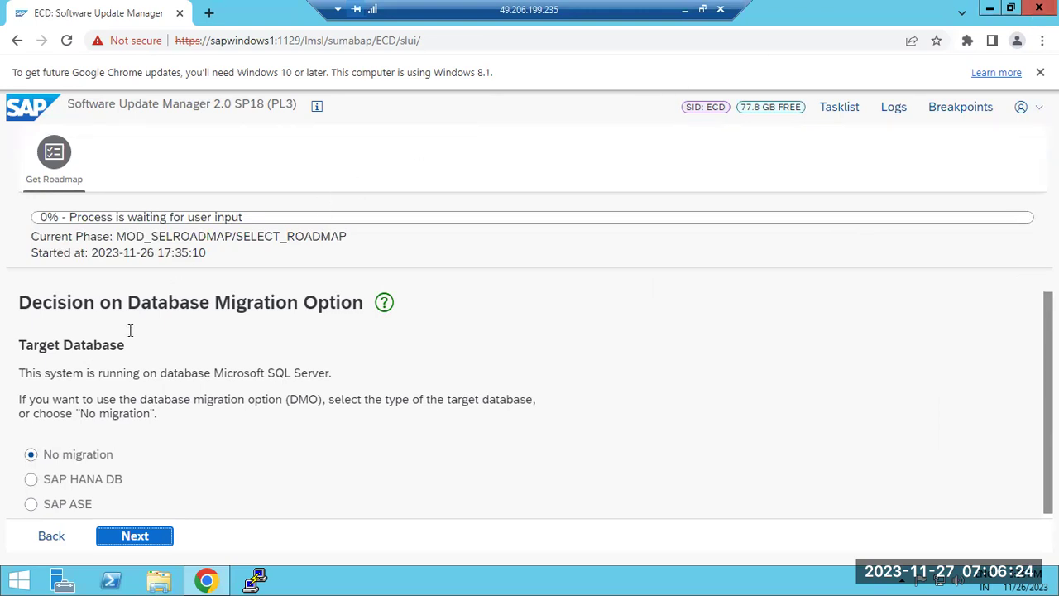
drag(27, 346, 104, 343)
drag(174, 373, 314, 375)
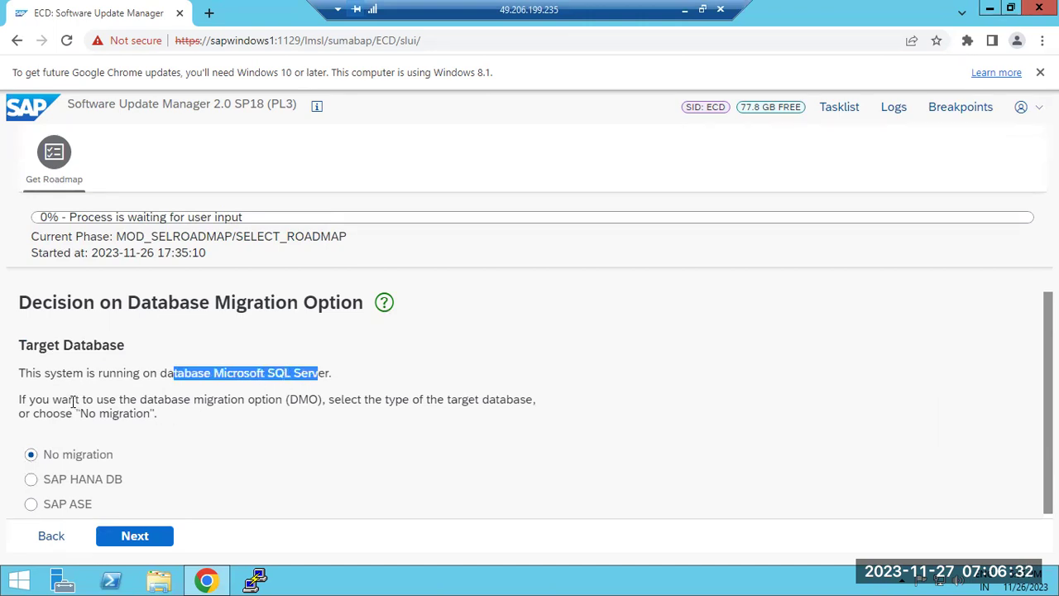
drag(73, 401, 328, 395)
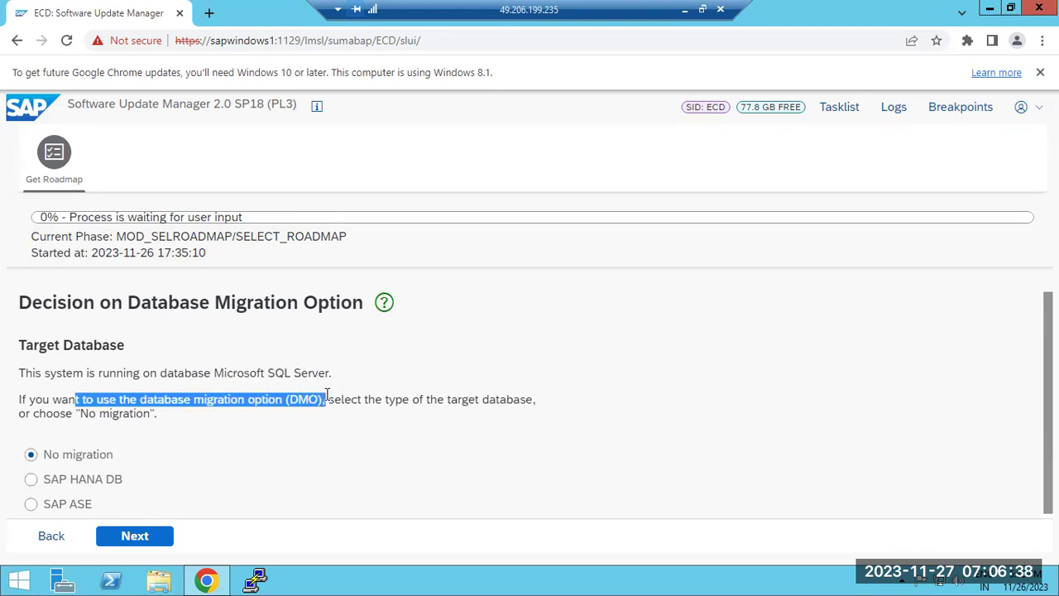
drag(332, 401, 444, 416)
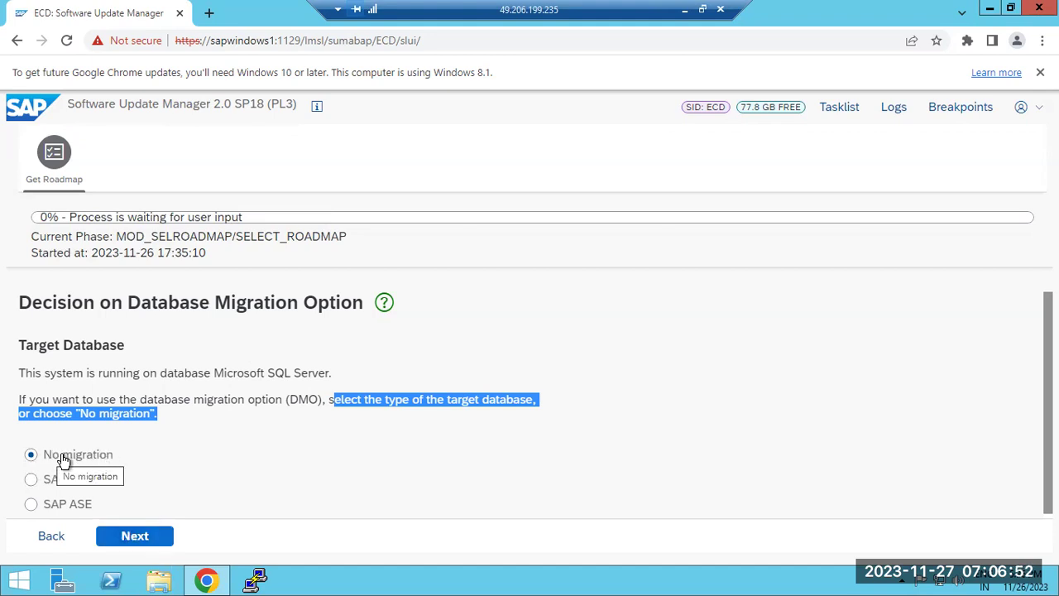
- Continue with the "No migration" option to the scenario strategy selection and review the update type in the page header
click(143, 546)
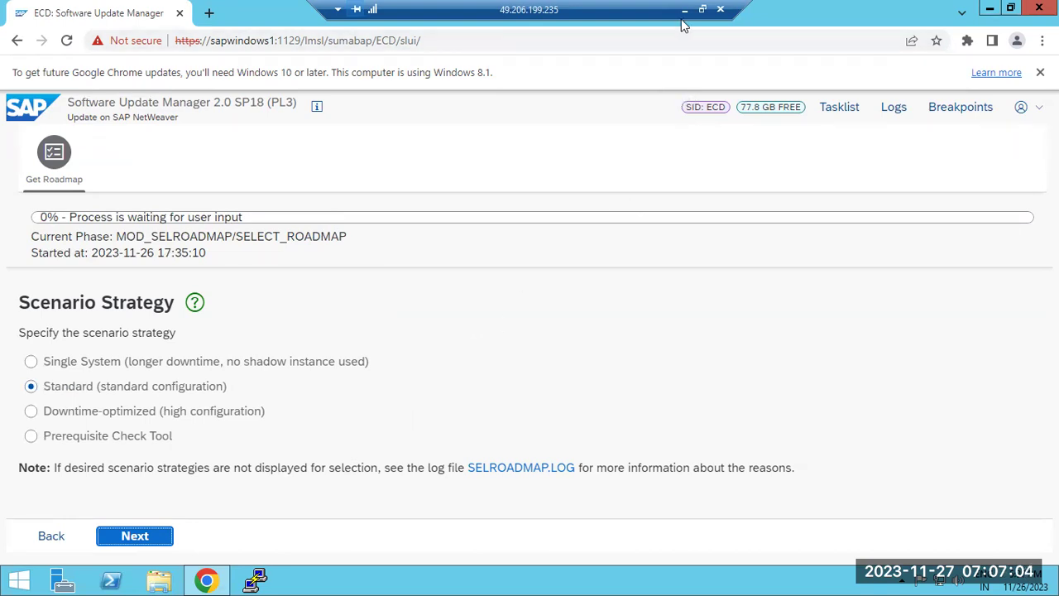
click(547, 40)
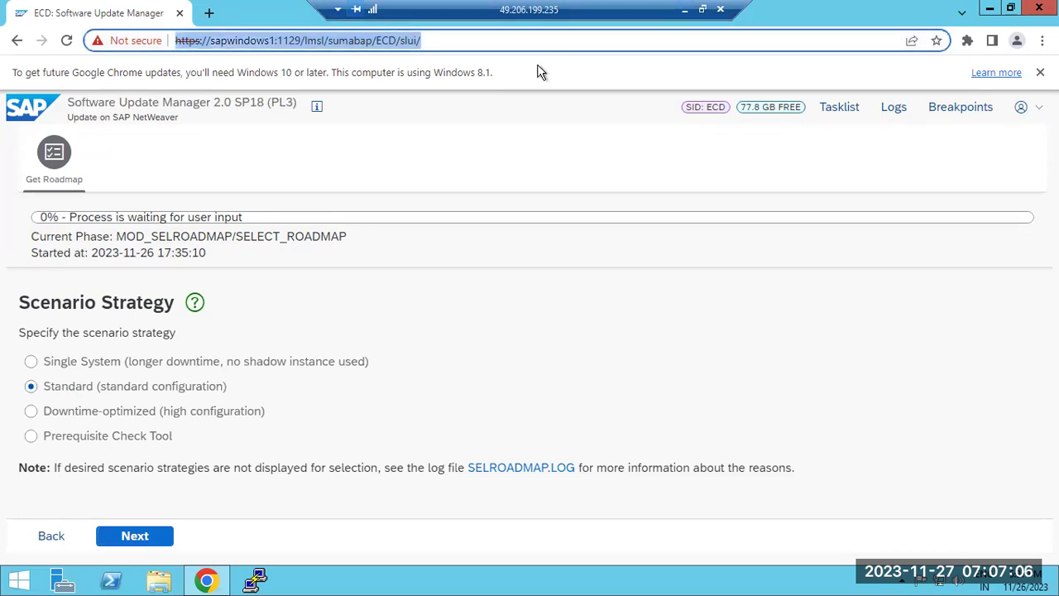
click(522, 344)
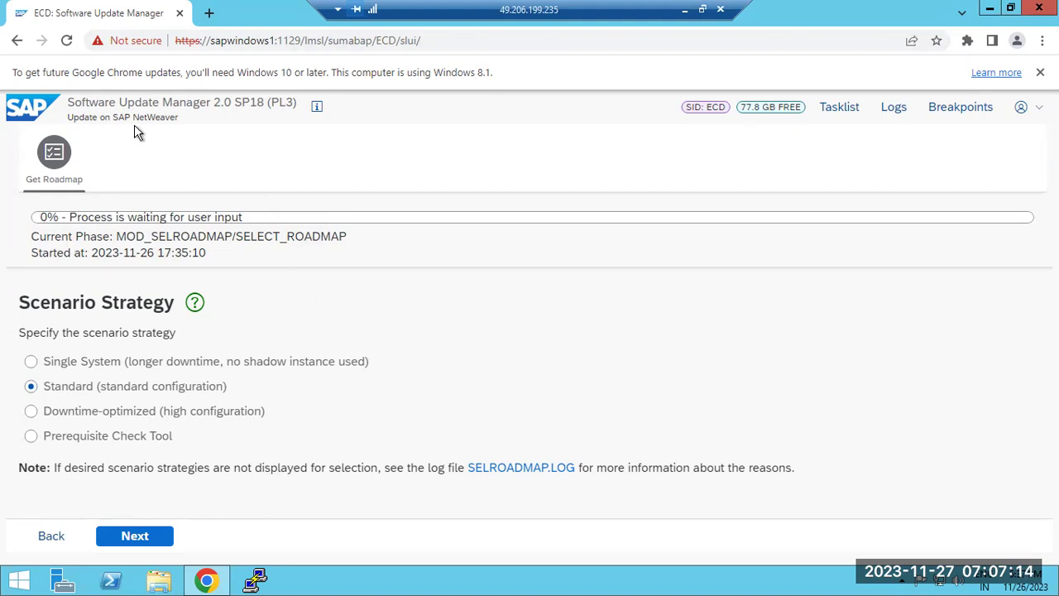
drag(113, 102, 169, 116)
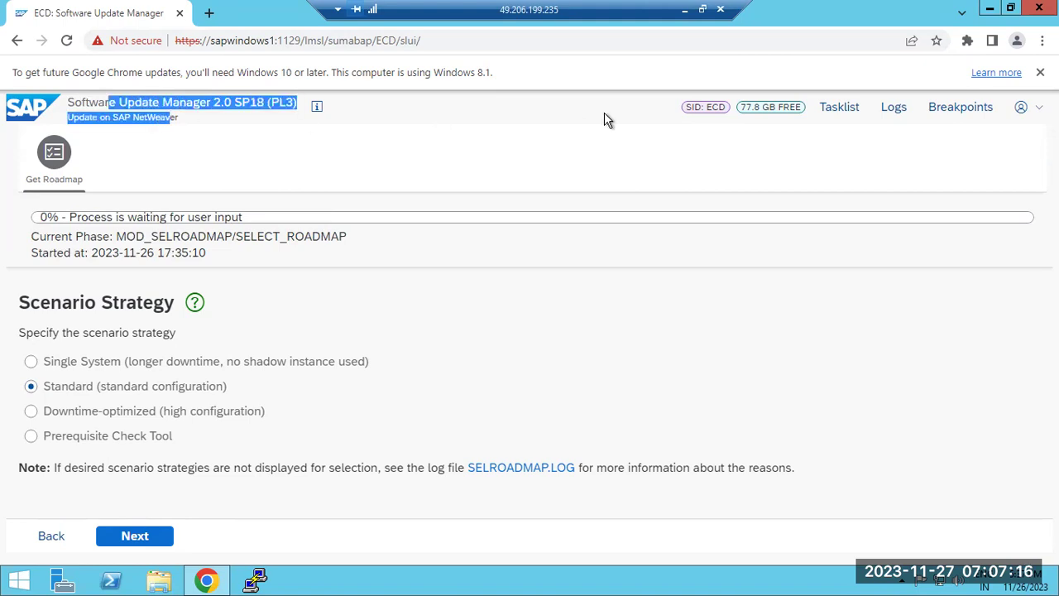
- Switch to the Paint drawing and draw a large black outer rectangle below the "SAP UPGRADE USING SUM TOOL:" title
click(684, 9)
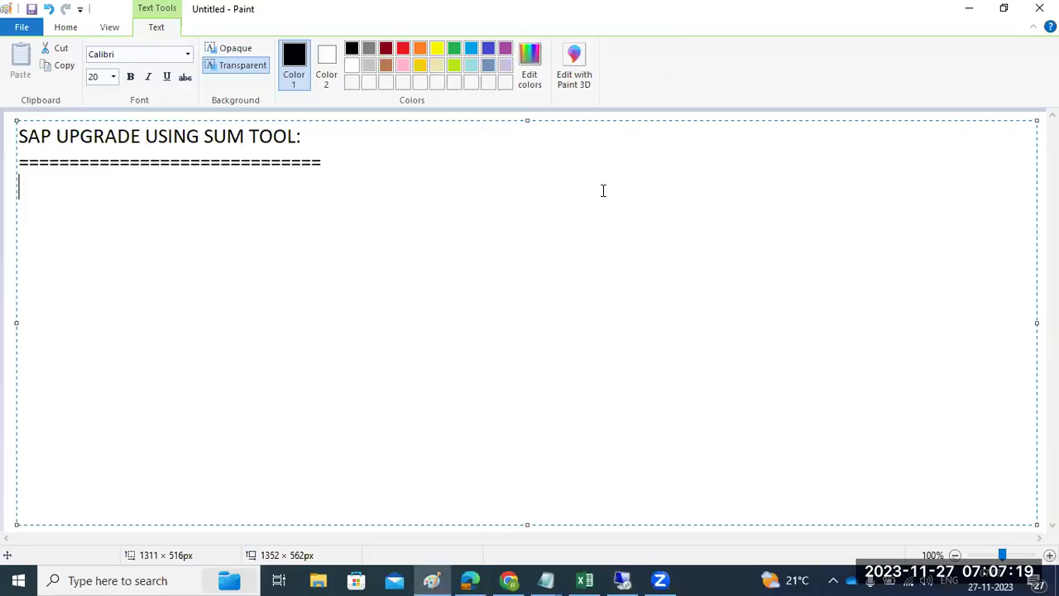
click(8, 248)
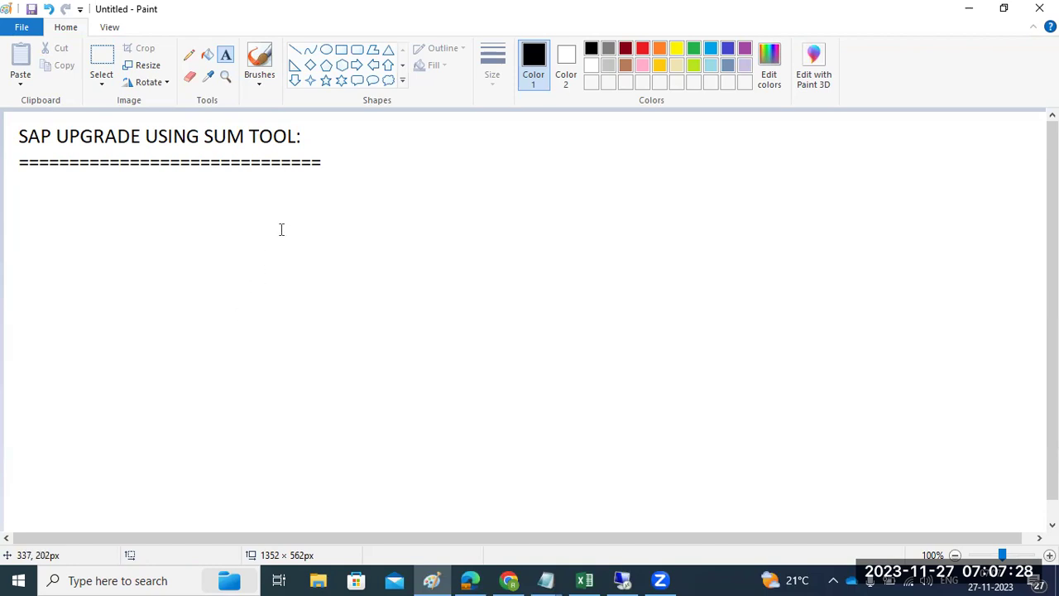
click(341, 49)
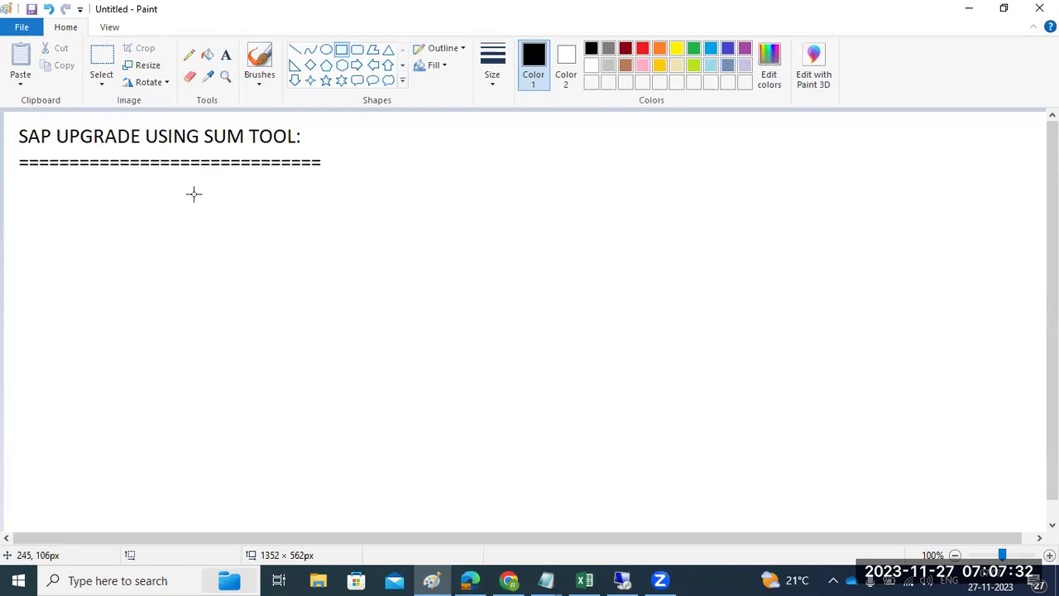
drag(106, 177, 952, 520)
click(1009, 492)
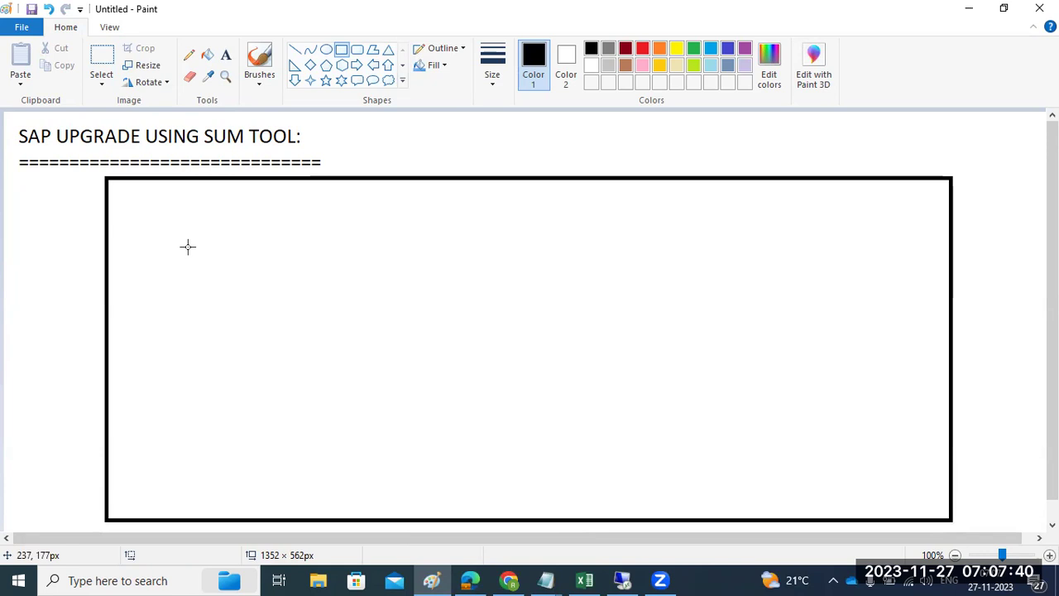
- Draw two rectangles inside the outer frame: one at its upper left and one about 657 × 165 px near its lower edge
drag(209, 200, 478, 316)
drag(256, 375, 766, 502)
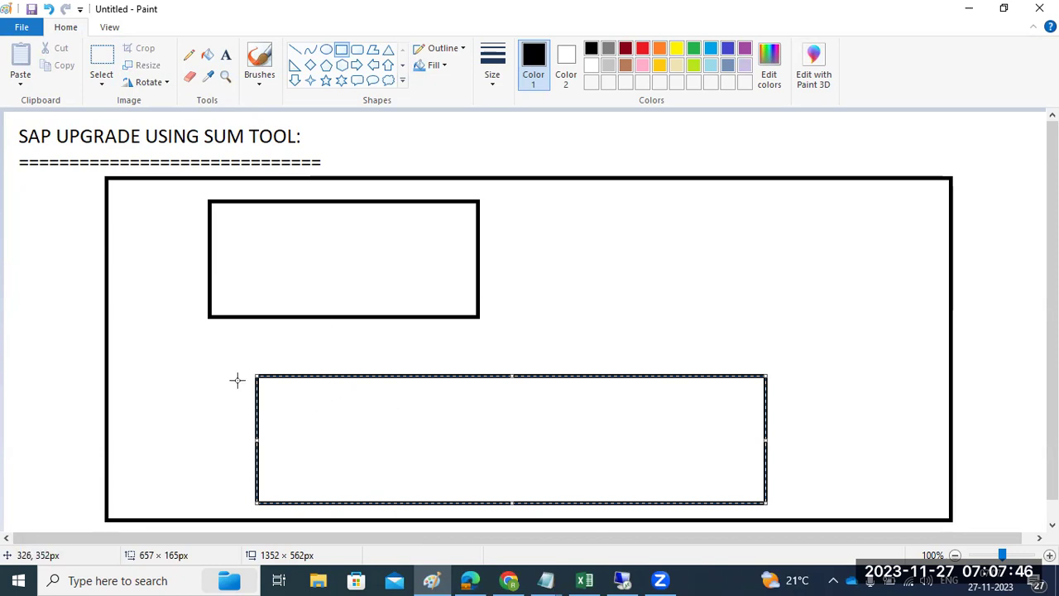
click(131, 354)
- Draw two small rectangles inside the lower rectangle, a short one above a longer one
drag(469, 395, 627, 419)
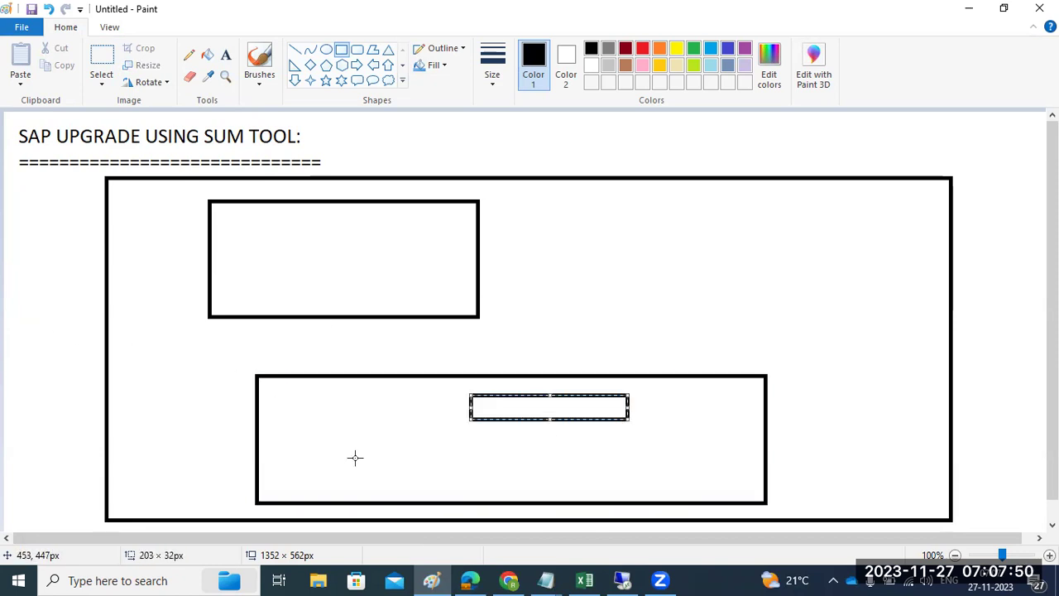
key(ctrl+z)
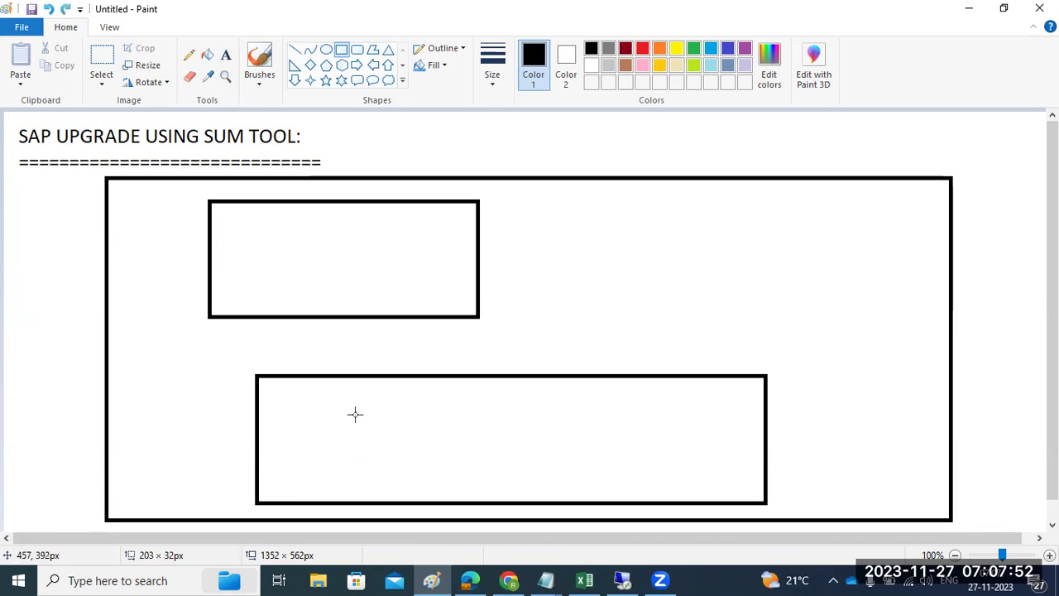
drag(315, 393, 422, 418)
drag(319, 436, 657, 484)
click(577, 292)
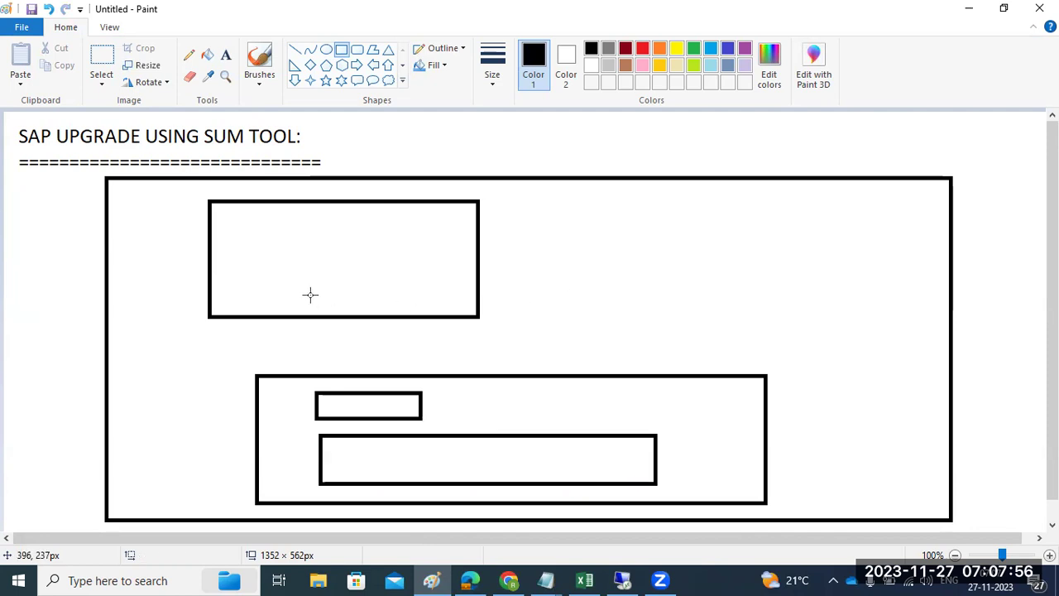
- Draw a box about 116 × 35 px inside the upper rectangle and label it "KErnEL"
drag(276, 234, 368, 264)
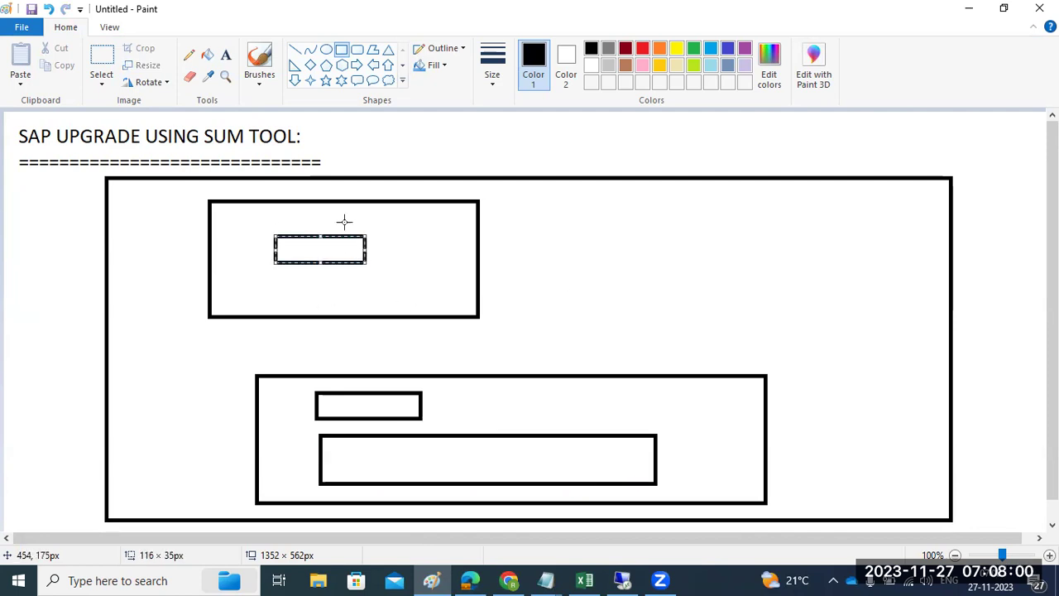
click(225, 55)
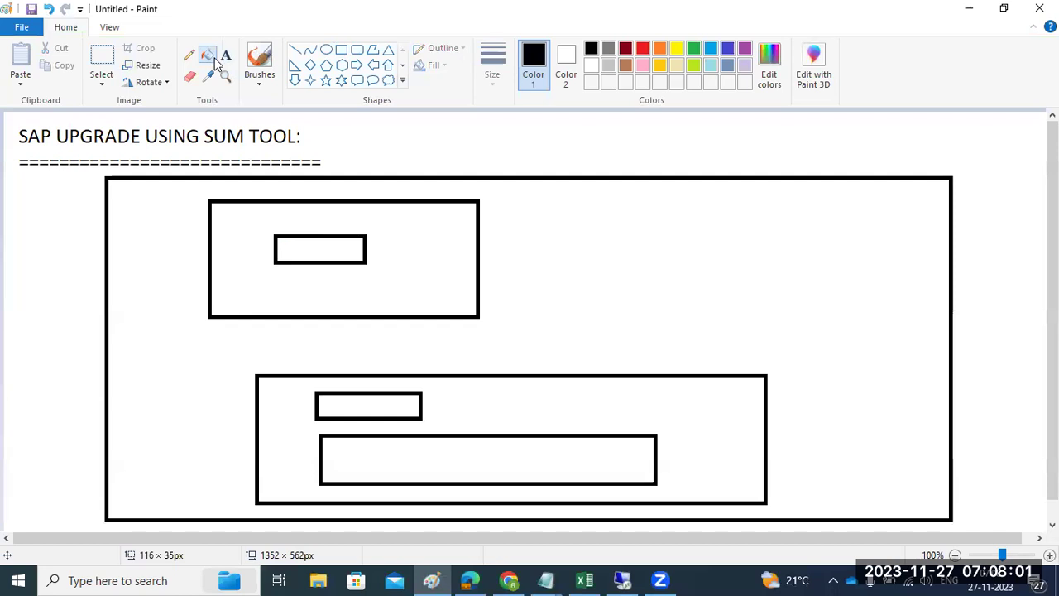
click(292, 249)
text(KE)
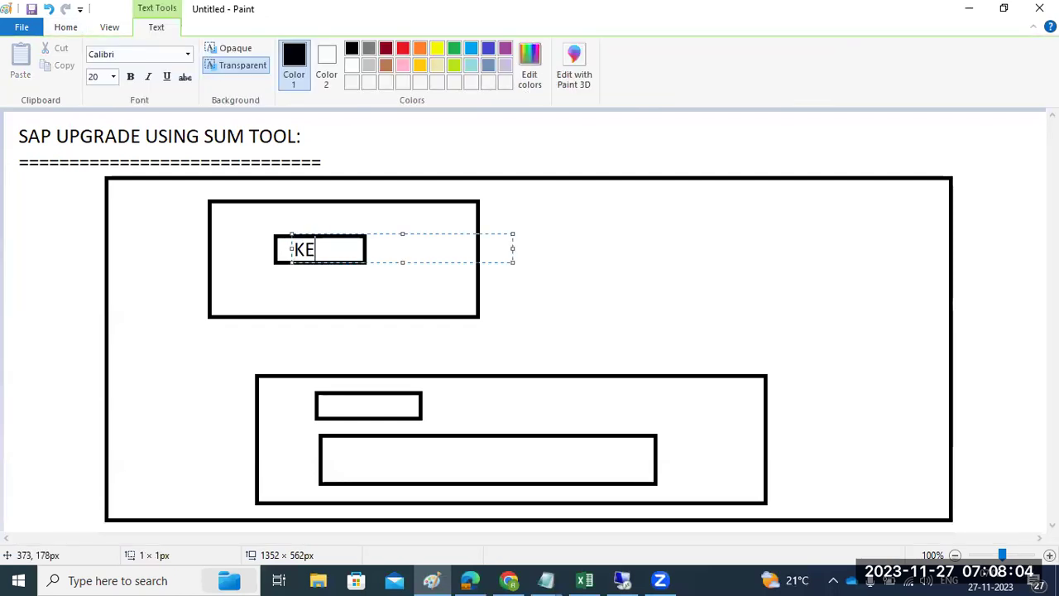
text(rnEL)
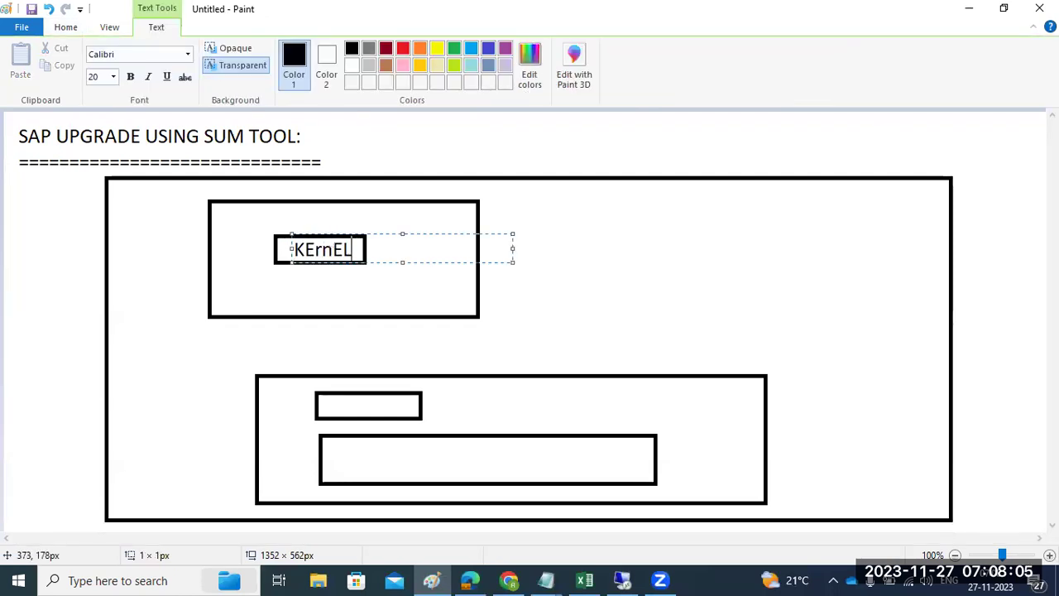
- Label the two boxes inside the lower rectangle "re" for the short one and "TA" for the long one
click(330, 406)
text(re)
click(355, 457)
click(356, 457)
text(TA)
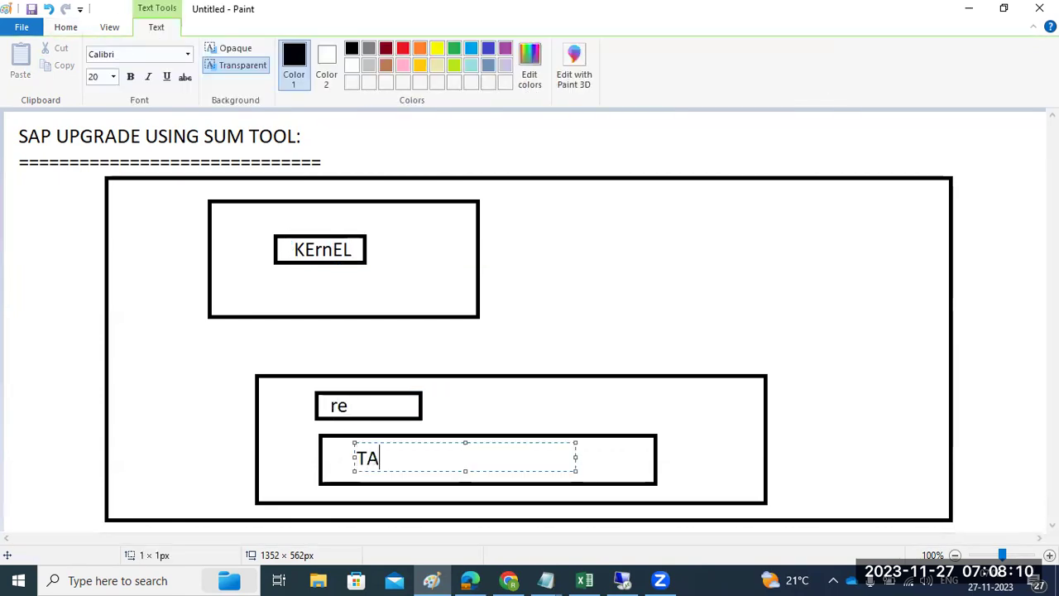
click(188, 384)
- Connect the upper and lower rectangles with a vertical line about 74 px long and label them "SAP" and "DB"
click(295, 50)
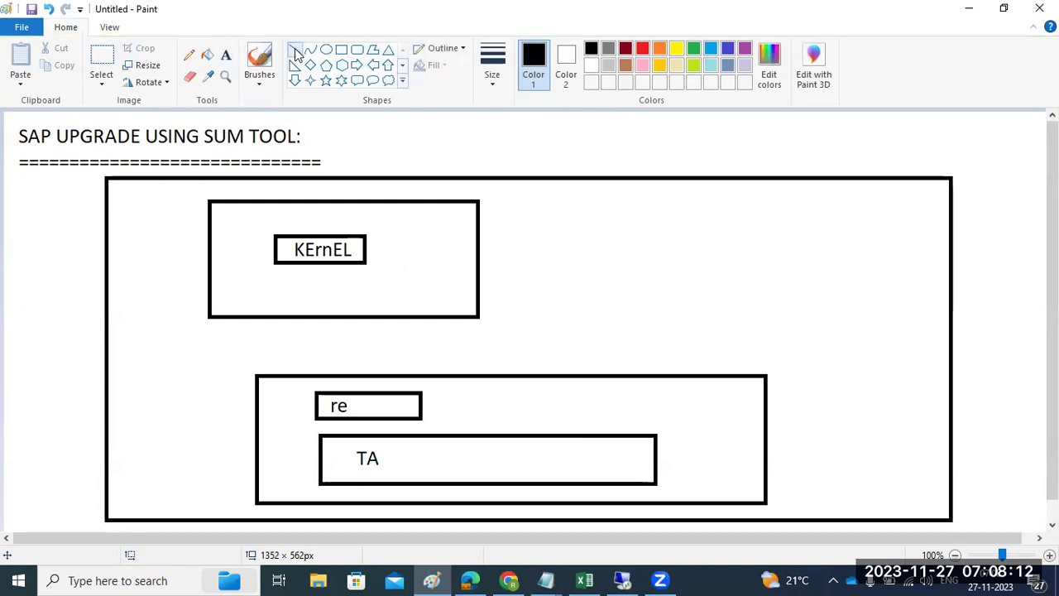
drag(371, 317, 372, 378)
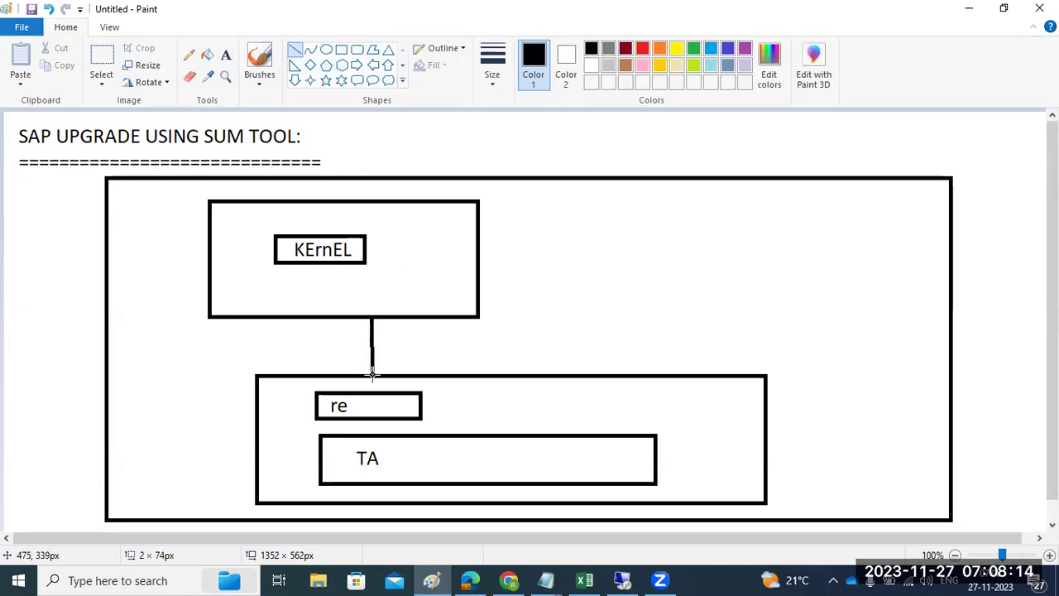
click(225, 55)
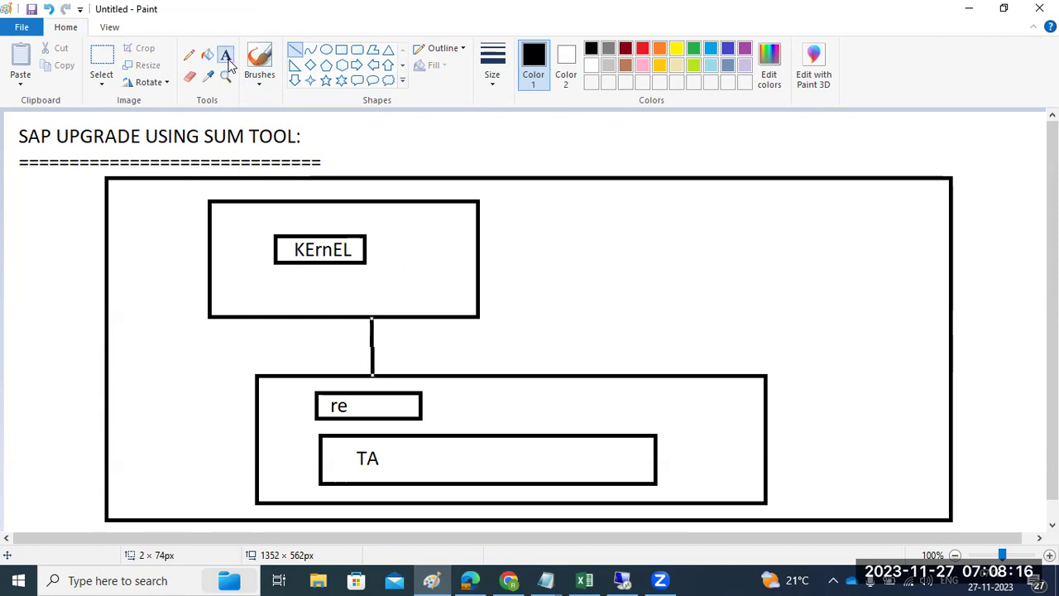
click(154, 240)
text(SAP)
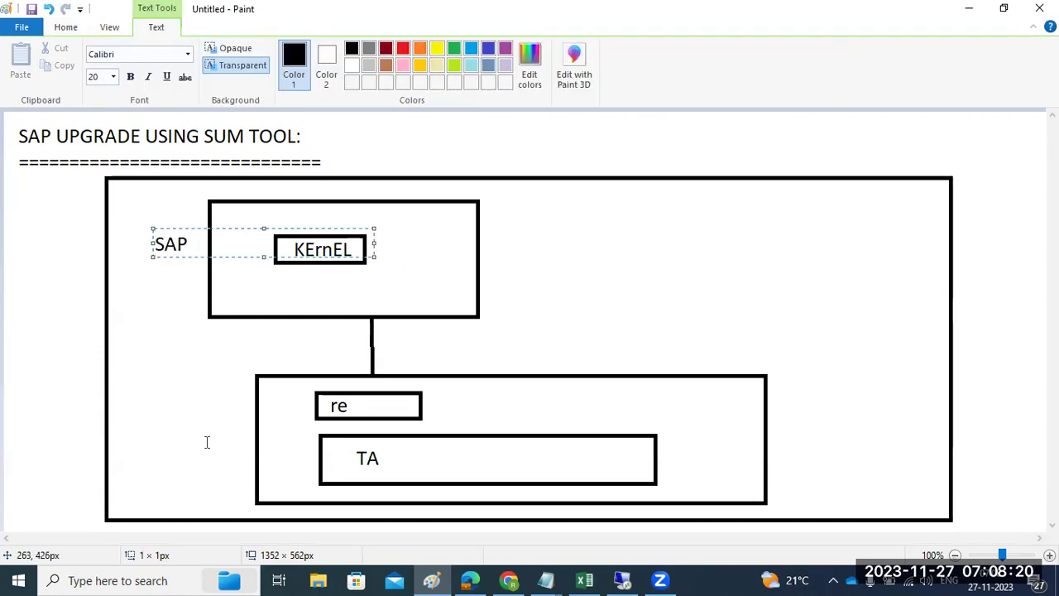
click(207, 442)
text(DB)
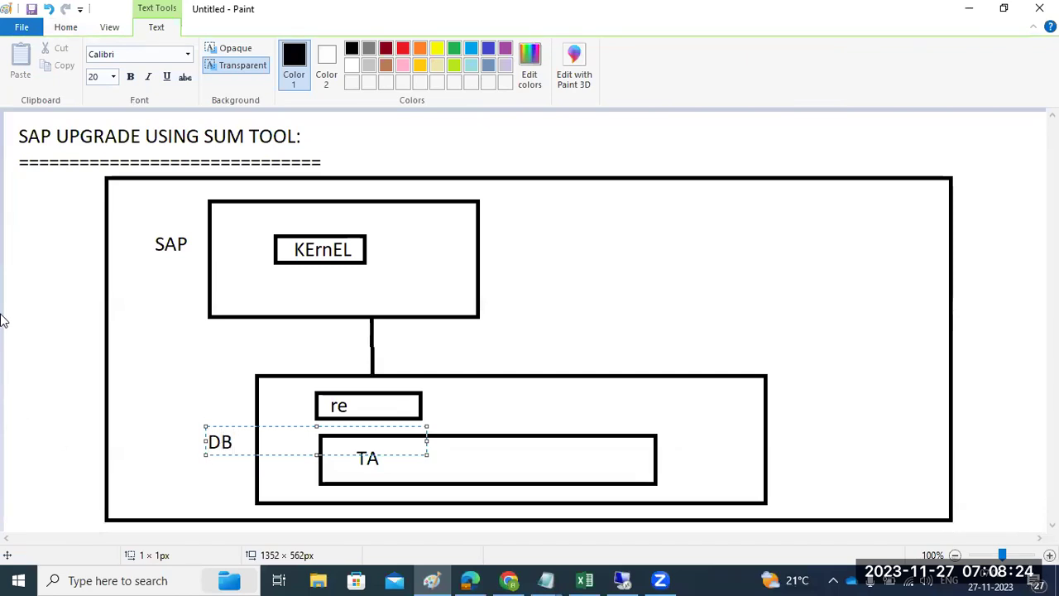
- Draw a small circle right of the SAP rectangle and link it to that rectangle with a bent black line
click(66, 30)
click(326, 50)
drag(555, 244, 591, 278)
click(562, 300)
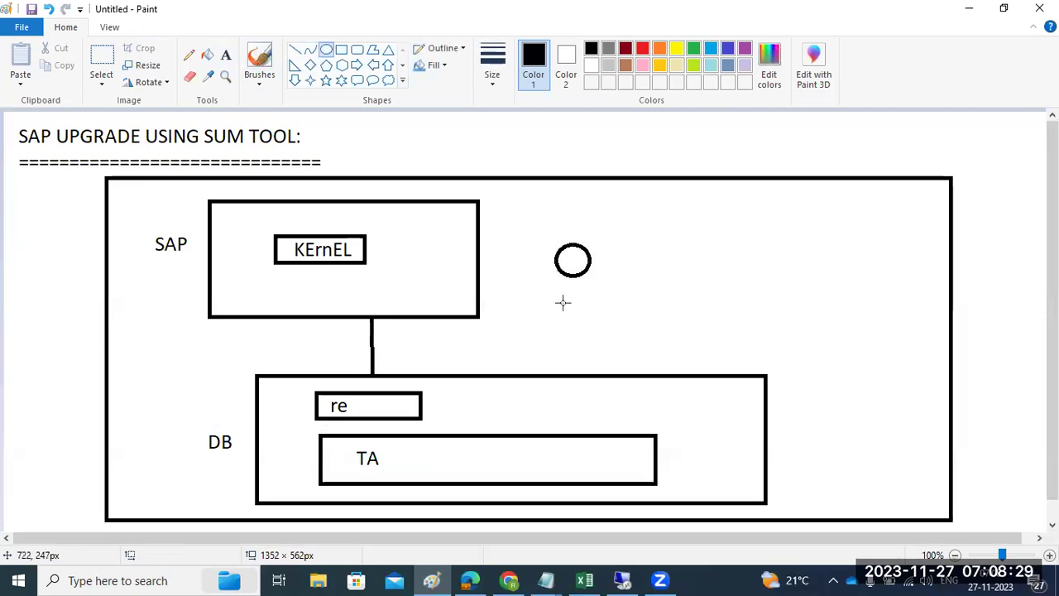
click(295, 50)
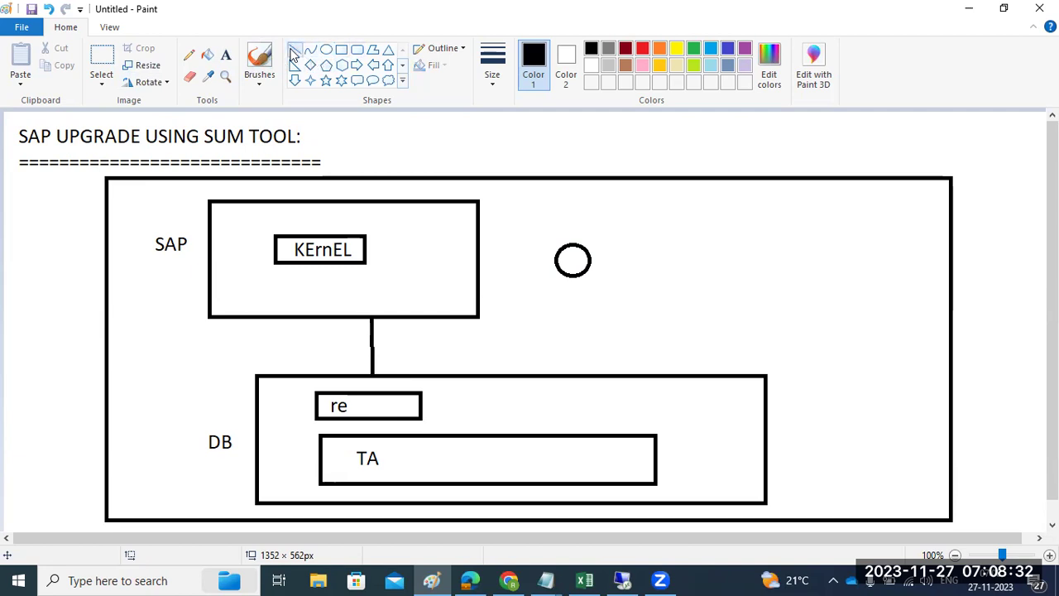
mouse_move(571, 276)
mouse_down()
mouse_move(546, 307)
mouse_move(555, 326)
mouse_move(477, 267)
mouse_up()
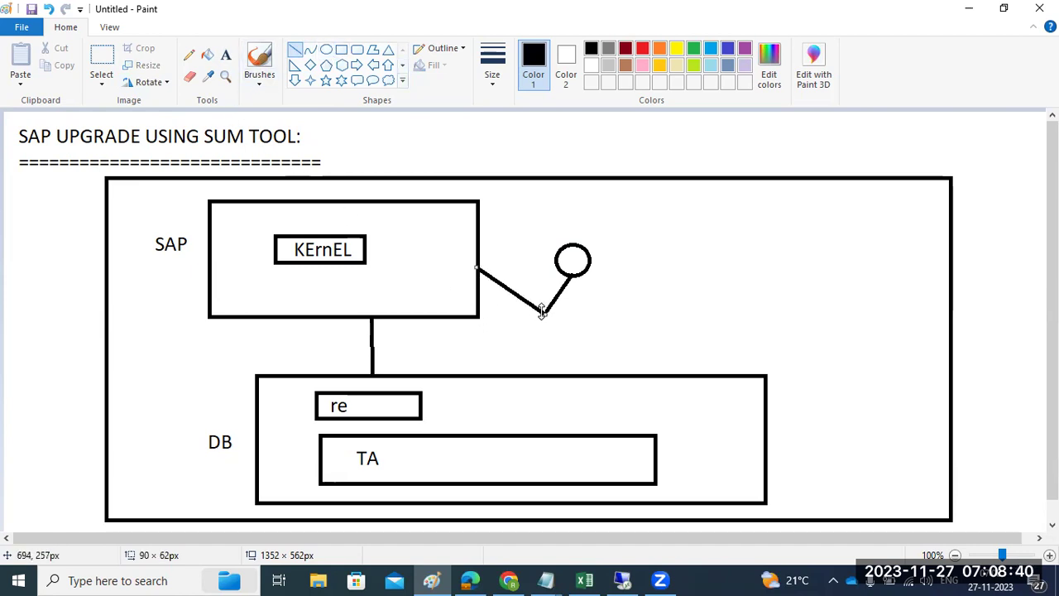
drag(543, 313, 561, 324)
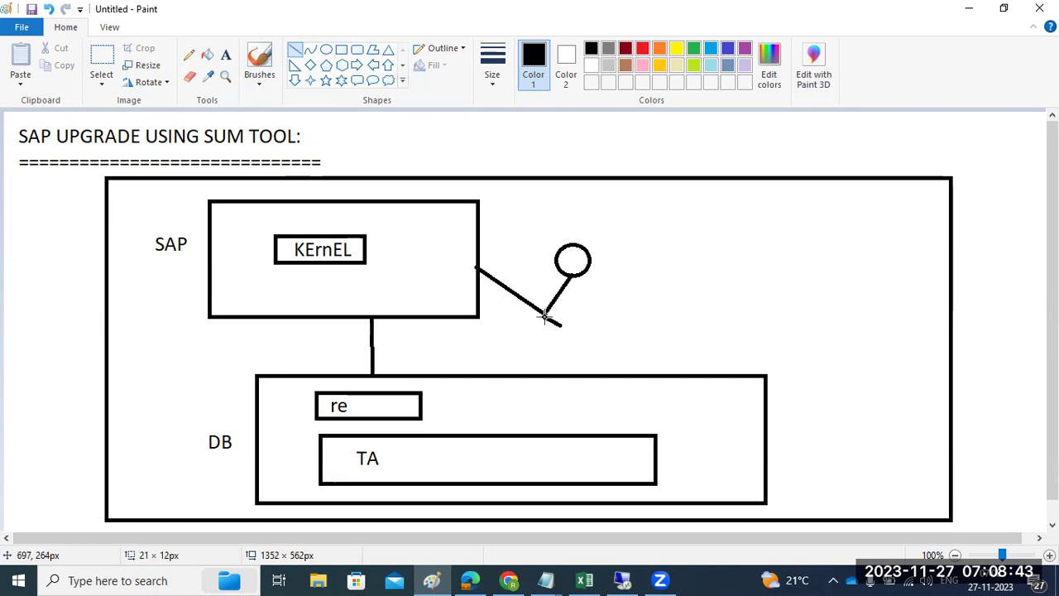
- Add small ovals at the bend and at the SAP end of the switch line, plus a mark about 17 × 3 px inside the circle
click(326, 50)
drag(538, 313, 552, 334)
drag(570, 253, 583, 255)
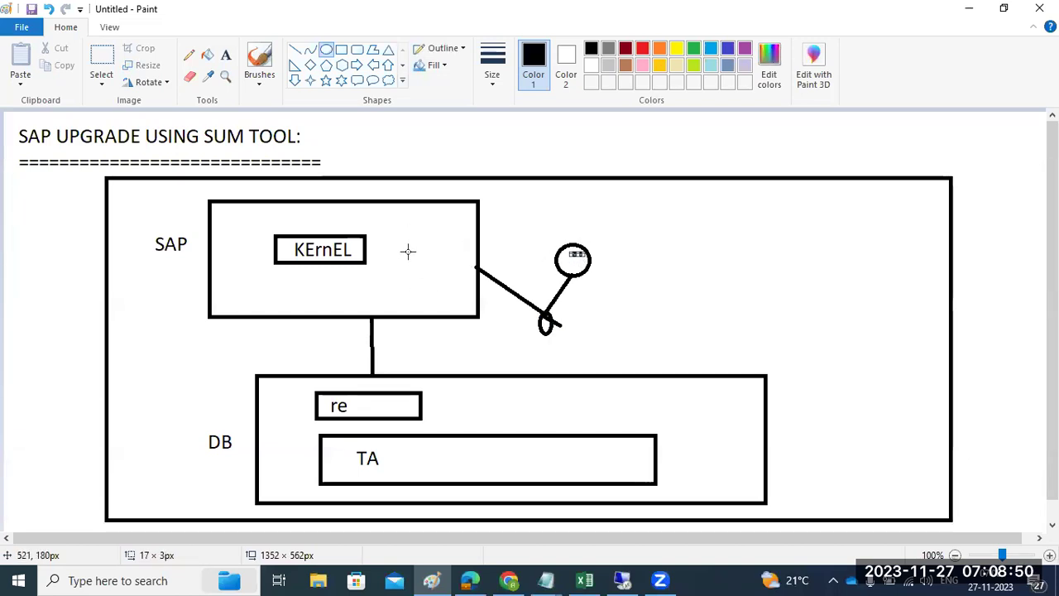
drag(501, 265, 476, 271)
key(ctrl+z)
click(491, 282)
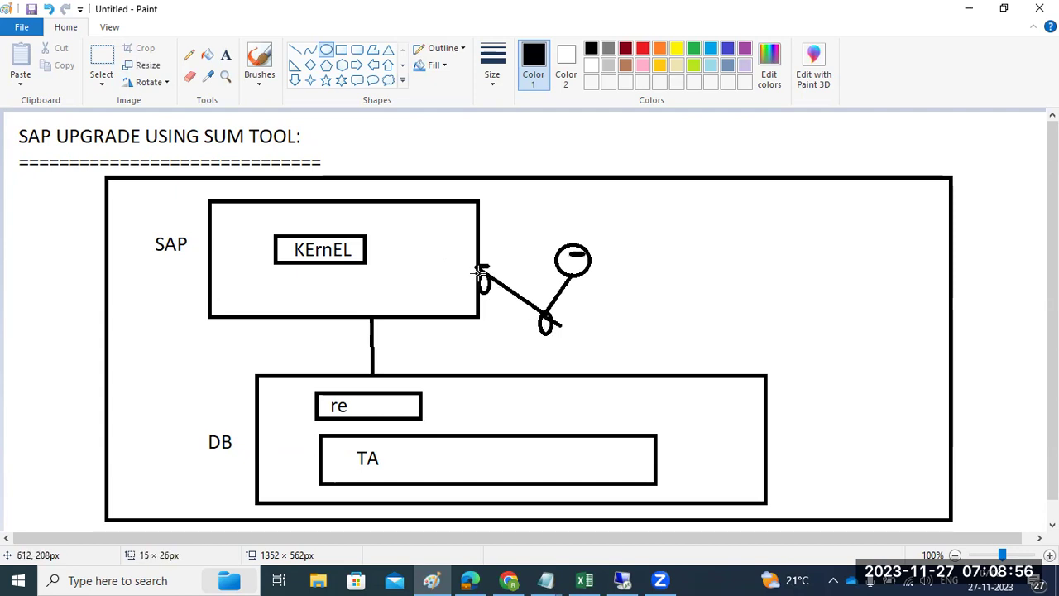
- Draw a red rectangle to the right of the circle, inside the outer frame
click(293, 52)
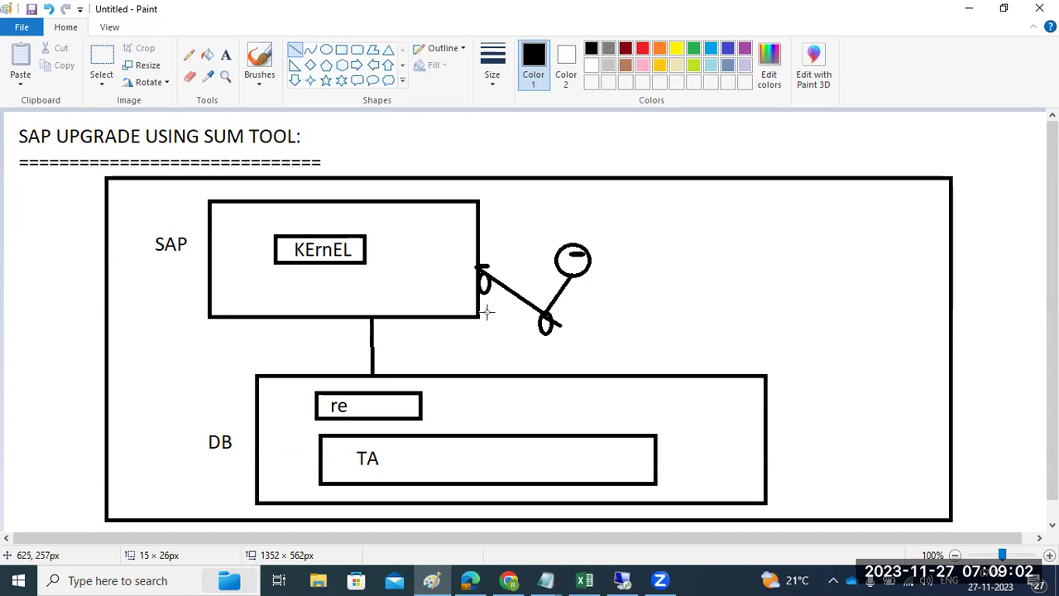
click(643, 49)
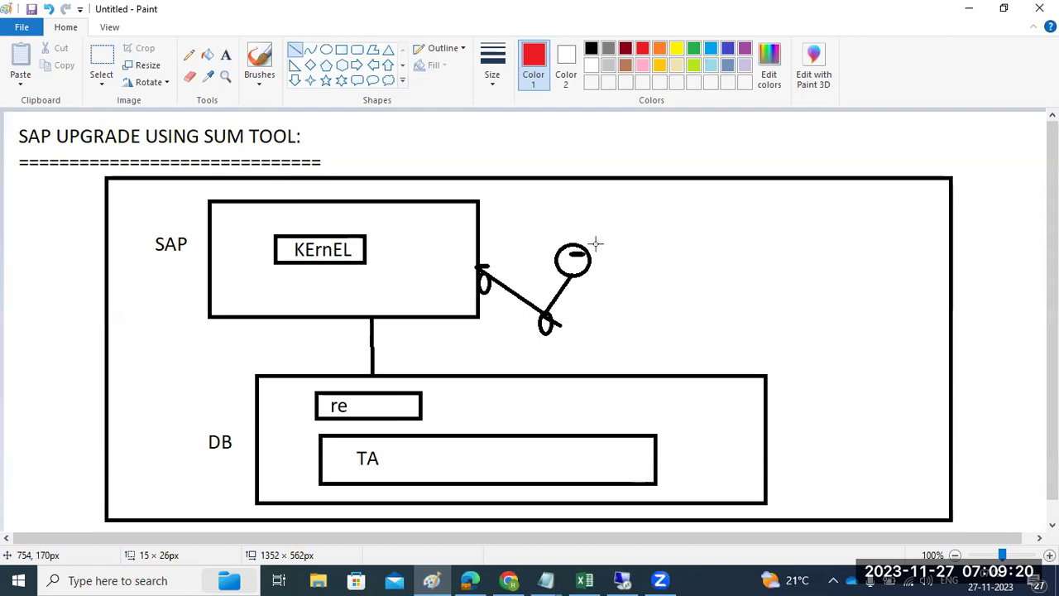
mouse_move(626, 203)
mouse_down()
mouse_move(643, 248)
mouse_move(620, 206)
mouse_move(666, 264)
mouse_move(736, 306)
mouse_move(807, 319)
mouse_move(853, 309)
mouse_move(854, 322)
mouse_up()
click(342, 51)
click(905, 356)
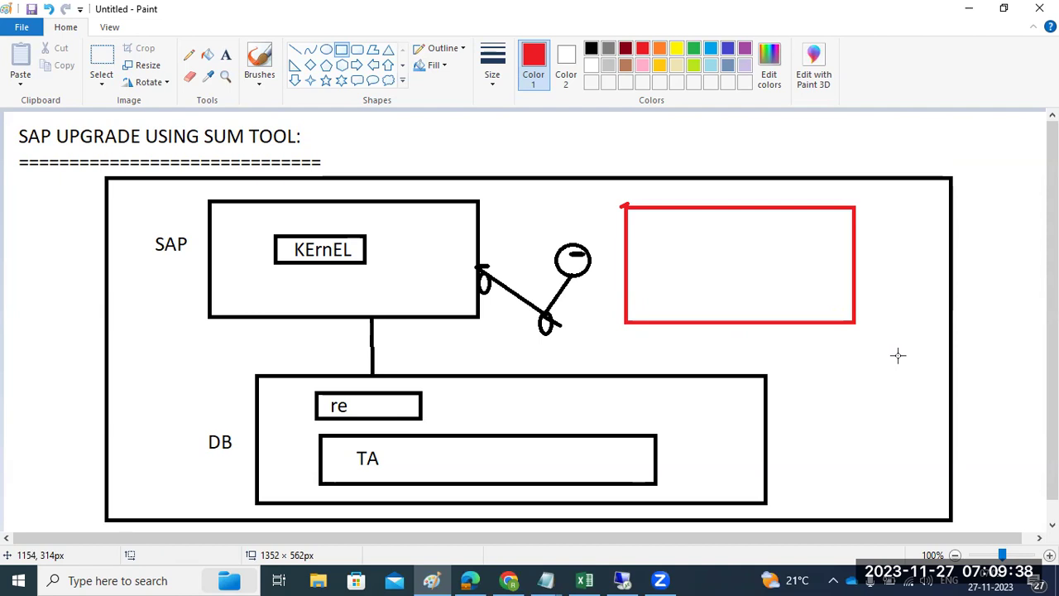
- Draw red lines linking the circle to the red rectangle and the red rectangle to the DB rectangle
click(295, 51)
drag(567, 278, 539, 317)
drag(544, 327, 626, 279)
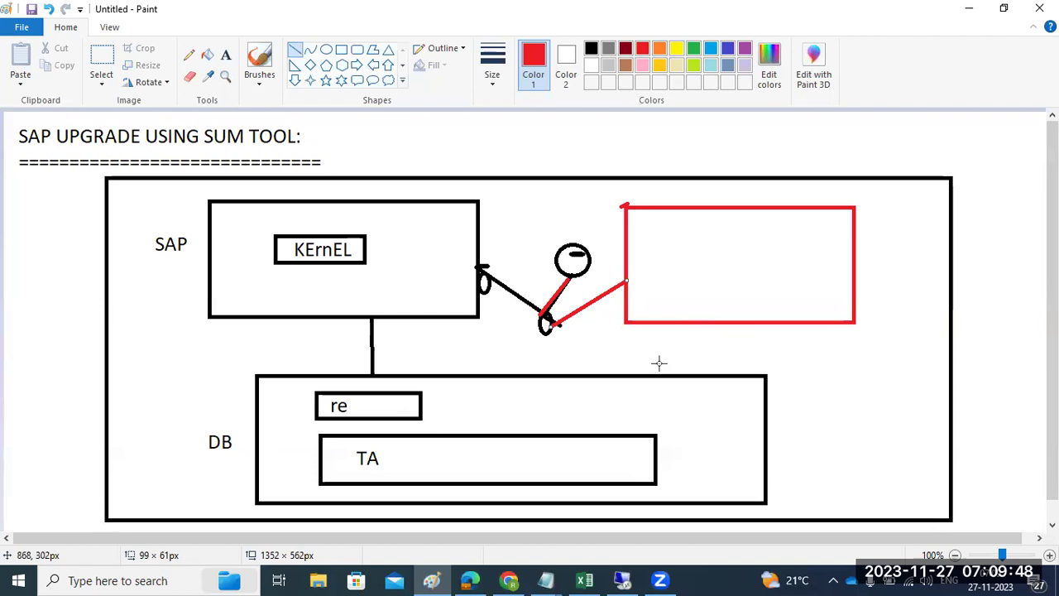
mouse_move(723, 322)
mouse_down()
mouse_move(653, 402)
mouse_move(619, 403)
mouse_up()
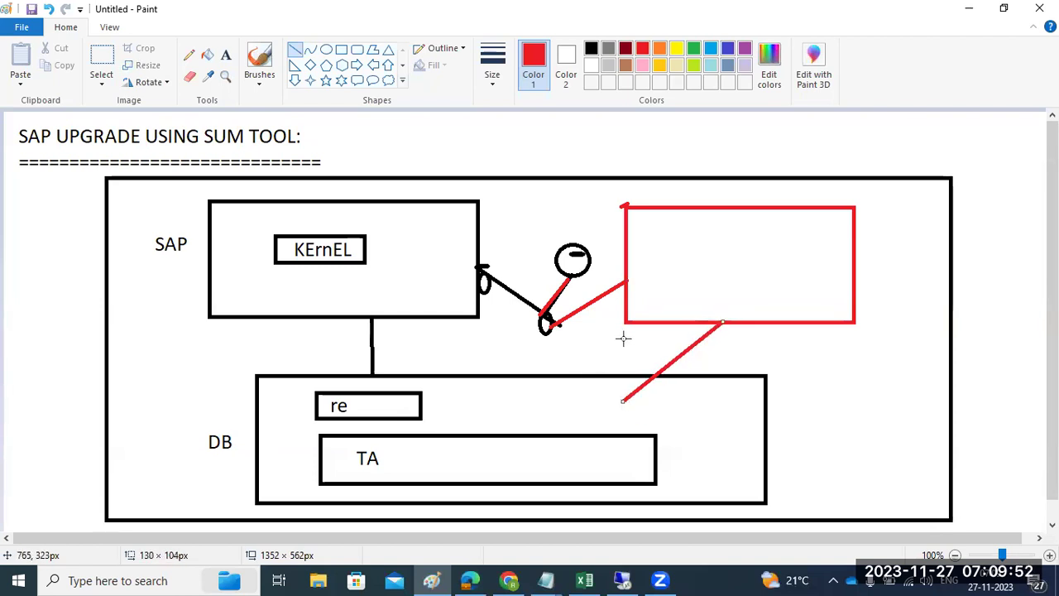
- Draw a short red dash about 48 px wide in the middle of the red rectangle
click(708, 261)
drag(704, 261, 743, 258)
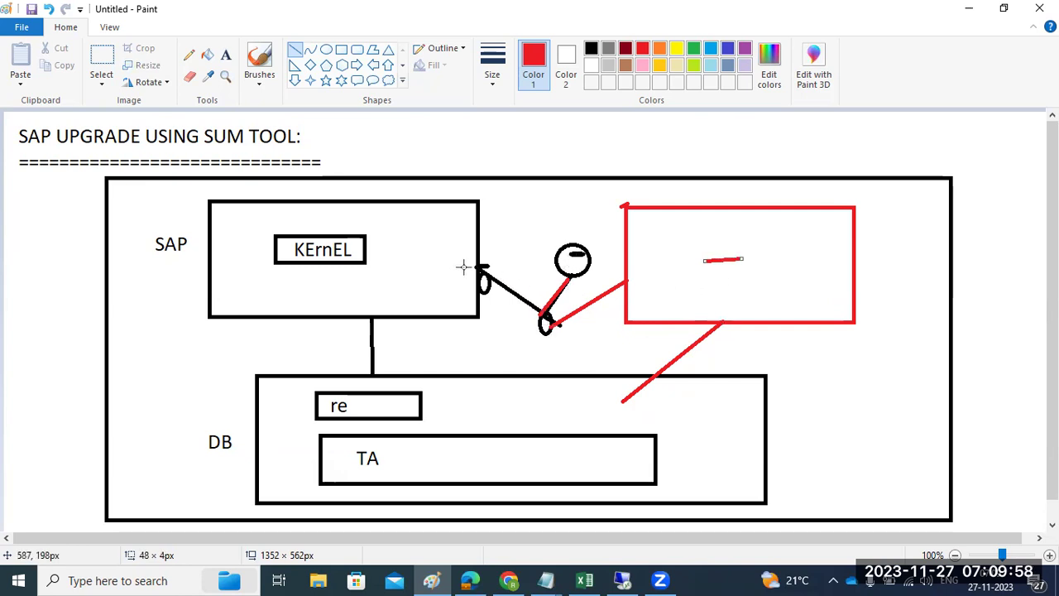
click(546, 312)
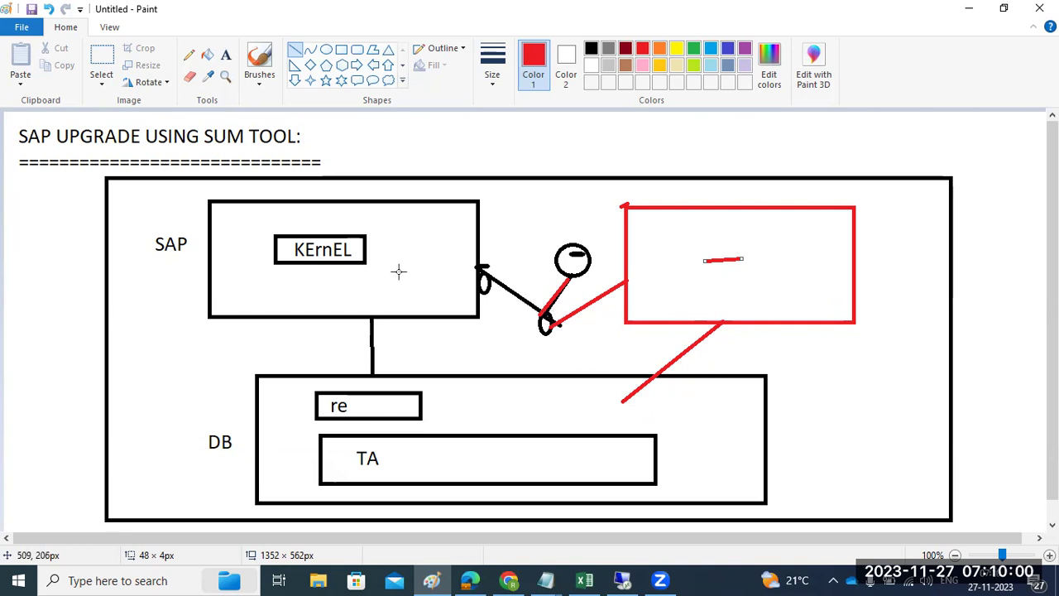
- Draw two short red dashes below the KErnEL box and a dash about 9 × 5 px inside the circle
drag(330, 276, 334, 276)
click(358, 280)
drag(362, 278, 393, 276)
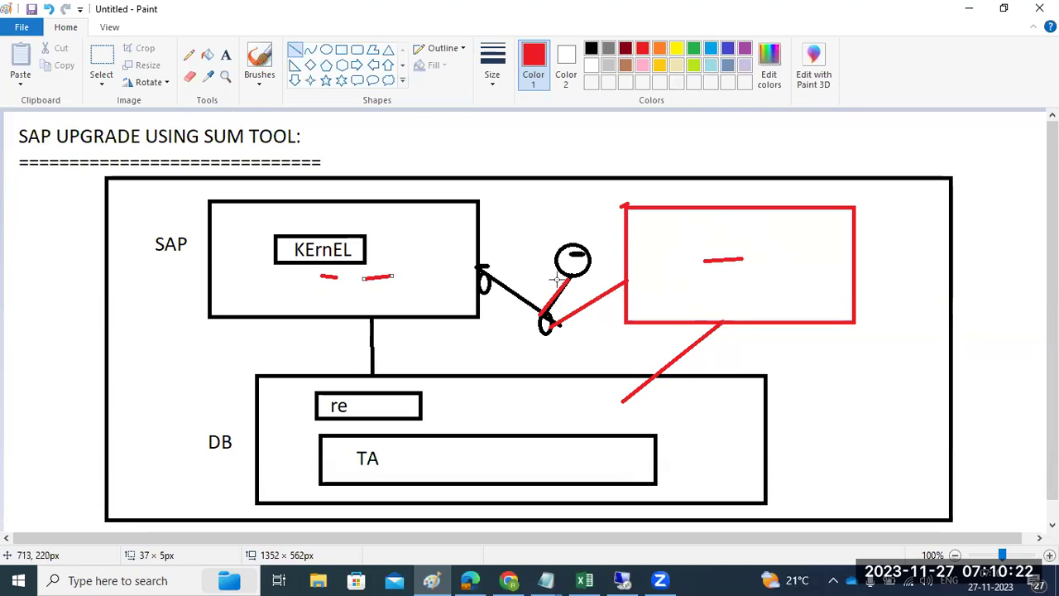
drag(570, 257, 577, 254)
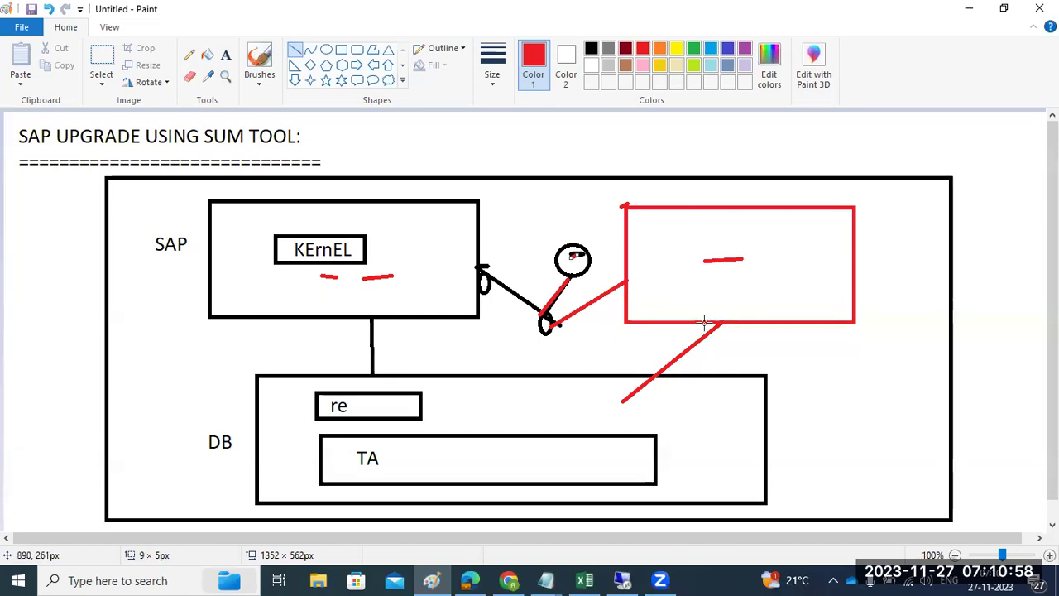
- Draw red lines across the red rectangle's lower edge (about 28 × 50 px), from that rectangle to SAP (about 203 × 31 px), and under KErnEL
click(809, 341)
drag(809, 342, 789, 305)
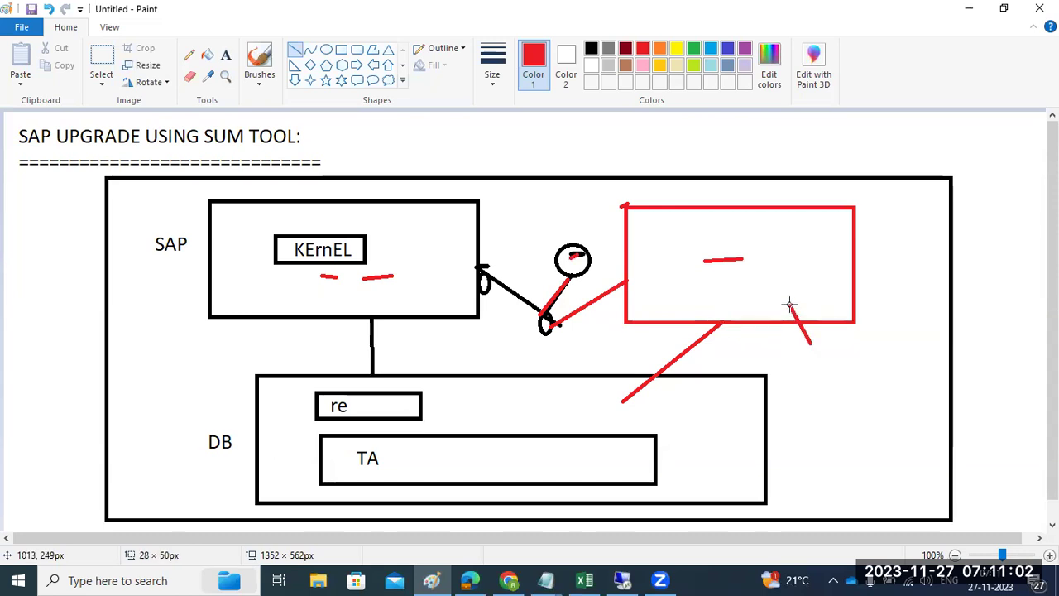
mouse_move(626, 249)
mouse_down()
mouse_move(566, 222)
mouse_move(473, 228)
mouse_up()
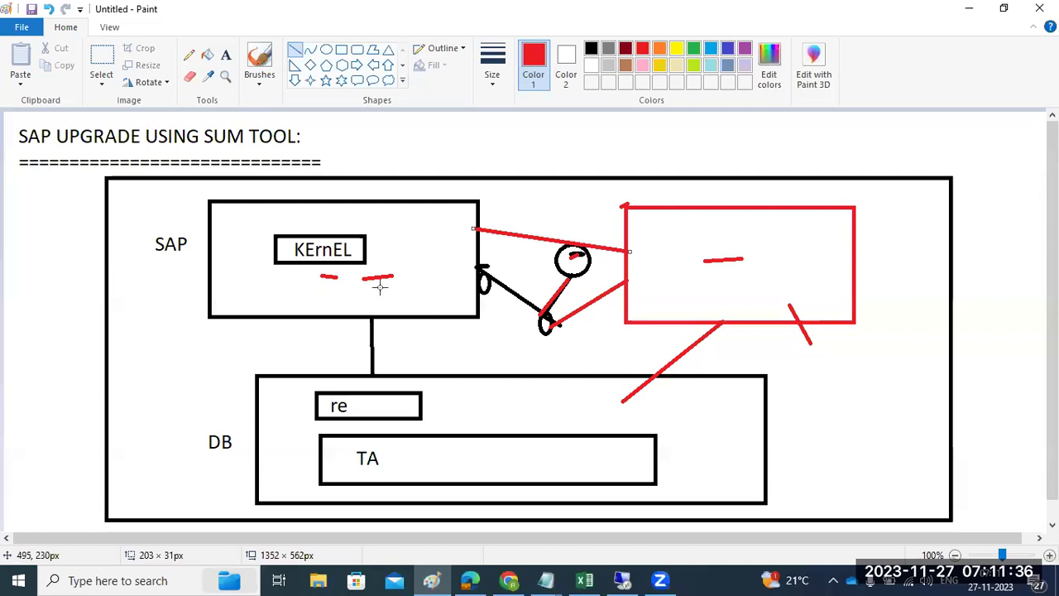
drag(324, 277, 387, 276)
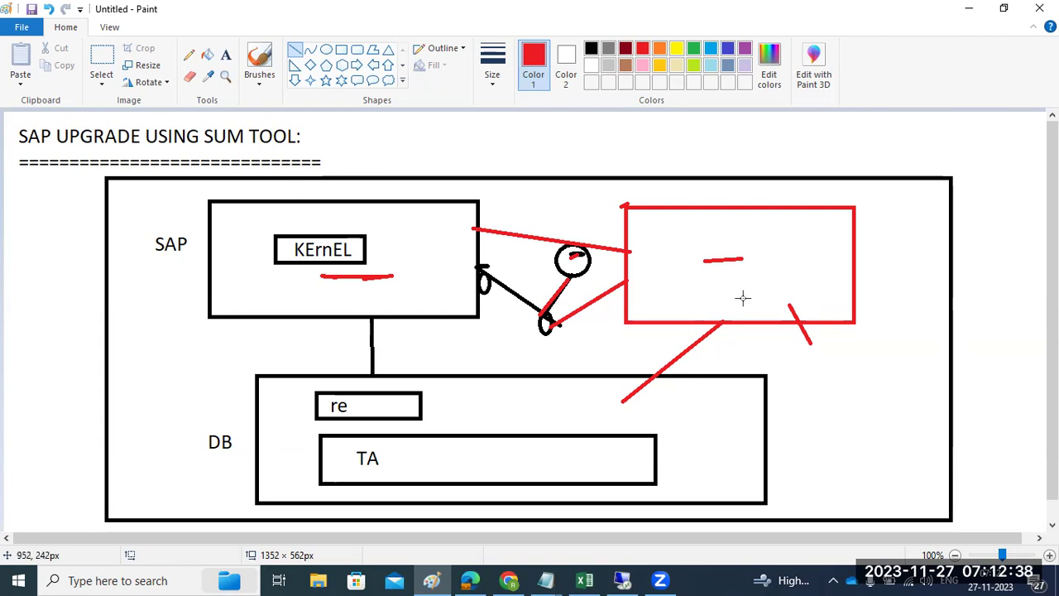
- Switch to Software Update Manager, select the Single System scenario strategy and highlight its "no shadow instance used" description
click(625, 579)
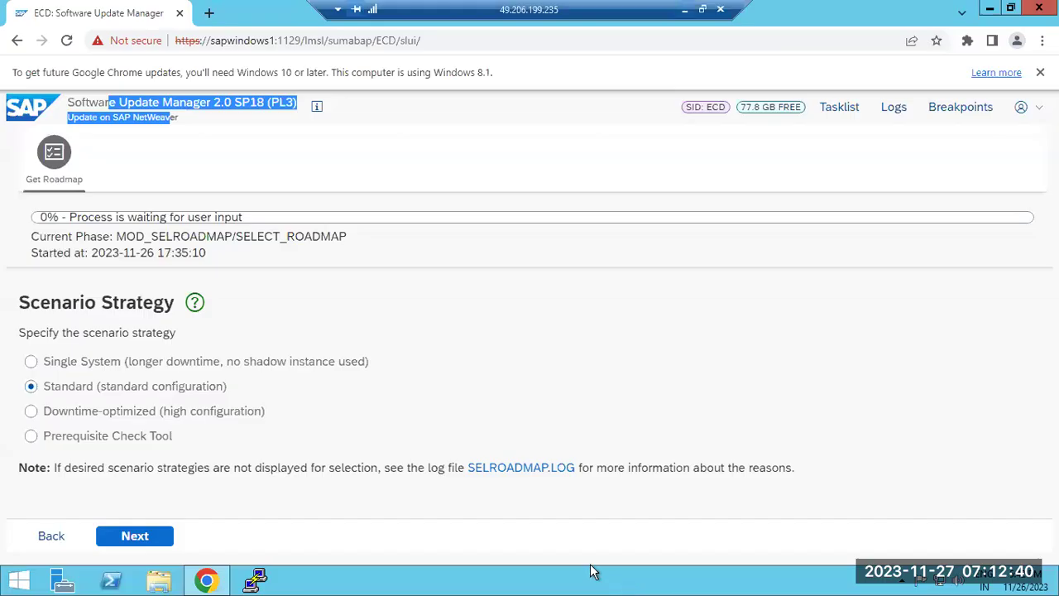
click(30, 364)
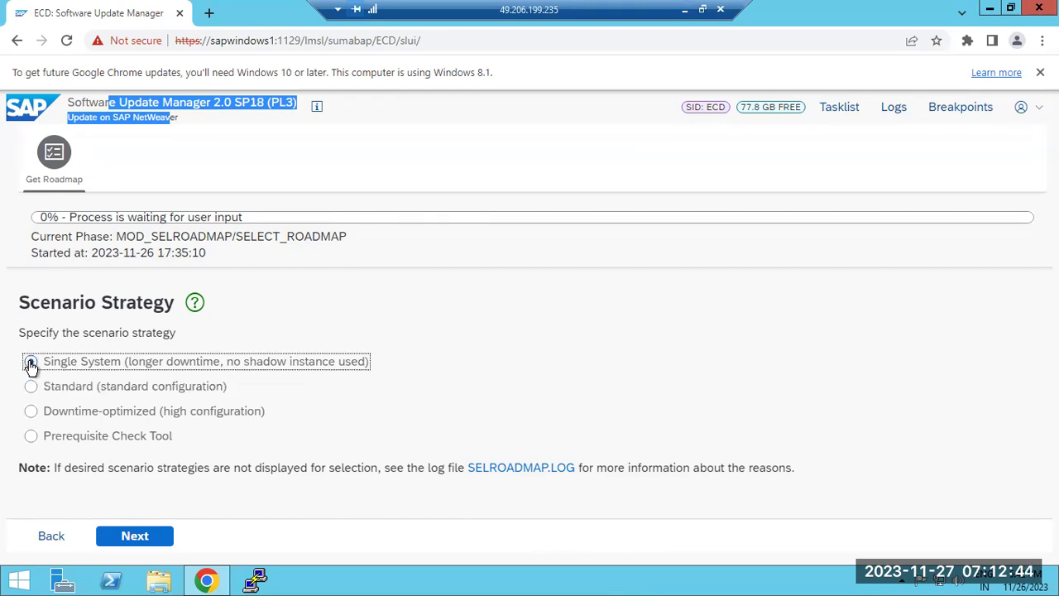
click(30, 365)
drag(139, 364, 366, 362)
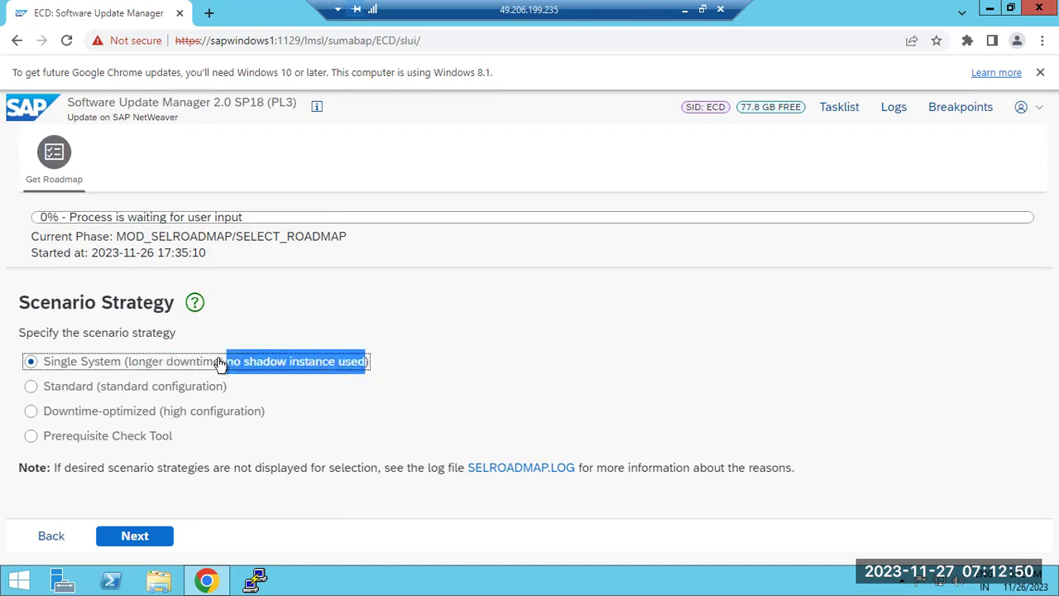
drag(61, 363, 124, 362)
drag(250, 364, 352, 367)
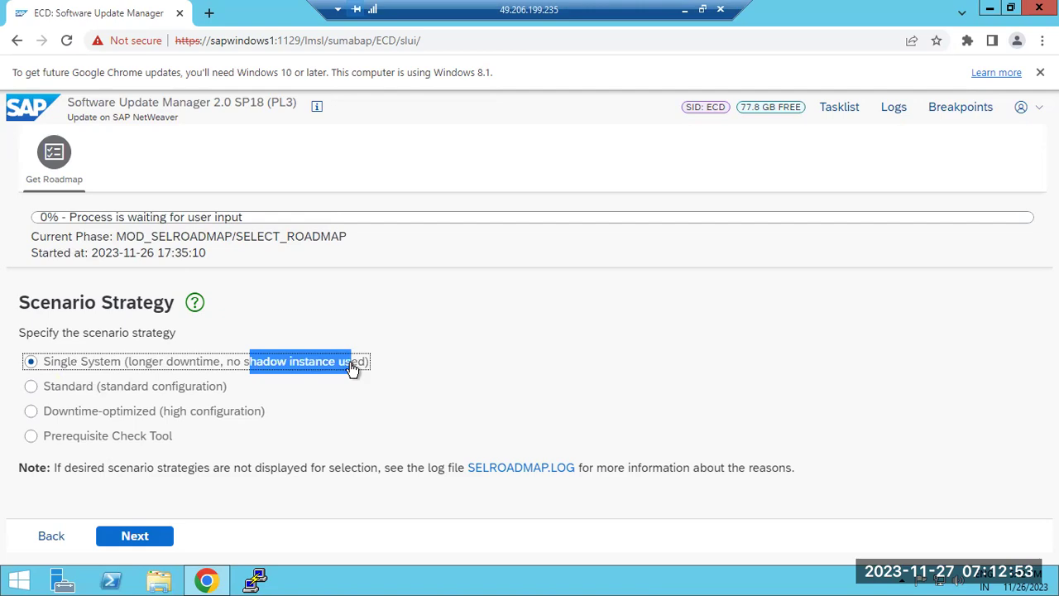
click(684, 9)
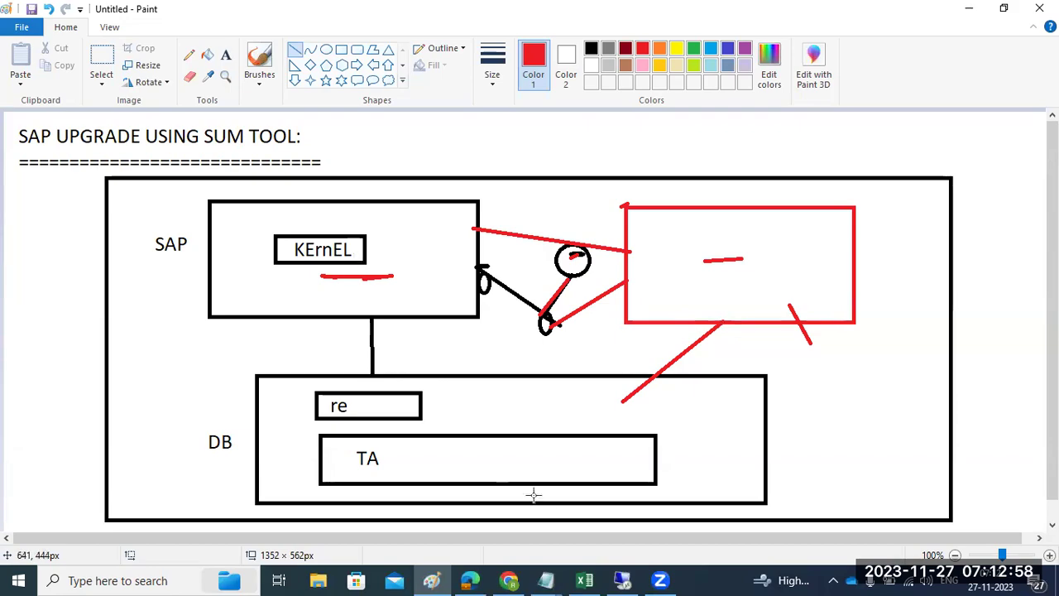
click(622, 580)
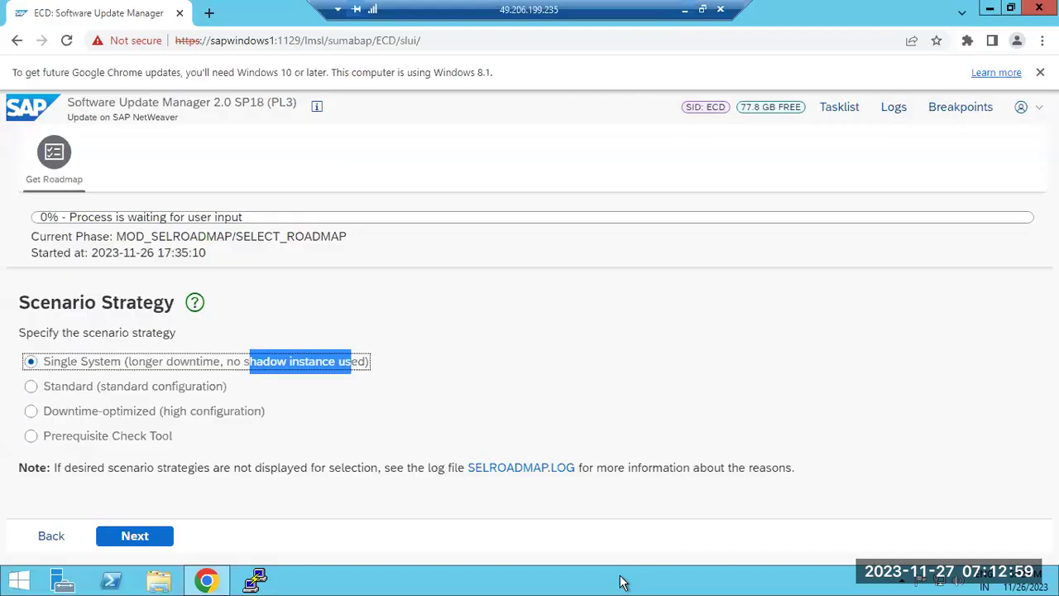
- Compare the Standard, Single System and Downtime-optimized scenario strategies, ending on Standard (standard configuration)
click(49, 389)
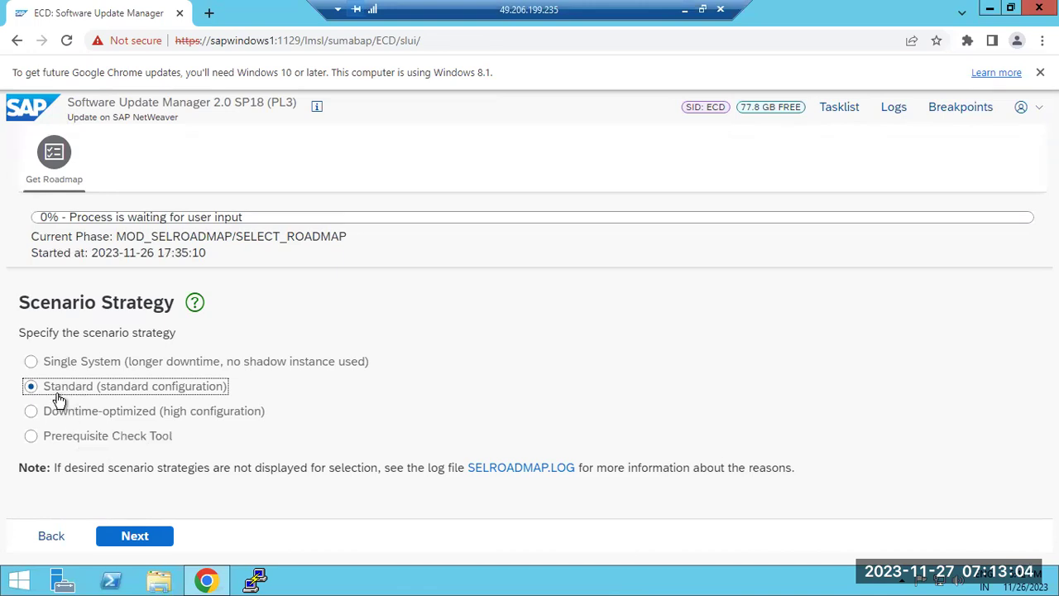
click(30, 361)
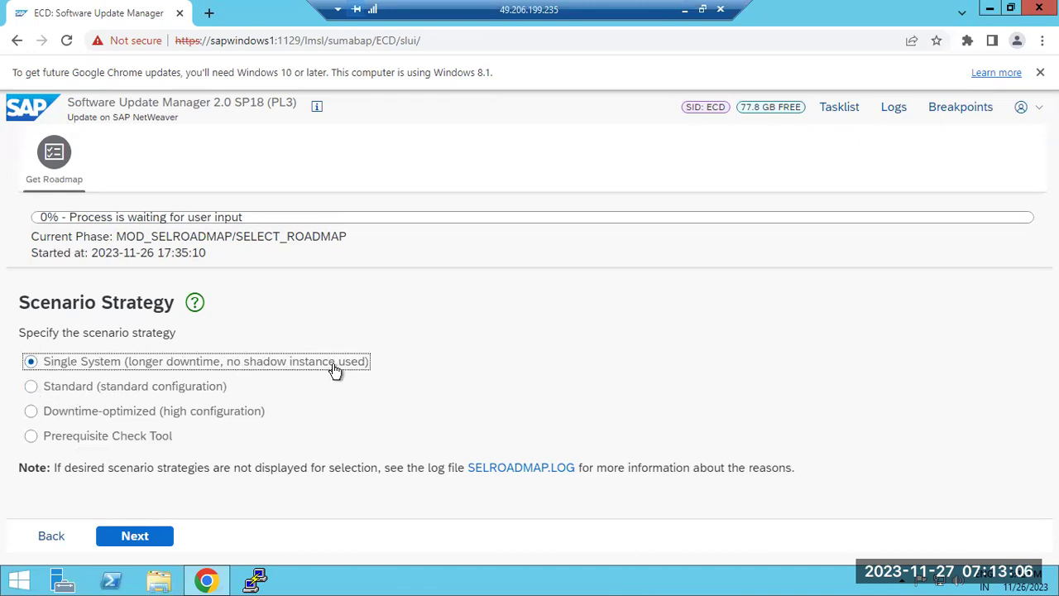
click(57, 388)
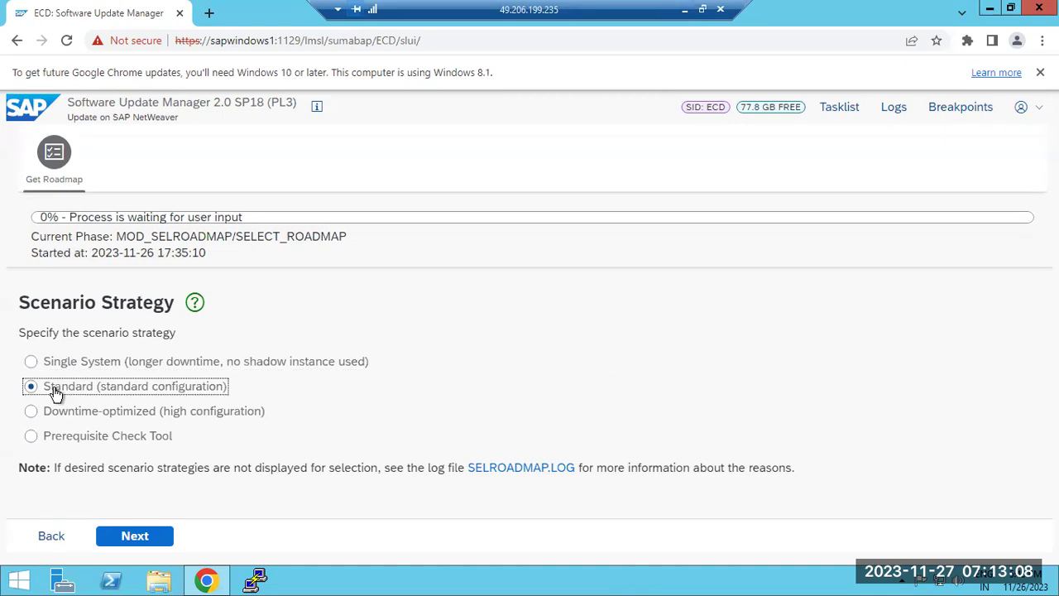
click(64, 412)
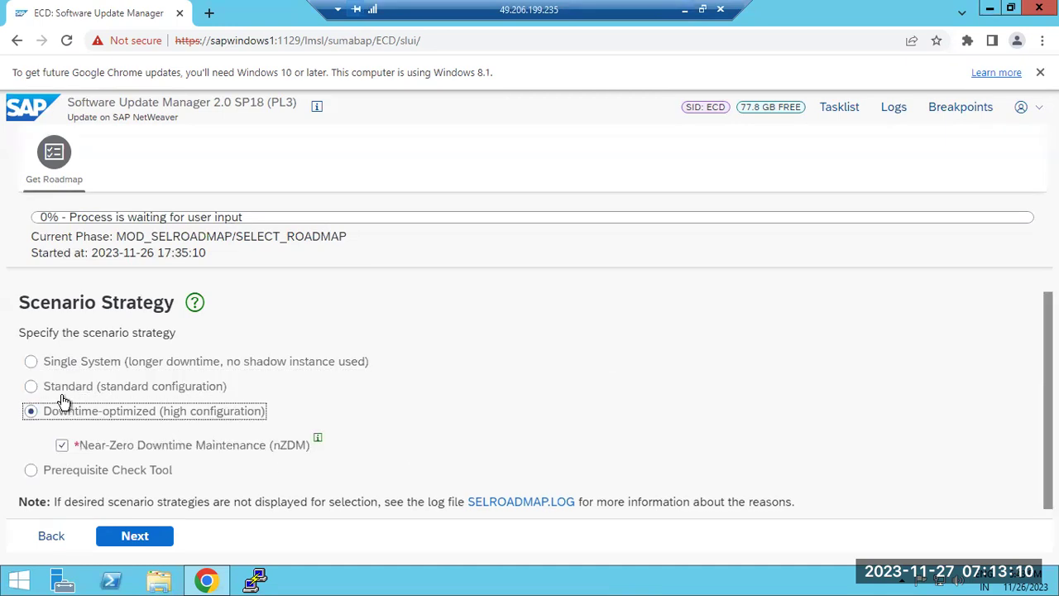
click(64, 394)
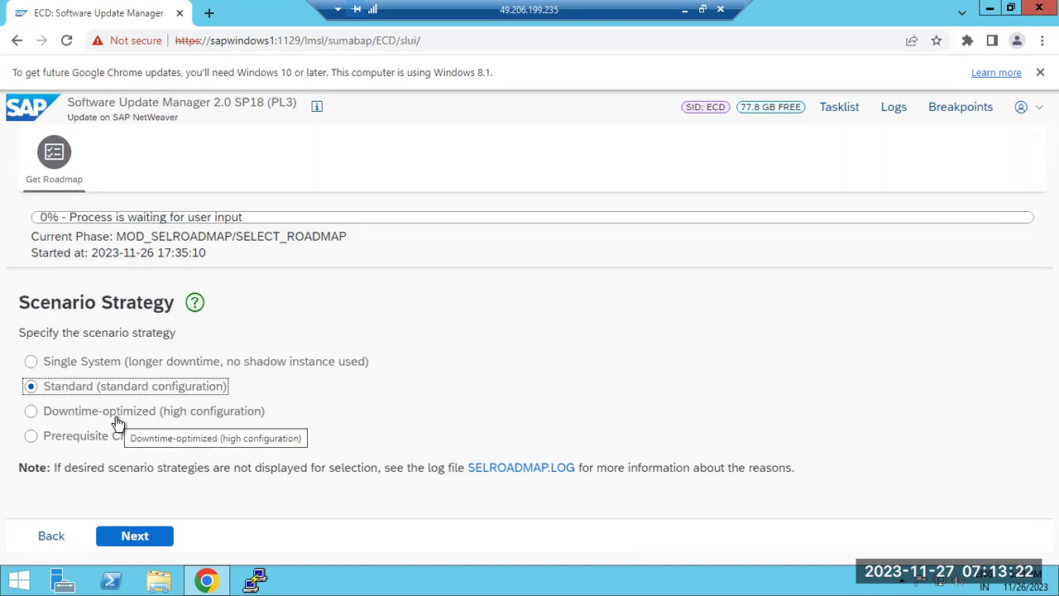
- Switch to Paint and draw short red dashes above the circle, then return to the Scenario Strategy page
click(685, 10)
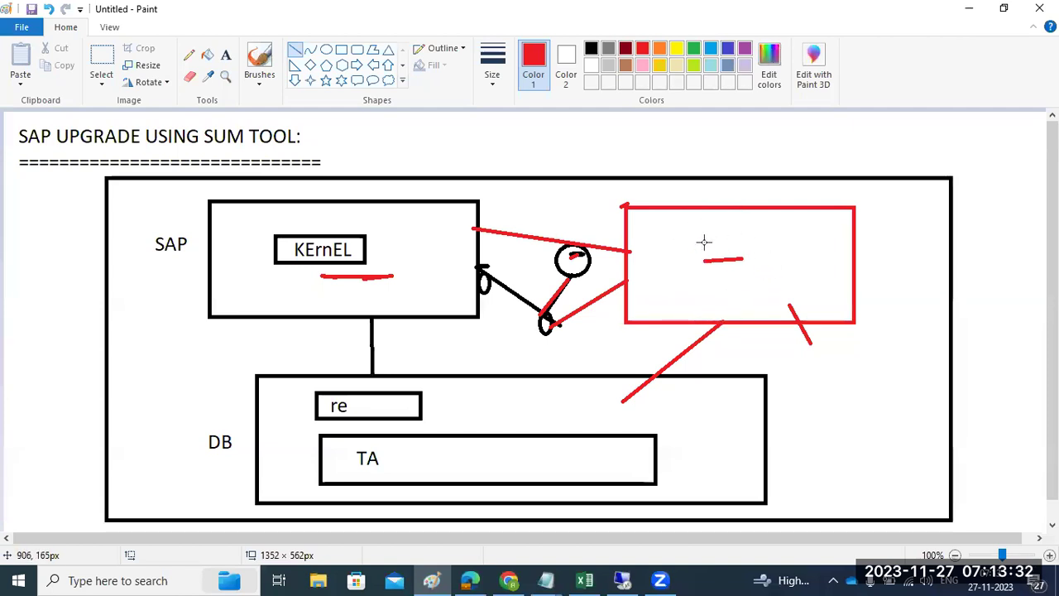
mouse_move(553, 208)
mouse_down()
mouse_move(565, 208)
mouse_move(566, 221)
mouse_up()
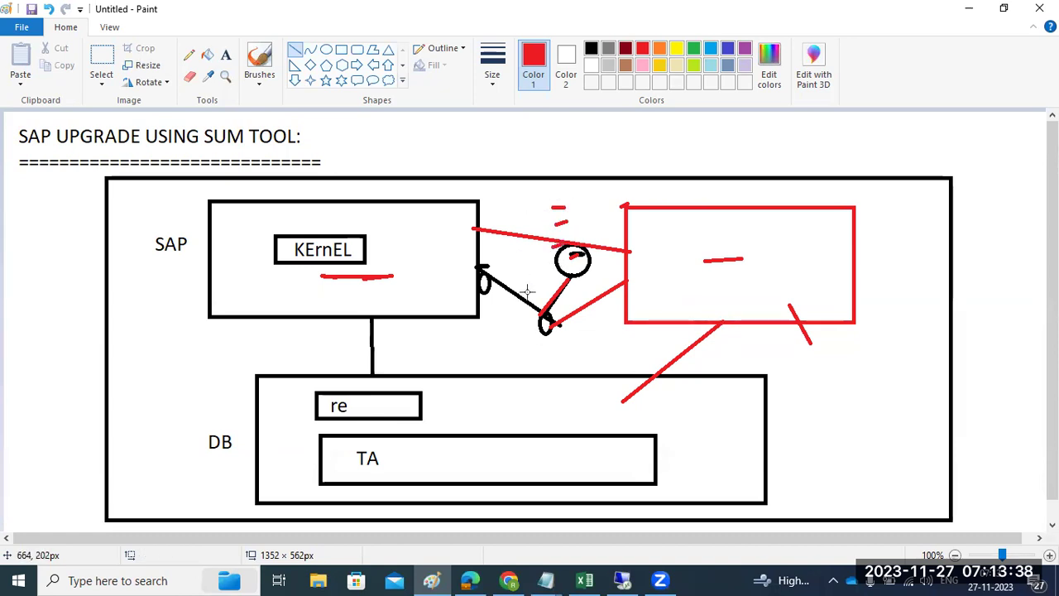
mouse_move(621, 576)
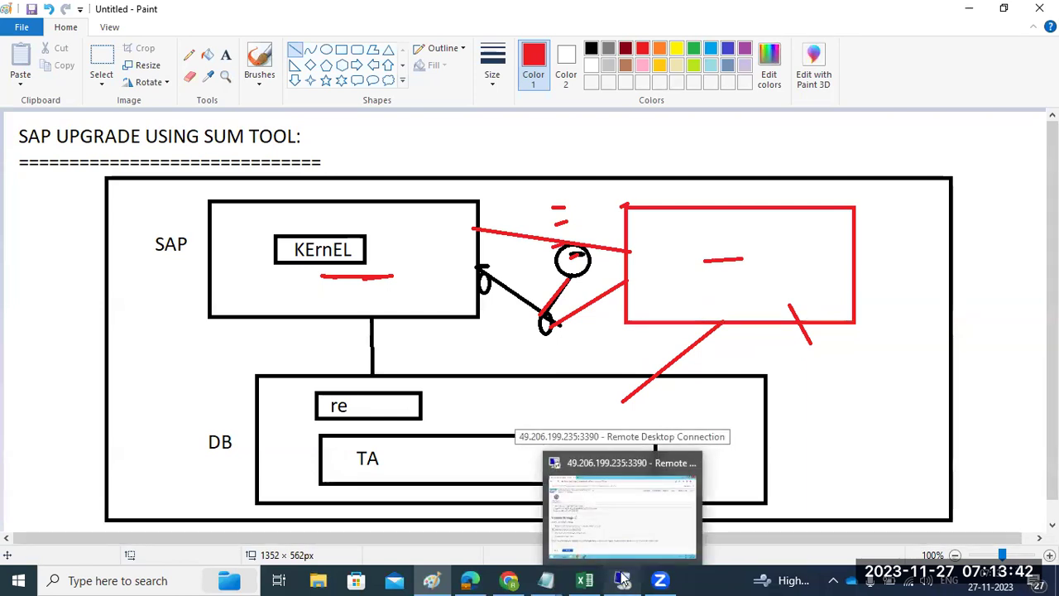
click(622, 579)
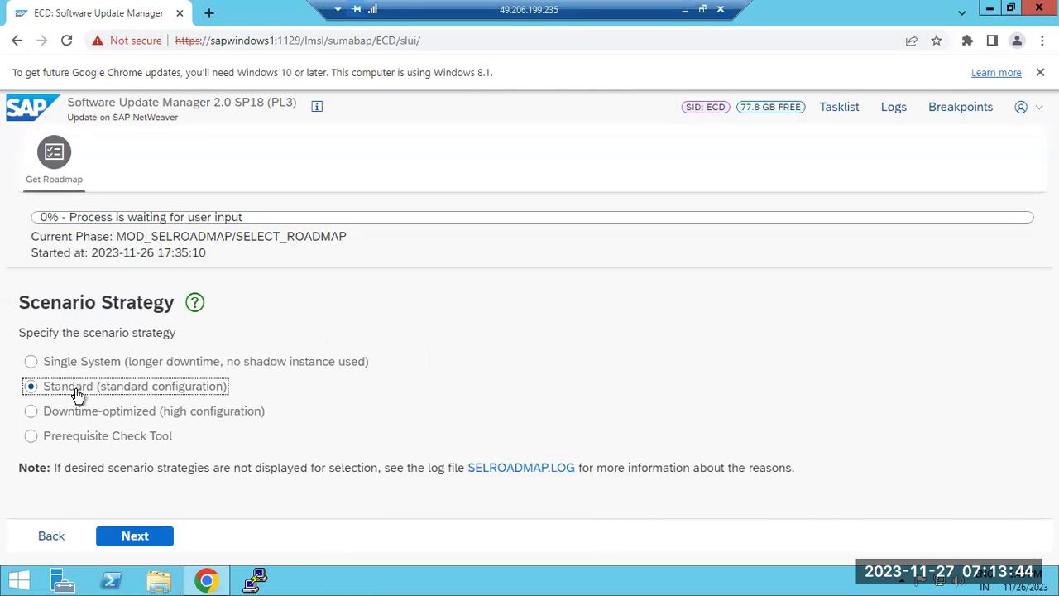
- Switch to Paint and add short red dashes inside the red rectangle and a mark about 7 × 11 px at its lower edge
click(684, 10)
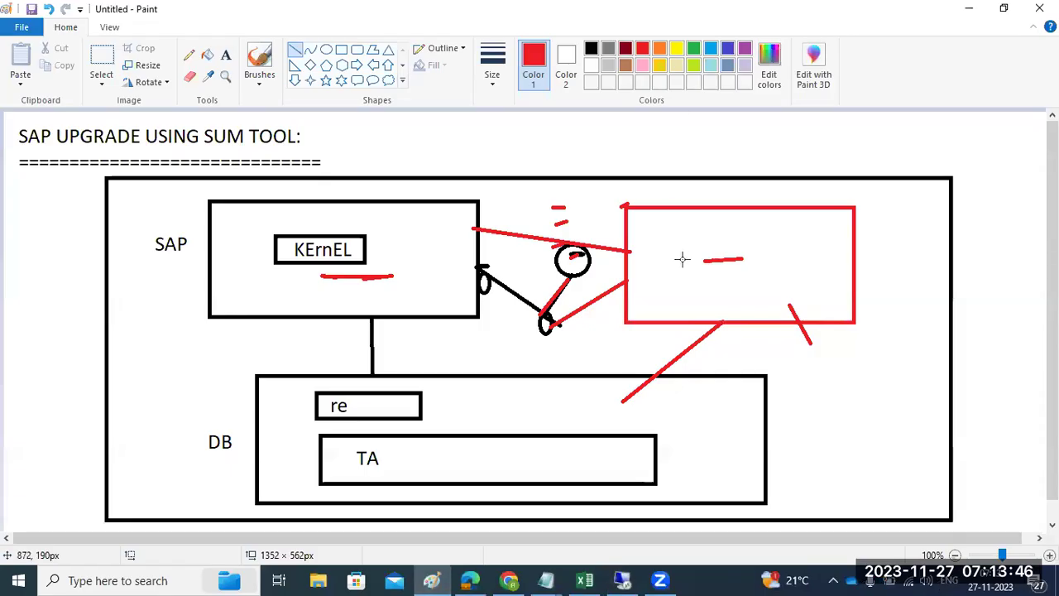
mouse_move(727, 242)
mouse_down()
mouse_move(753, 235)
mouse_move(770, 254)
mouse_up()
click(767, 276)
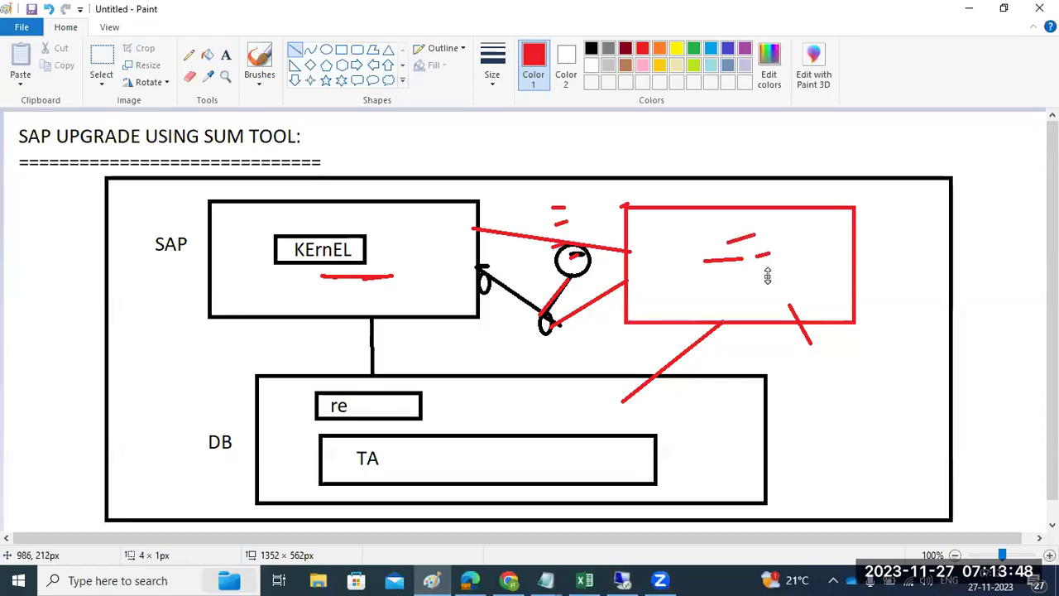
drag(773, 335, 768, 326)
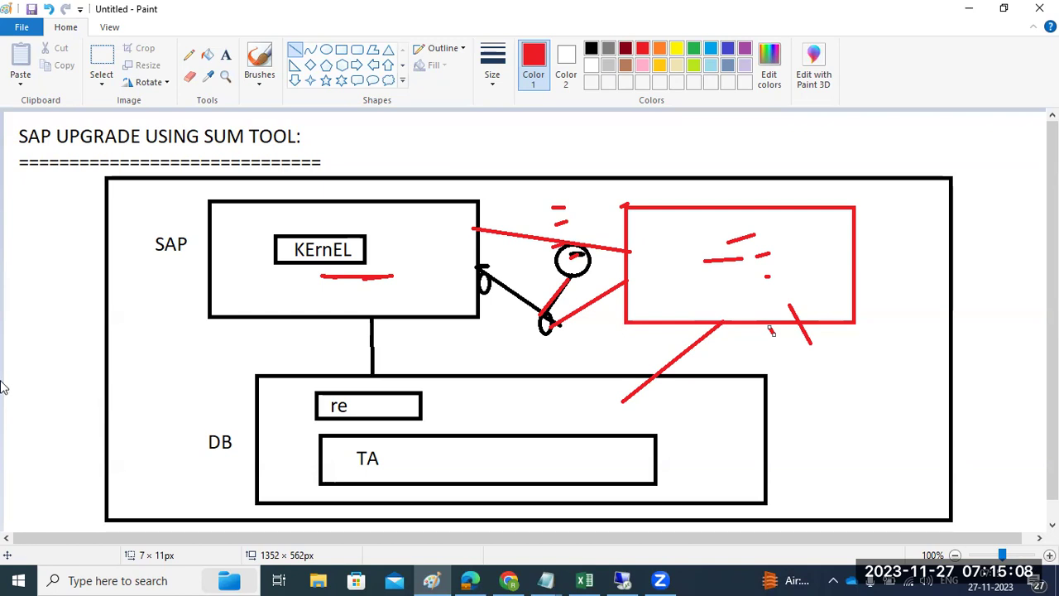
- Switch to Software Update Manager, select Downtime-optimized (high configuration) and clear its Near-Zero Downtime Maintenance (nZDM) option
click(622, 580)
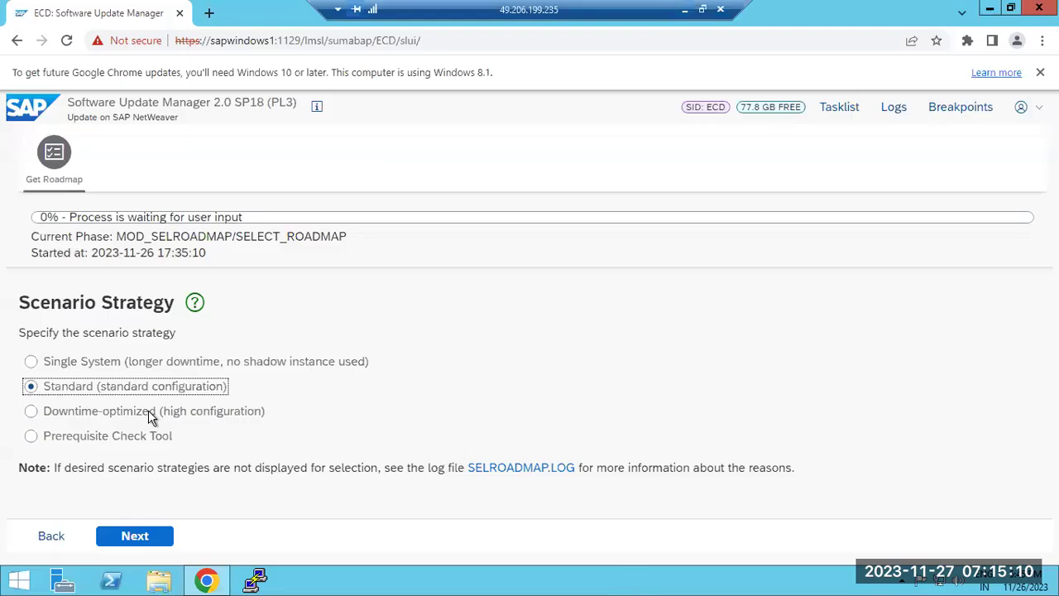
click(75, 414)
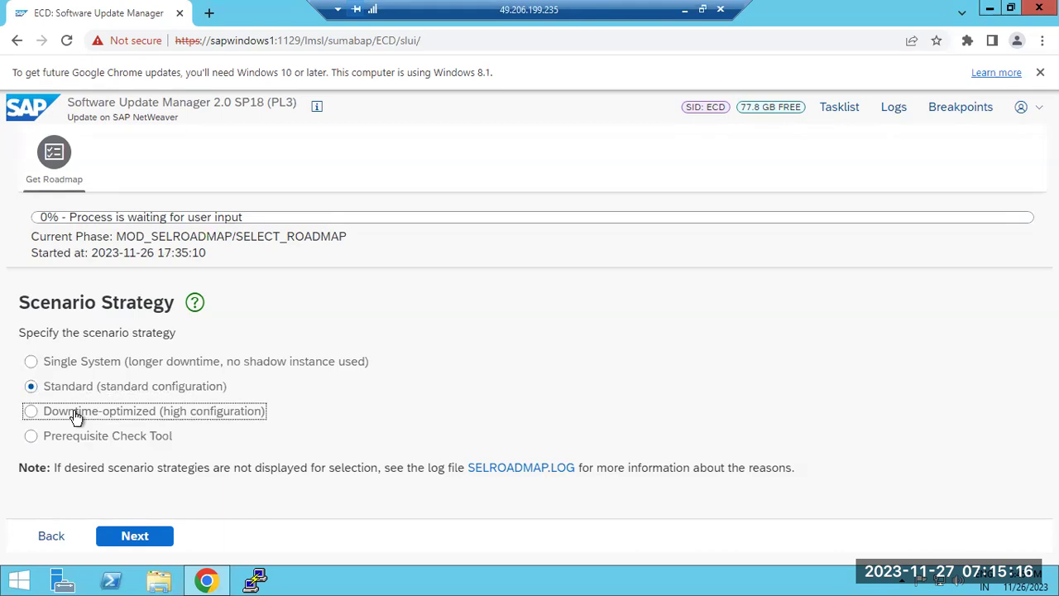
drag(166, 414, 256, 414)
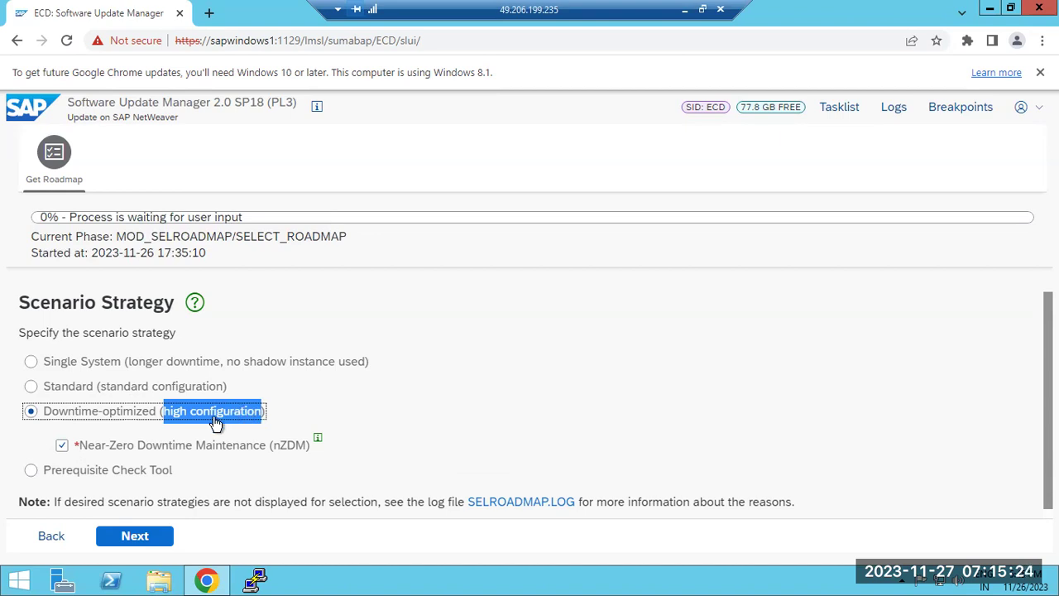
drag(110, 448, 226, 455)
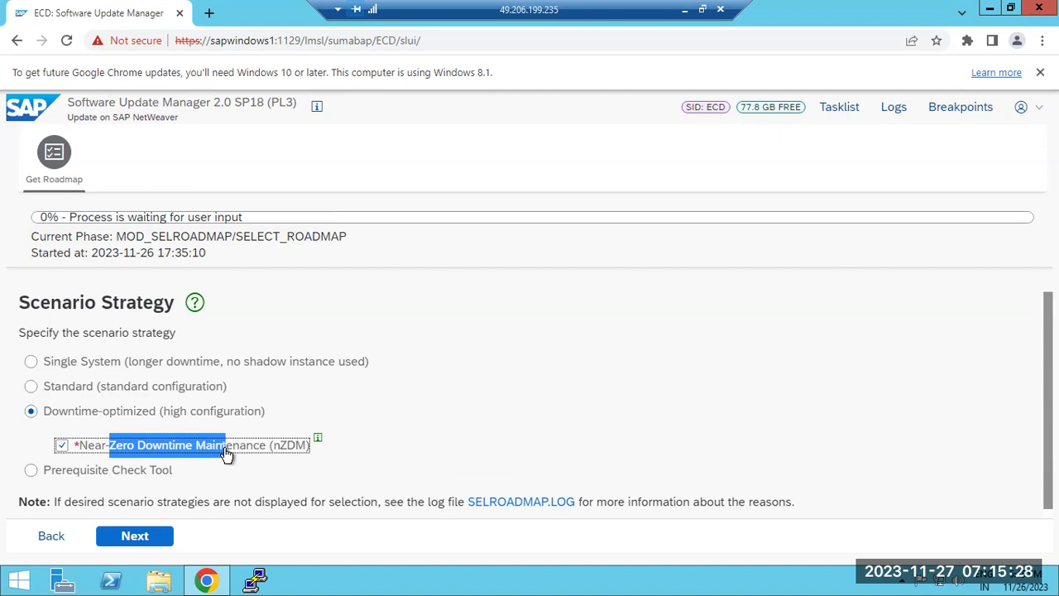
drag(227, 453, 226, 451)
drag(110, 448, 248, 451)
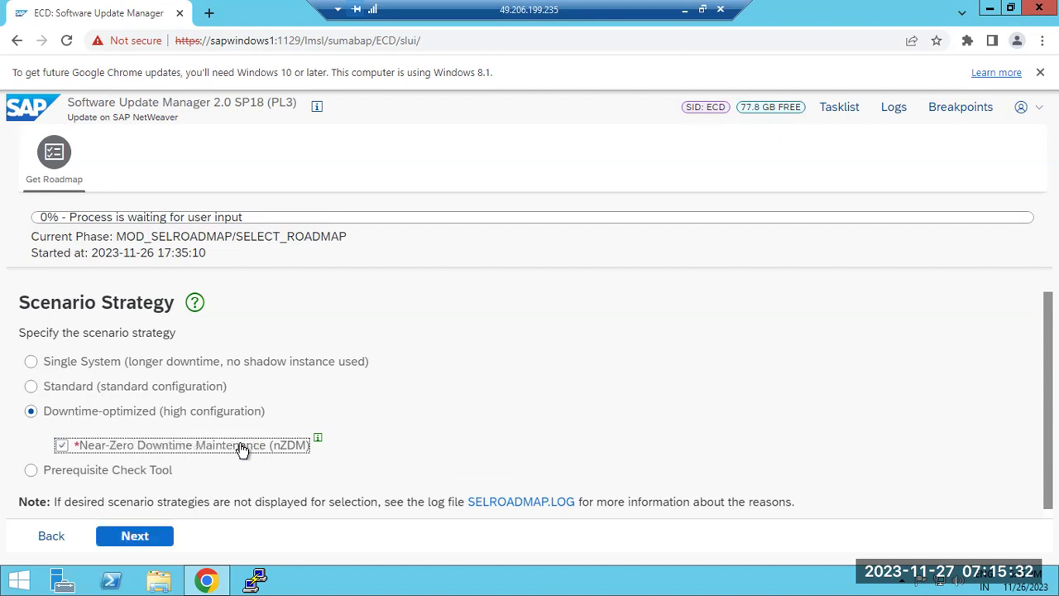
drag(116, 447, 259, 446)
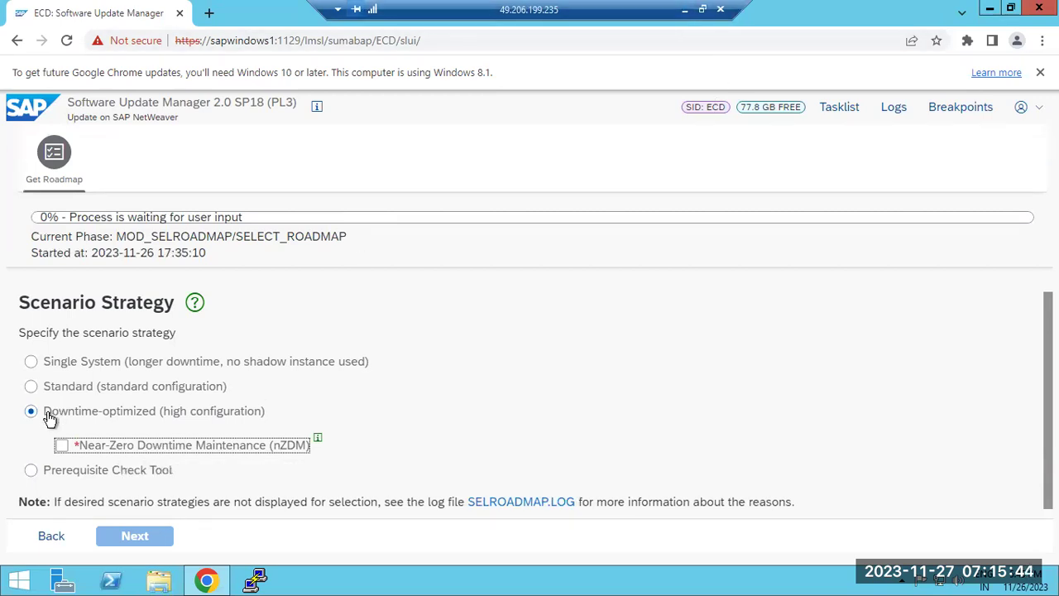
- Switch to Paint, lengthen the middle red dash in the red rectangle and add a stroke about 6 × 15 px where the DB line meets it
click(685, 10)
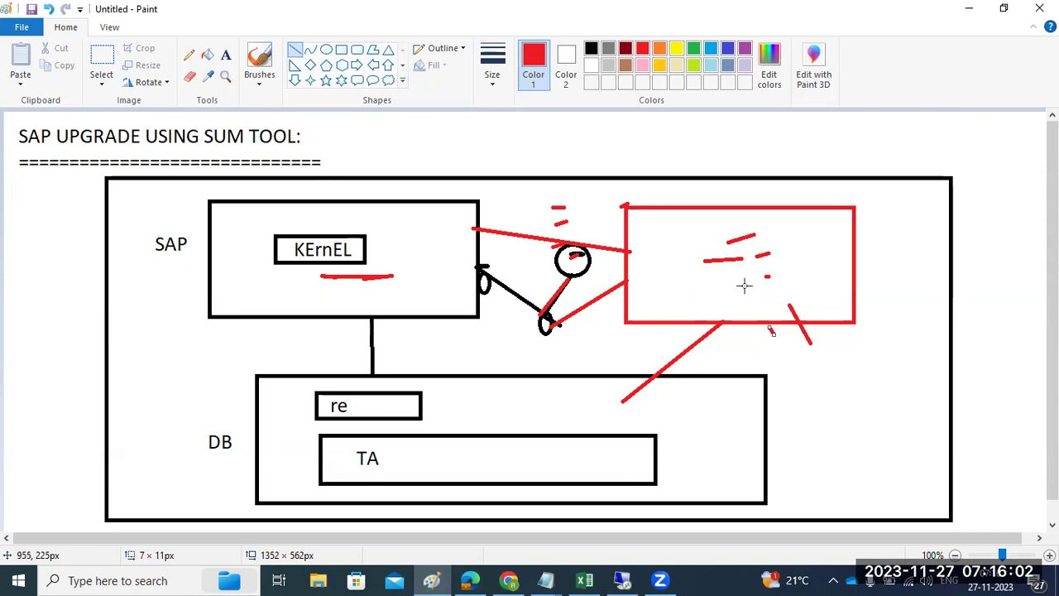
drag(693, 259, 728, 259)
drag(710, 334, 712, 324)
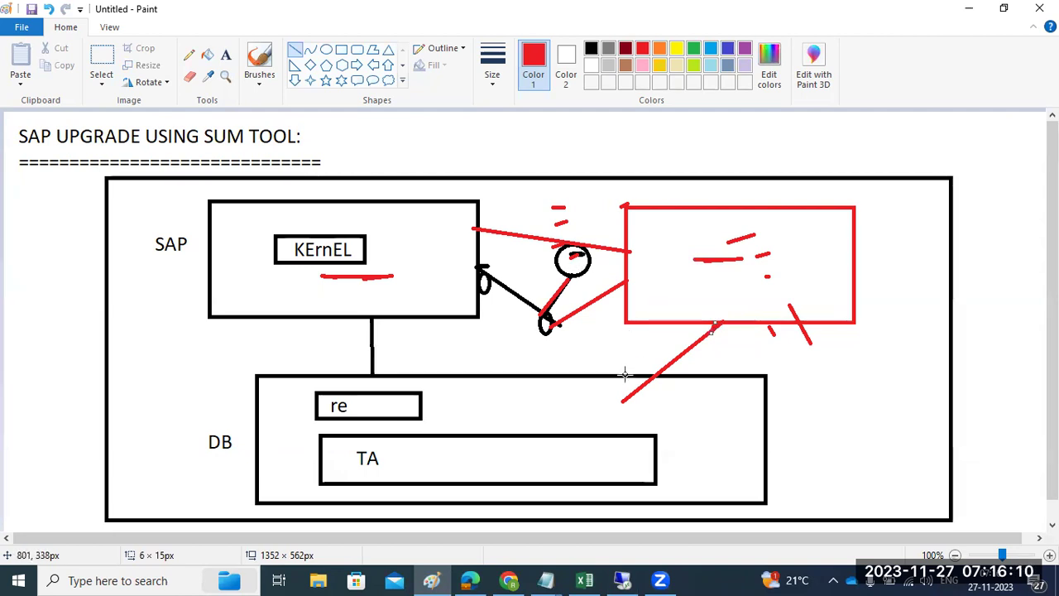
- Switch to Software Update Manager, step through the Single System, Standard and Downtime-optimized strategies, and end on Single System with its description highlighted
click(622, 580)
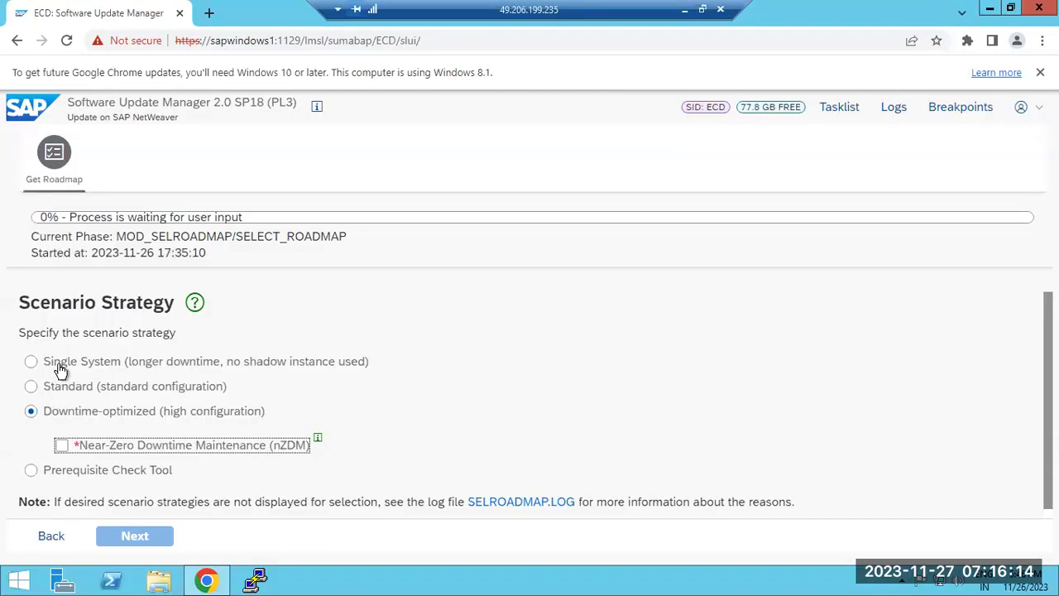
click(58, 364)
click(58, 387)
click(64, 412)
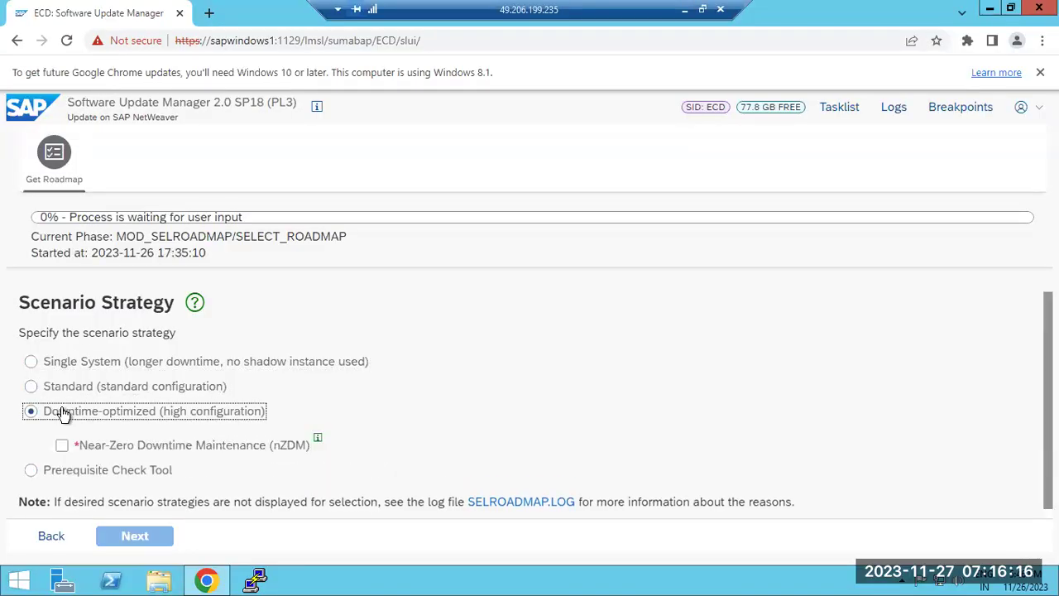
click(73, 386)
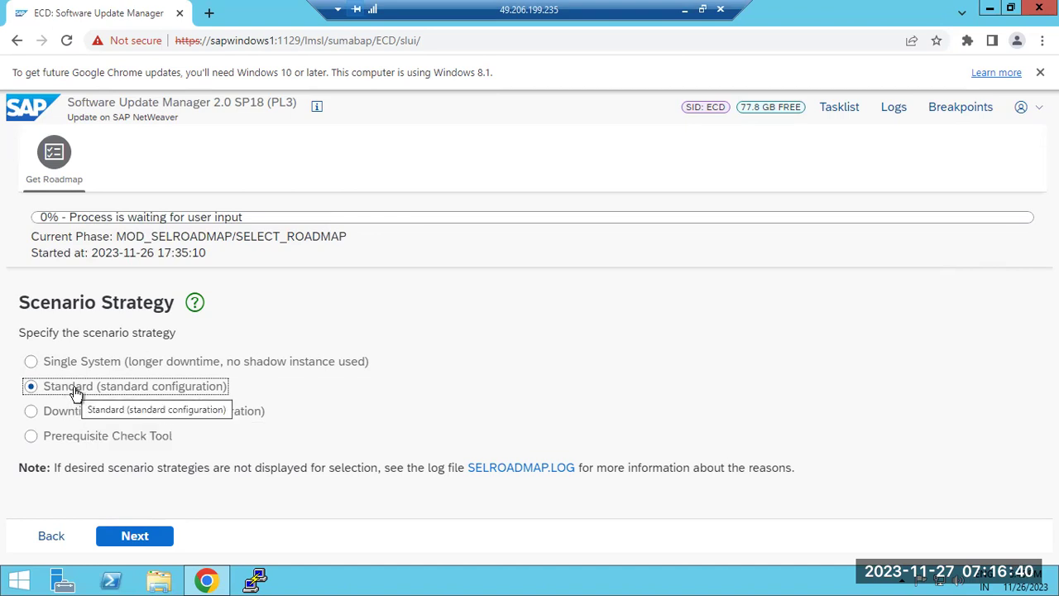
click(87, 362)
drag(87, 362, 335, 362)
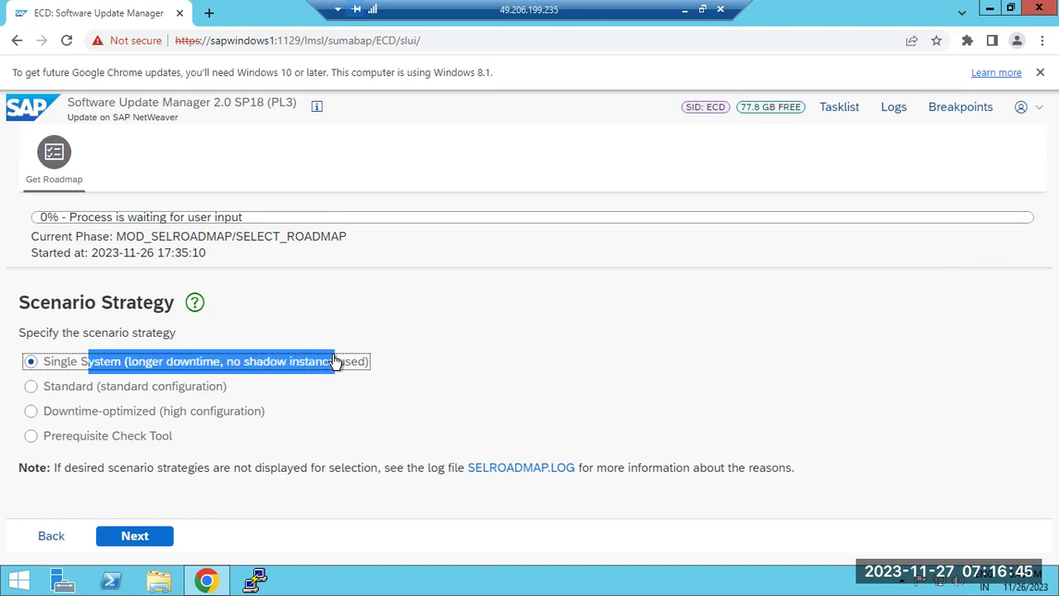
- Compare the Standard and Downtime-optimized strategies, settle on Standard (standard configuration) and highlight its label
click(56, 390)
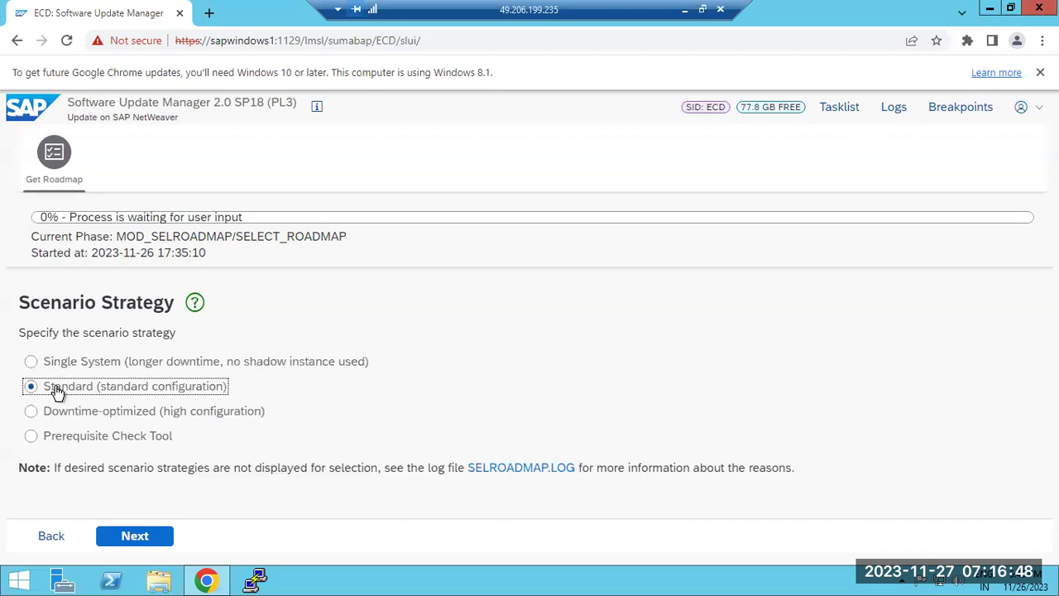
click(58, 417)
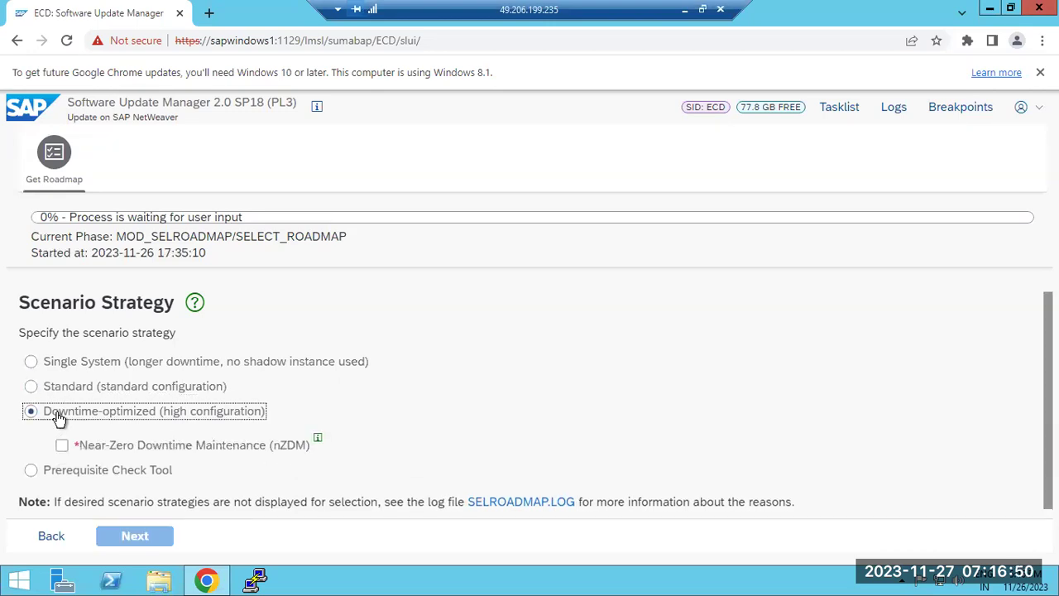
click(62, 393)
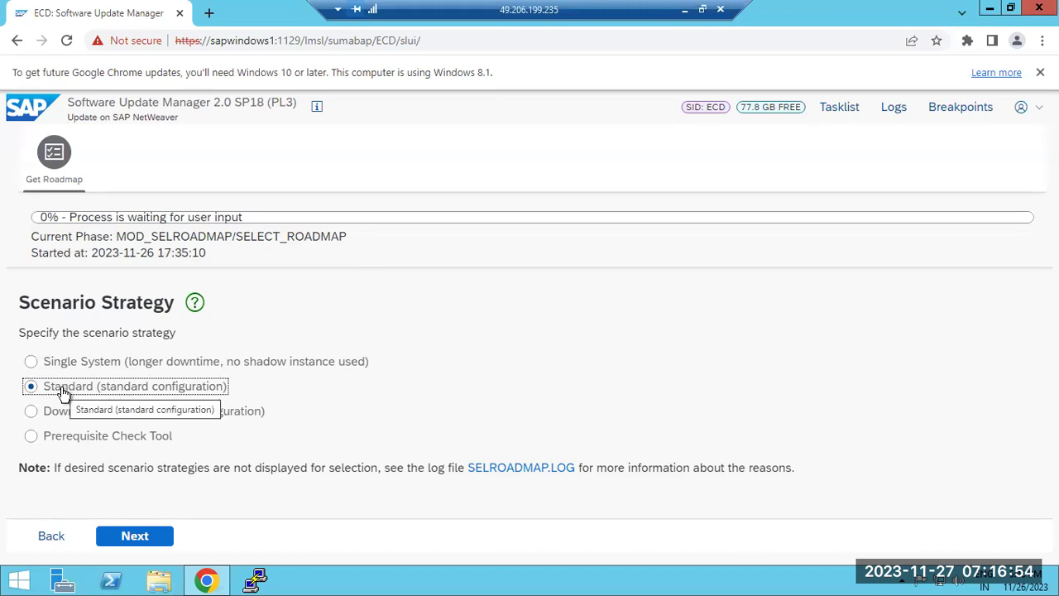
drag(62, 393, 193, 389)
drag(62, 393, 164, 389)
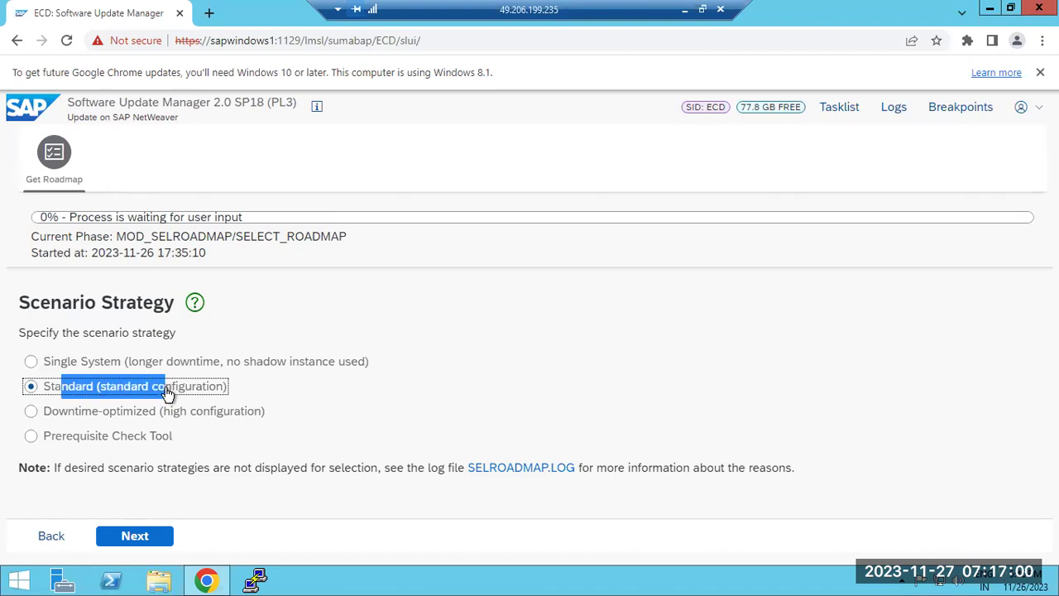
- Check the server's drive space in This PC and its memory use in Task Manager, and close both windows
click(163, 582)
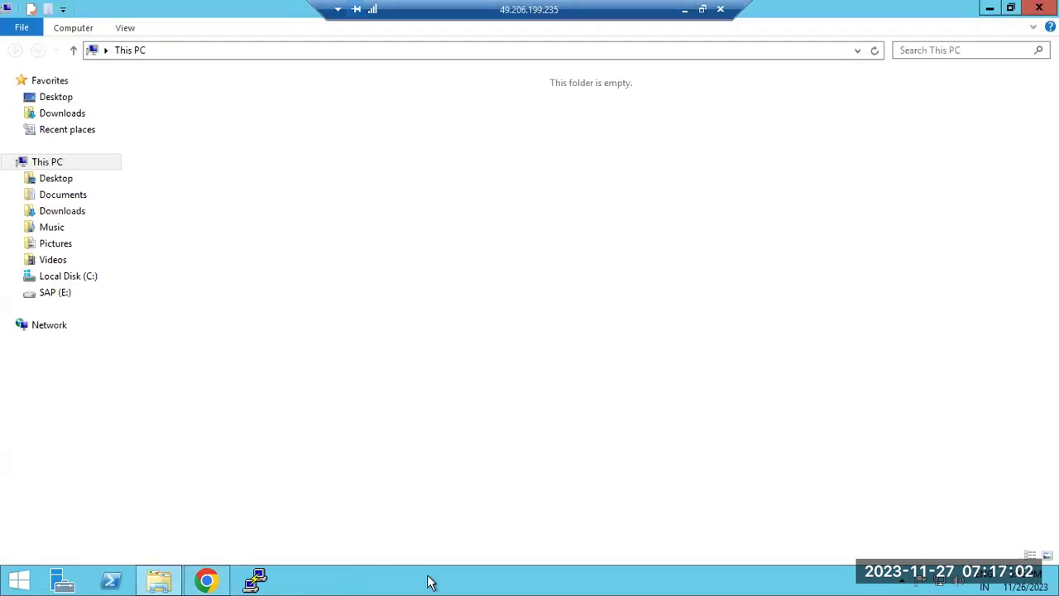
right_click(499, 579)
click(533, 535)
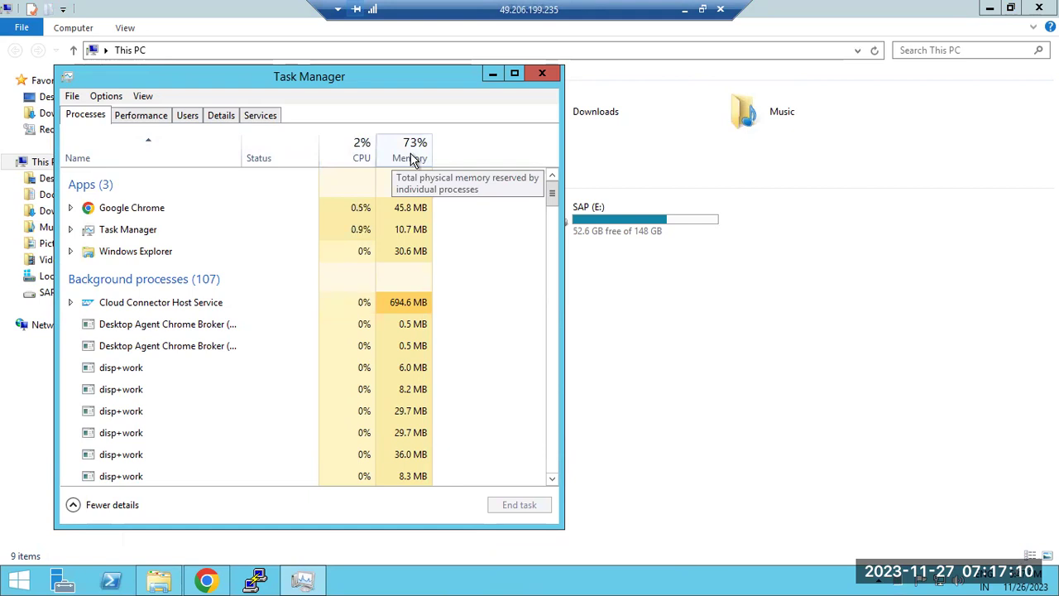
click(542, 72)
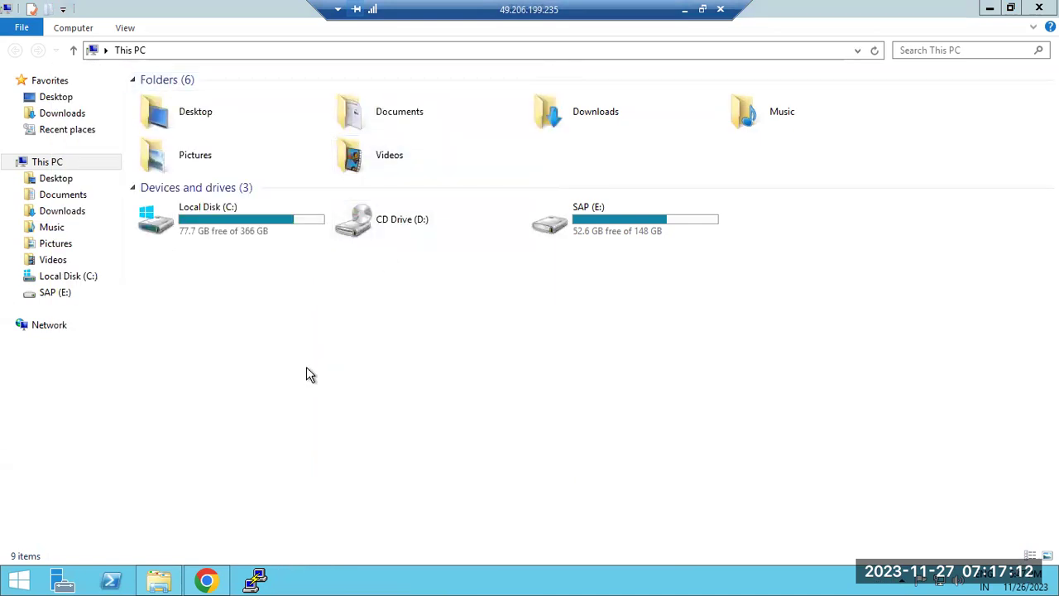
click(1039, 8)
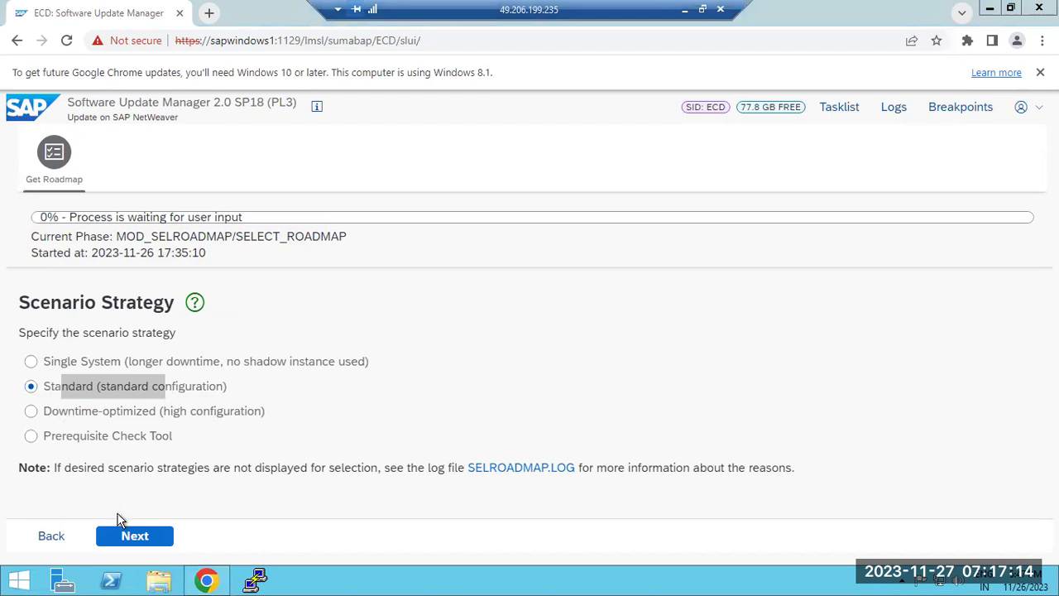
- Confirm the Standard scenario strategy and accept the additional parameters with Check archive authenticity enabled
click(130, 538)
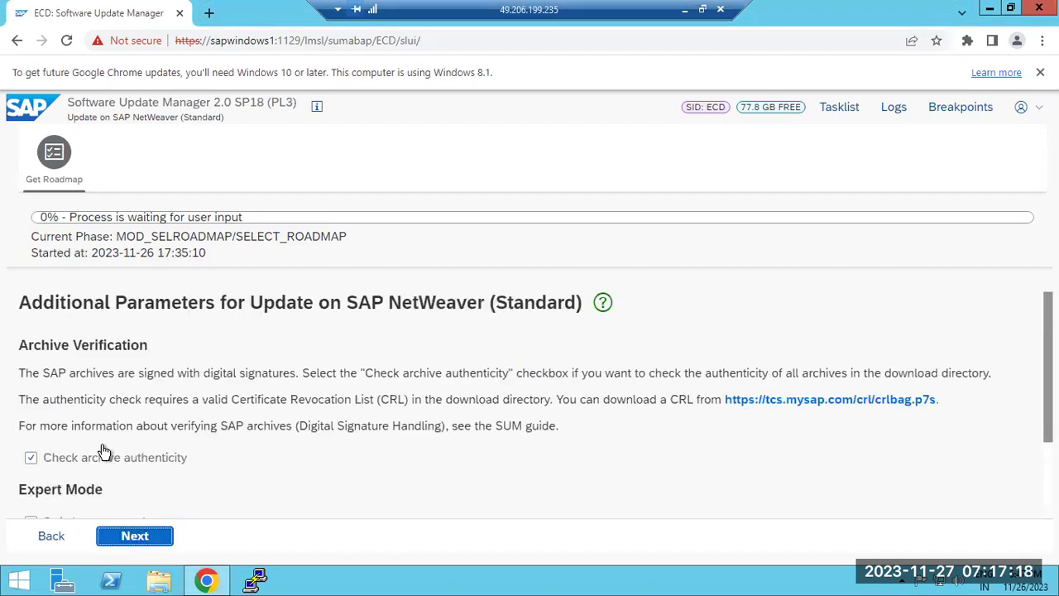
scroll(104, 446, down, 2)
click(130, 535)
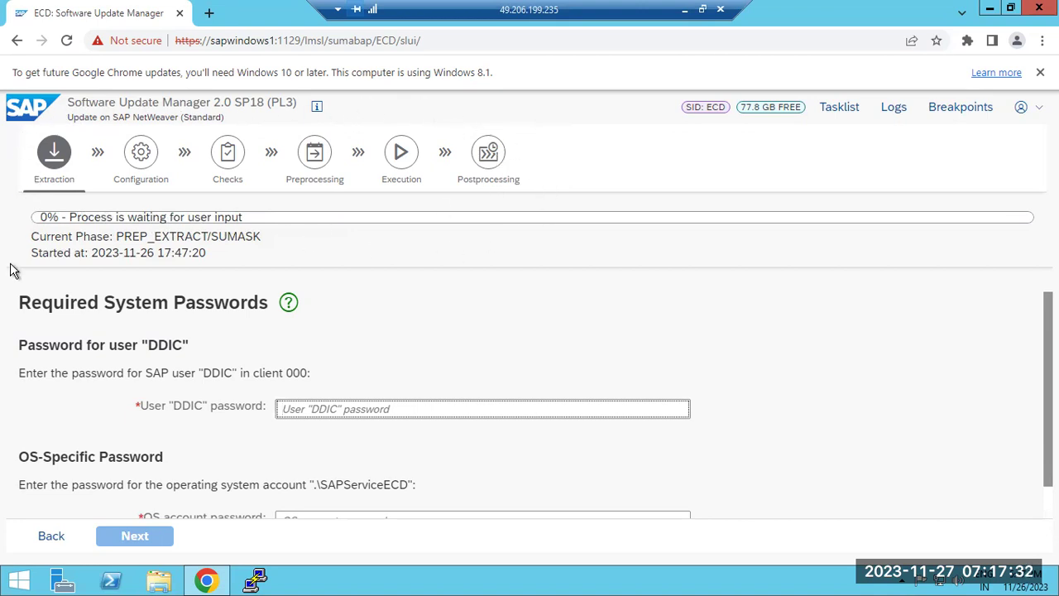
- Switch to Paint, open a second window with a blank canvas and draw a text box about 811 × 539 px
click(684, 9)
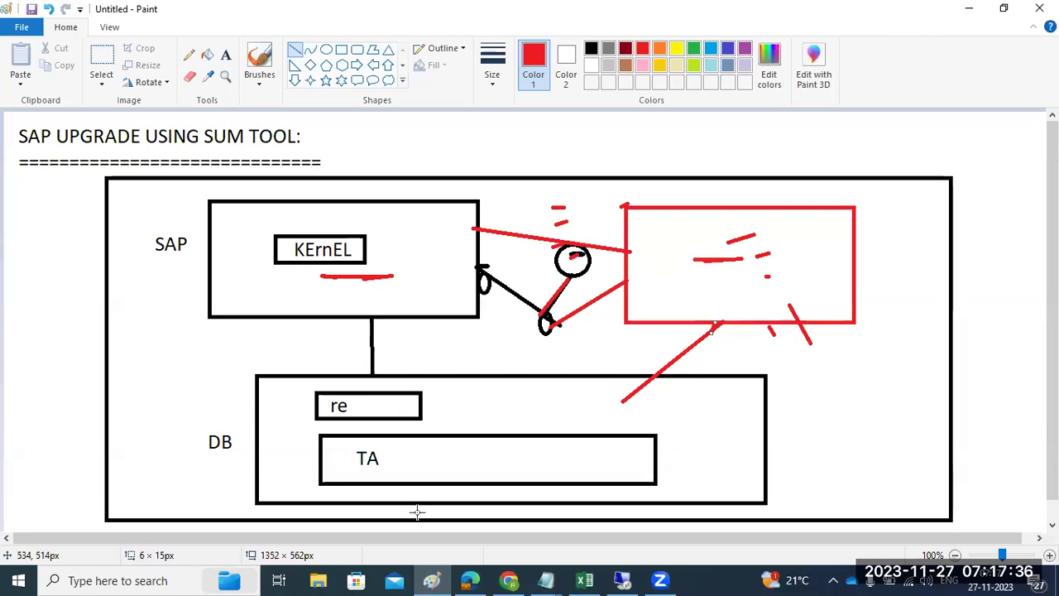
right_click(431, 579)
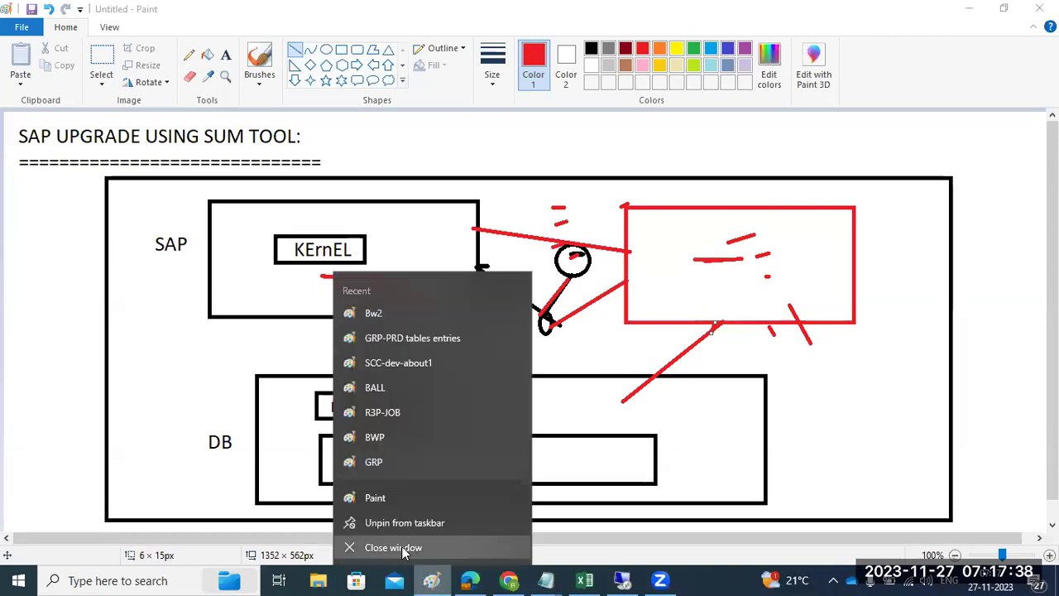
click(375, 497)
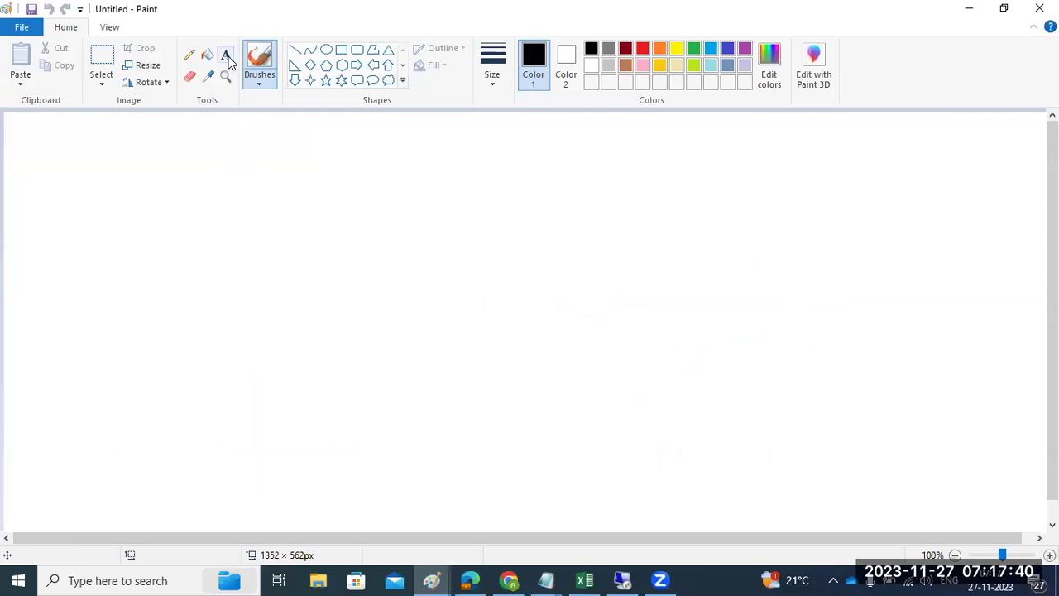
click(227, 56)
drag(38, 114, 664, 521)
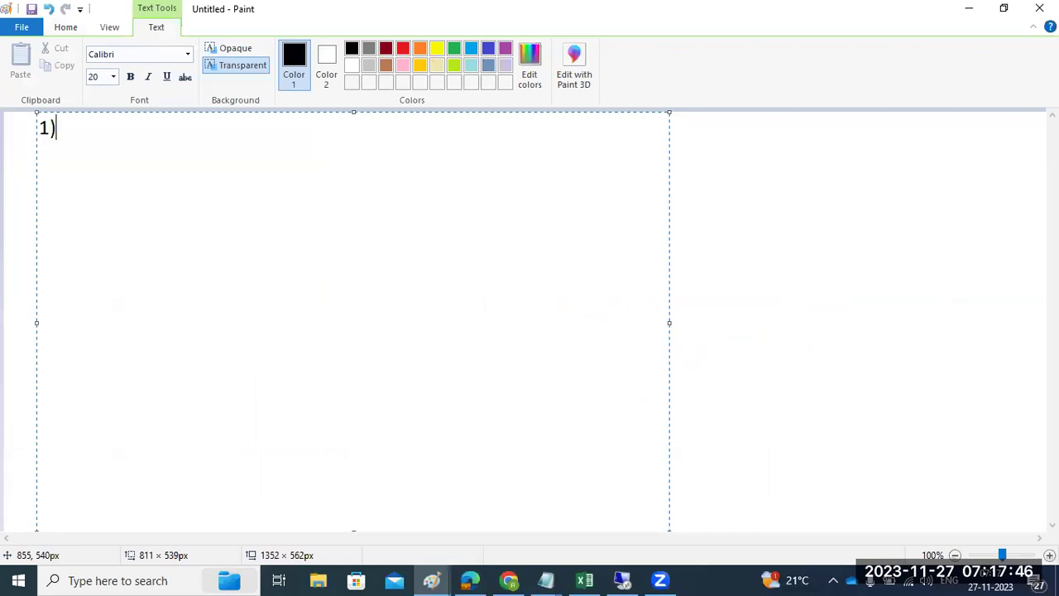
- Write a numbered list, one item per line: 1)EXTRACTION, 2)CONFIGURATION, 3)CHECKS, 4)PREPROCESSING, 5)EXECUTION, 6)POST PROCESSING
text(1)EX TRACTION)
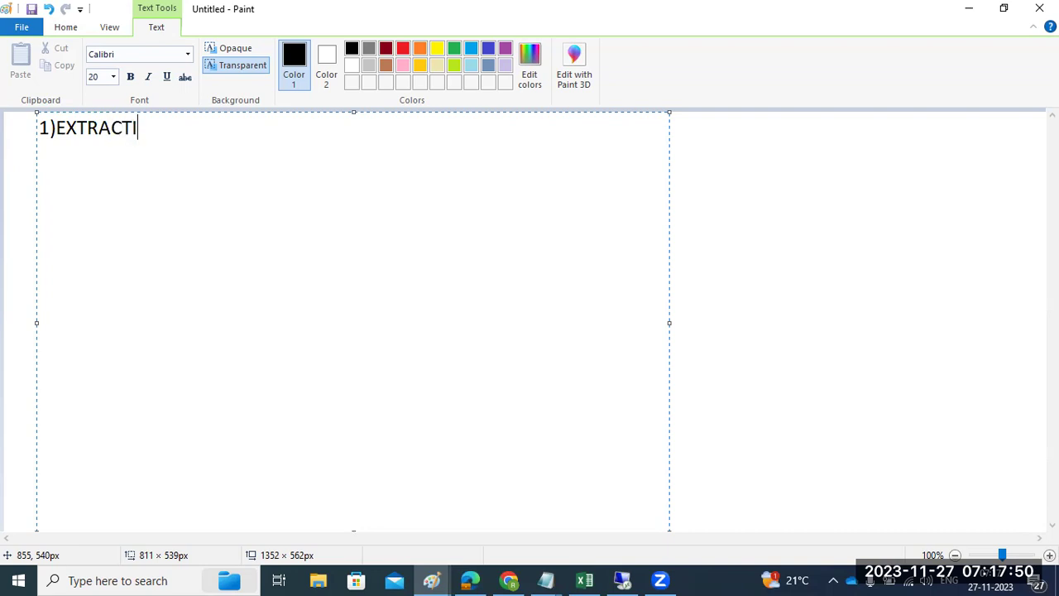
key(Return)
text(2)CONFIGURATION)
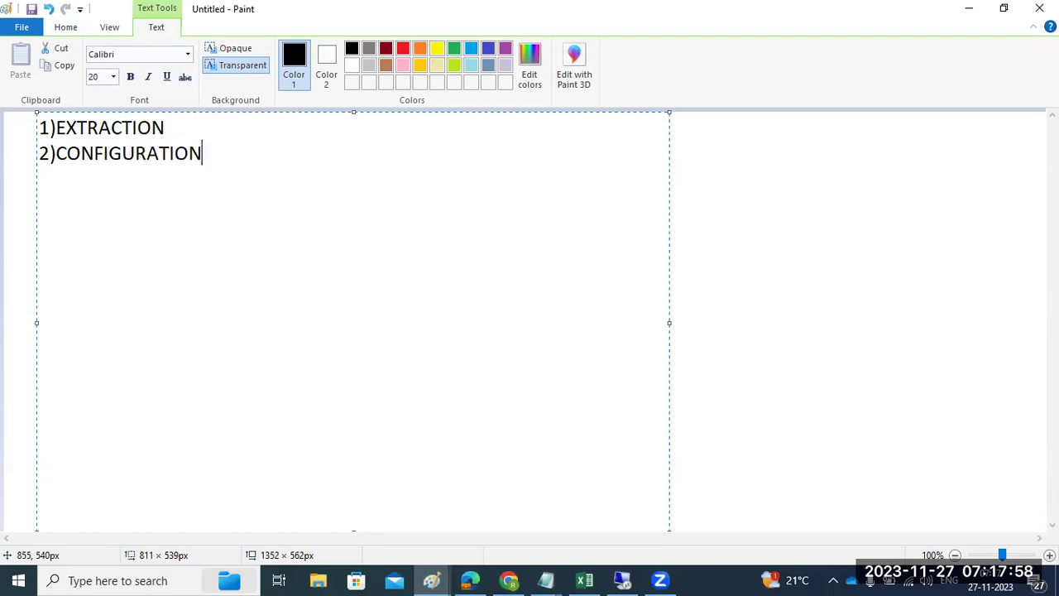
key(Return)
text(3))
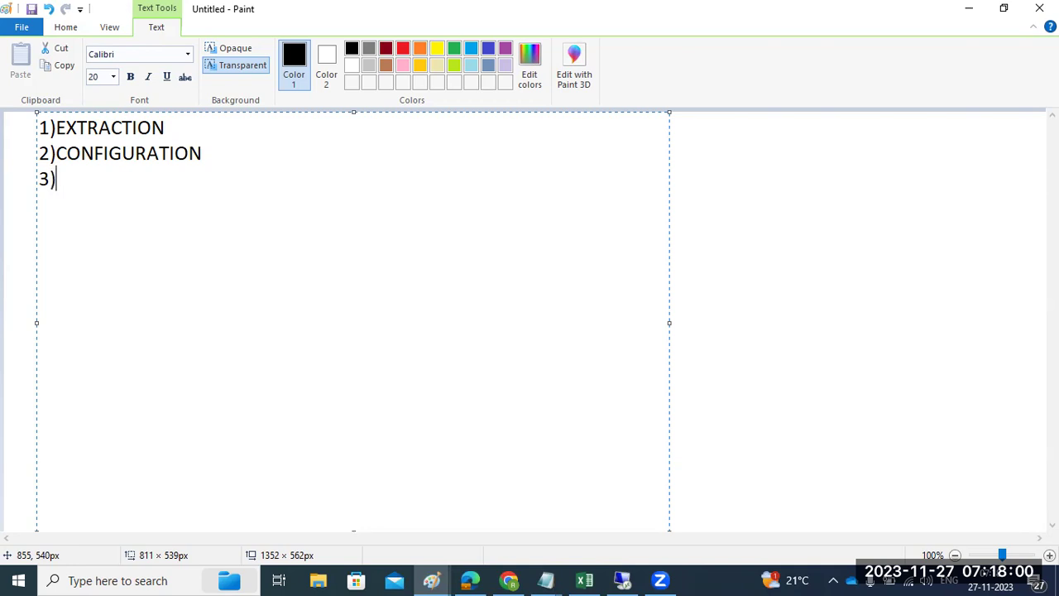
text(CHECKS 4)PREPROCE)
text(SSING )
text(5))
text(EXECUTION)
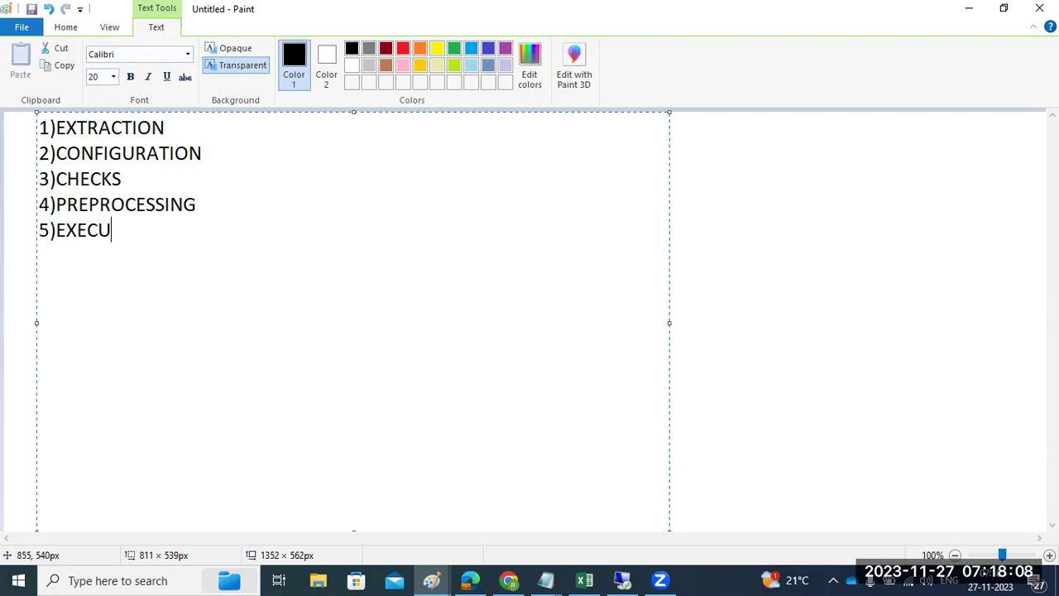
key(Return)
text(6))
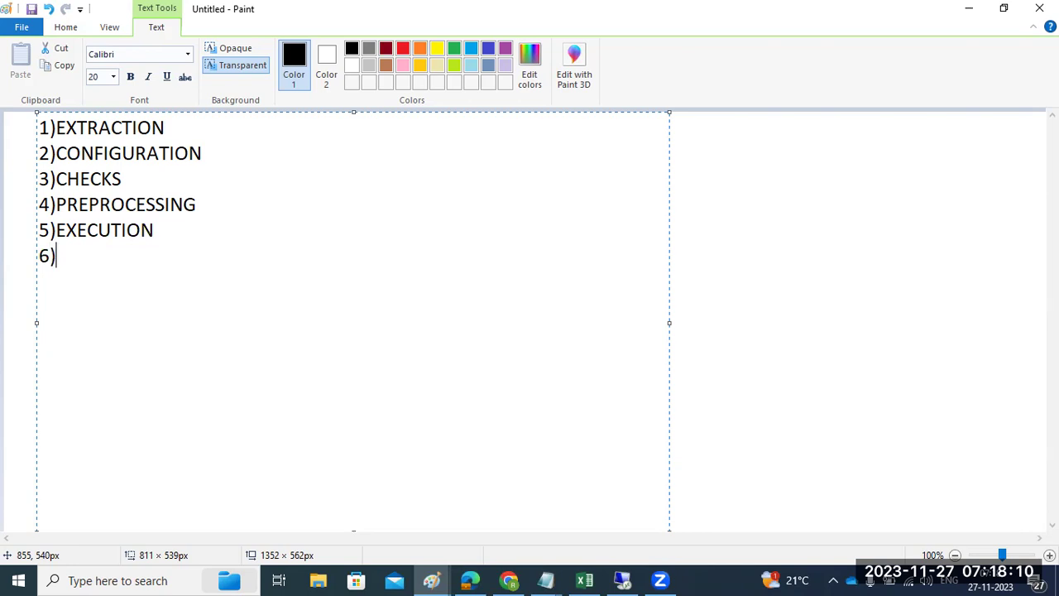
text(POST PROCE)
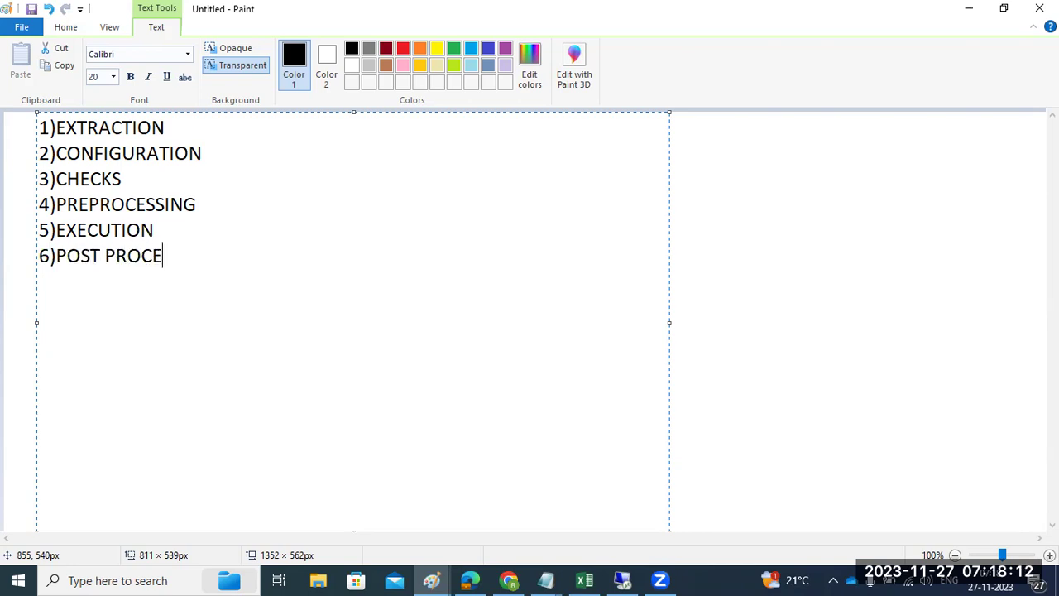
text(SSING)
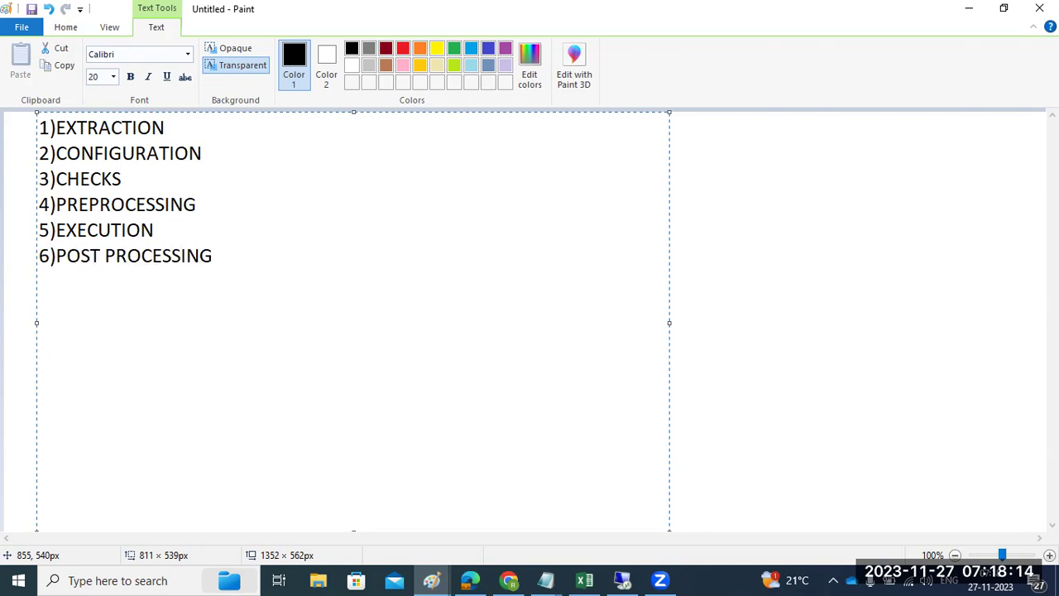
- Switch to Software Update Manager, enter the DDIC user password and the SAPServiceECD OS account password, and submit them
click(623, 579)
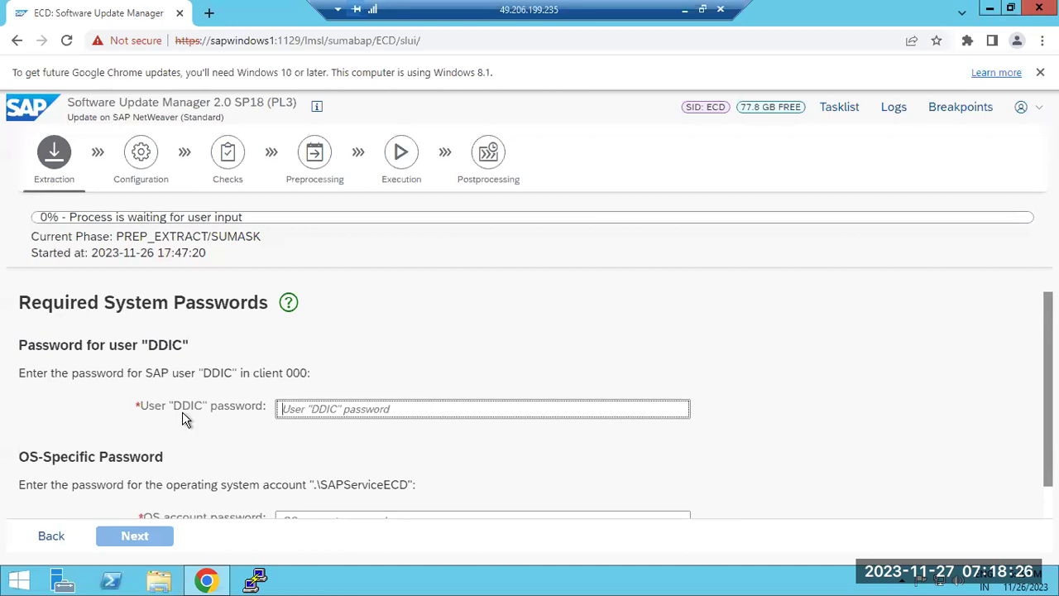
scroll(183, 414, down, 1)
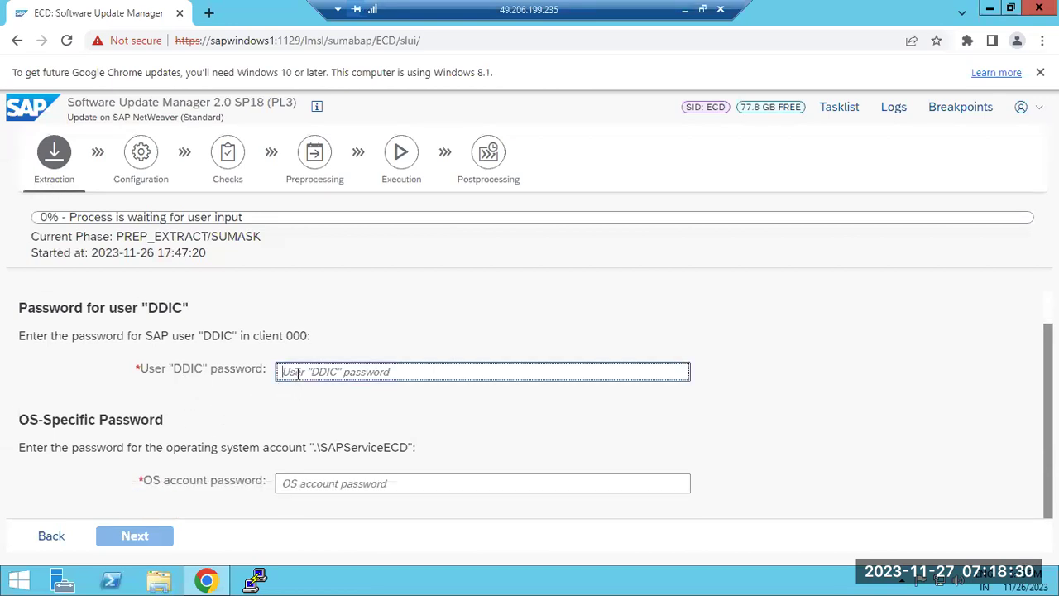
text(*)
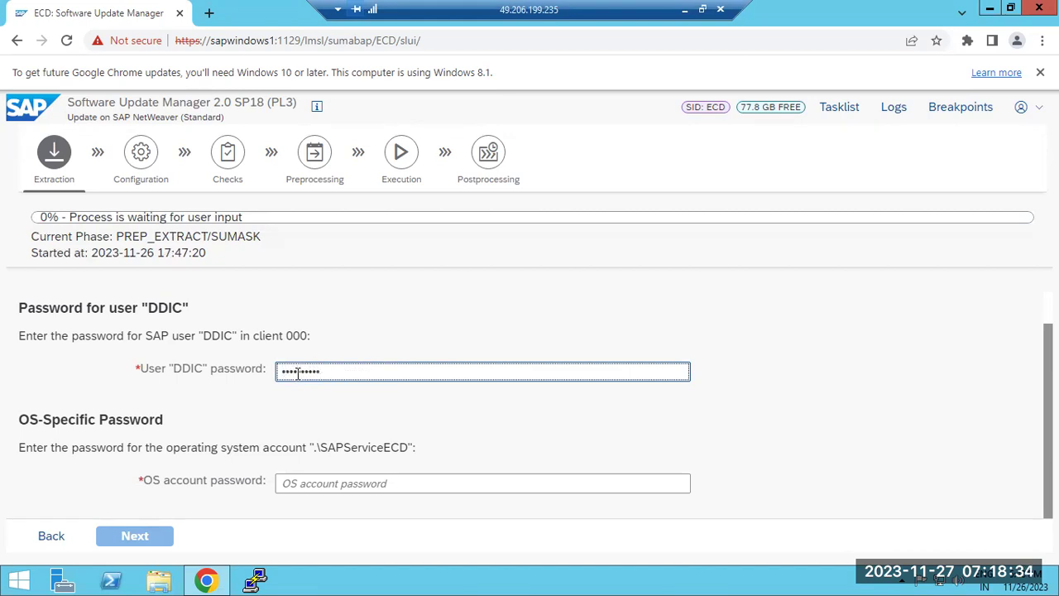
key(Tab)
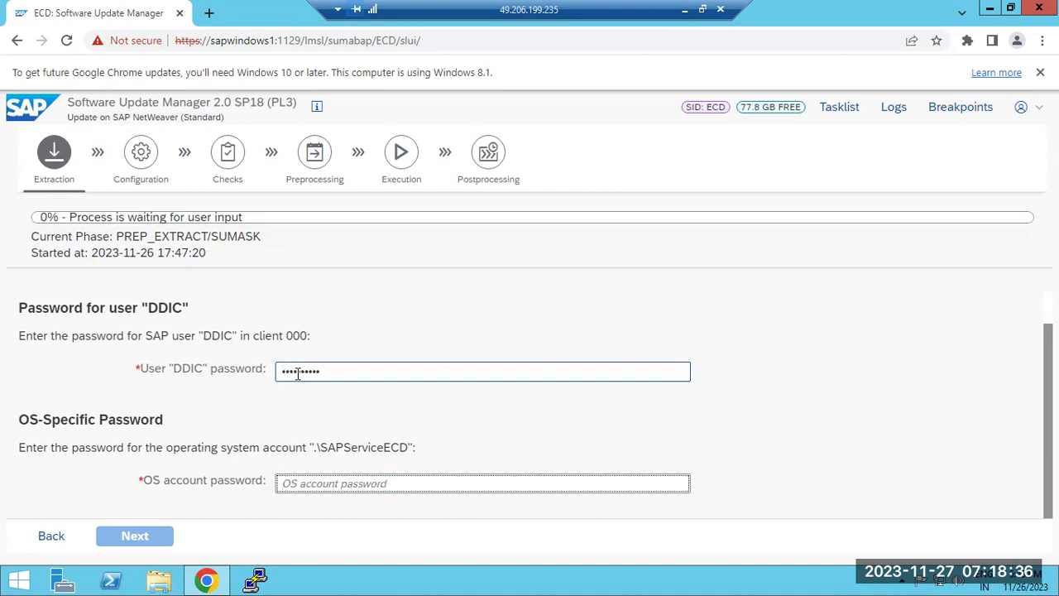
text(**)
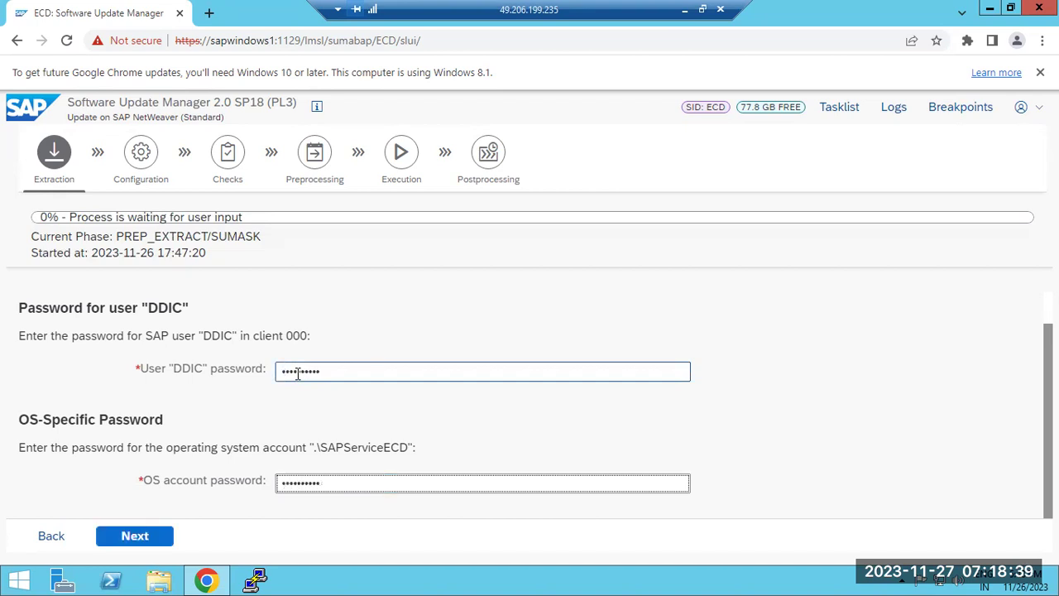
click(135, 536)
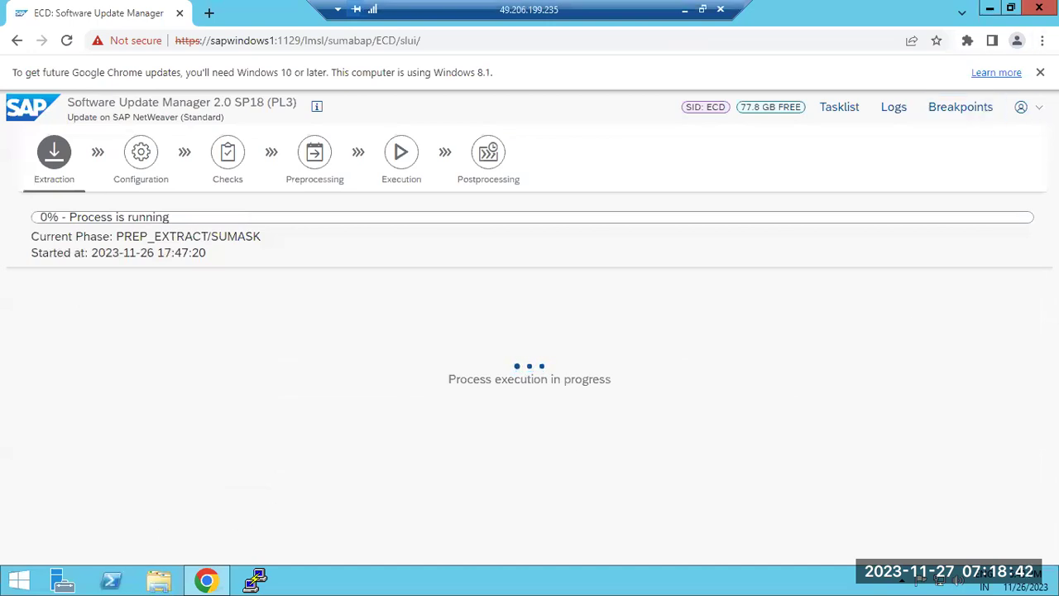
- Highlight the instruction naming user DDIC in client 000 and try submitting the required system passwords again
click(1041, 40)
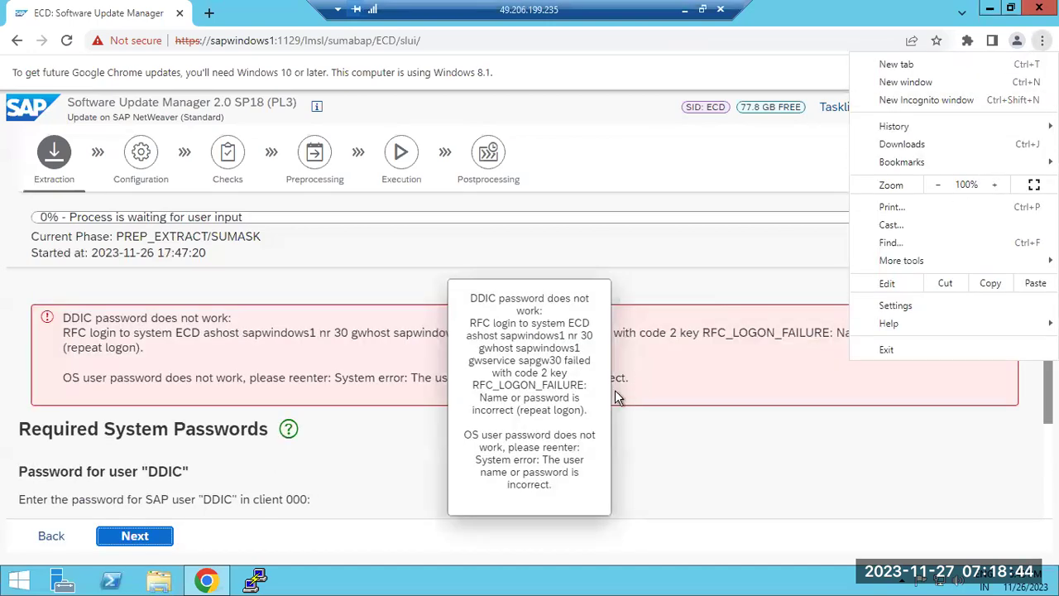
click(665, 446)
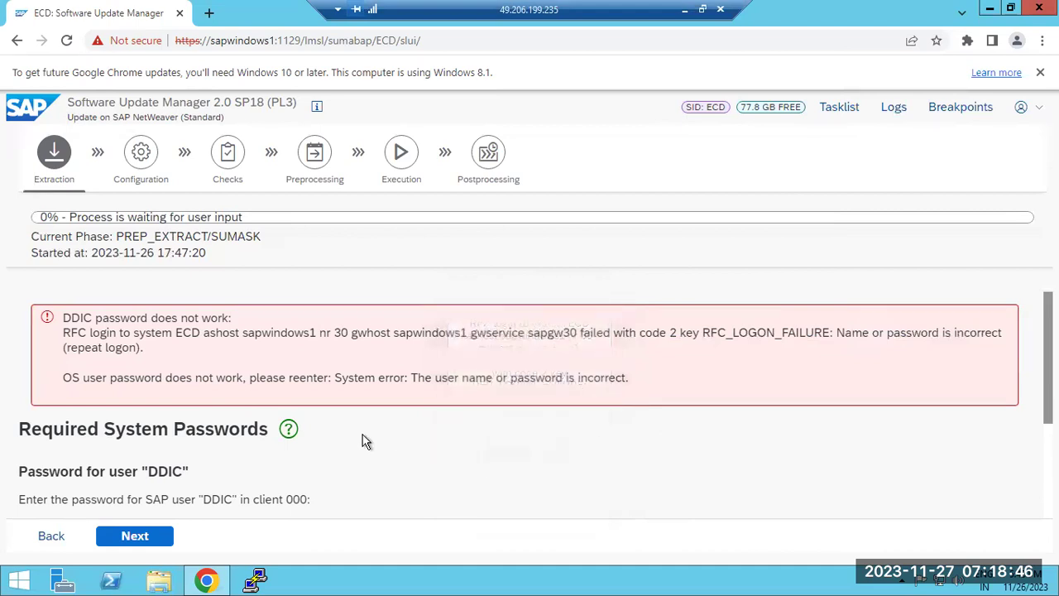
scroll(292, 445, down, 1)
scroll(292, 445, down, 1)
click(342, 382)
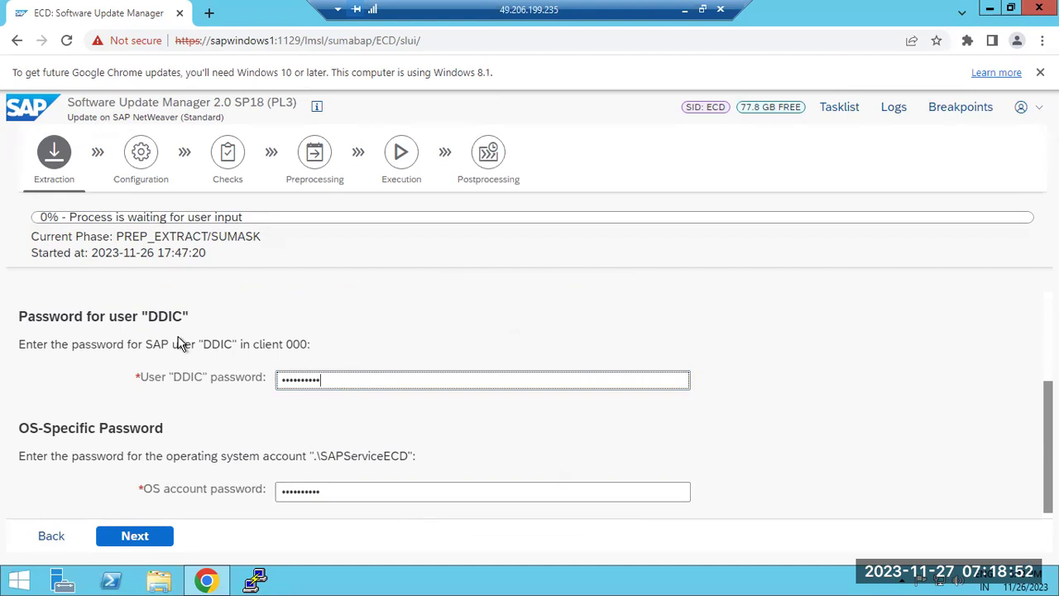
click(149, 347)
drag(150, 348, 311, 348)
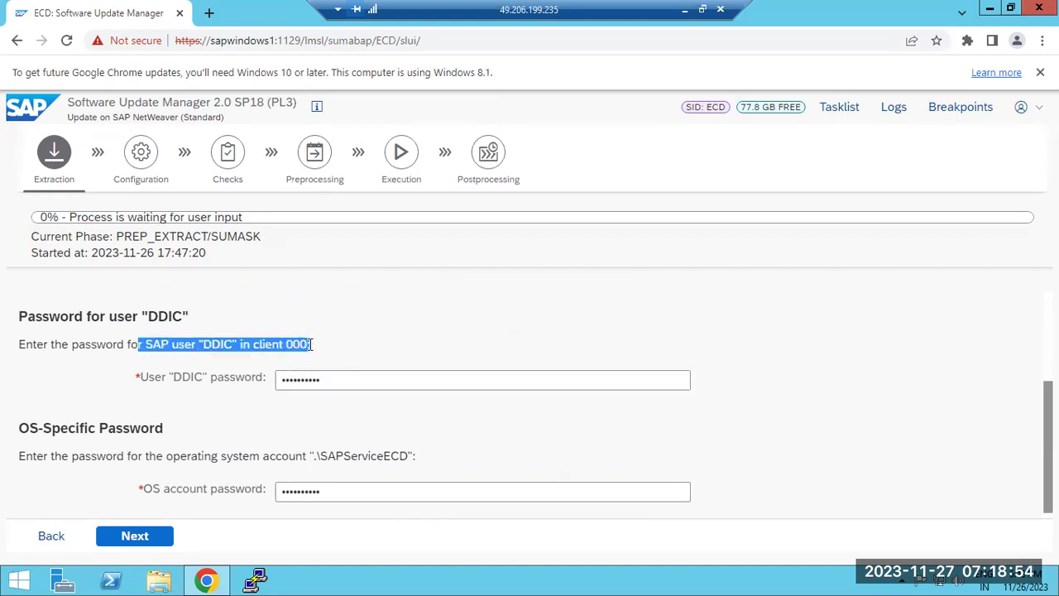
click(132, 539)
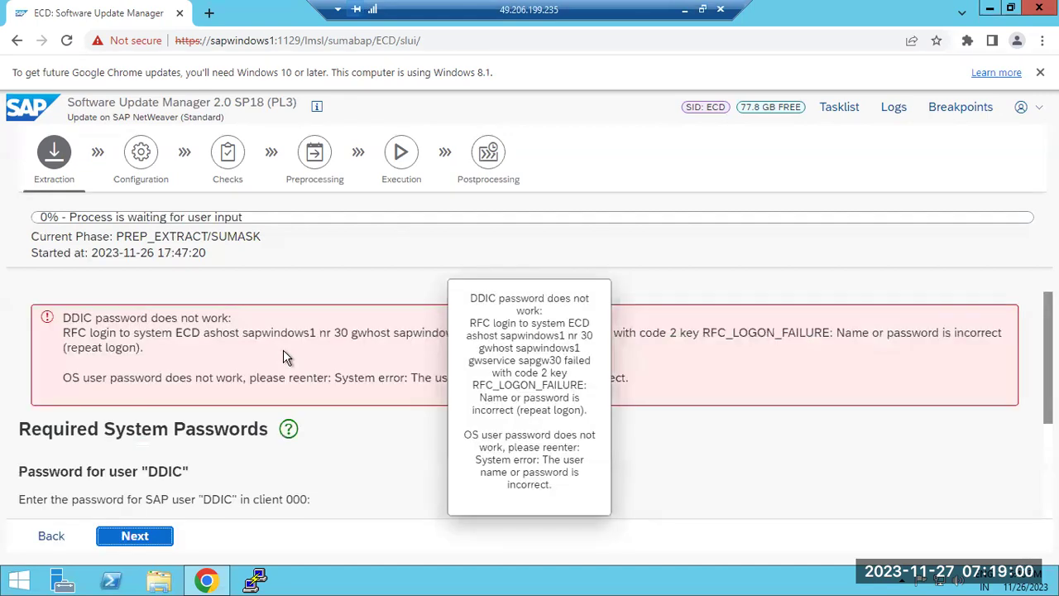
- Return to the OS account password field and try once more to continue with the required system passwords
scroll(356, 439, down, 2)
click(347, 485)
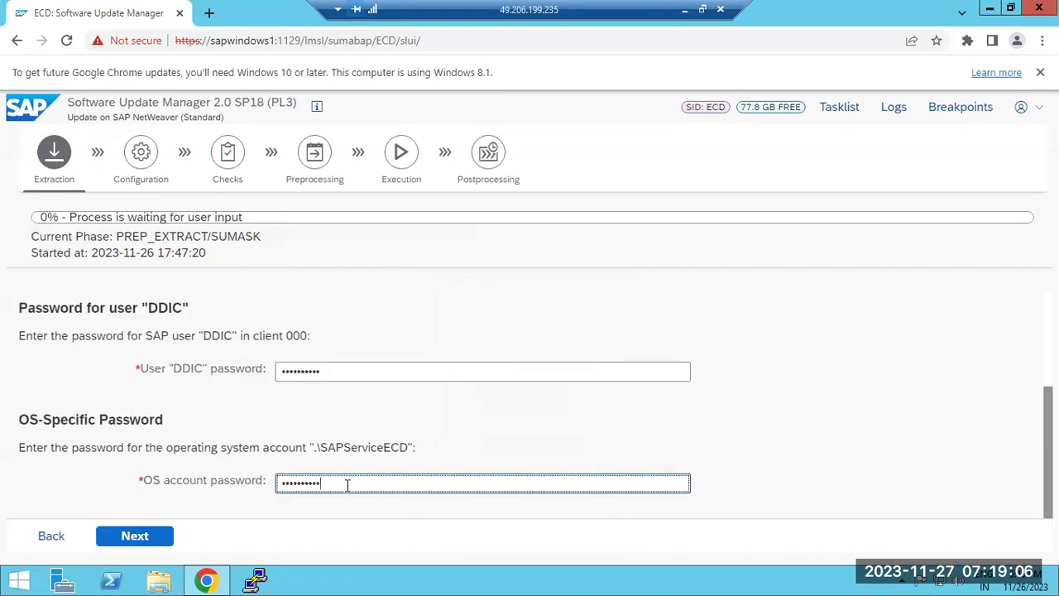
click(148, 536)
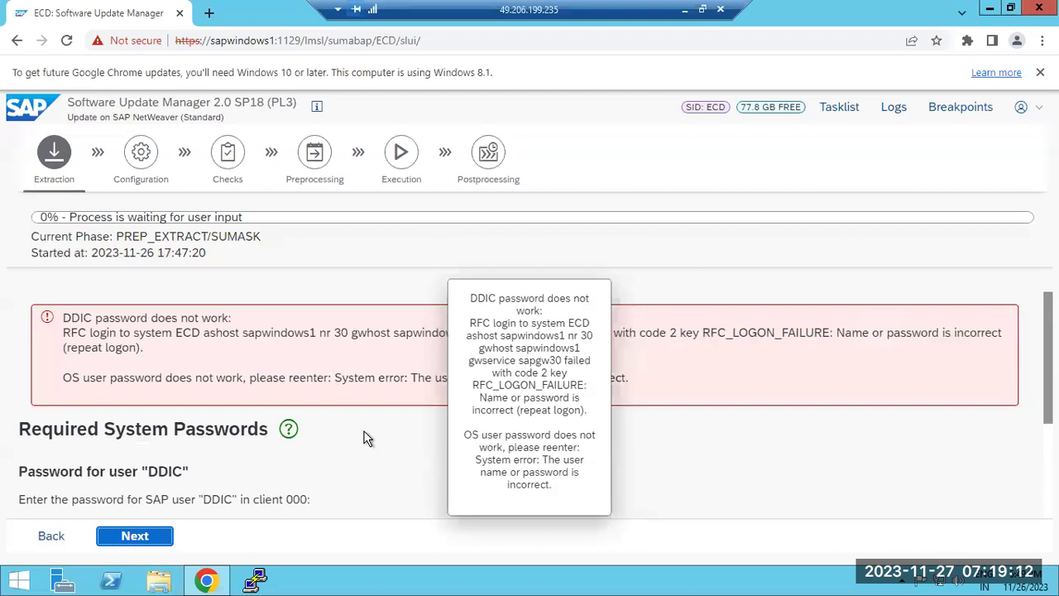
- Select the DDIC password entry for replacement, switch to SAP Logon and open the logon screen of ECD [sapwindows1]
scroll(364, 439, down, 2)
click(344, 376)
drag(344, 376, 239, 378)
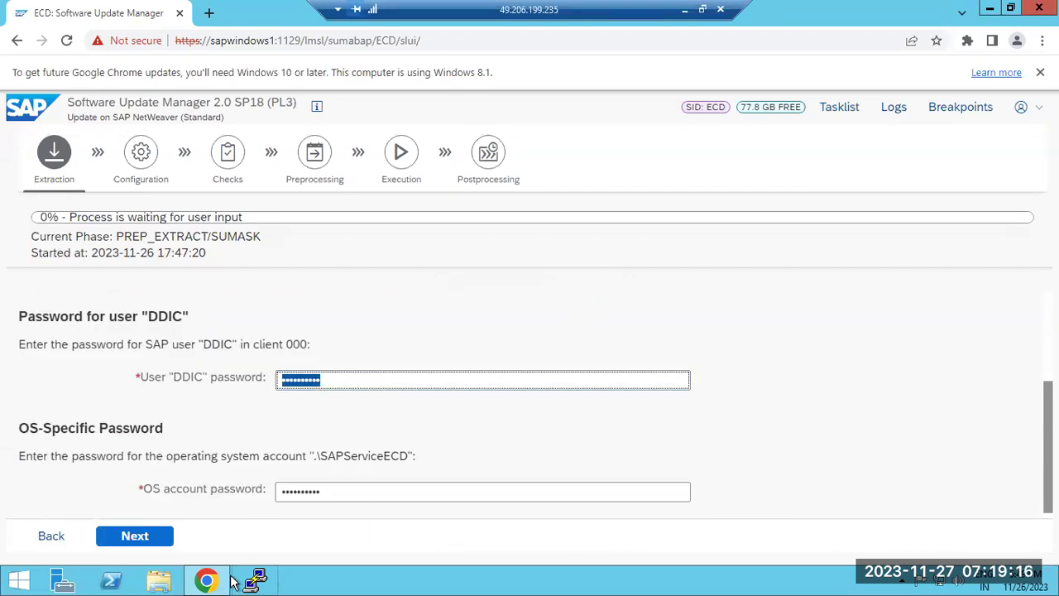
click(206, 579)
double_click(41, 277)
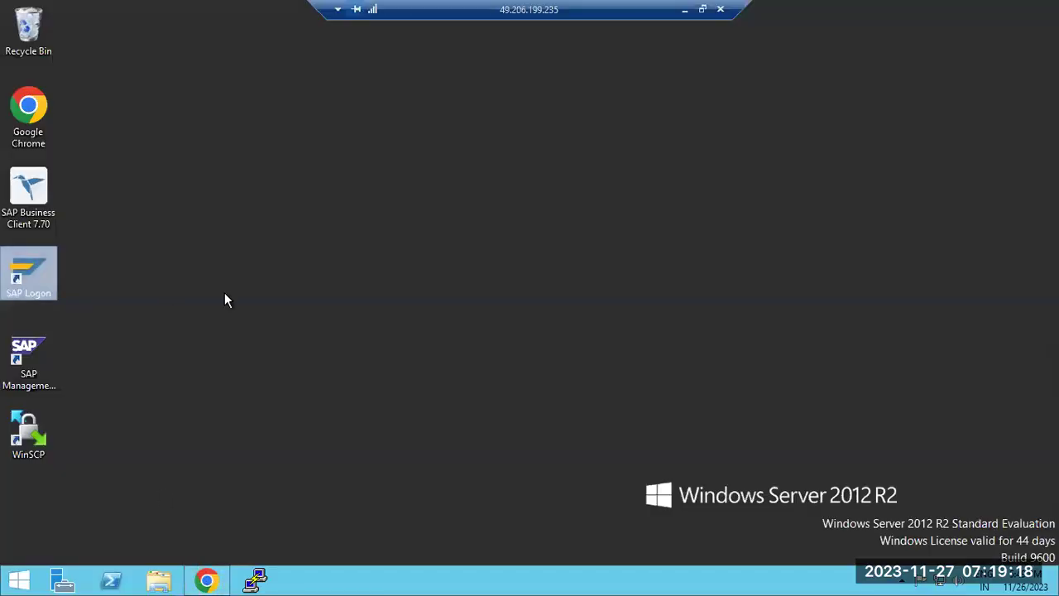
click(659, 409)
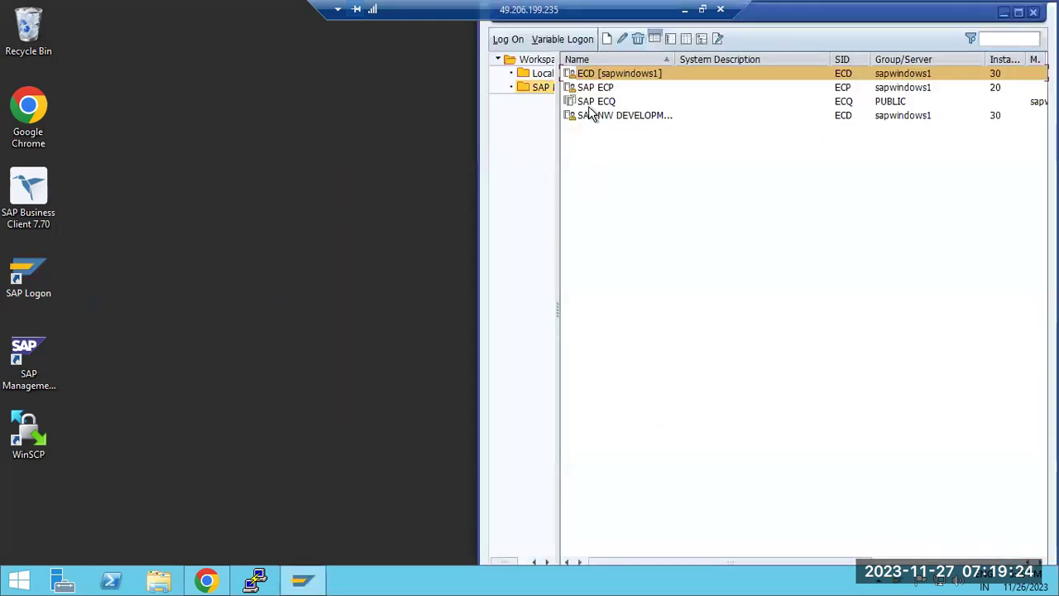
double_click(593, 74)
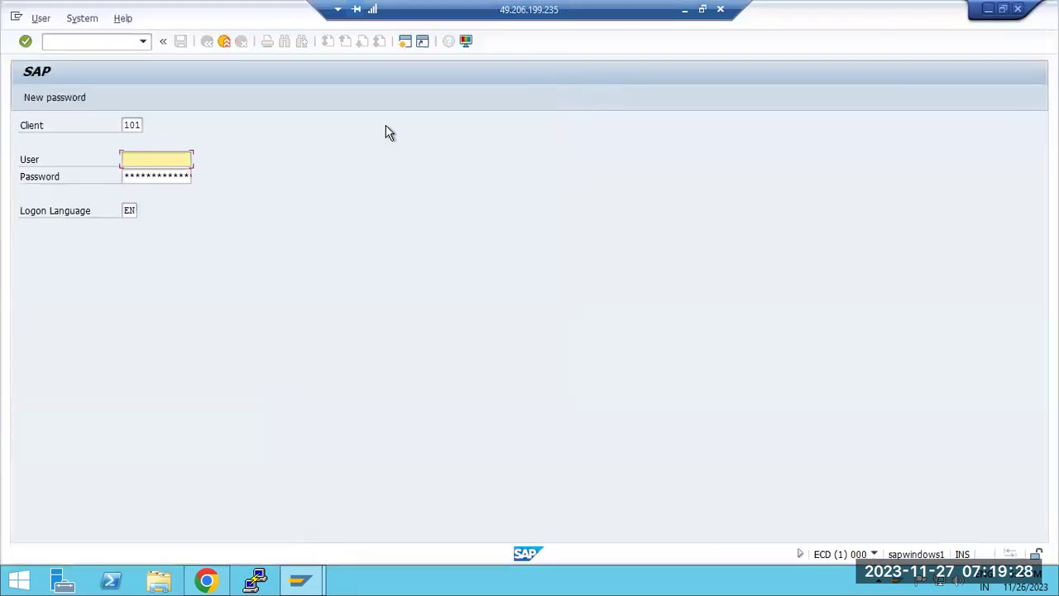
- Test the DDIC password by logging on to client 000 as user ddic, and log off again
click(139, 126)
key(BackSpace)
key(BackSpace)
key(BackSpace)
text(000)
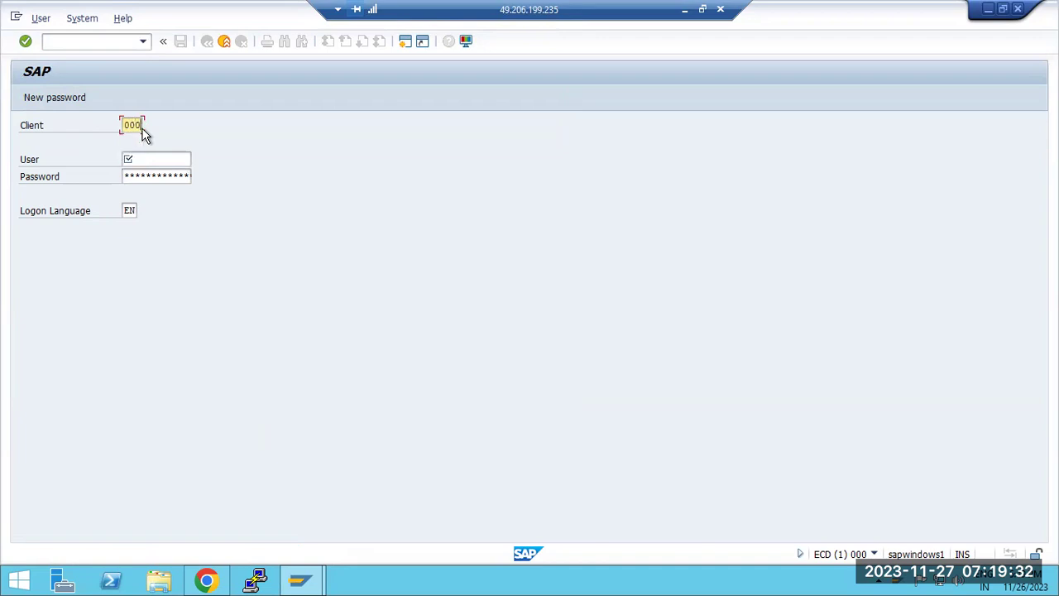
key(Tab)
text(ddic)
key(Tab)
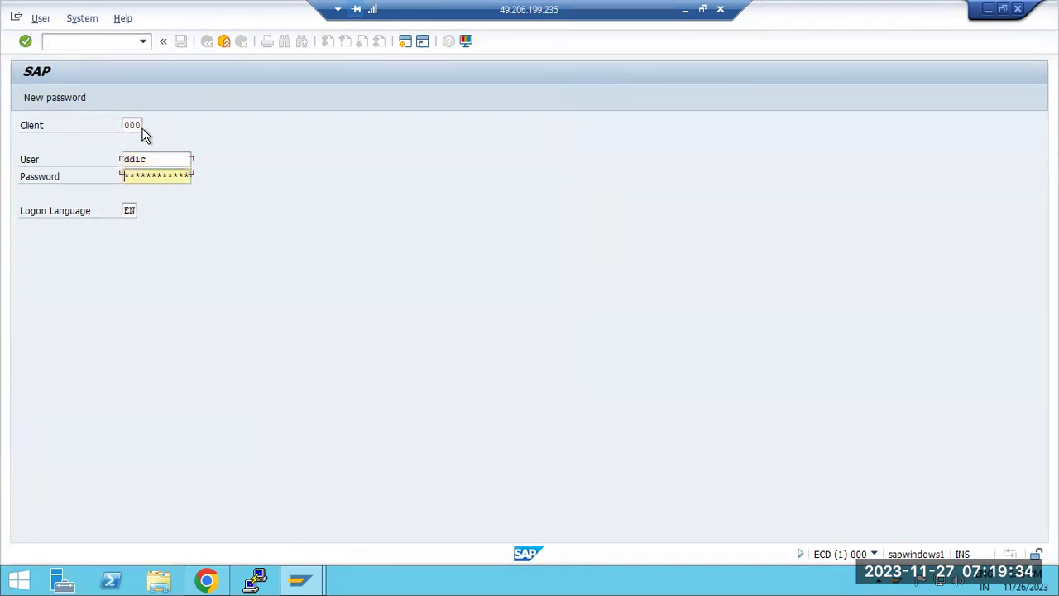
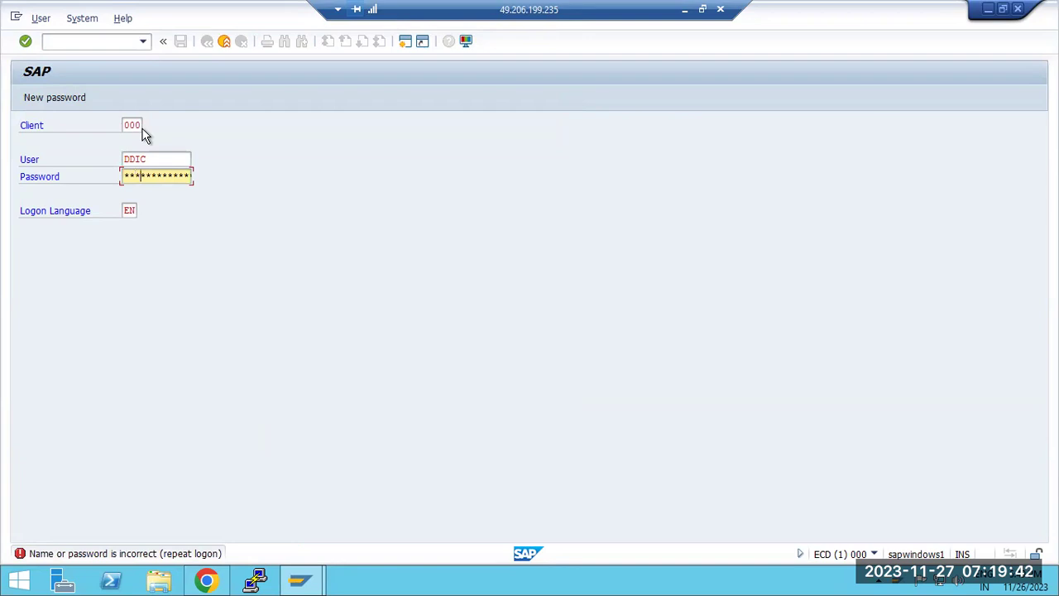
key(Return)
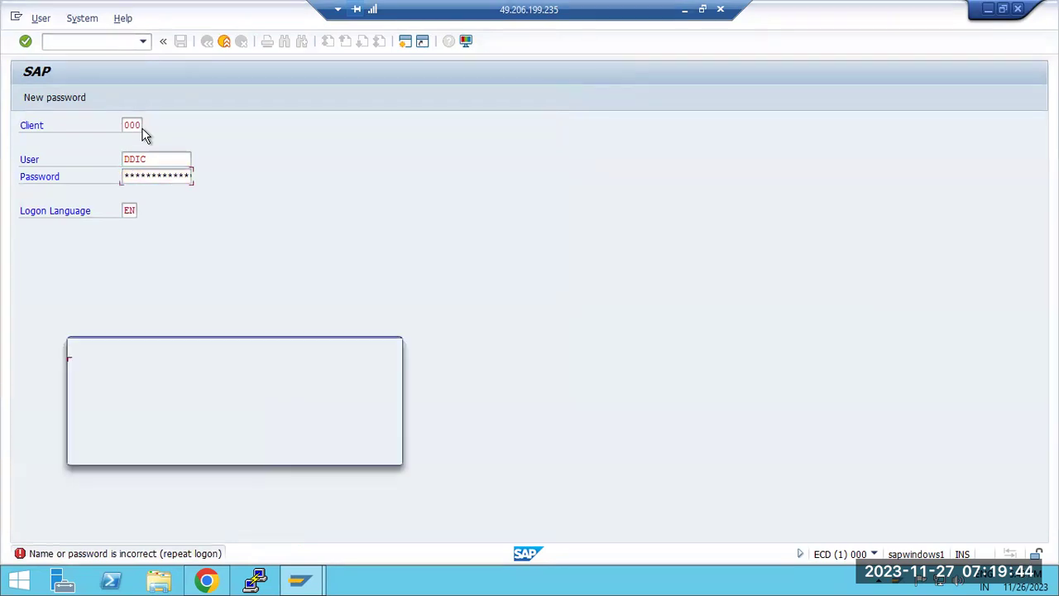
key(Return)
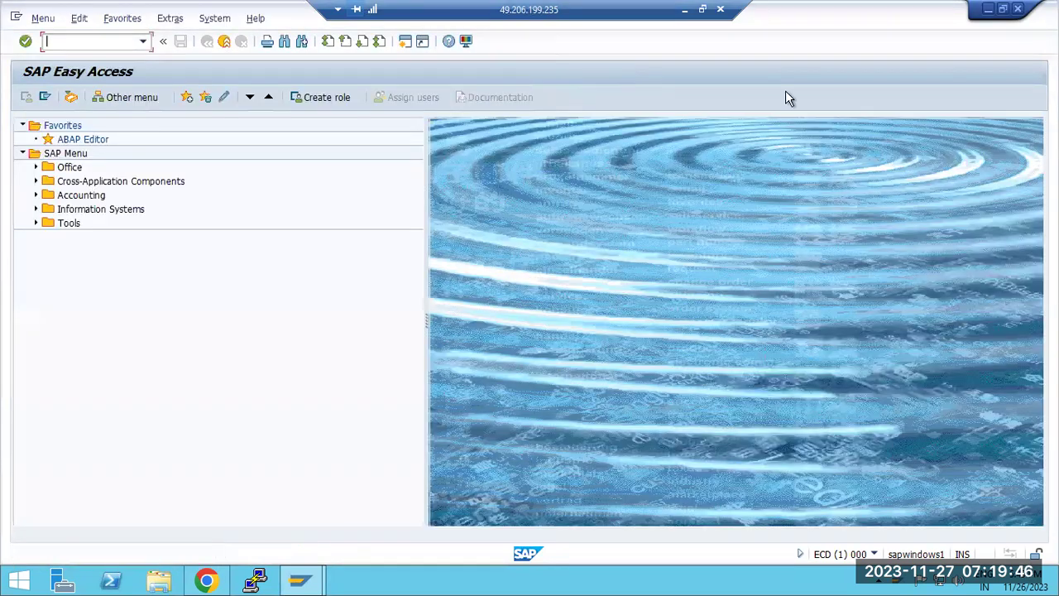
click(1017, 10)
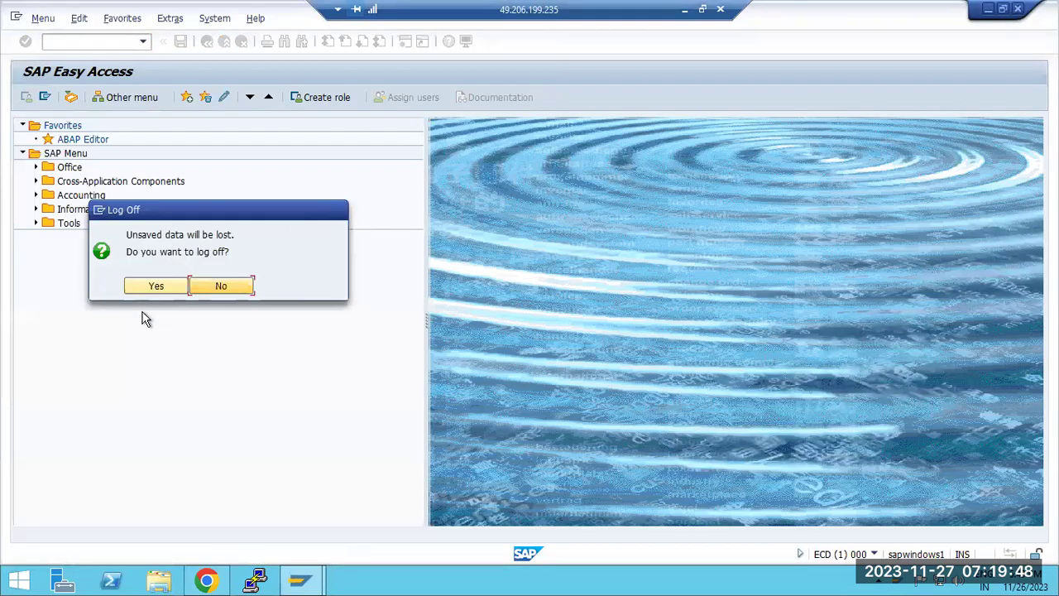
click(151, 288)
- Return to Software Update Manager, re-enter the DDIC user password and the OS account password, and submit them
click(207, 582)
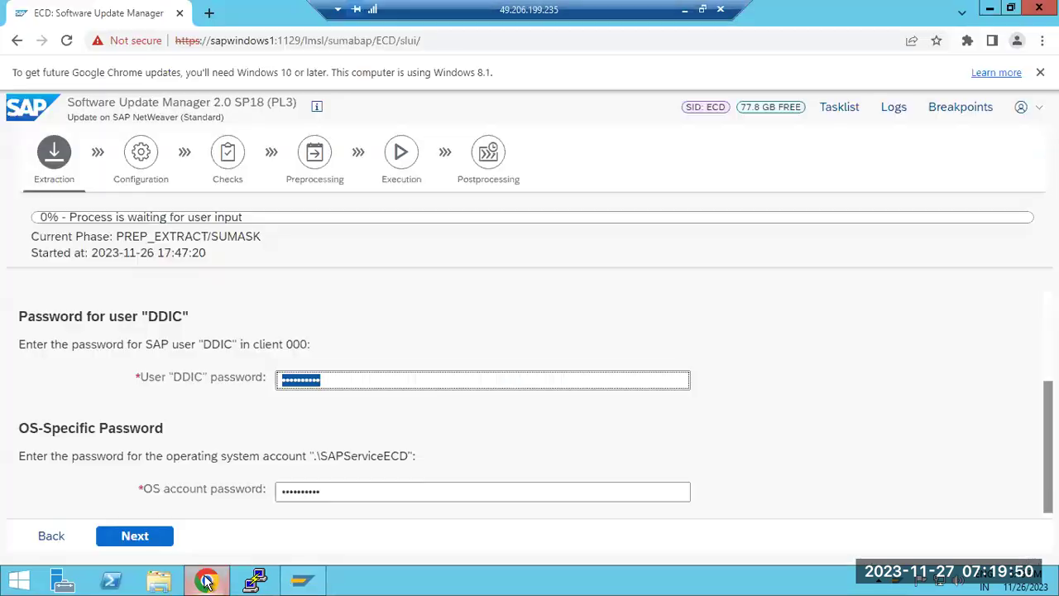
text(••)
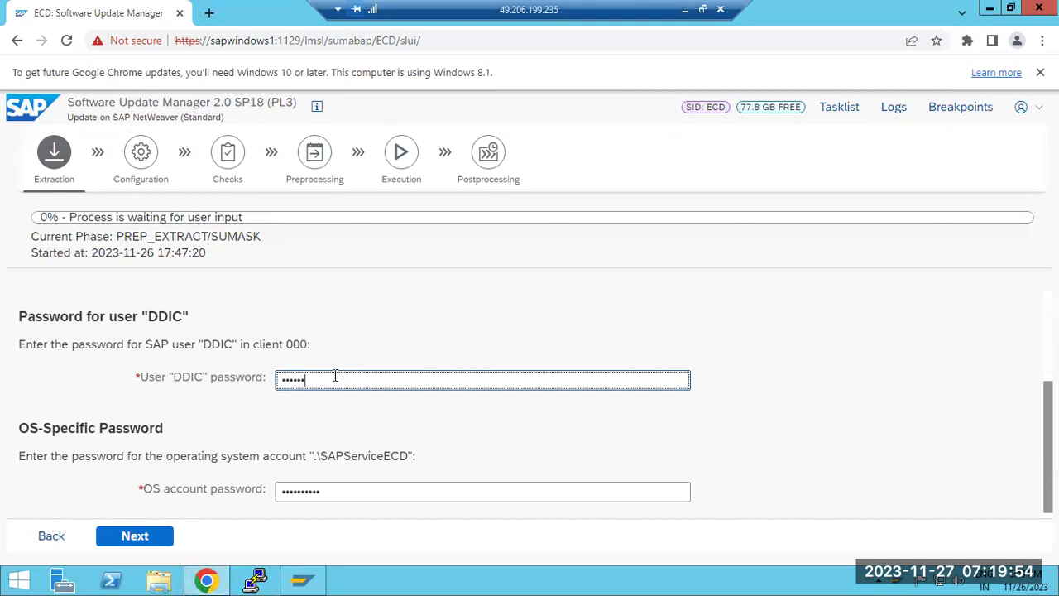
click(332, 490)
scroll(333, 494, down, 1)
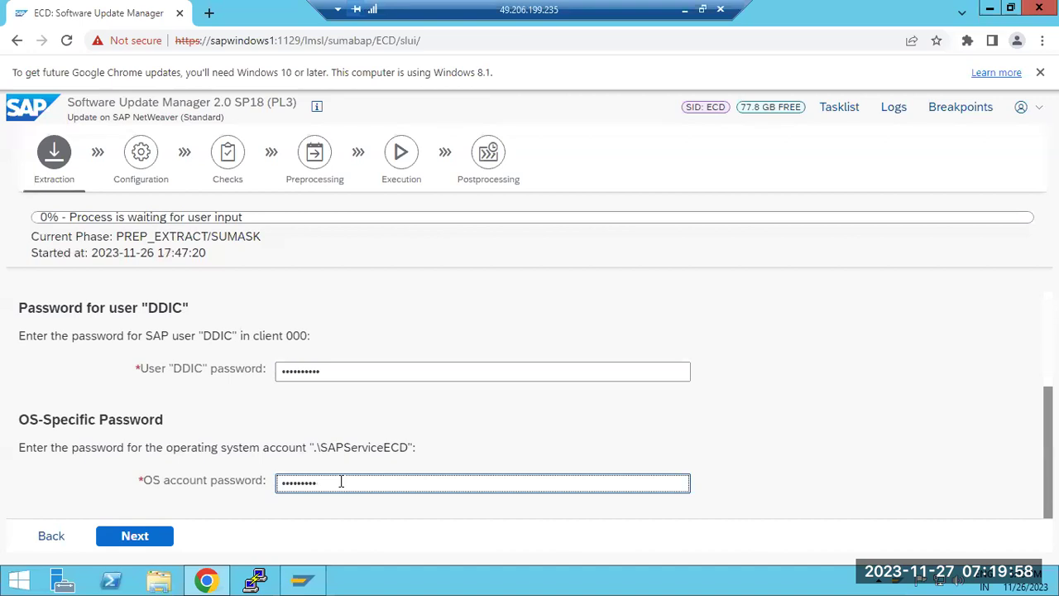
key(ctrl+a)
key(BackSpace)
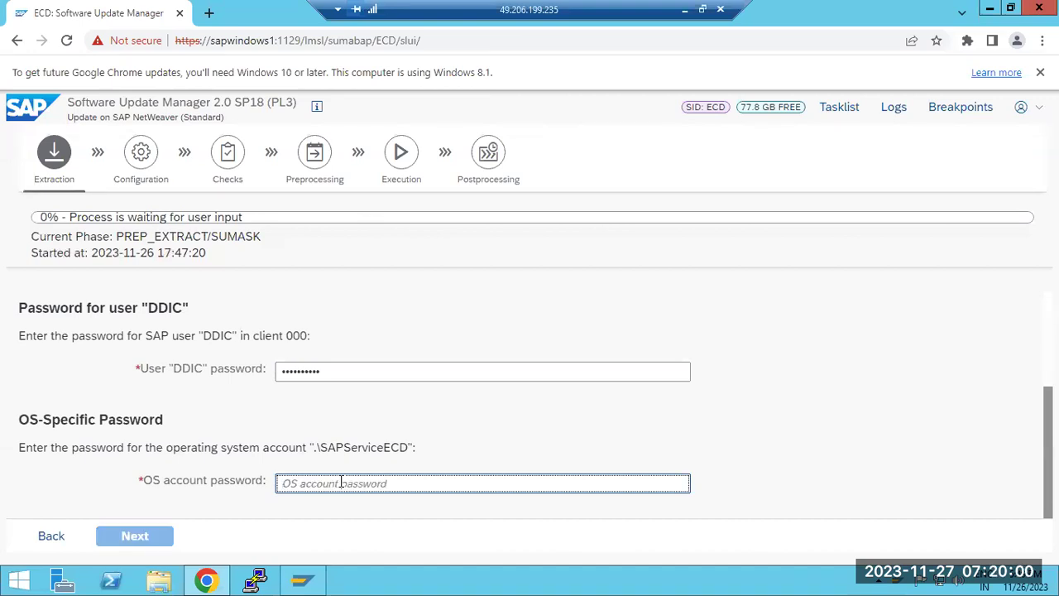
text(••)
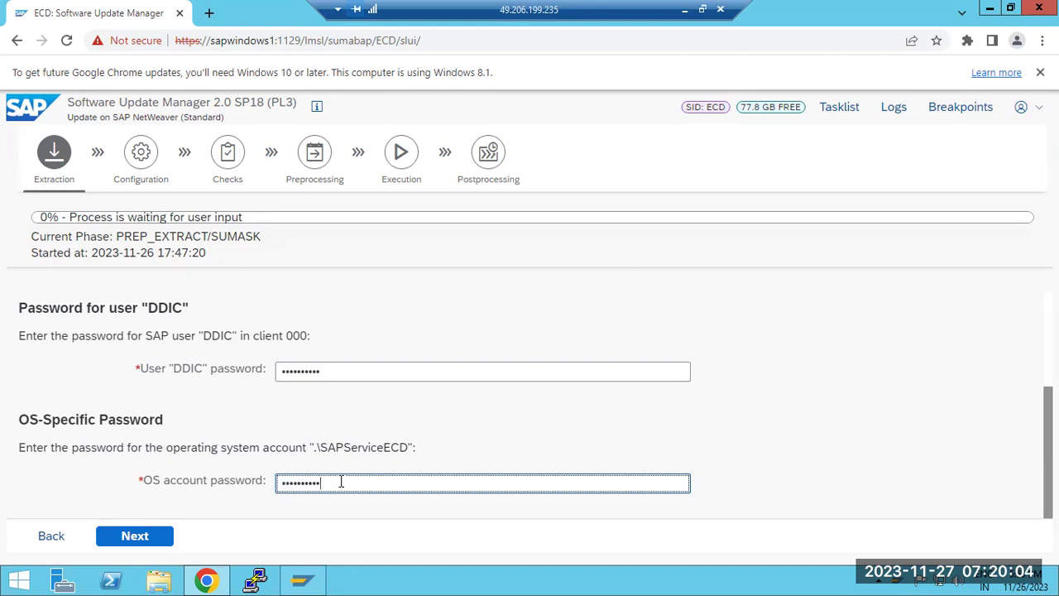
click(157, 536)
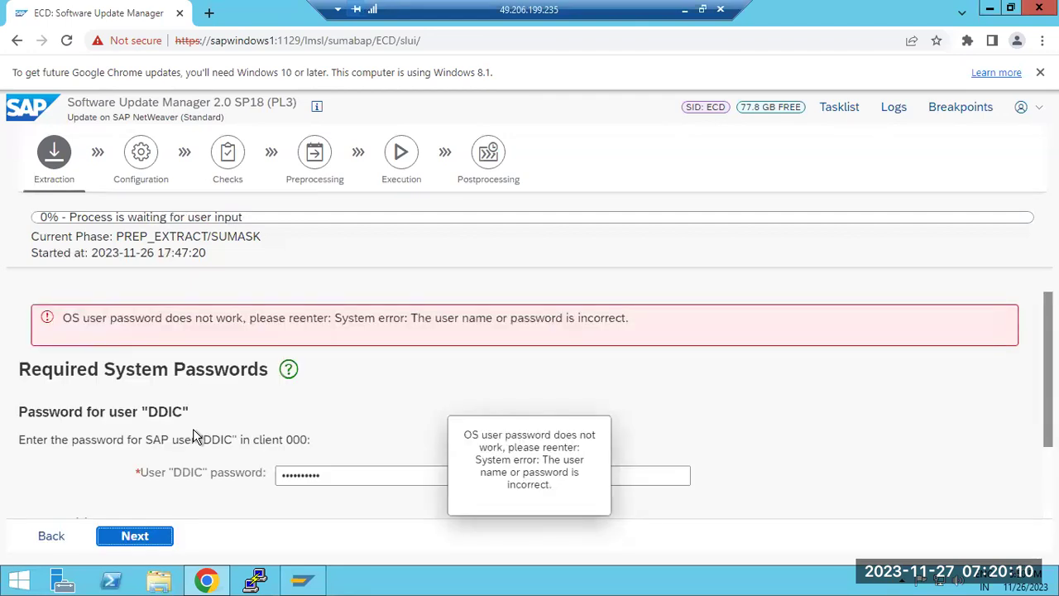
- Replace the OS account password for SAPServiceECD and continue with the Extraction phase
scroll(194, 427, down, 2)
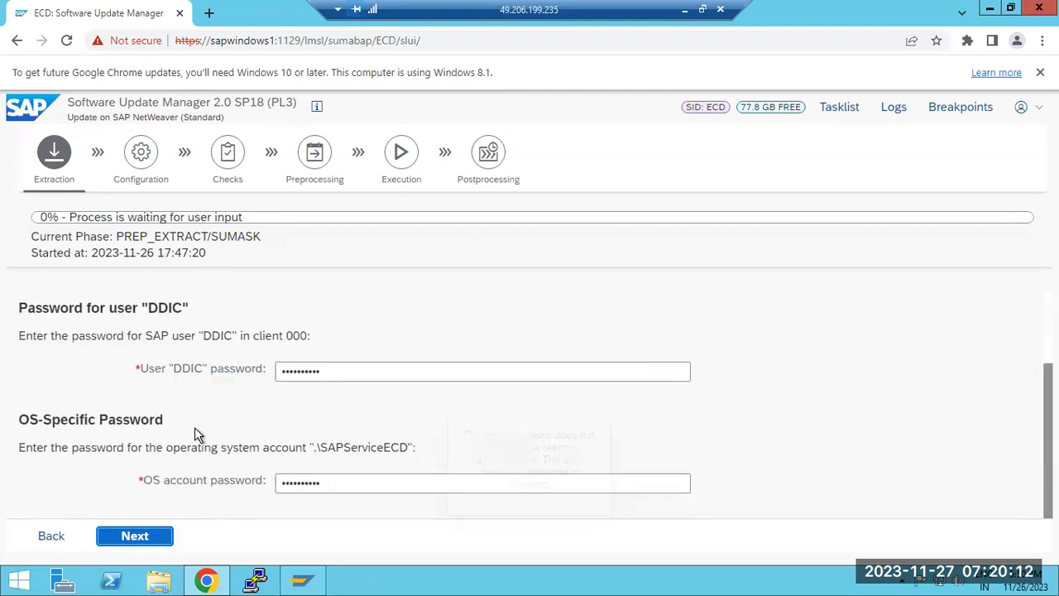
click(355, 481)
click(355, 481)
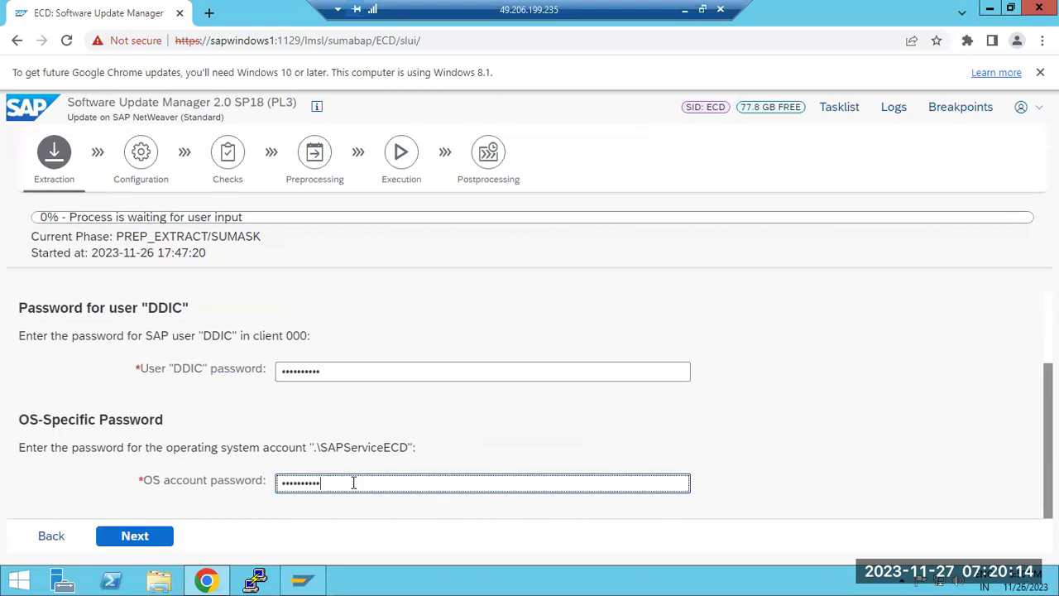
drag(353, 482, 272, 484)
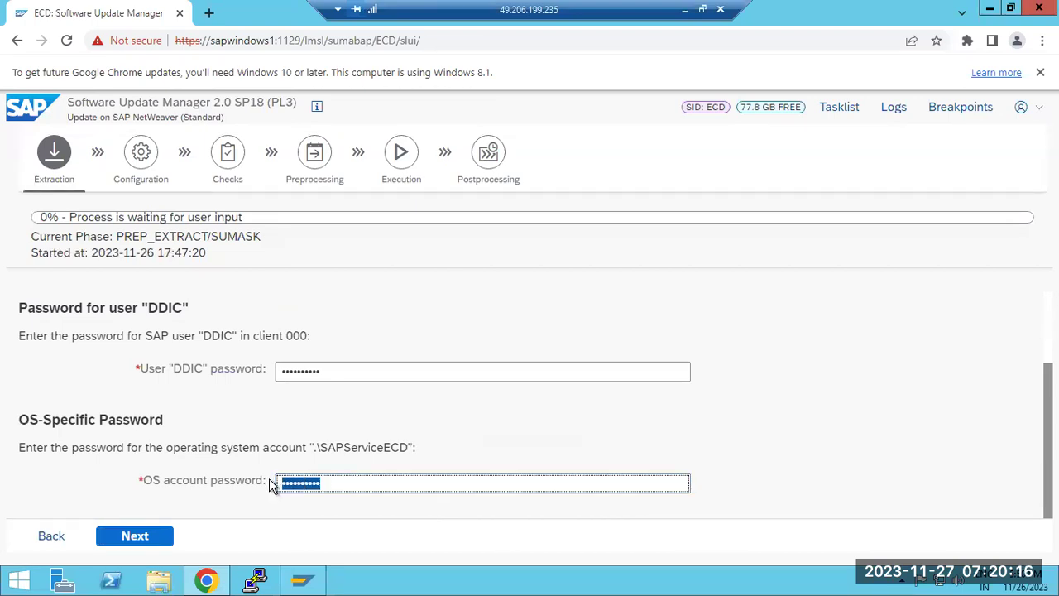
text(a•••••••••)
click(154, 535)
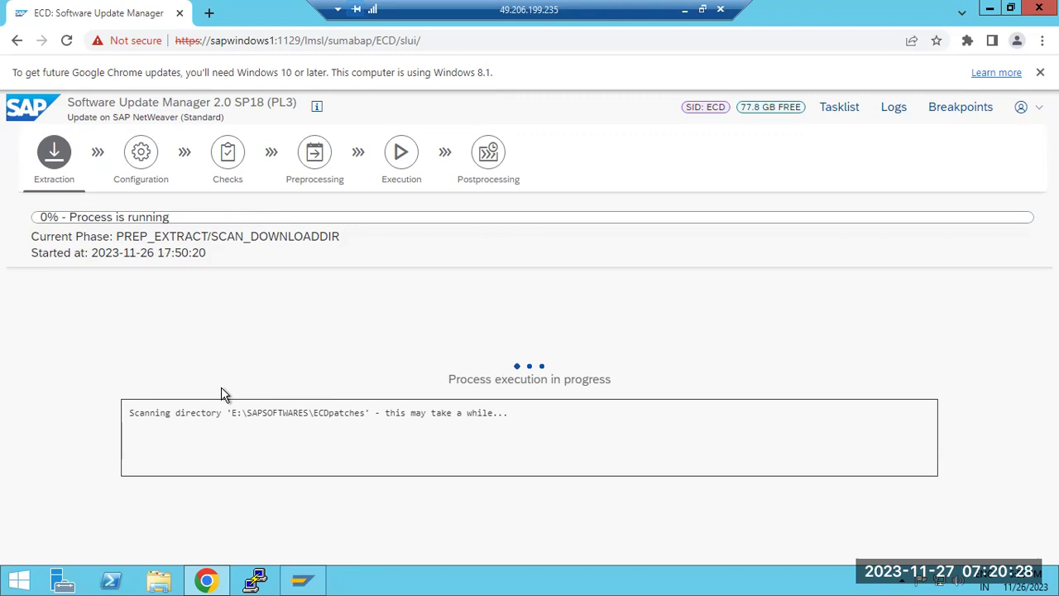
- Switch to Paint and append "----------" after 1)EXTRACTION in the phase list
click(685, 10)
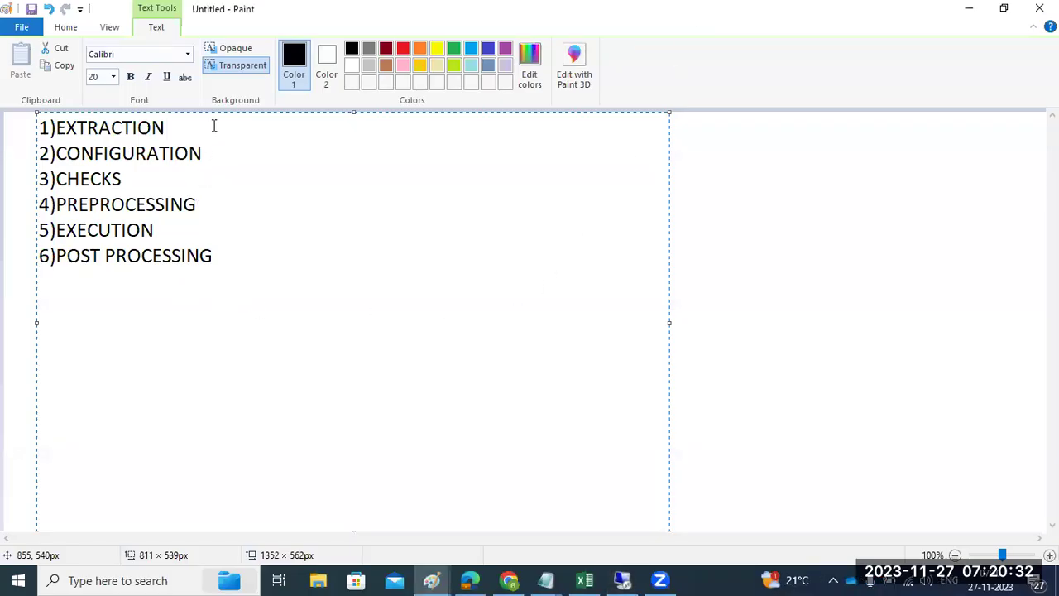
text(----------)
mouse_move(629, 577)
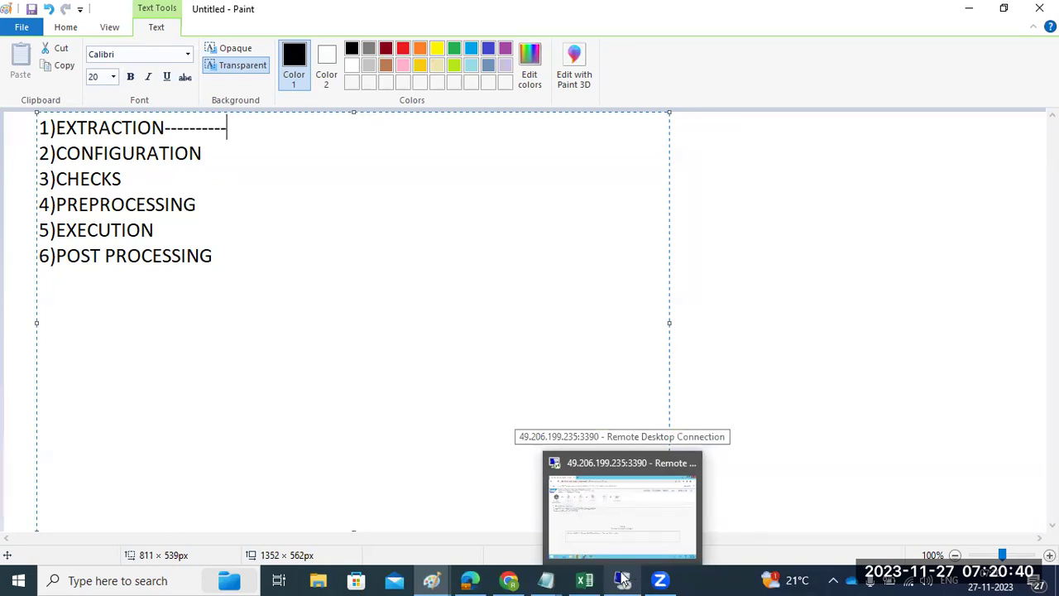
drag(48, 128, 177, 134)
click(132, 133)
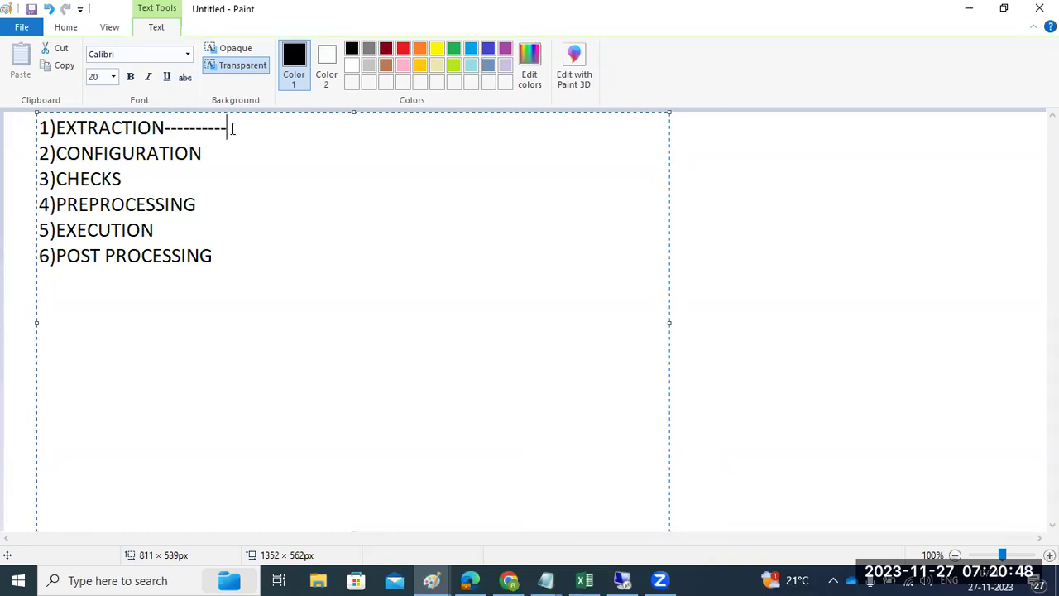
- Return to Software Update Manager and highlight the SCAN_DOWNLOADDIR phase and the directory path E:\SAPSOFTWARES\ECDpatches
click(622, 580)
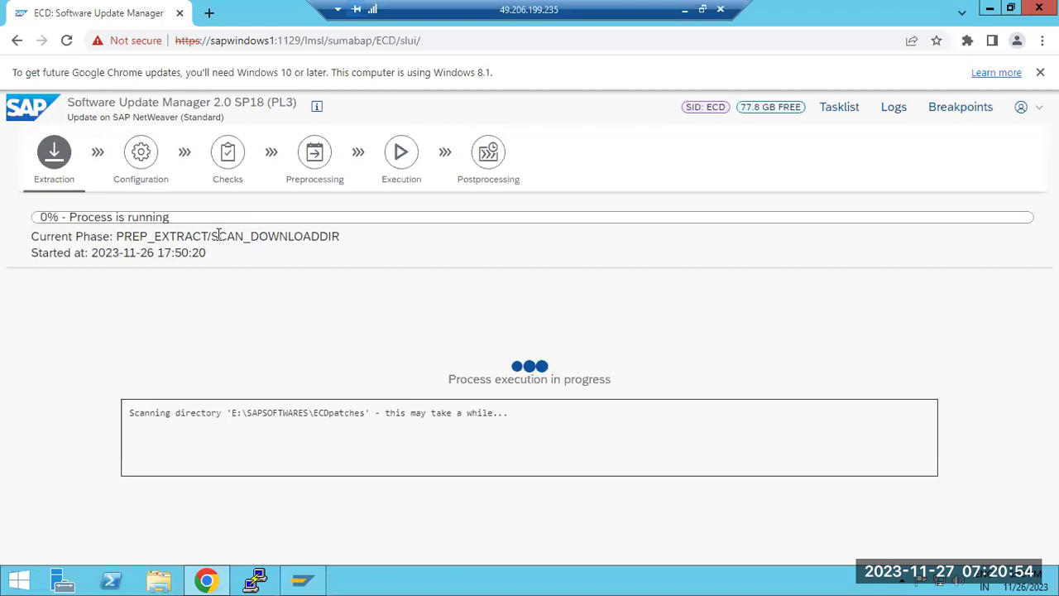
drag(219, 235, 324, 237)
click(271, 266)
drag(236, 235, 331, 237)
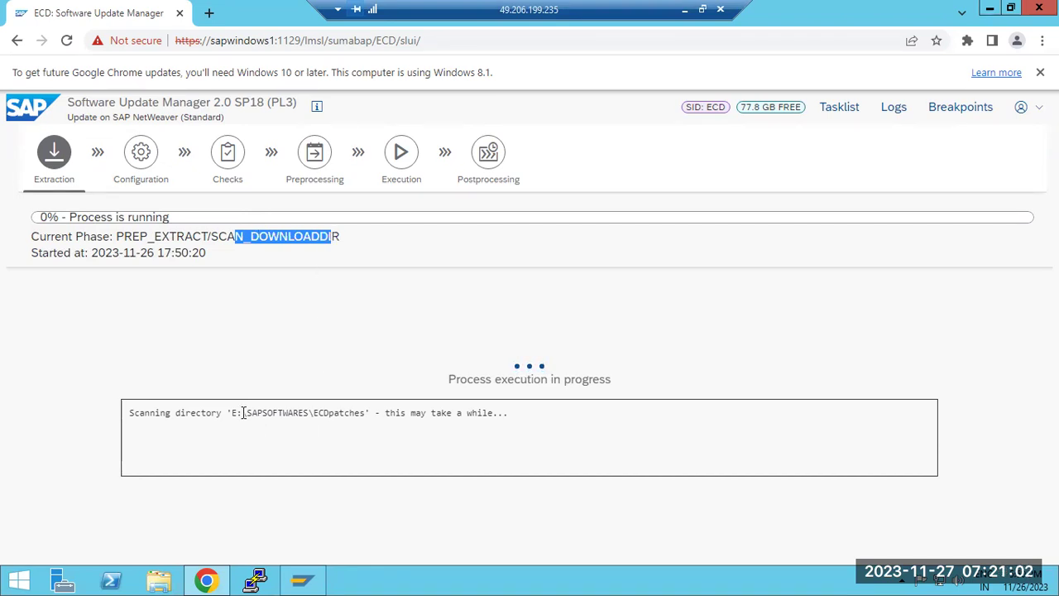
drag(232, 411, 359, 412)
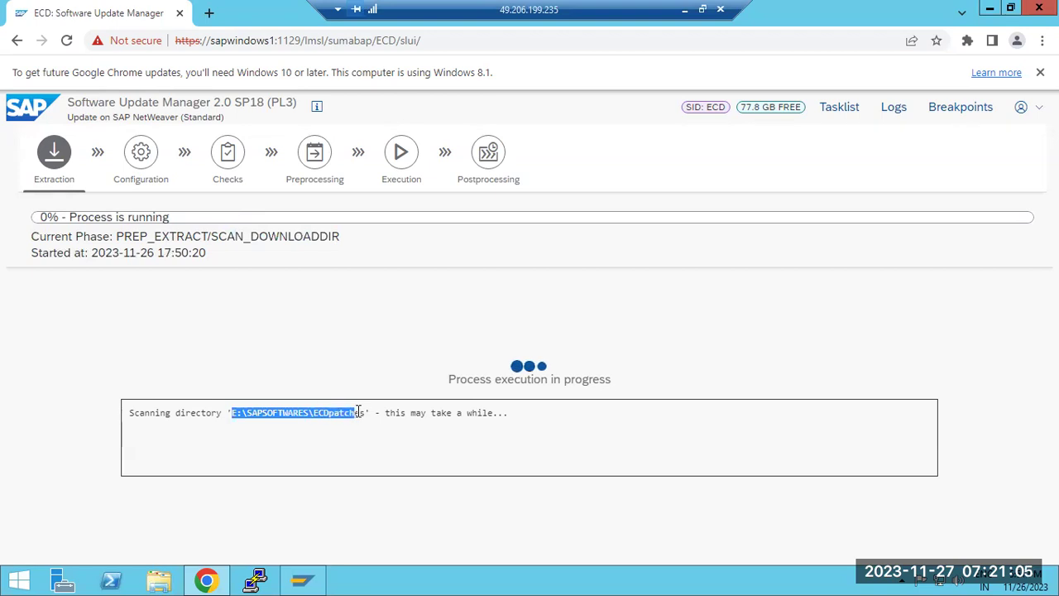
click(292, 426)
- Open the folder E:\SAPSOFTWARES\ECDpatches in File Explorer and look through its patch files
click(159, 582)
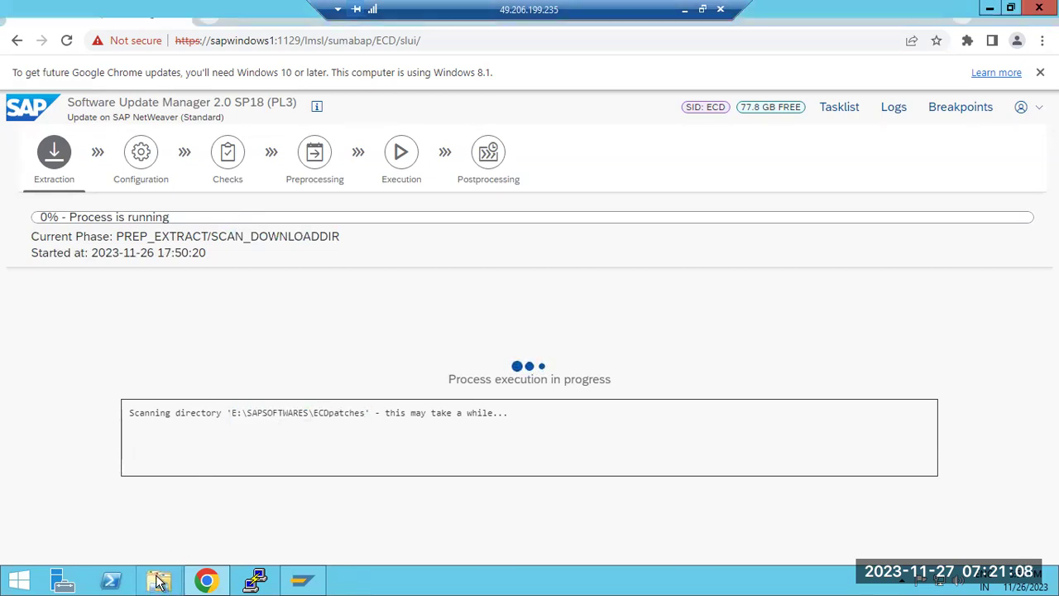
double_click(615, 204)
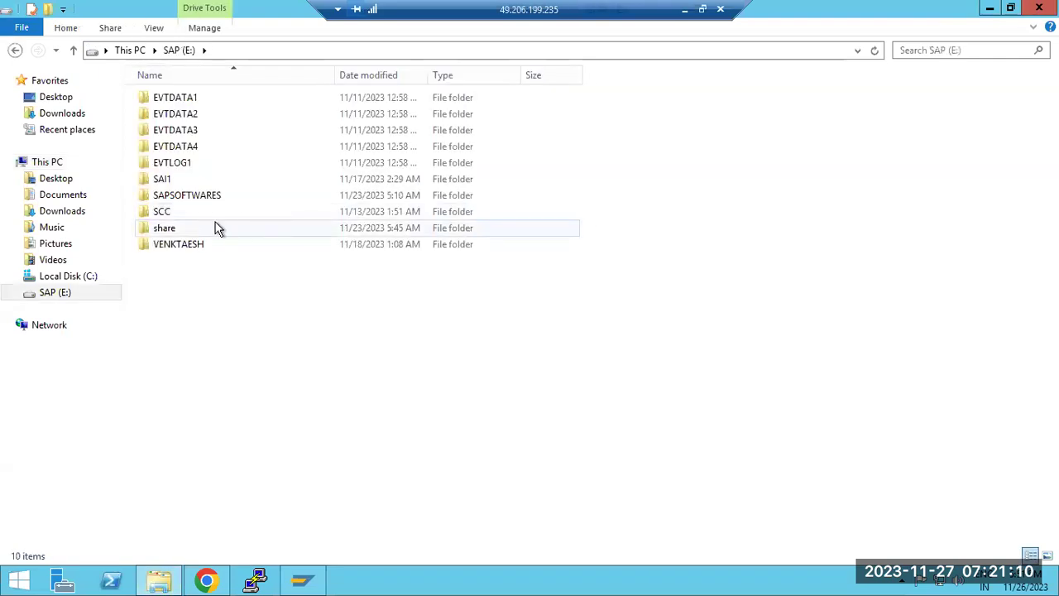
double_click(188, 194)
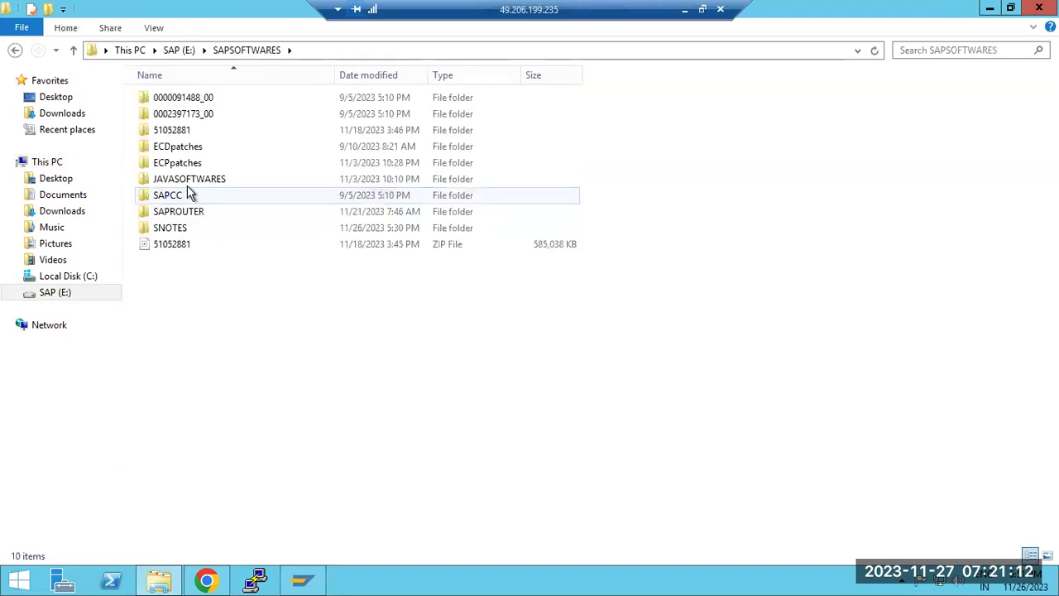
double_click(178, 146)
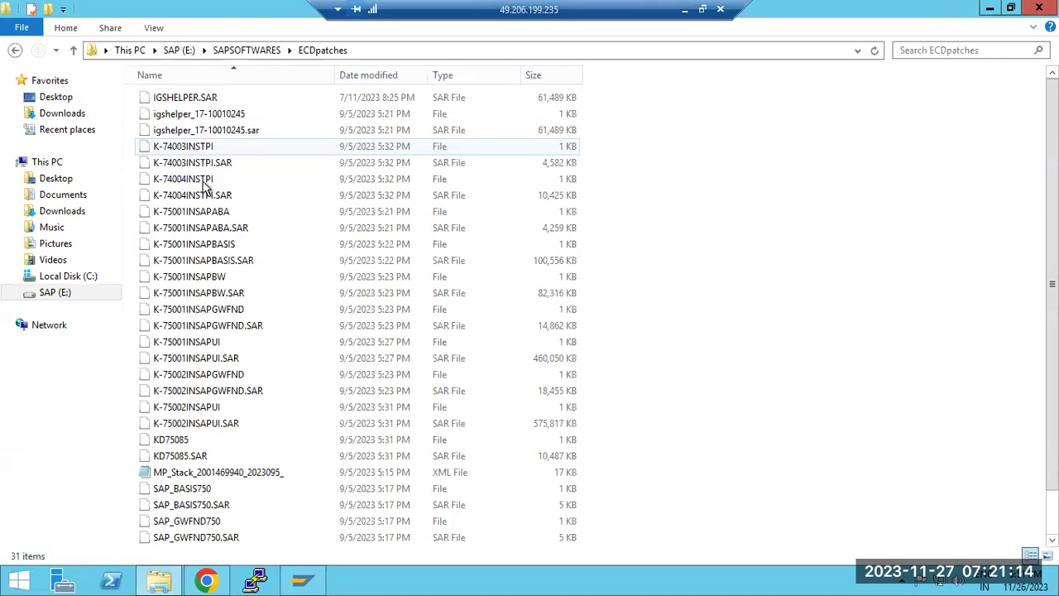
scroll(239, 364, down, 1)
scroll(240, 392, up, 1)
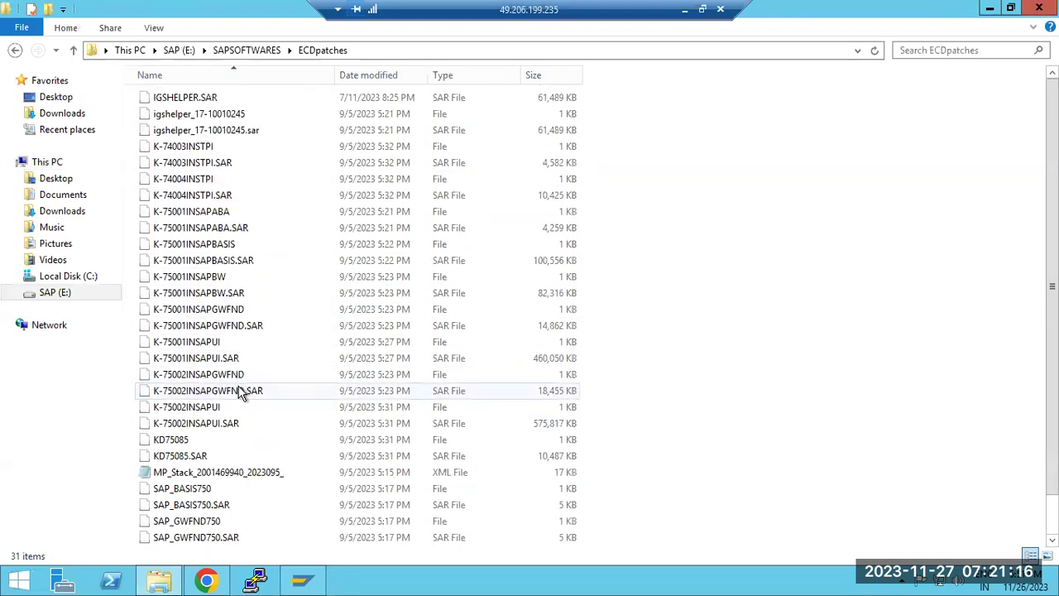
scroll(239, 388, down, 1)
scroll(238, 388, up, 1)
scroll(239, 389, down, 1)
scroll(237, 387, up, 1)
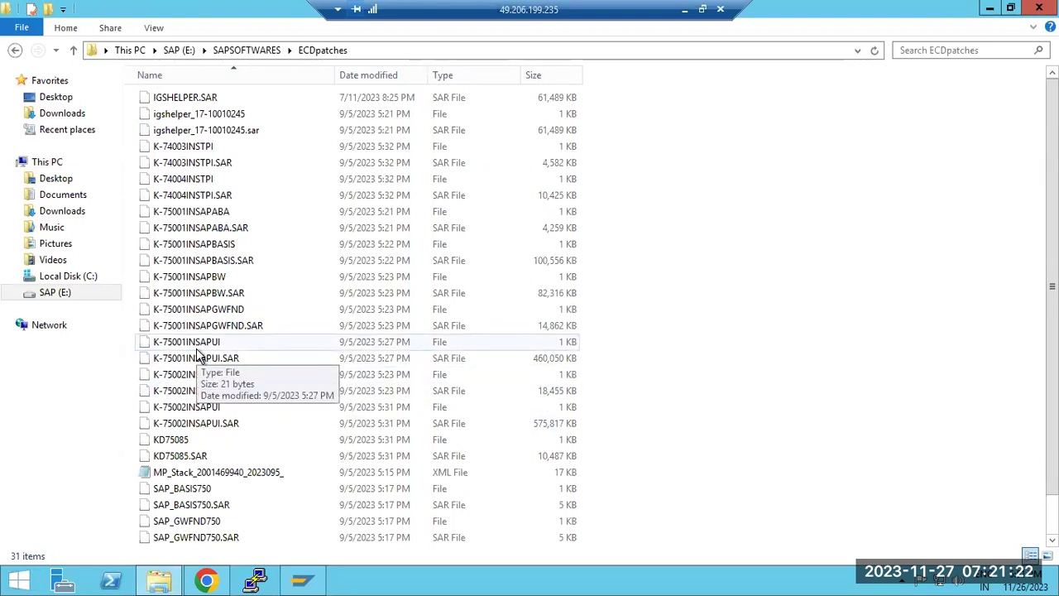
- Highlight SCAN_DOWNLOADDIR in Software Update Manager's current phase and return to the ECDpatches folder in File Explorer
click(162, 581)
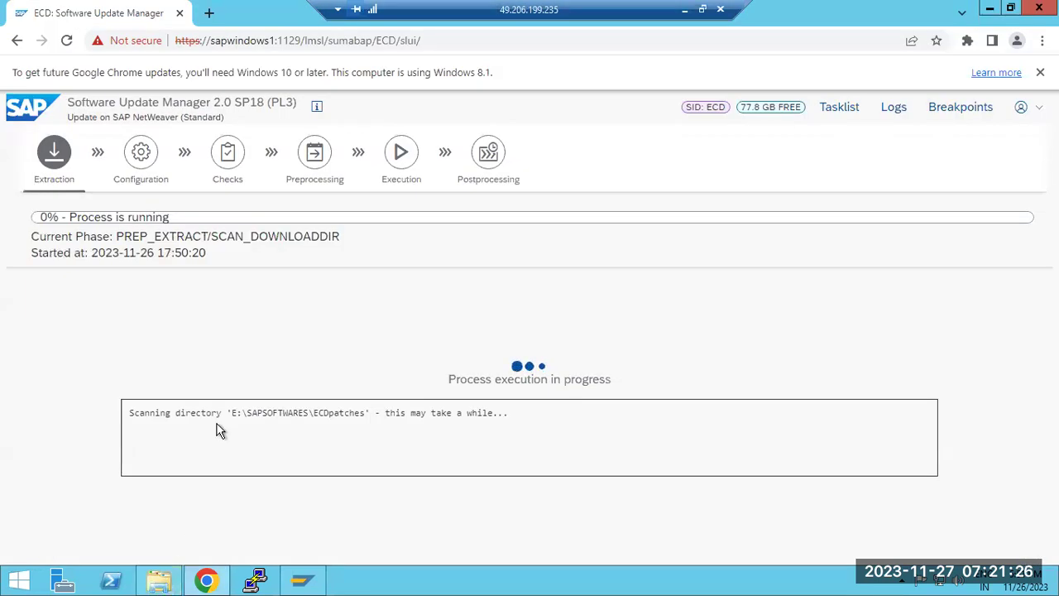
drag(214, 236, 340, 236)
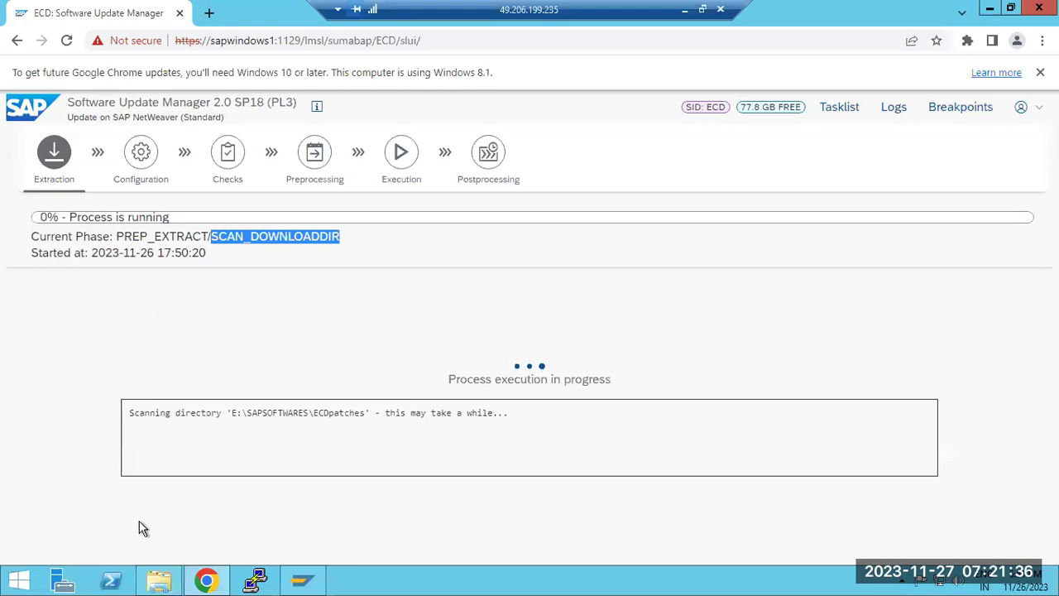
click(159, 580)
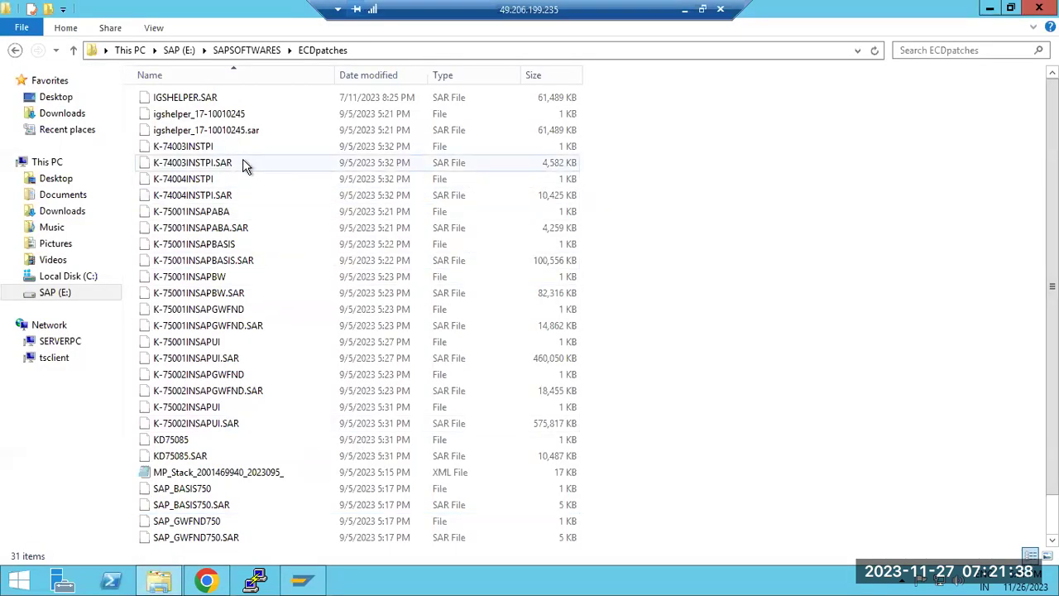
- Point out K-74004INSTPI.SAR and K-74003INSTPI.SAR in the ECDpatches folder and check the running phase in Software Update Manager
click(220, 199)
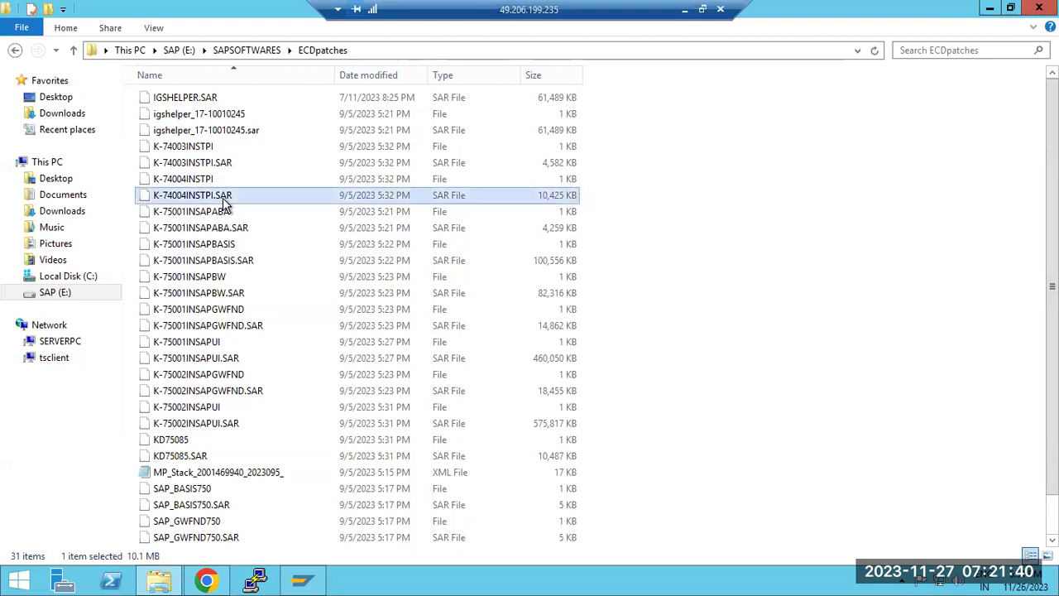
click(220, 168)
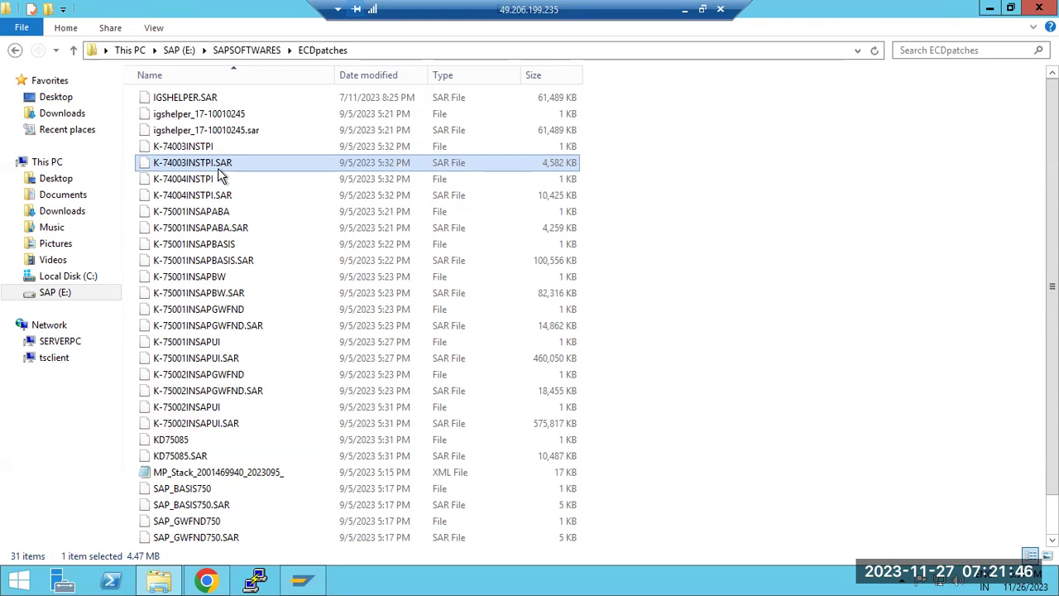
click(207, 579)
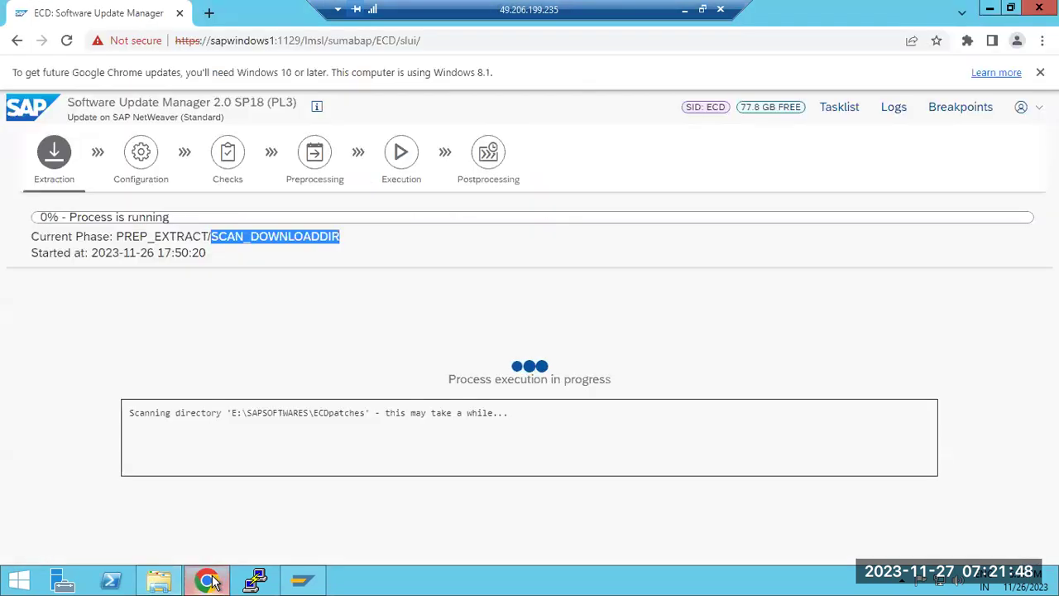
click(208, 579)
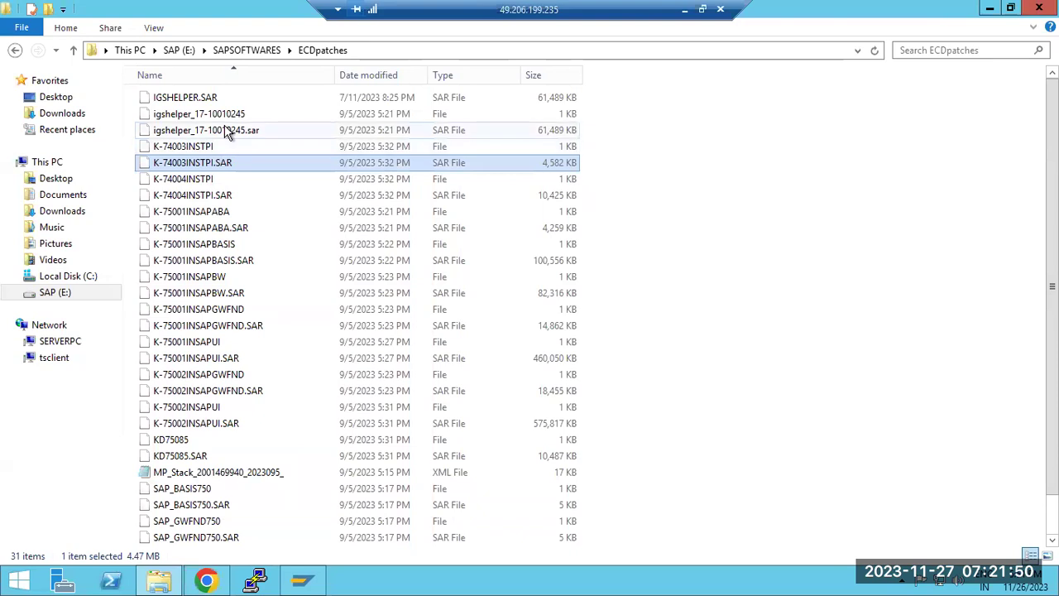
- Open the folder C:\usr\sap\trans\EPS\in in File Explorer
click(58, 280)
click(165, 392)
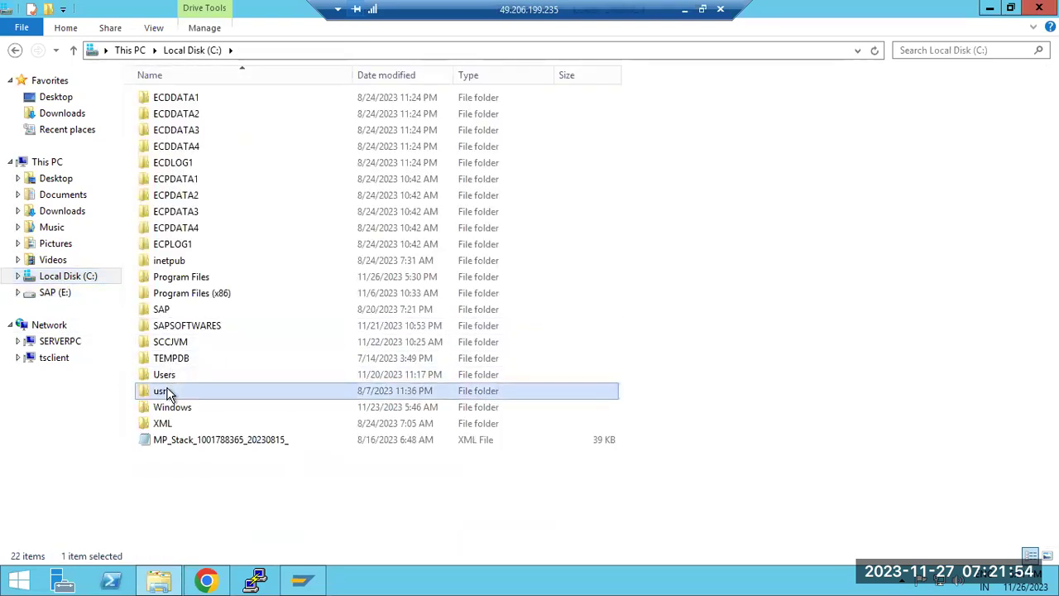
double_click(168, 394)
double_click(161, 100)
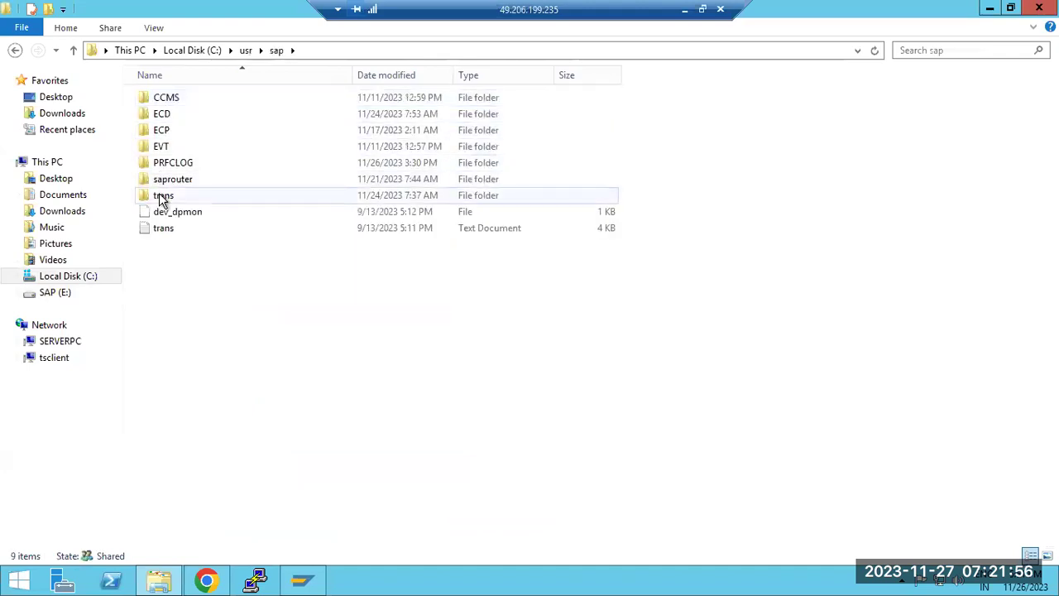
double_click(162, 196)
double_click(171, 176)
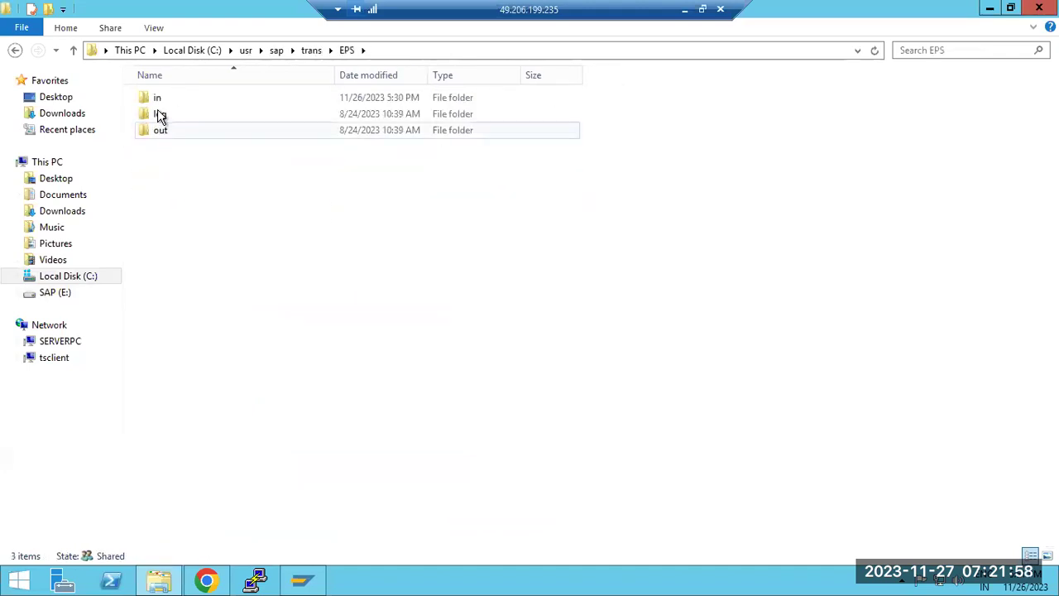
double_click(158, 100)
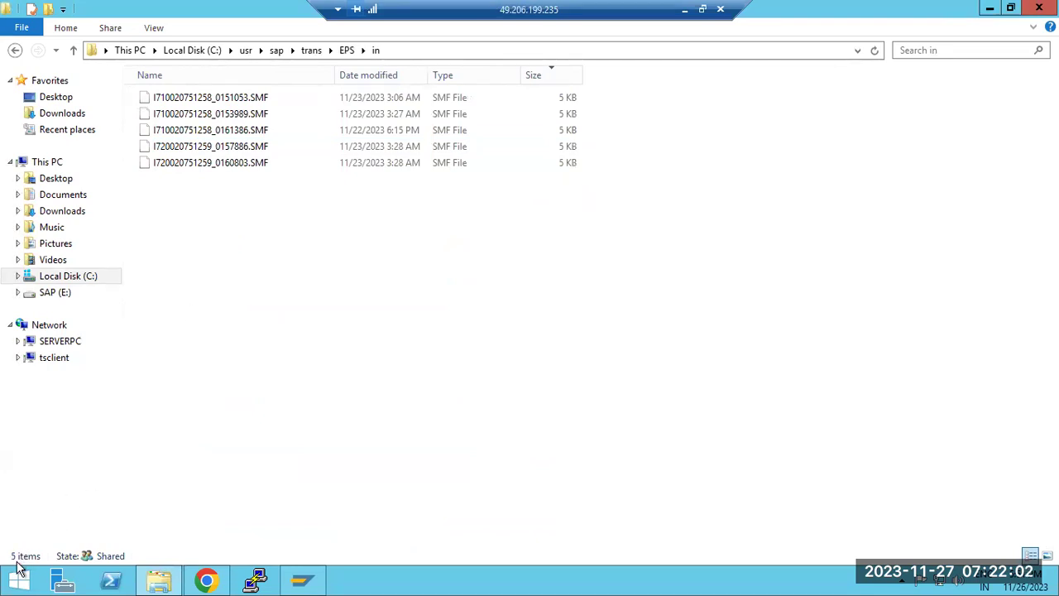
- Delete all SMF files from the EPS\in folder and highlight its path C:\usr\sap\trans\EPS\in
click(206, 579)
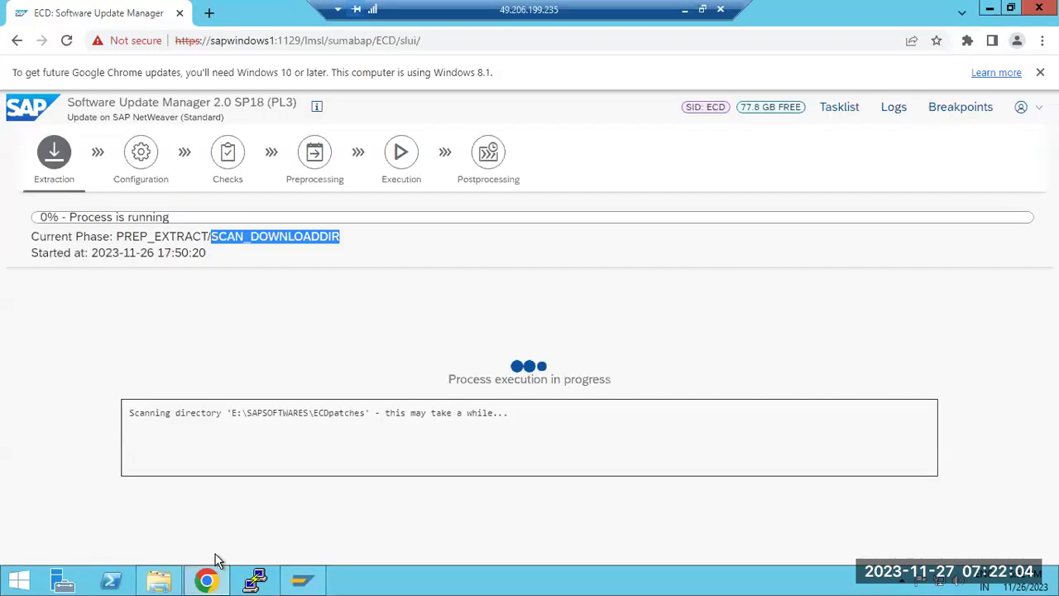
click(208, 581)
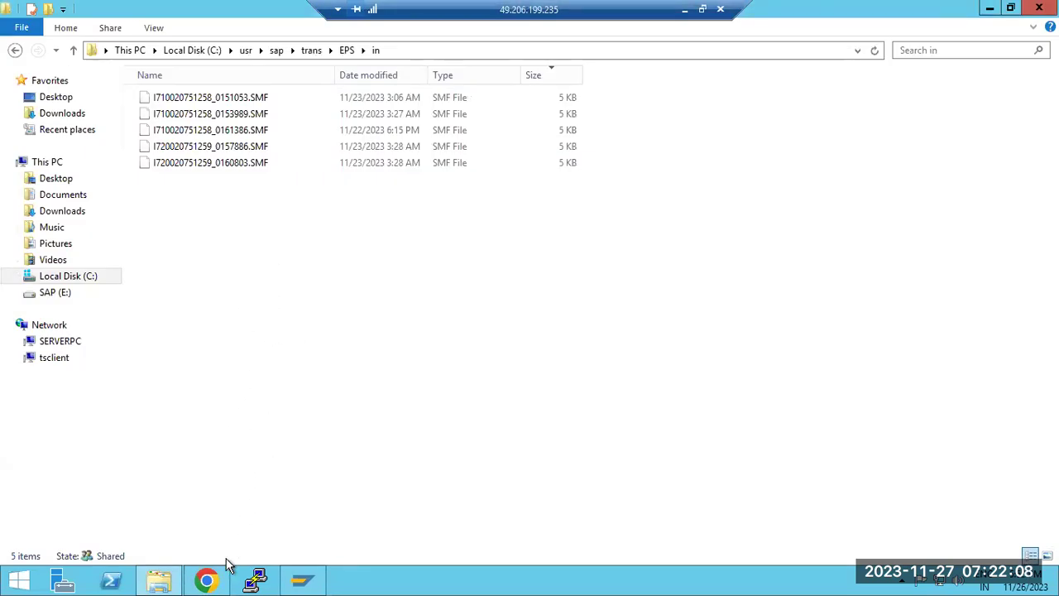
drag(281, 190, 183, 100)
key(Delete)
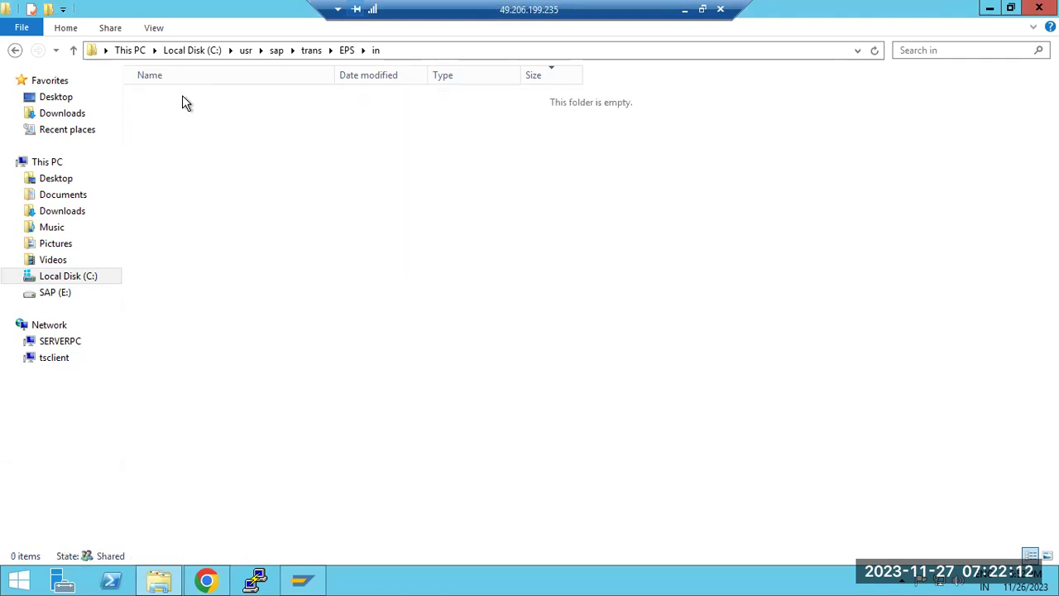
click(405, 50)
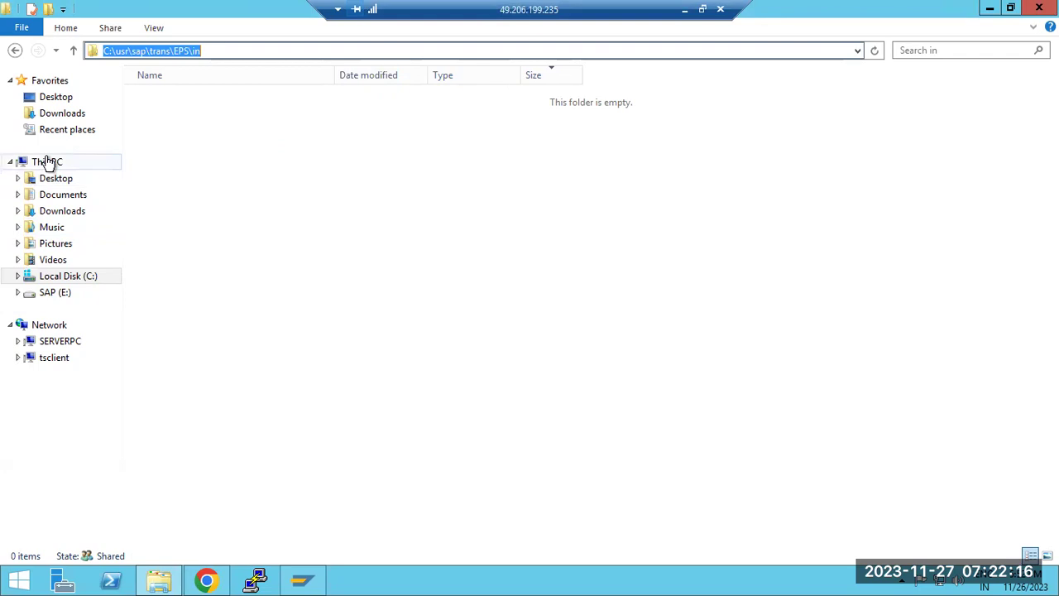
click(163, 582)
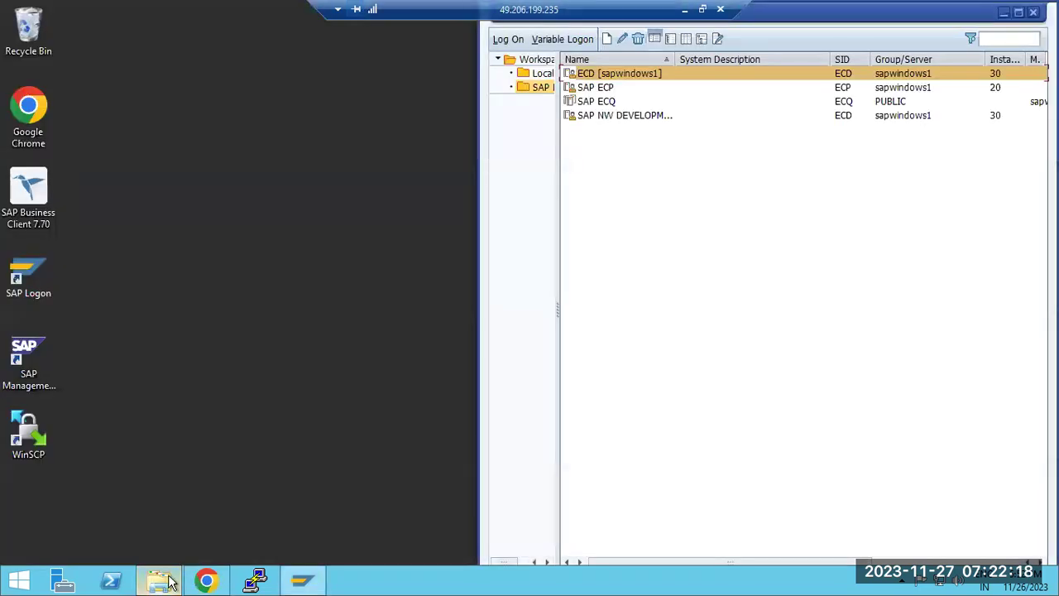
- Switch to Software Update Manager, show the Extraction tasklist, and highlight the tool version and the Update on SAP NetWeaver (Standard) heading
click(206, 580)
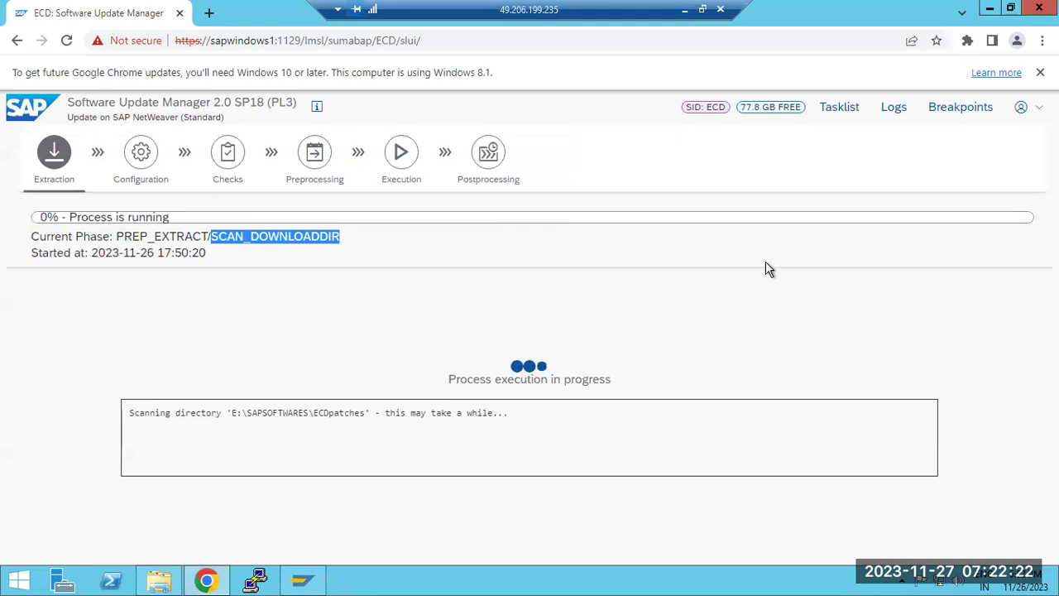
click(838, 110)
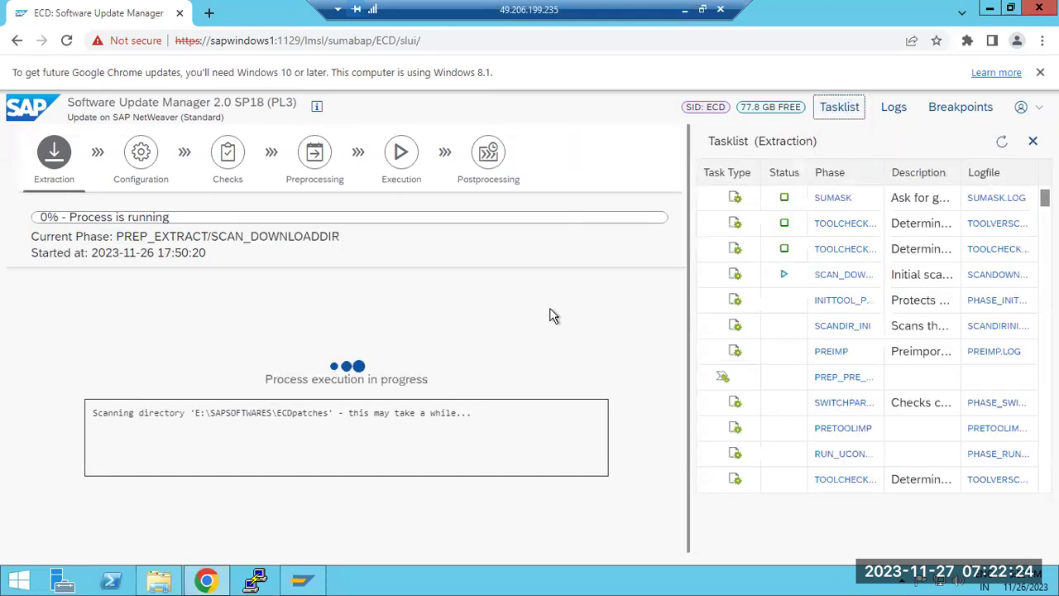
click(845, 111)
click(845, 111)
drag(90, 101, 299, 103)
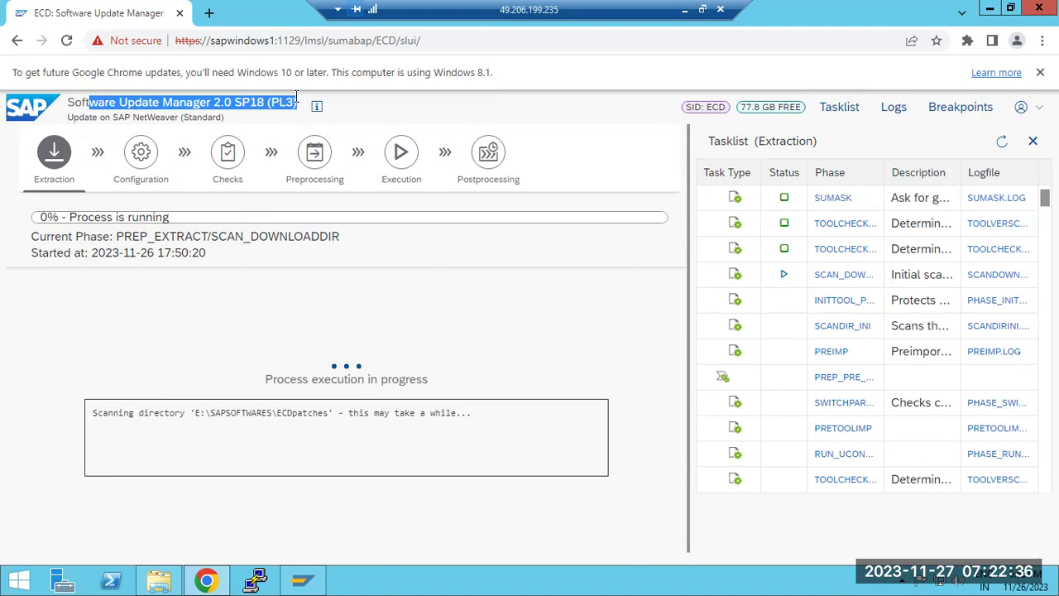
drag(85, 117, 225, 121)
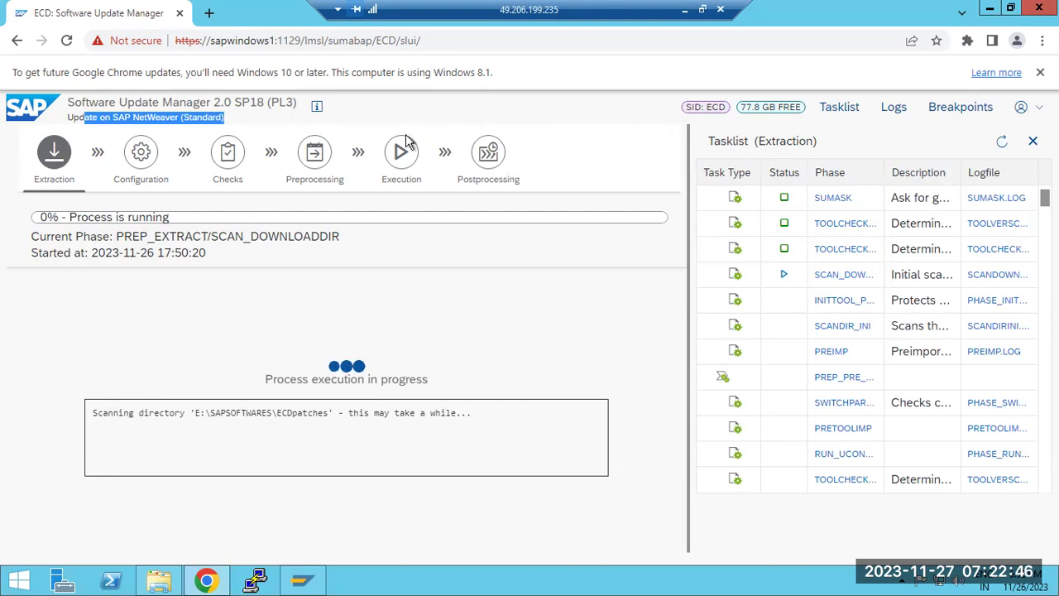
- View the free disk space information and redisplay the Extraction tasklist
click(834, 113)
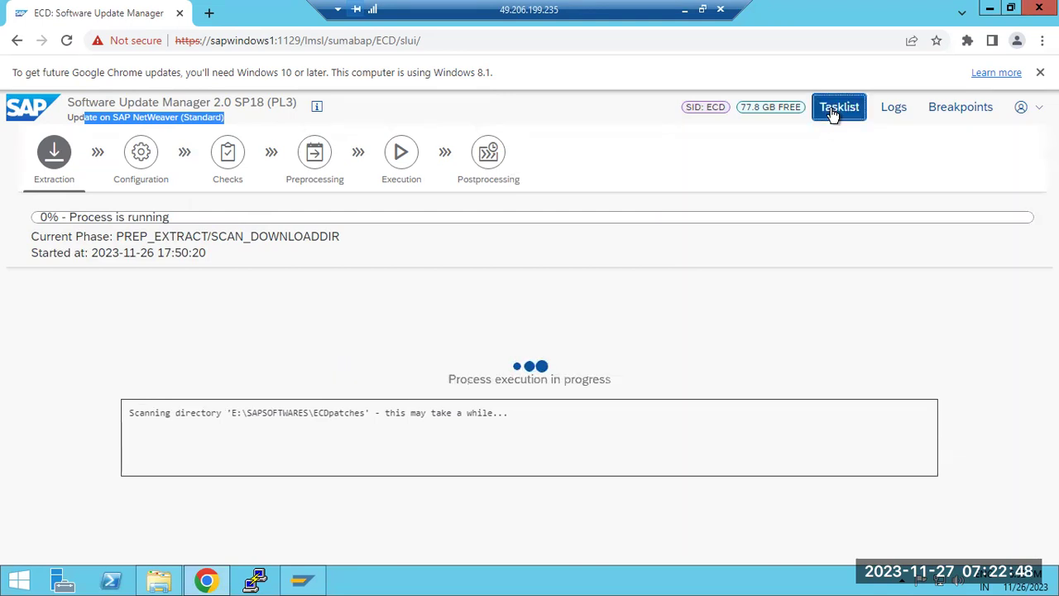
click(834, 112)
click(757, 107)
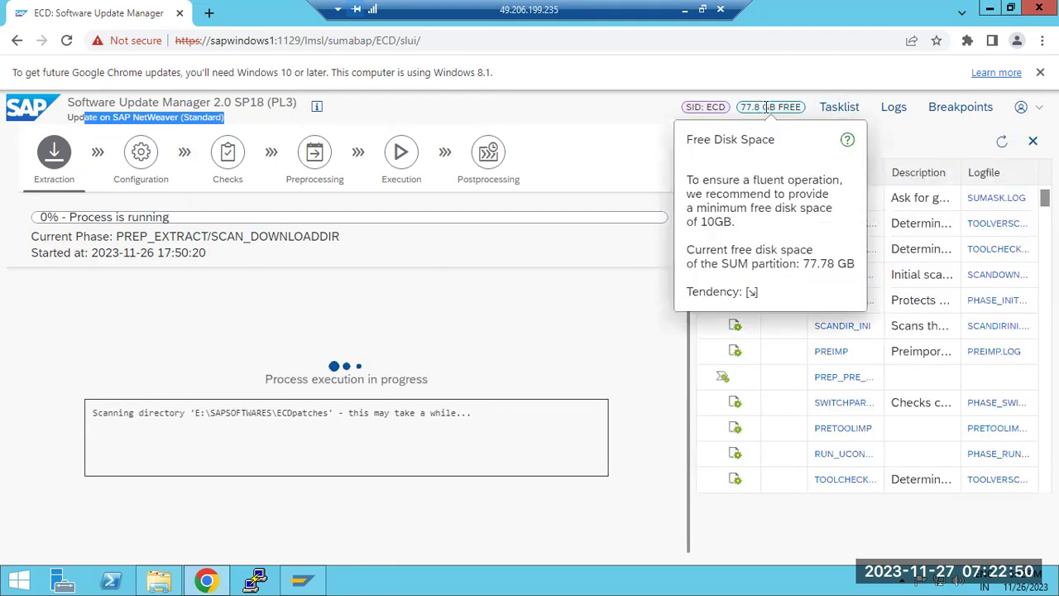
click(627, 326)
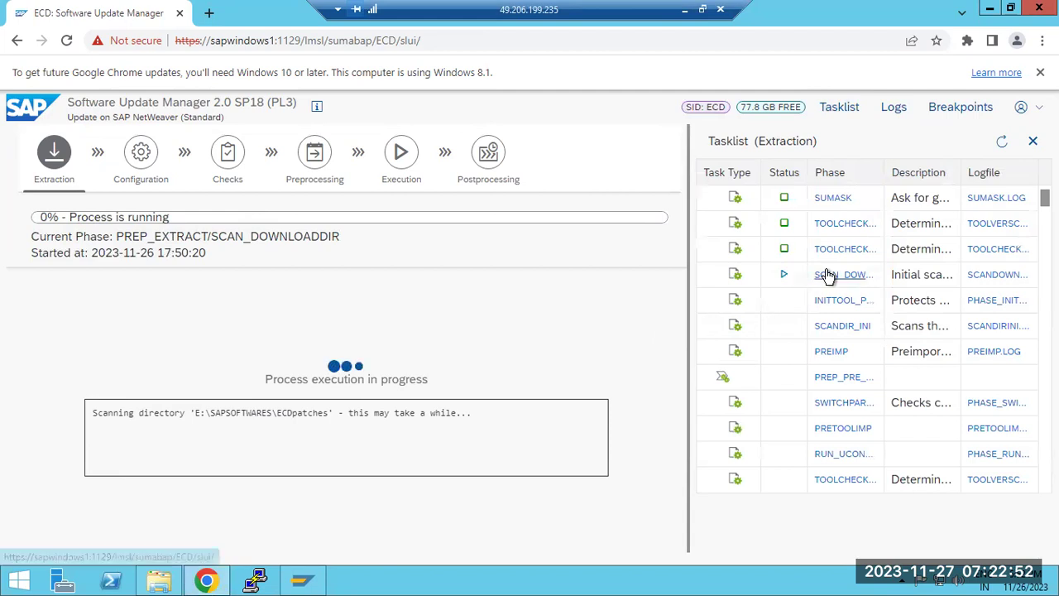
click(834, 112)
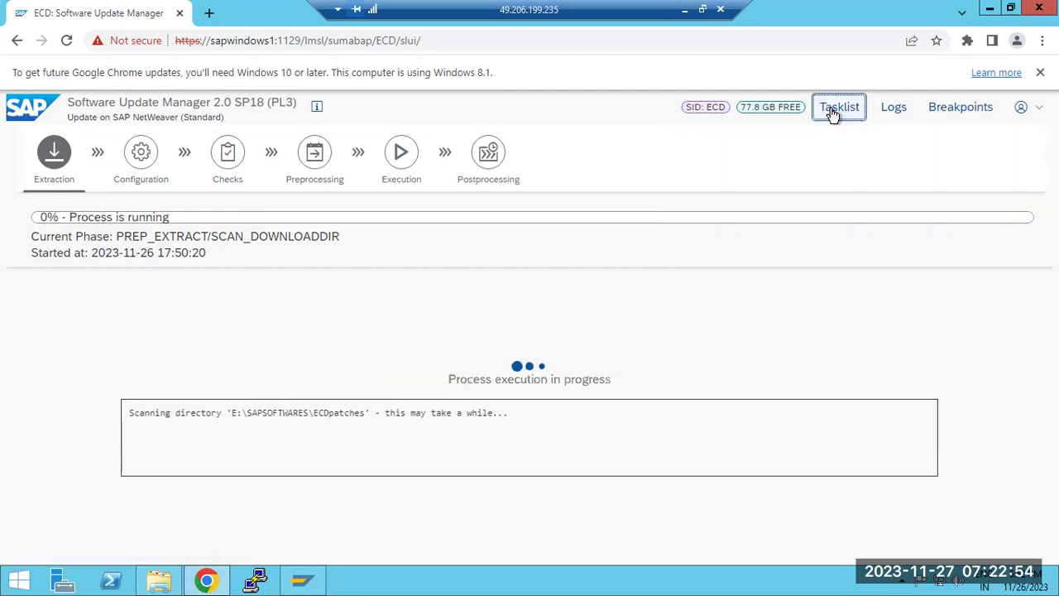
click(834, 113)
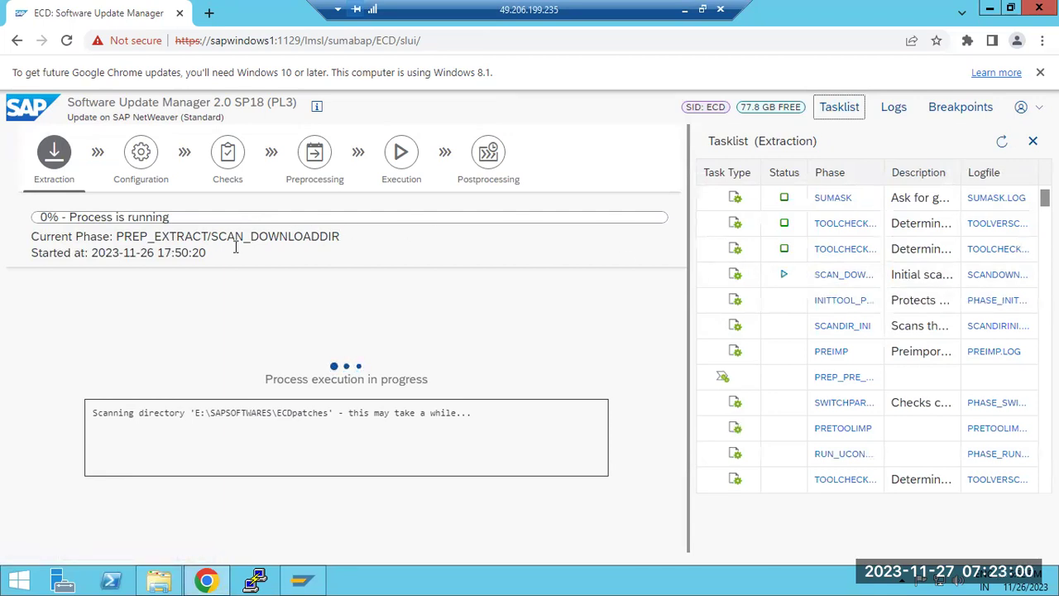
- Highlight the current phase SCAN_DOWNLOADDIR and look through the phases in the Extraction tasklist
drag(213, 236, 329, 236)
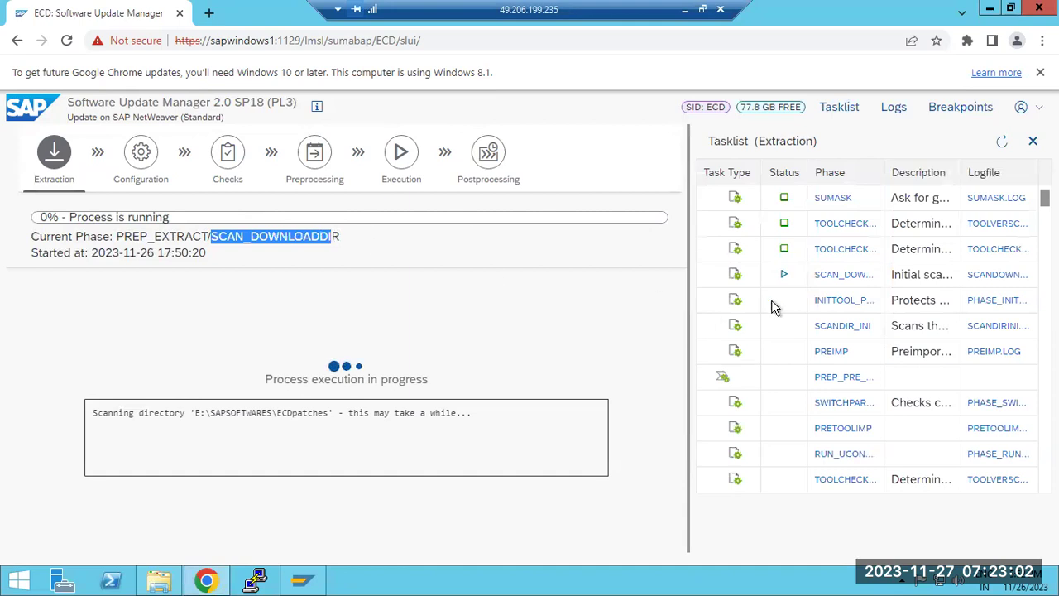
scroll(833, 356, down, 10)
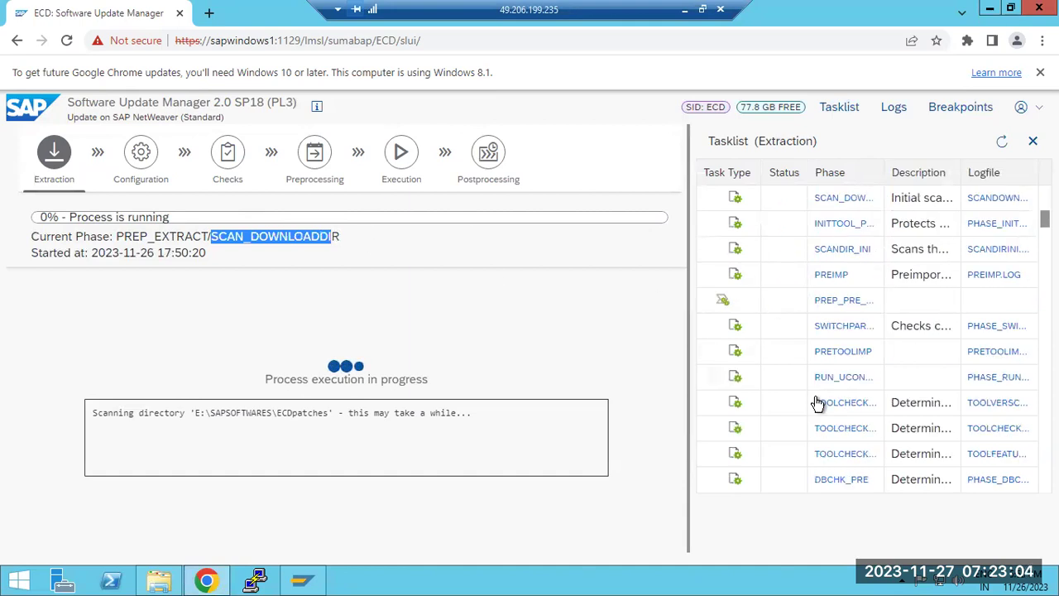
scroll(830, 443, down, 5)
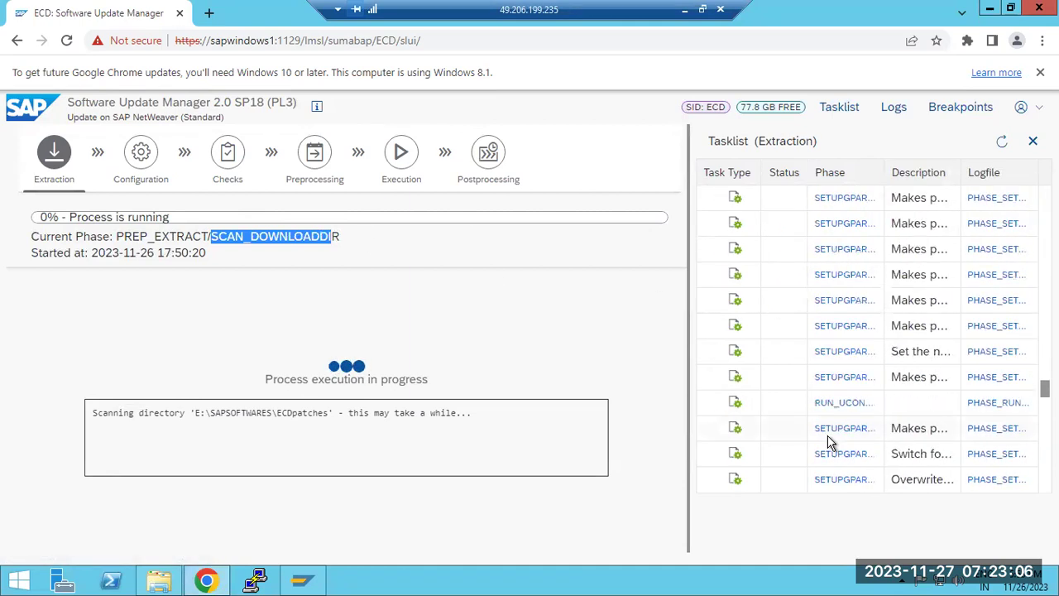
- Show the SUM log files and read SCANDOWNLOAD.LOG to its end, highlighting the K-75001INSAPUI.SAR archive path
click(892, 112)
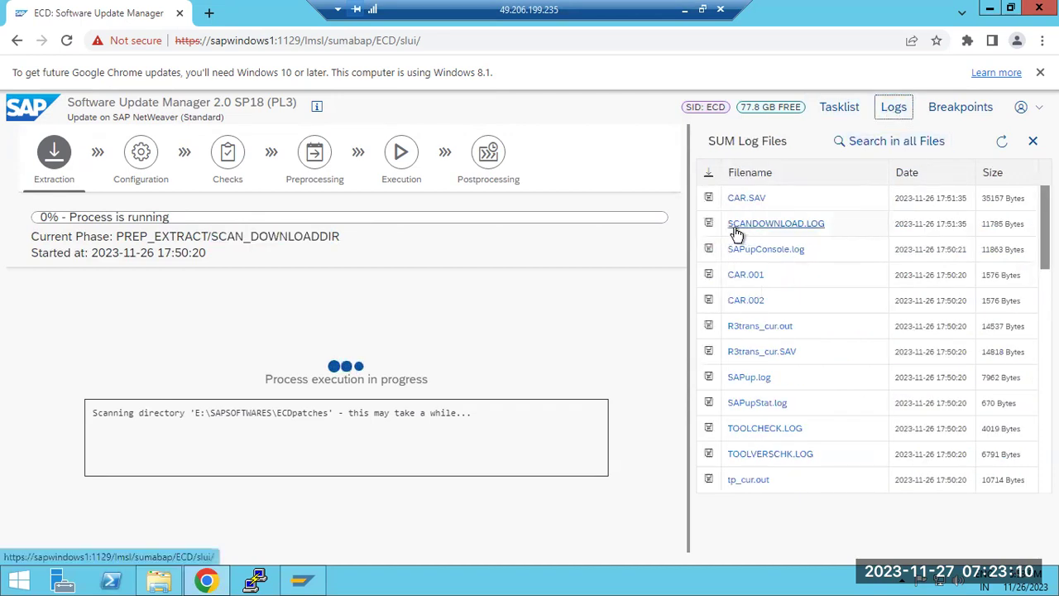
drag(213, 236, 342, 235)
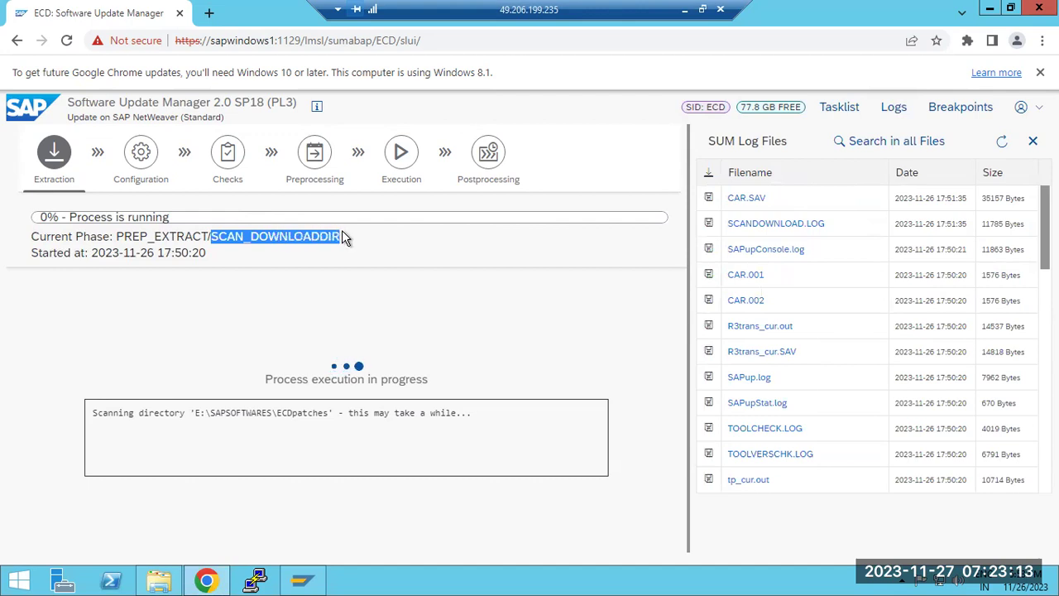
click(747, 225)
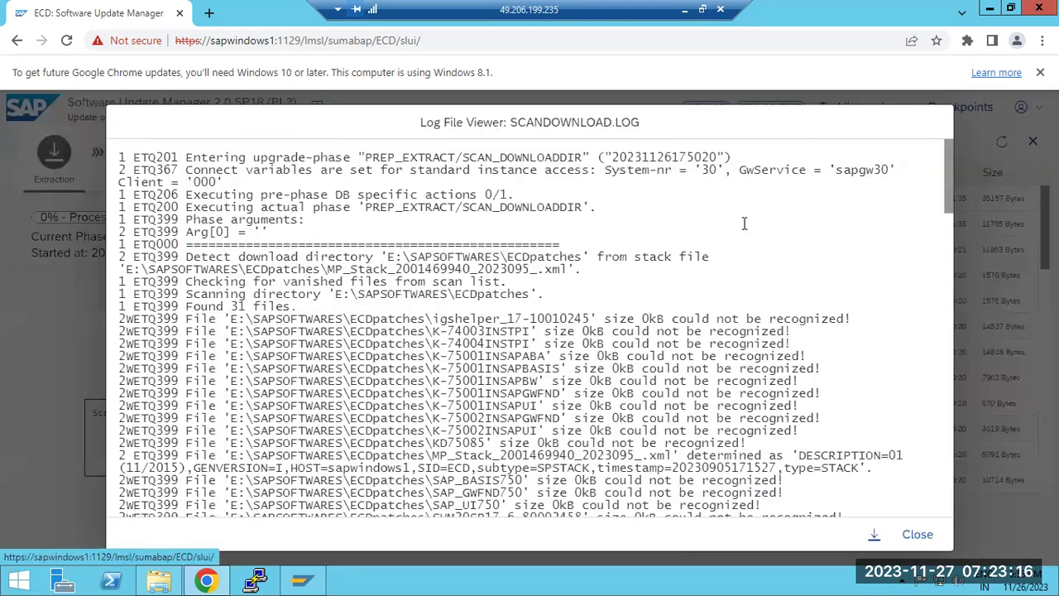
scroll(698, 273, down, 4)
scroll(698, 276, down, 10)
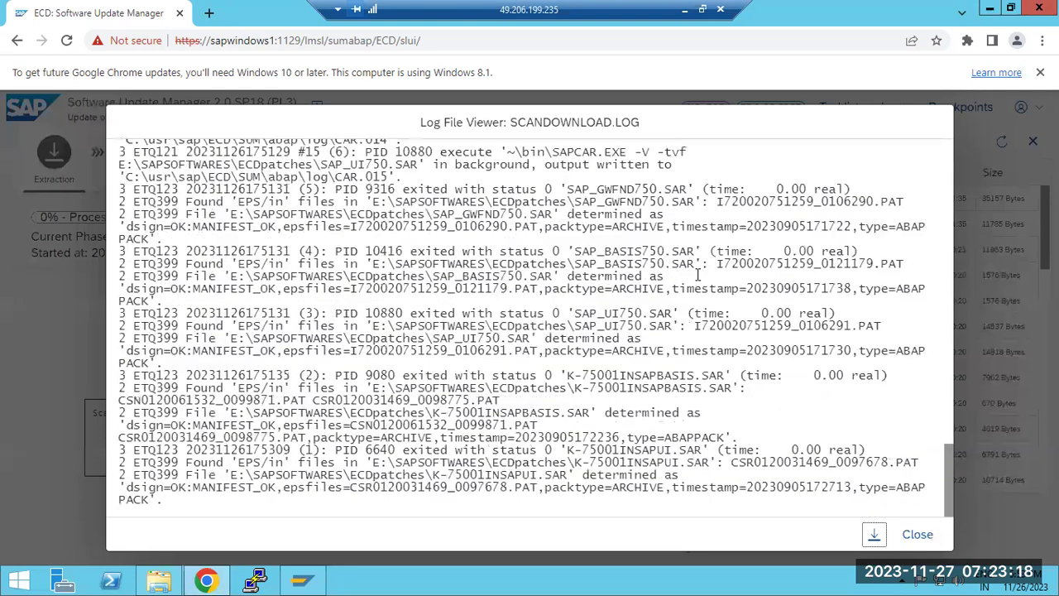
drag(372, 462, 644, 465)
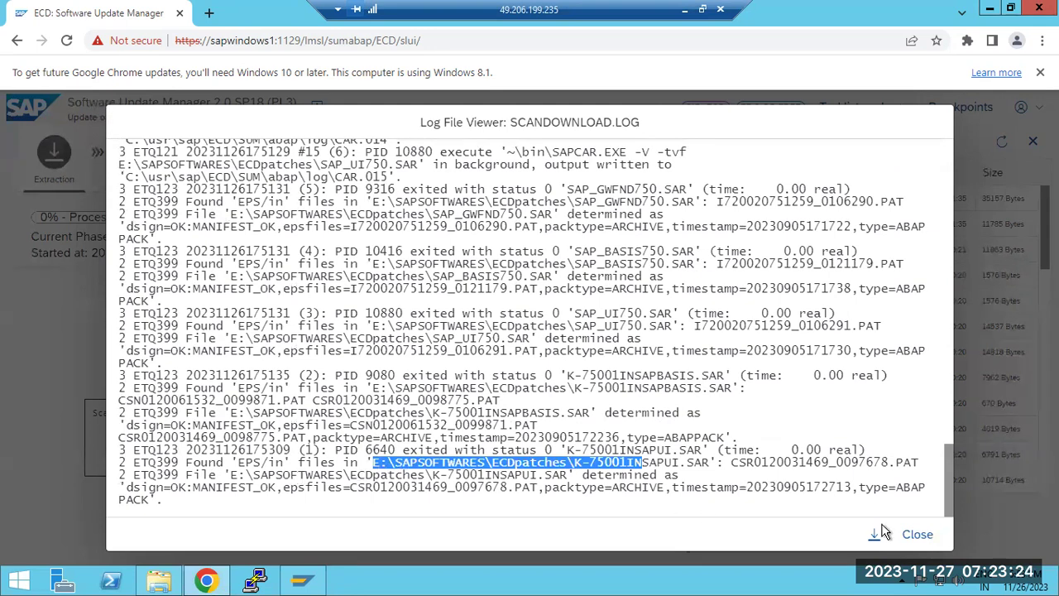
click(917, 534)
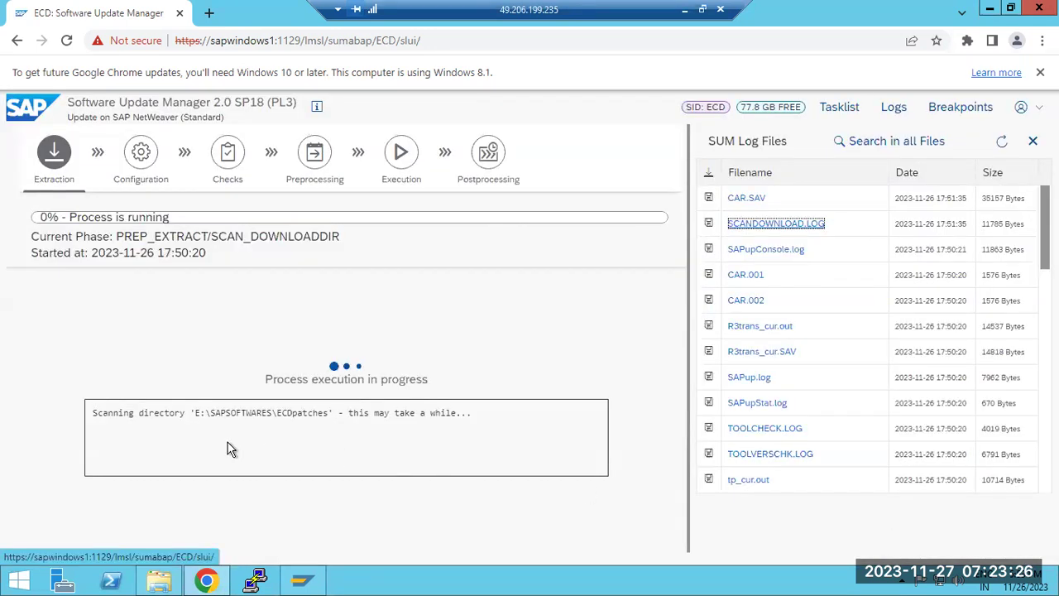
- Reopen SCANDOWNLOAD.LOG and examine its newest entries, highlighting the SAPCAR.EXE execution line and the ECDpatches path of K-75002INSAPUI.SAR
click(759, 225)
scroll(414, 420, down, 10)
scroll(413, 420, down, 15)
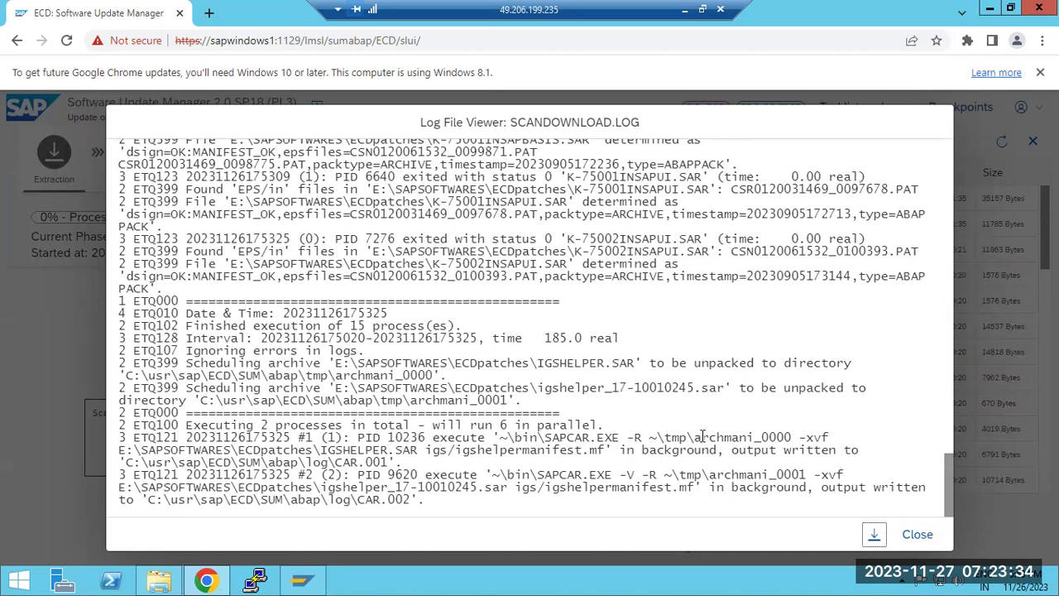
drag(164, 449, 356, 439)
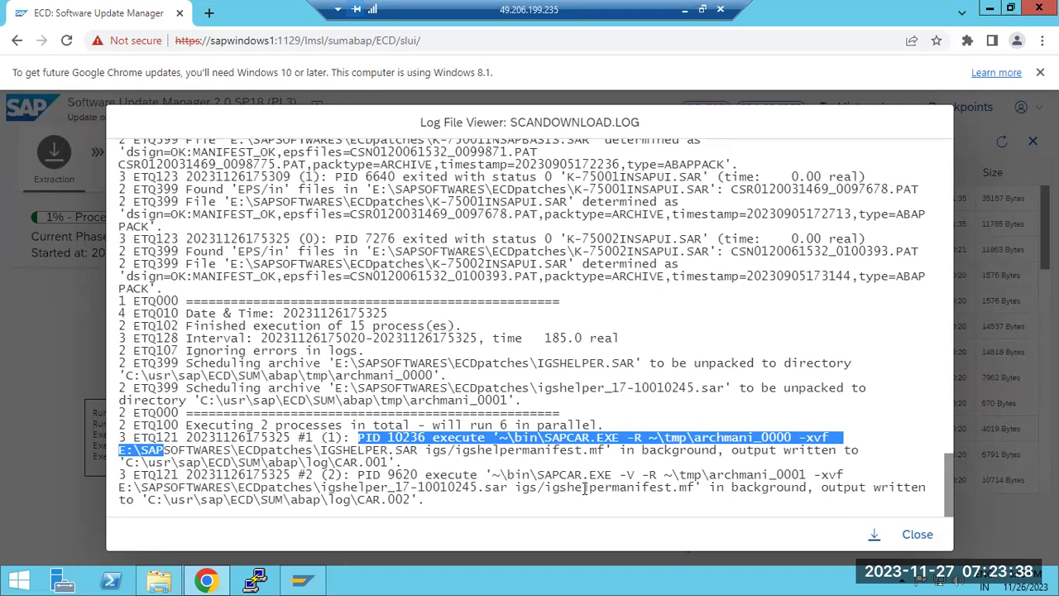
scroll(495, 413, up, 2)
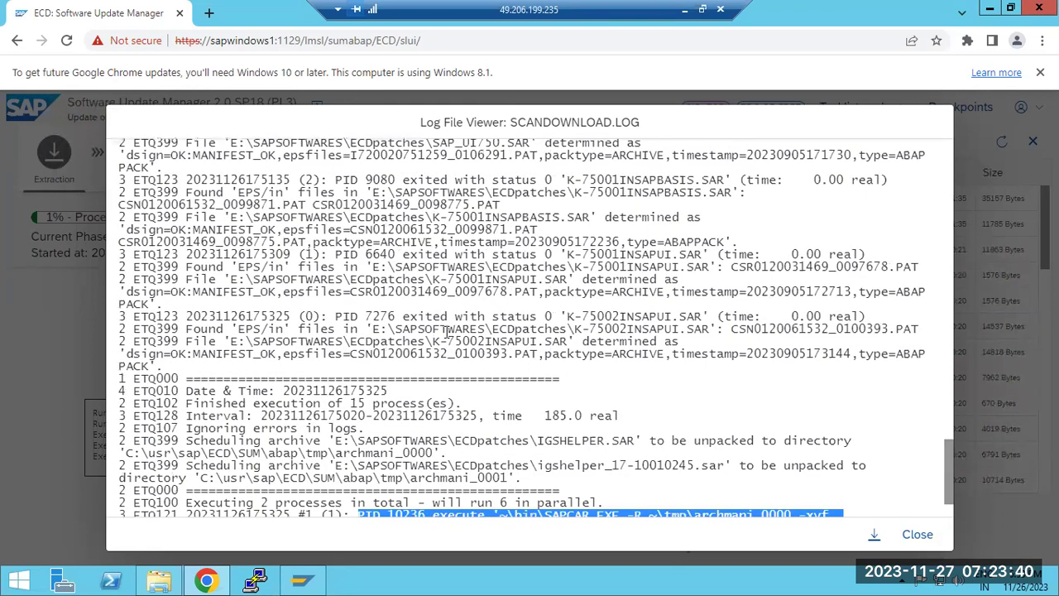
drag(372, 328, 534, 329)
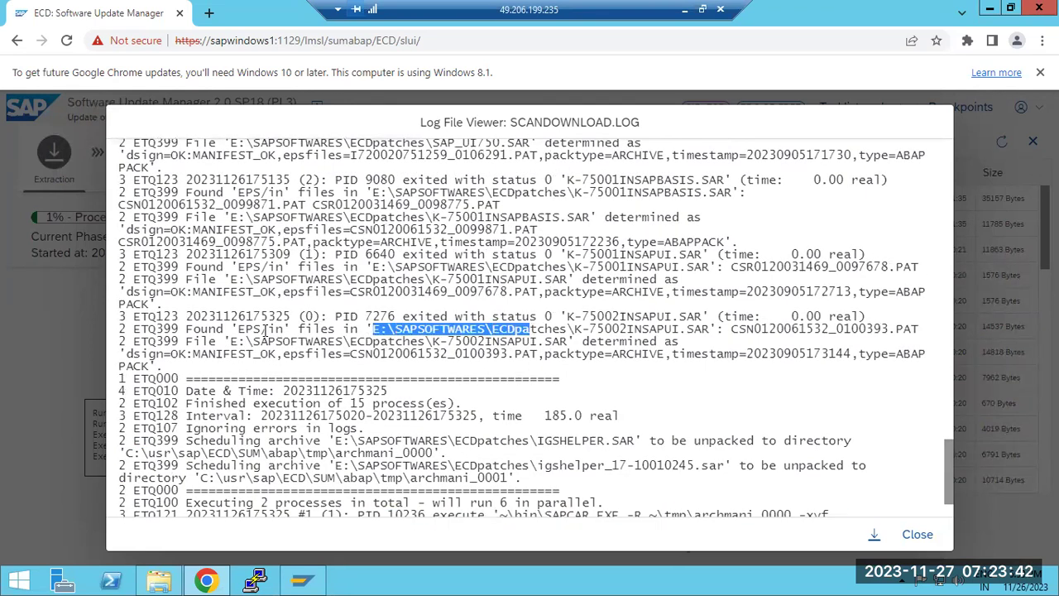
- Highlight the EPS/in entry, close SCANDOWNLOAD.LOG, and check the C:\usr\sap\trans\EPS\in folder in File Explorer before returning to the browser
drag(239, 329, 278, 329)
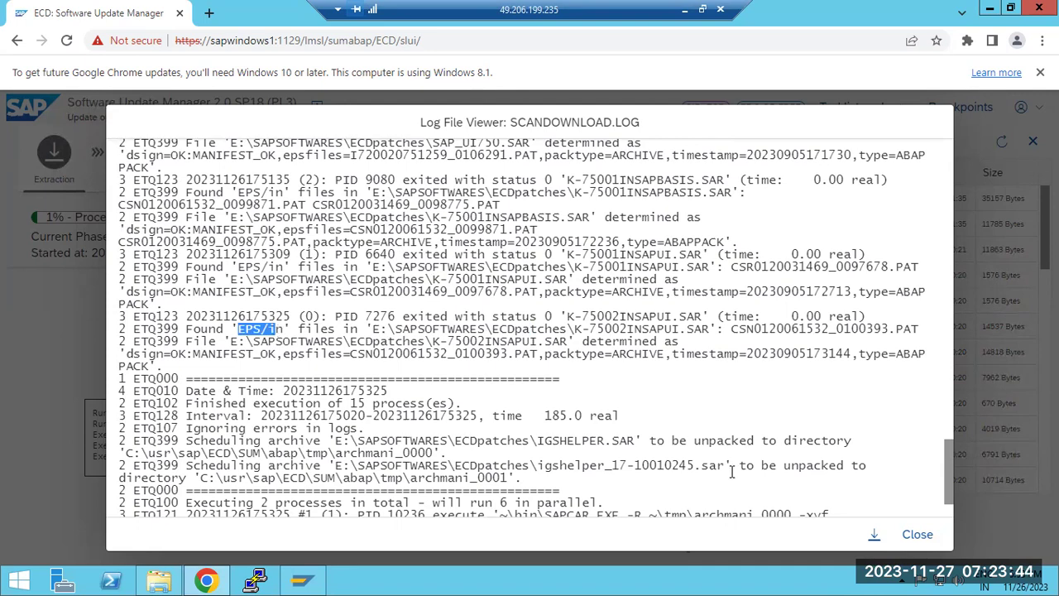
click(914, 534)
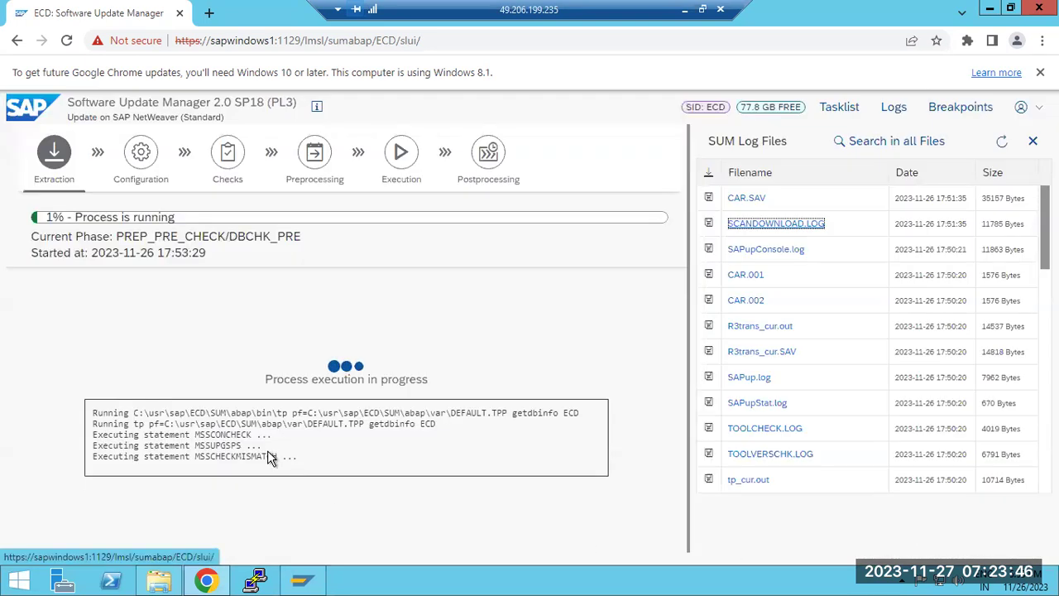
drag(173, 412, 324, 469)
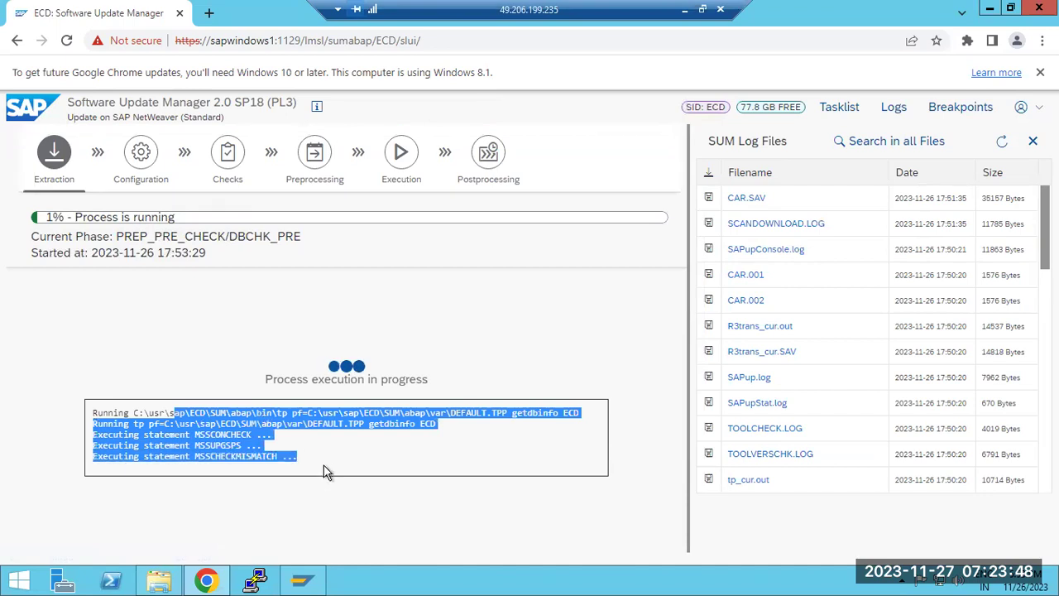
click(159, 579)
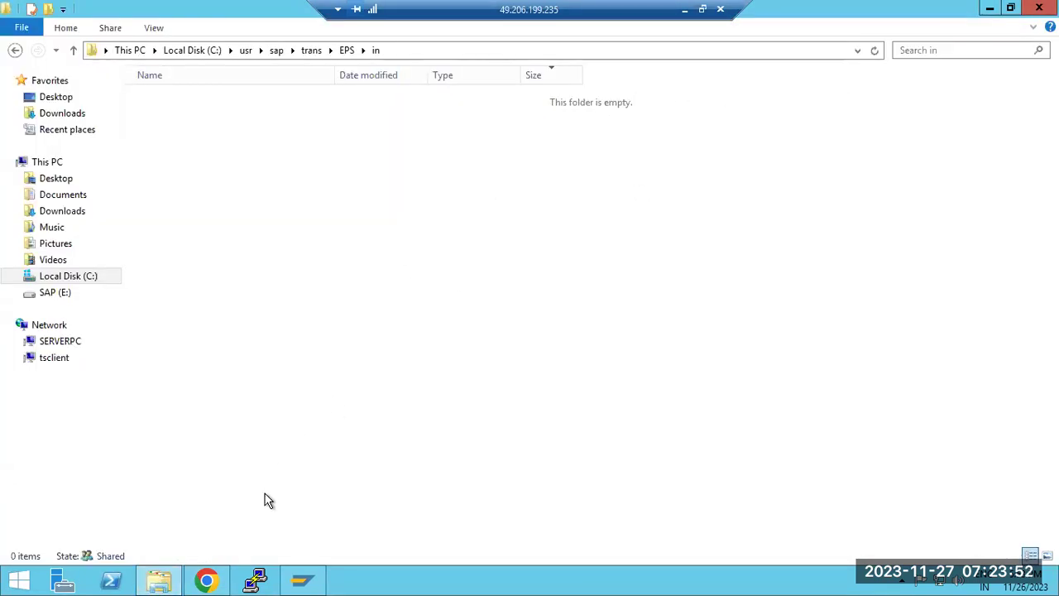
click(206, 579)
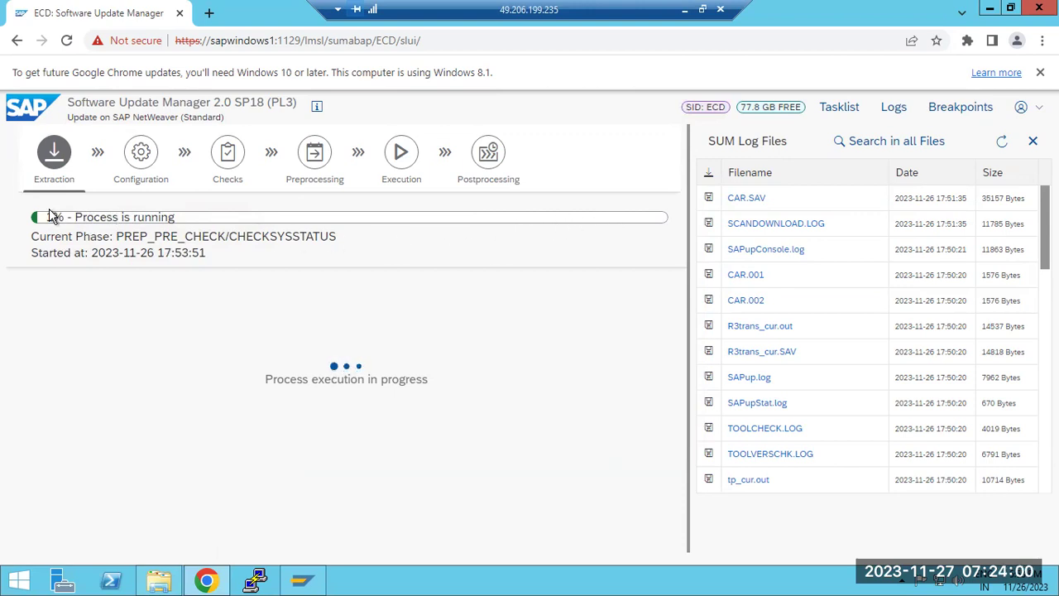
- Highlight the current phase, its start time and the E:\SAPSOFTWARES\ECDpatches directory in the process output
drag(100, 239, 339, 243)
drag(120, 254, 208, 255)
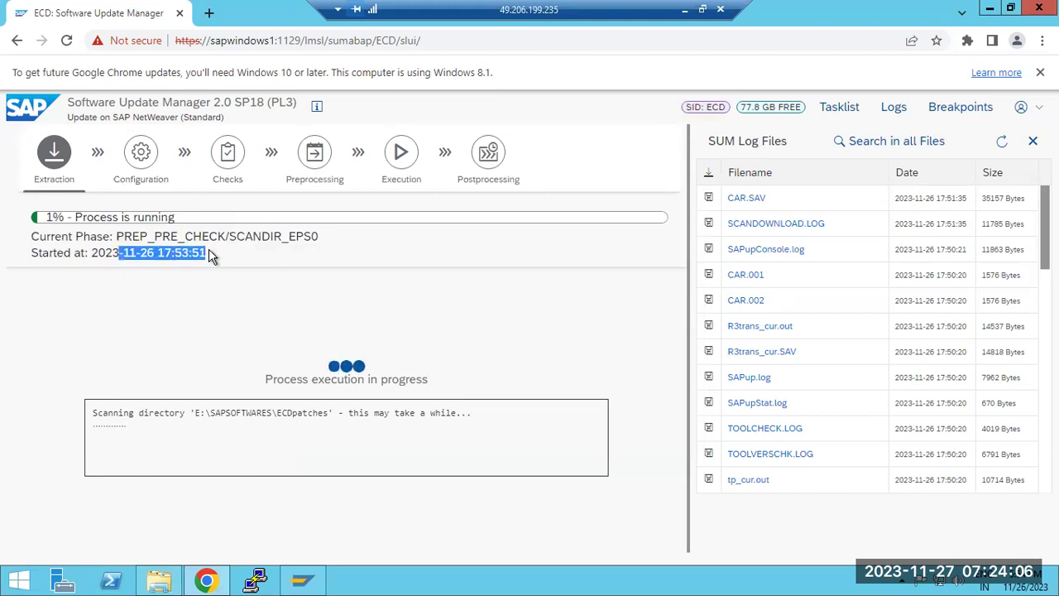
drag(180, 413, 329, 413)
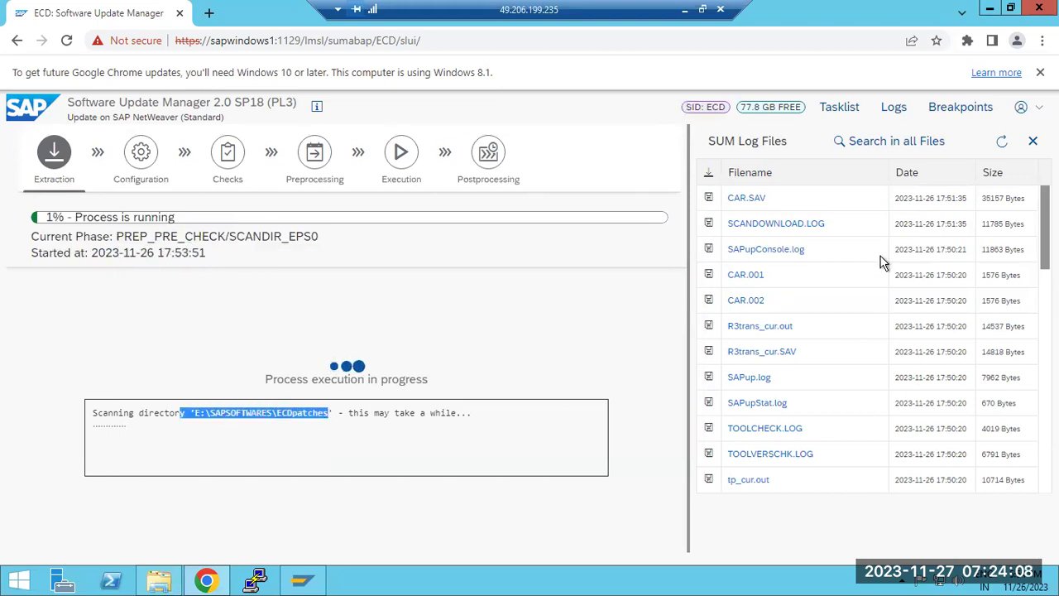
- Refresh the SUM log file list and read SCANDIREPS.LOG to its end, highlighting the EPS\in paths of the scanned PAT file
click(1002, 142)
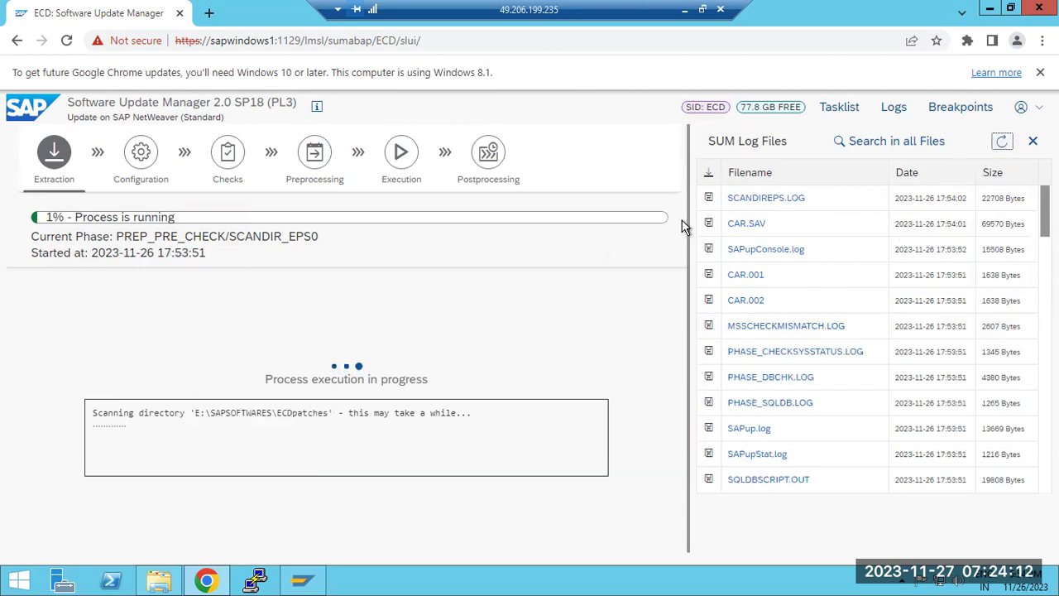
click(768, 199)
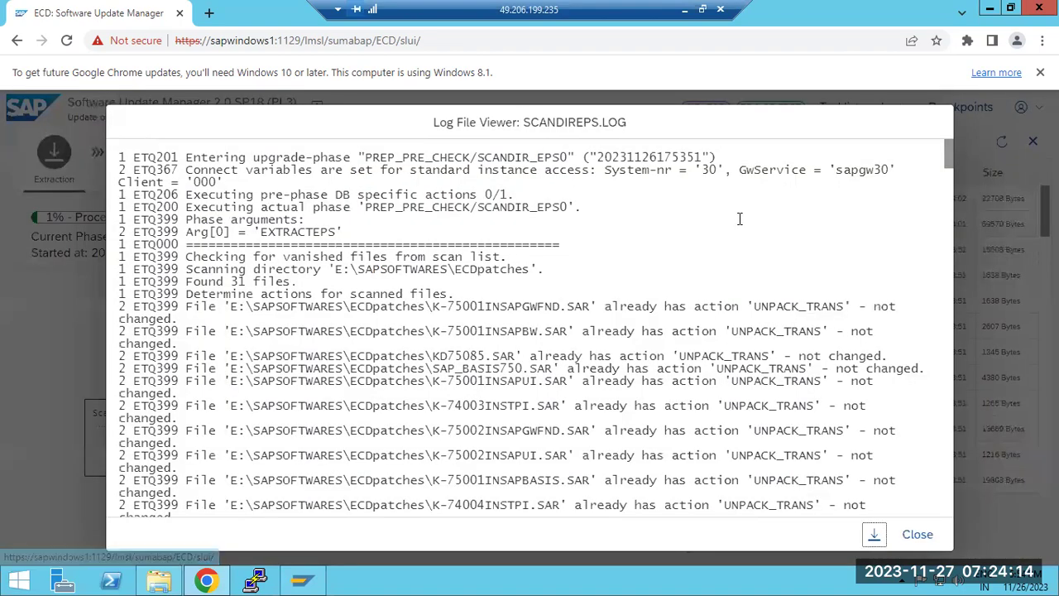
scroll(247, 454, down, 2)
drag(268, 454, 462, 462)
scroll(460, 464, down, 20)
scroll(460, 464, down, 15)
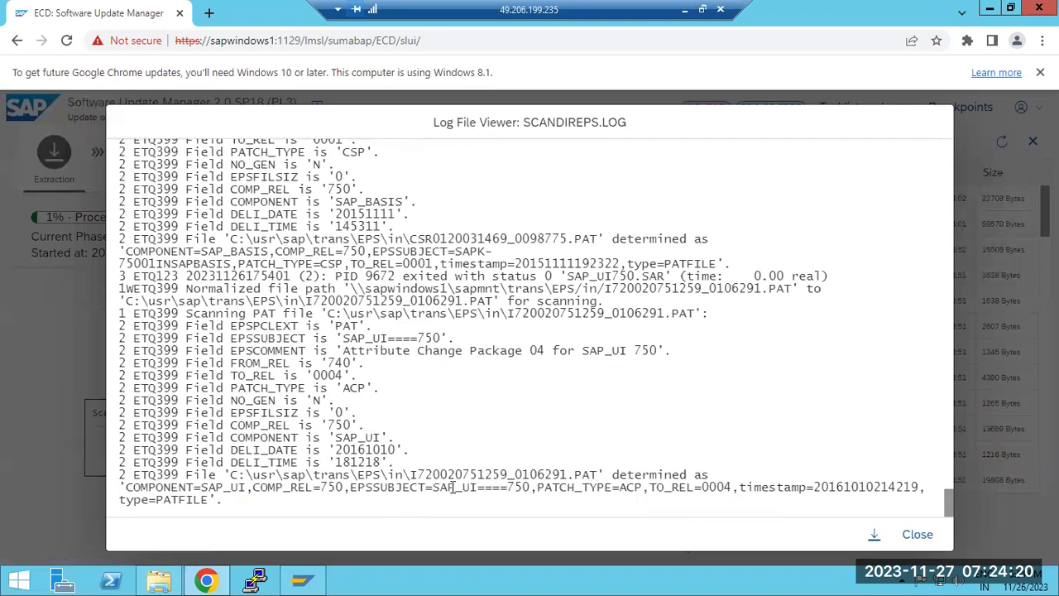
drag(453, 487, 532, 488)
drag(357, 475, 407, 471)
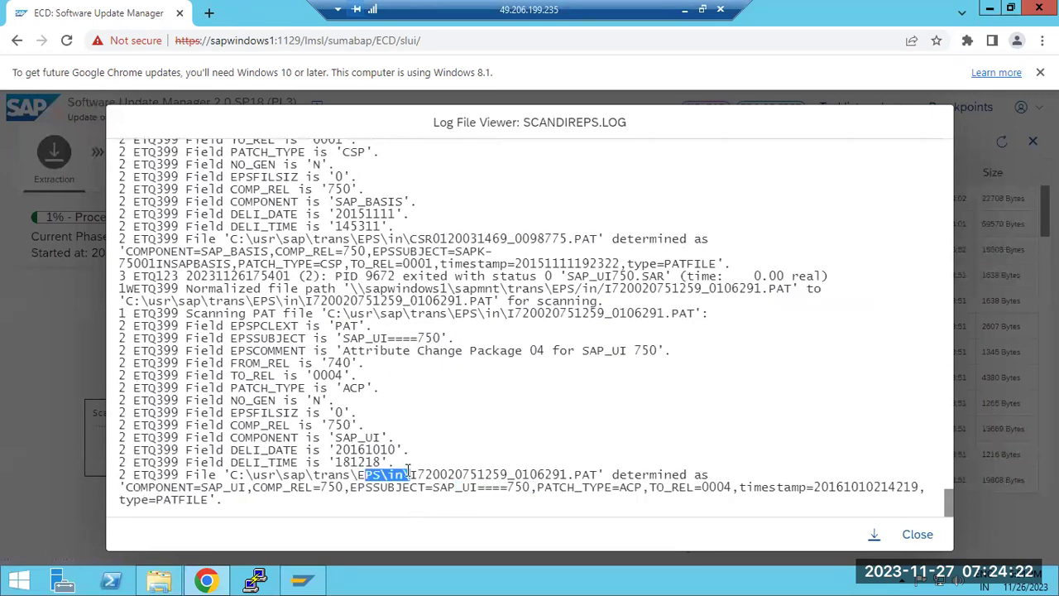
drag(124, 299, 486, 315)
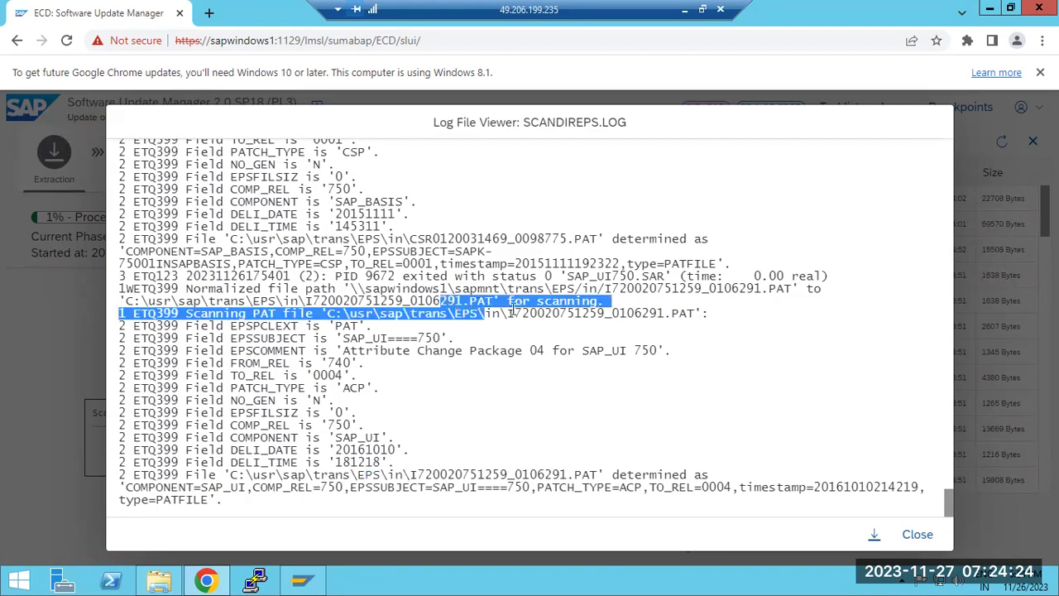
- View the PAT files in the EPS\in folder in File Explorer, return to the browser and close SCANDIREPS.LOG
click(157, 581)
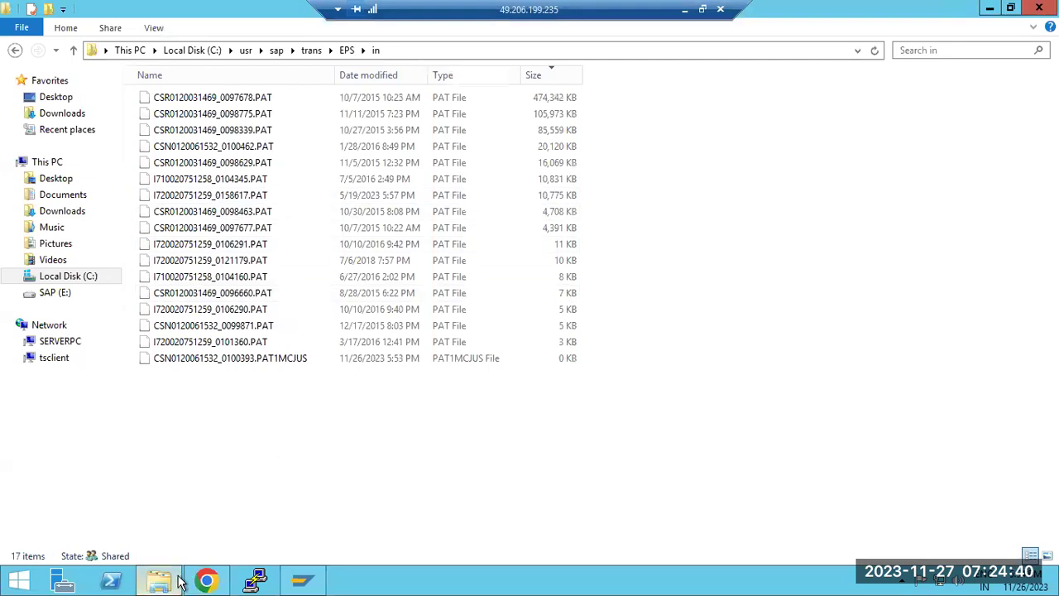
click(206, 581)
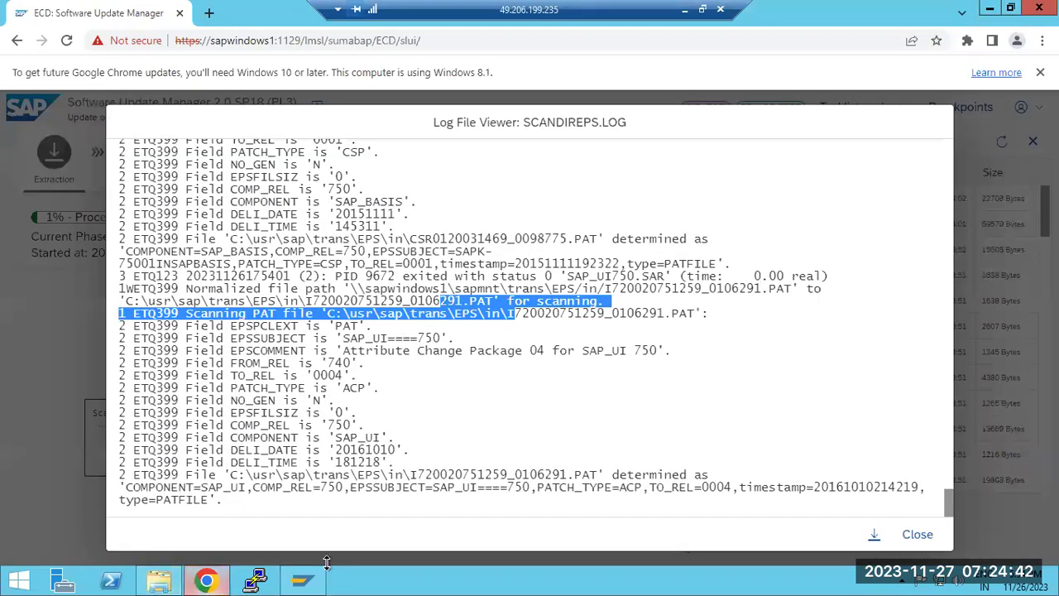
click(910, 535)
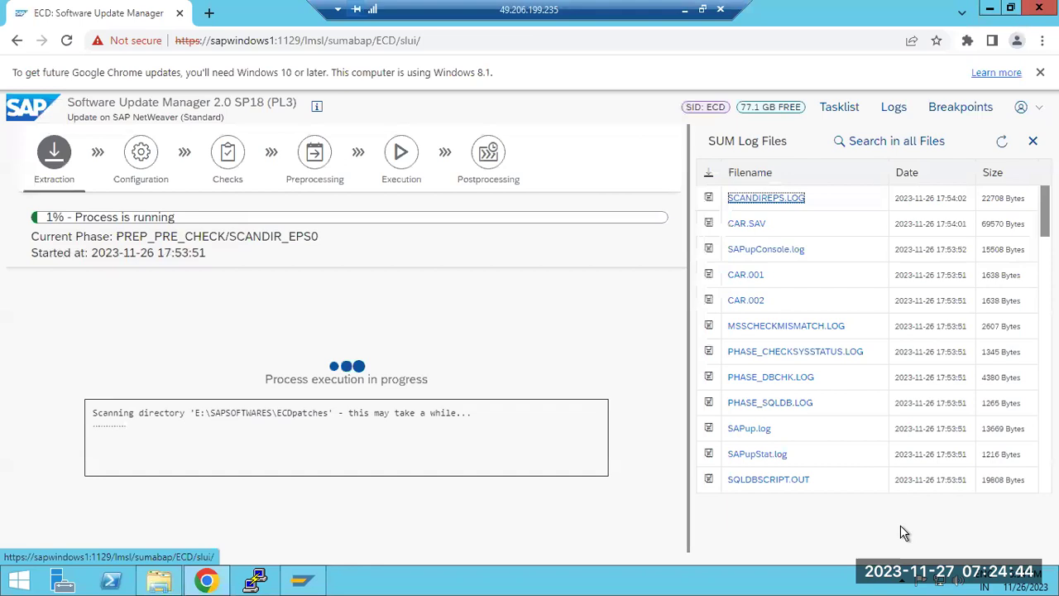
- Close the SAP Logon window and refresh the SUM log file list while Extraction runs
click(1002, 142)
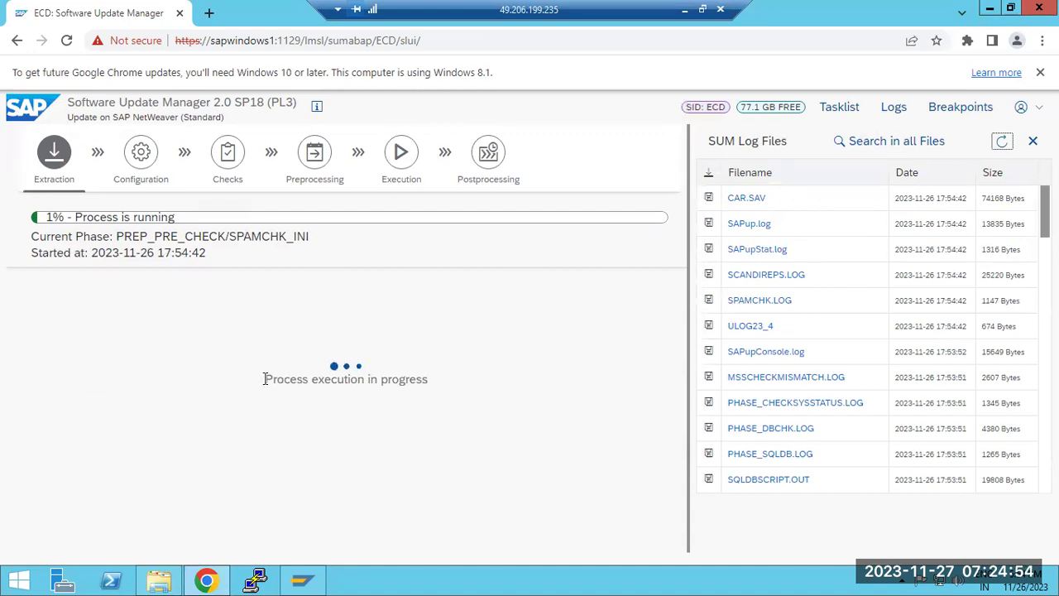
click(302, 580)
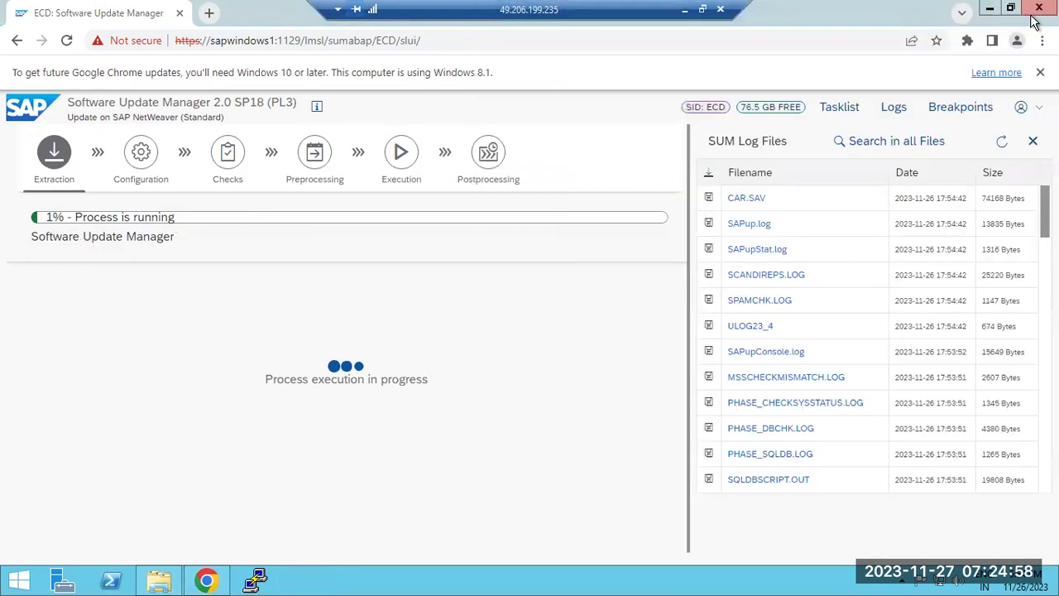
click(1004, 143)
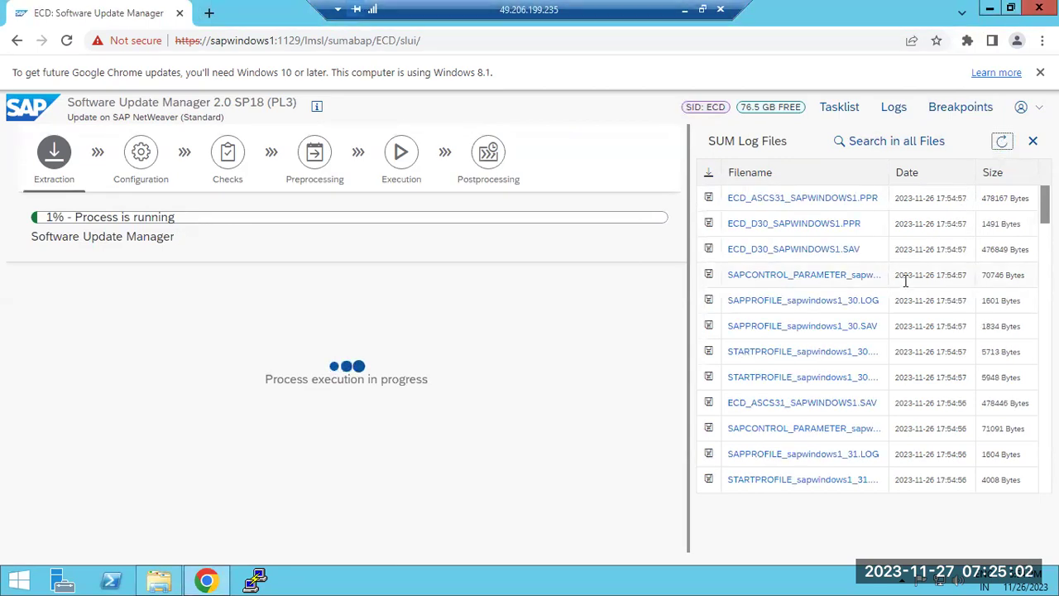
click(997, 144)
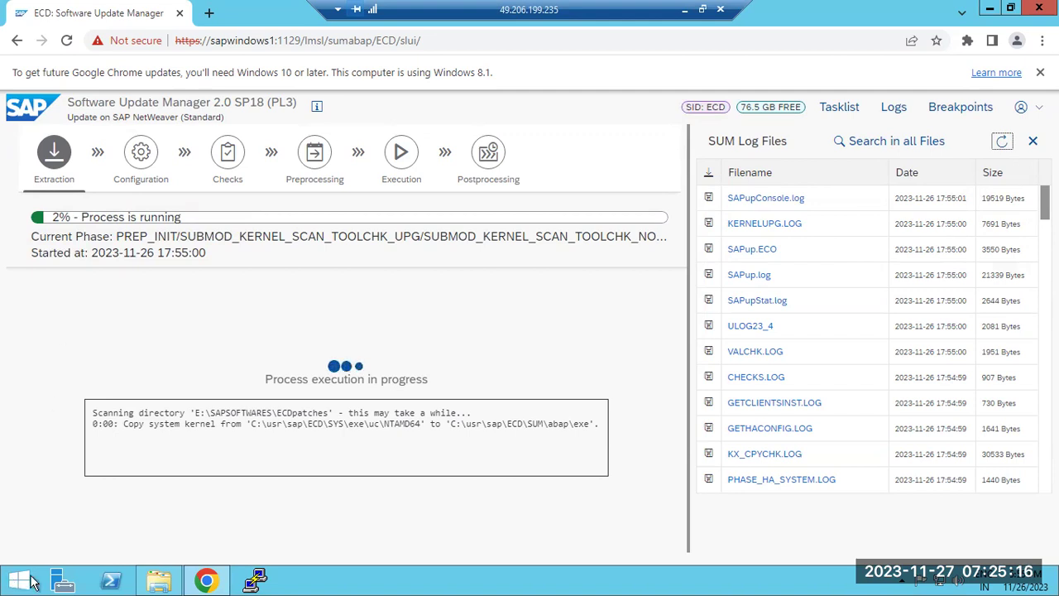
- Recheck the PAT files in the EPS\in folder and highlight the SUBMOD_KERNEL_SCAN_TOOLCHK_UPG part of the current phase
click(159, 581)
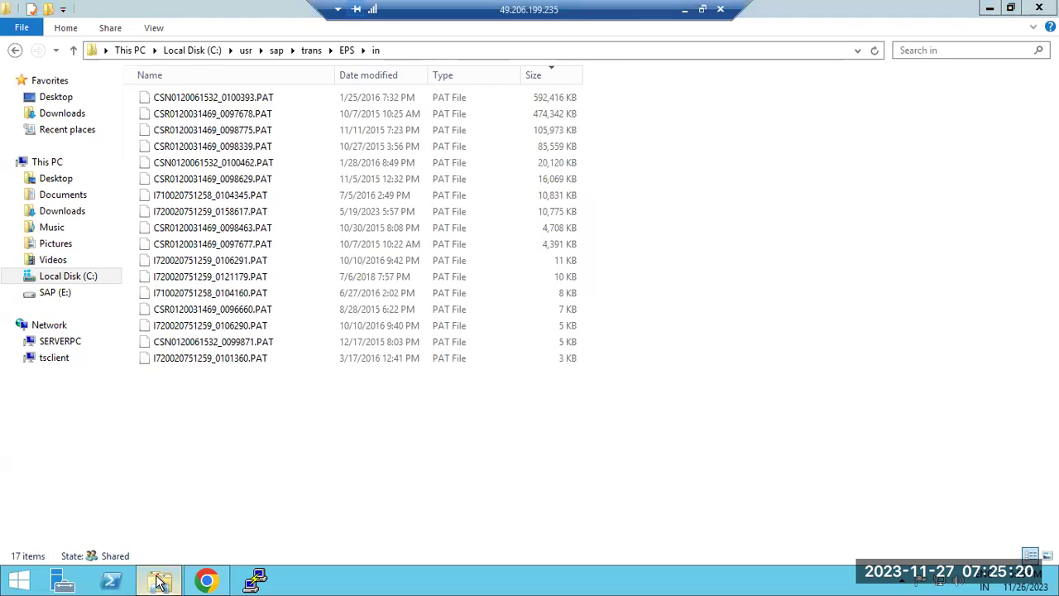
click(158, 581)
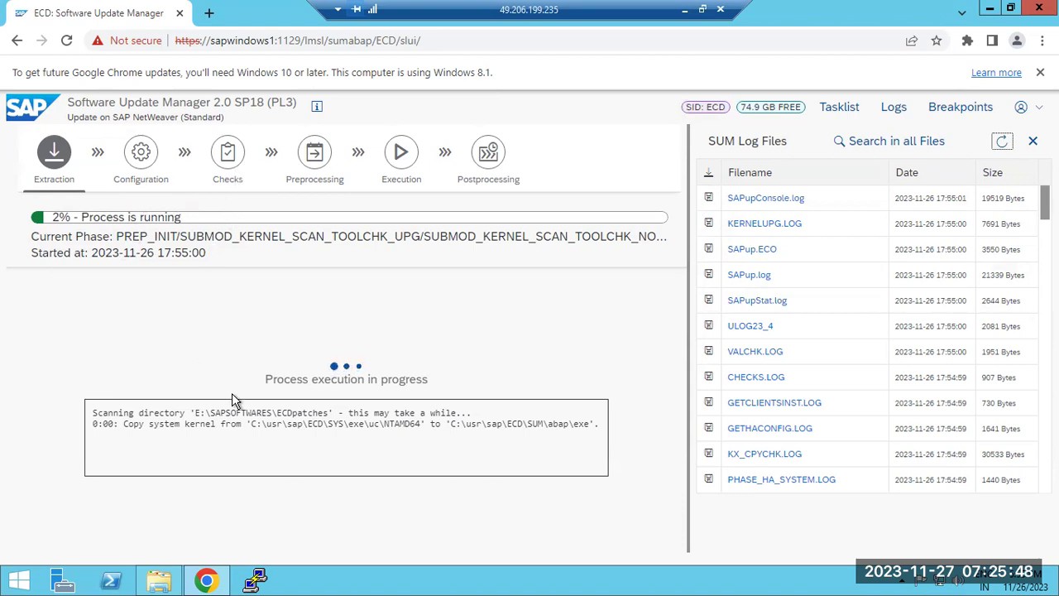
drag(171, 236, 422, 237)
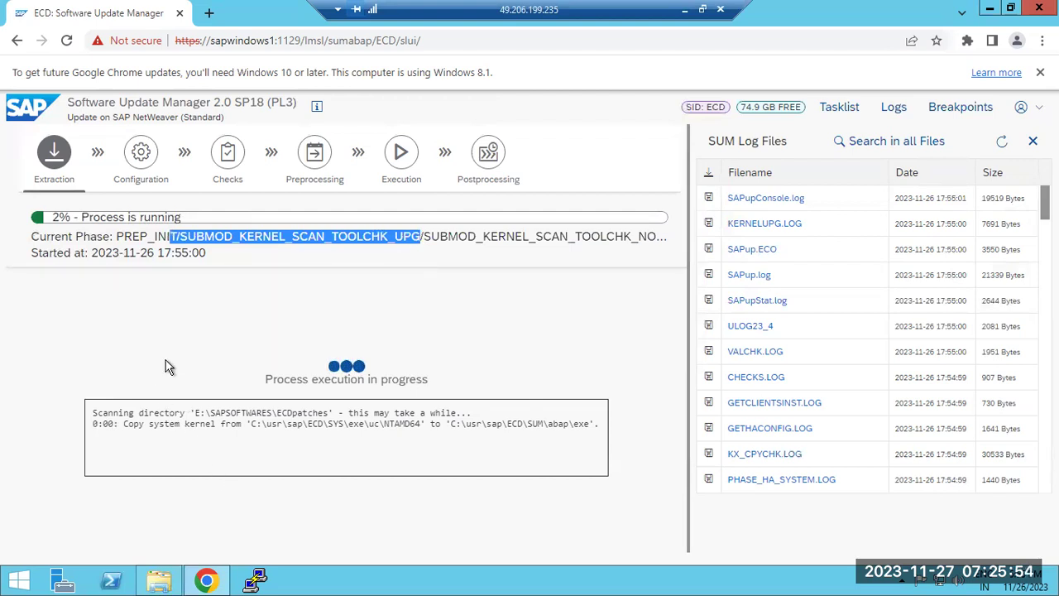
click(143, 329)
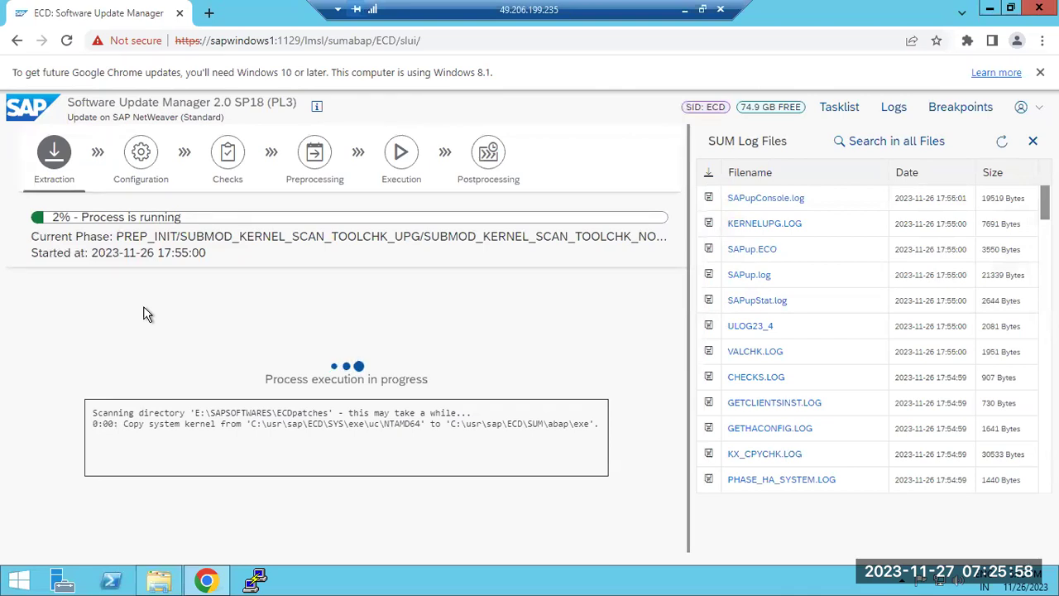
- Highlight the Standard update scenario under the page title and the system kernel copy line in the process output
drag(143, 117, 218, 119)
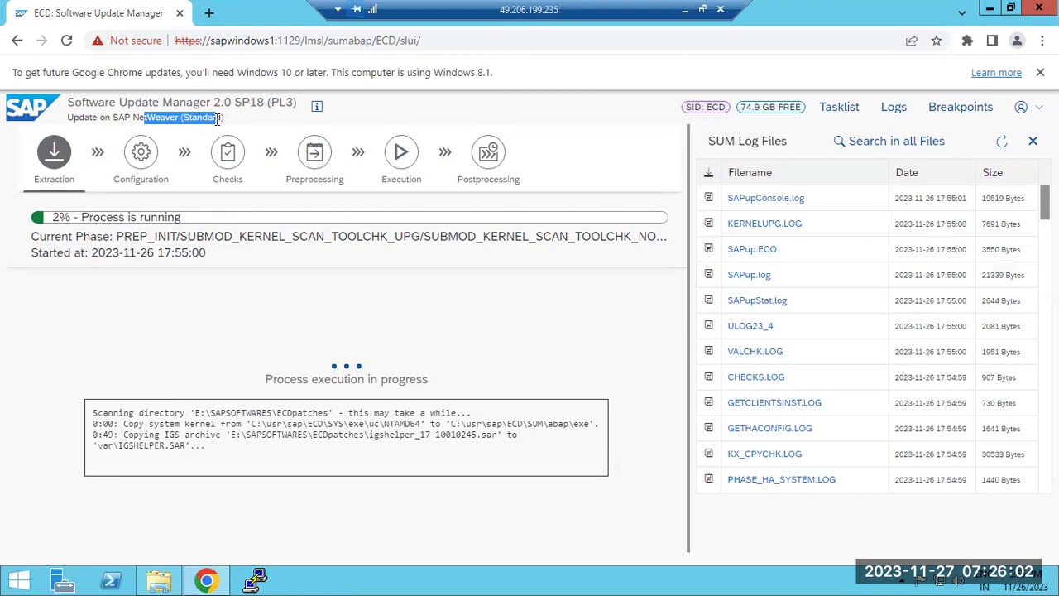
click(213, 344)
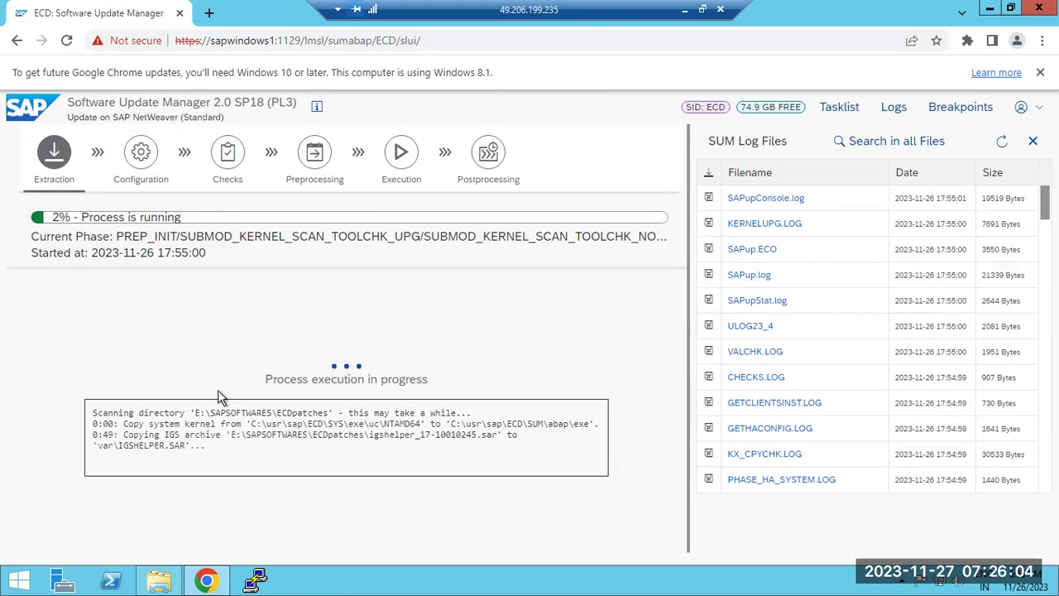
drag(126, 423, 416, 424)
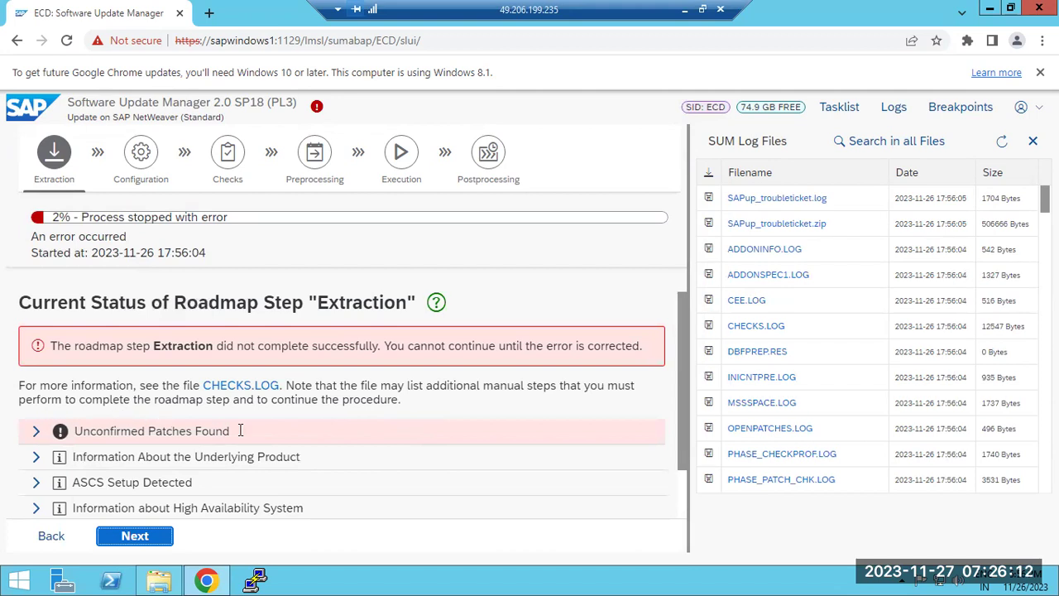
- Look through the status messages of the Extraction roadmap step and view the EPS\in folder in File Explorer
scroll(277, 447, down, 1)
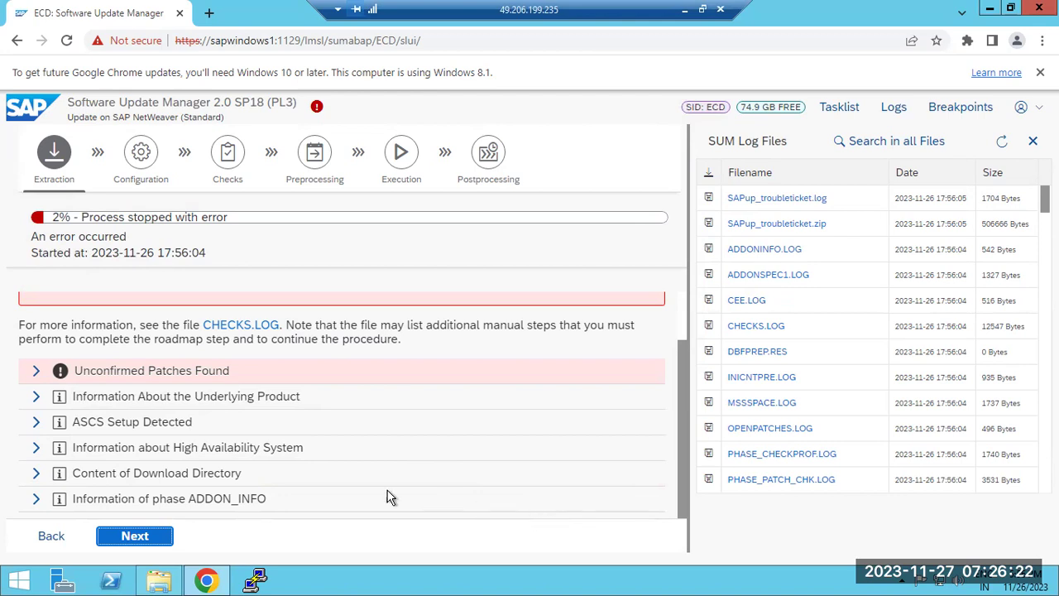
click(163, 582)
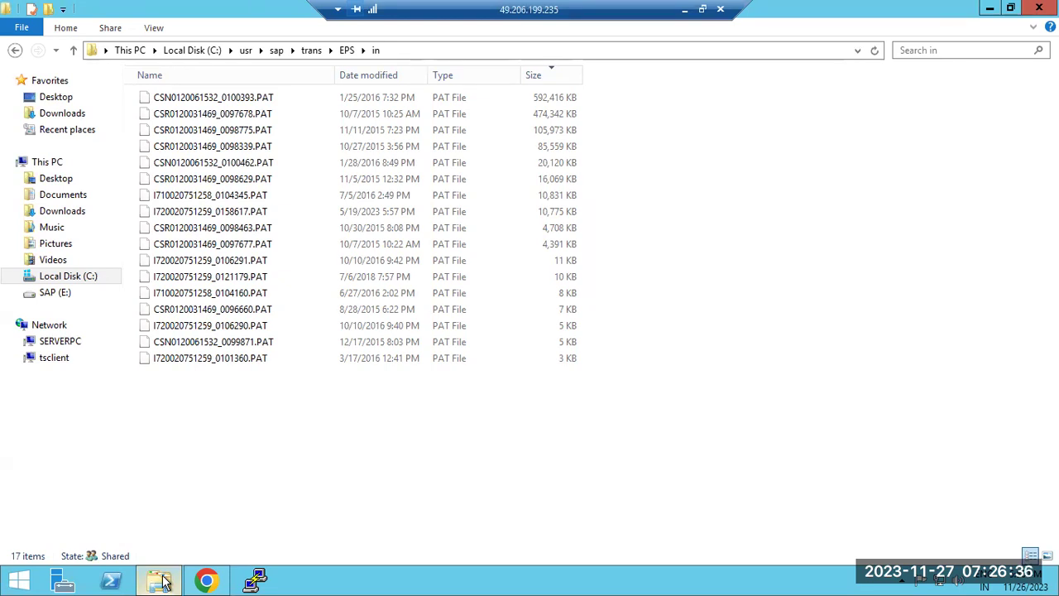
click(163, 582)
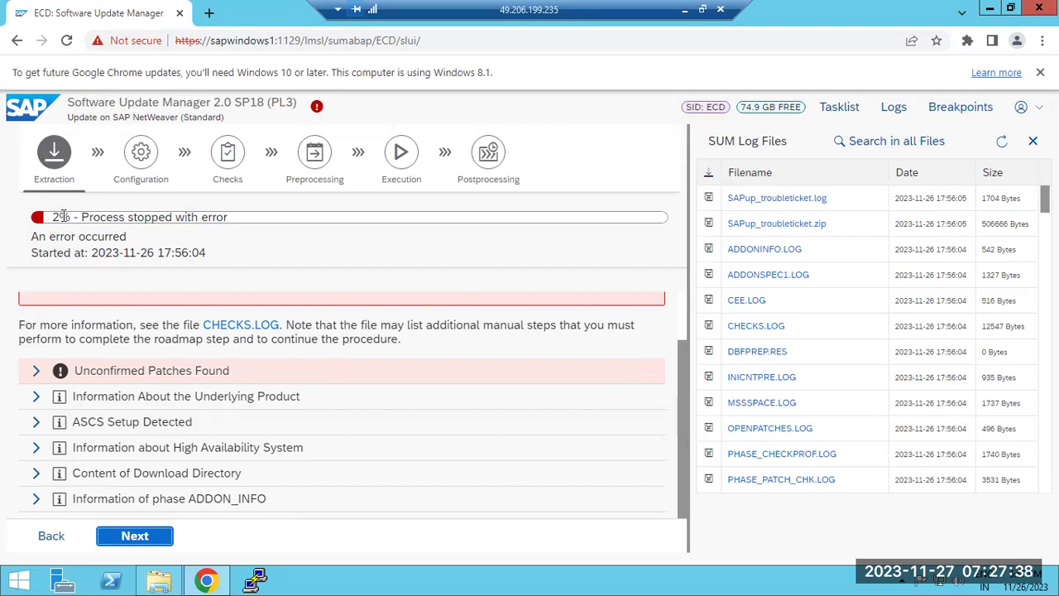
- Expand the Unconfirmed Patches Found error and highlight the patch SAPK-74003INSTPI listed in the SPAM queue
mouse_move(315, 107)
drag(90, 370, 232, 371)
click(56, 370)
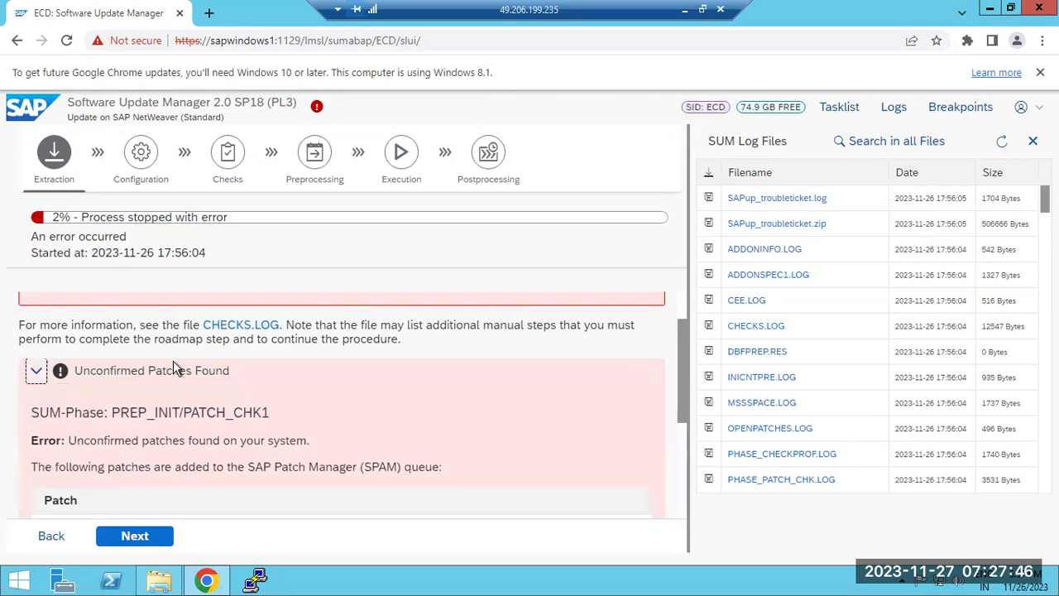
scroll(221, 378, down, 2)
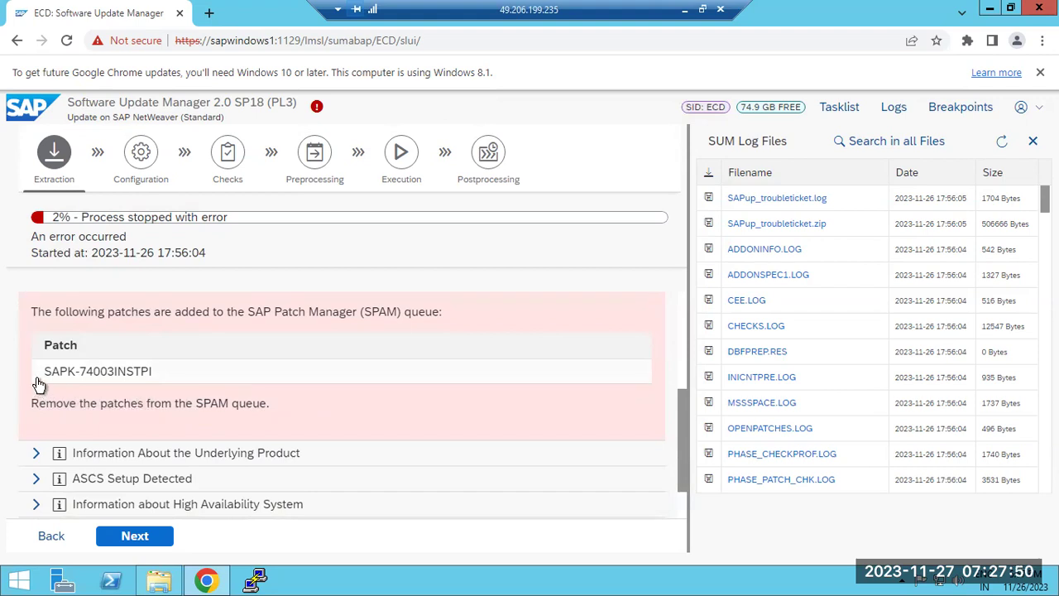
drag(37, 383, 155, 374)
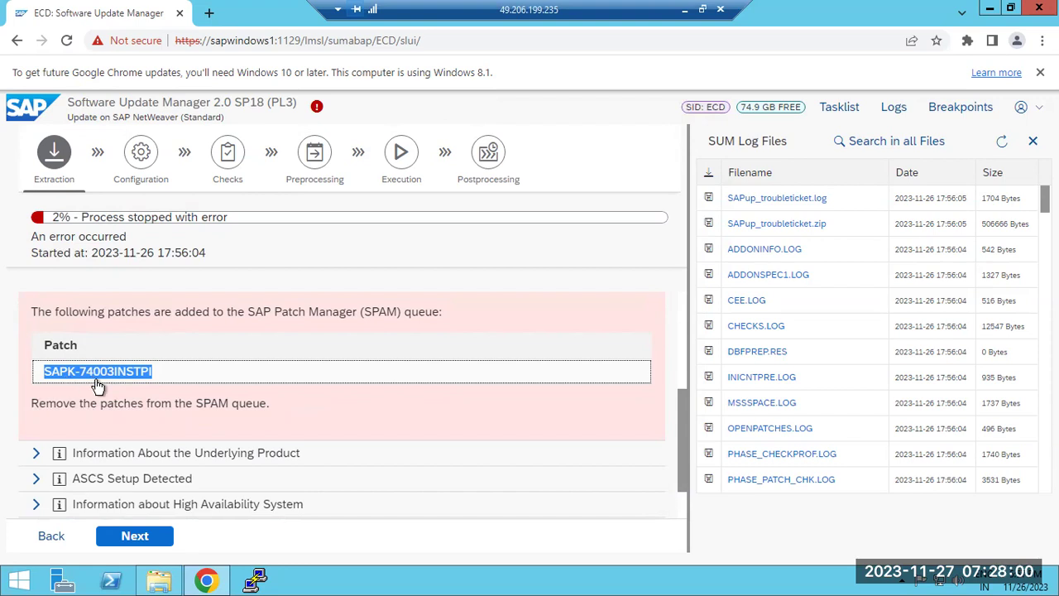
- Minimize the browser and launch SAP Logon from the desktop
click(213, 581)
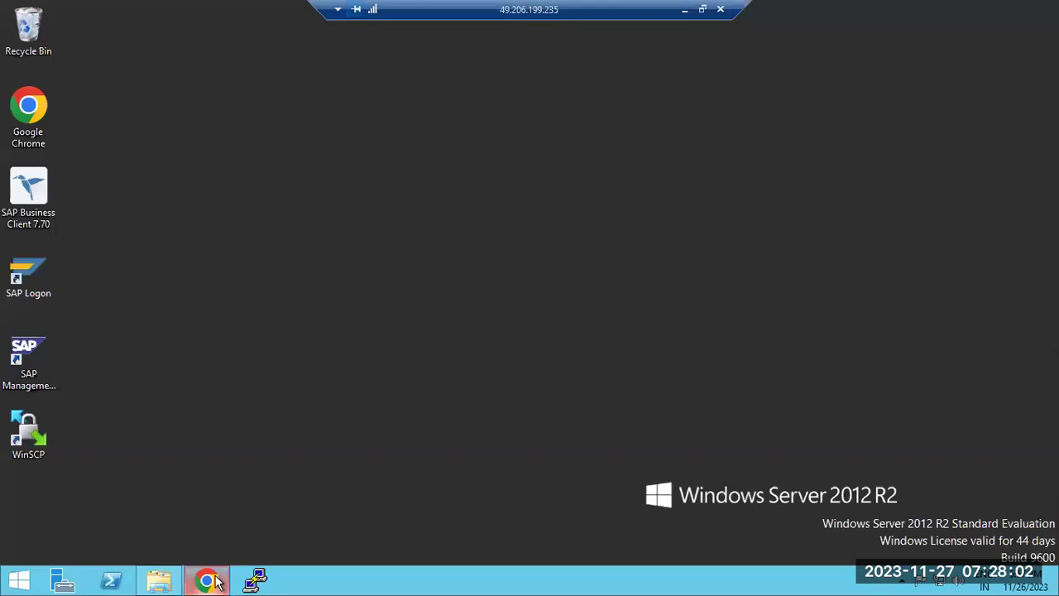
click(21, 275)
double_click(21, 275)
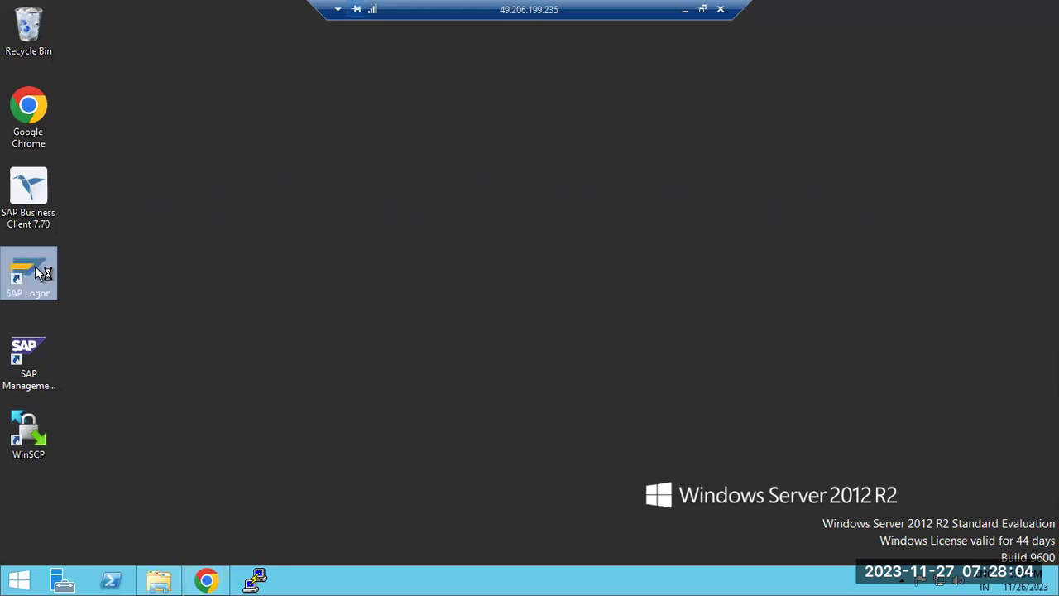
- Empty the desktop's Recycle Bin, confirming the permanent deletion
right_click(40, 31)
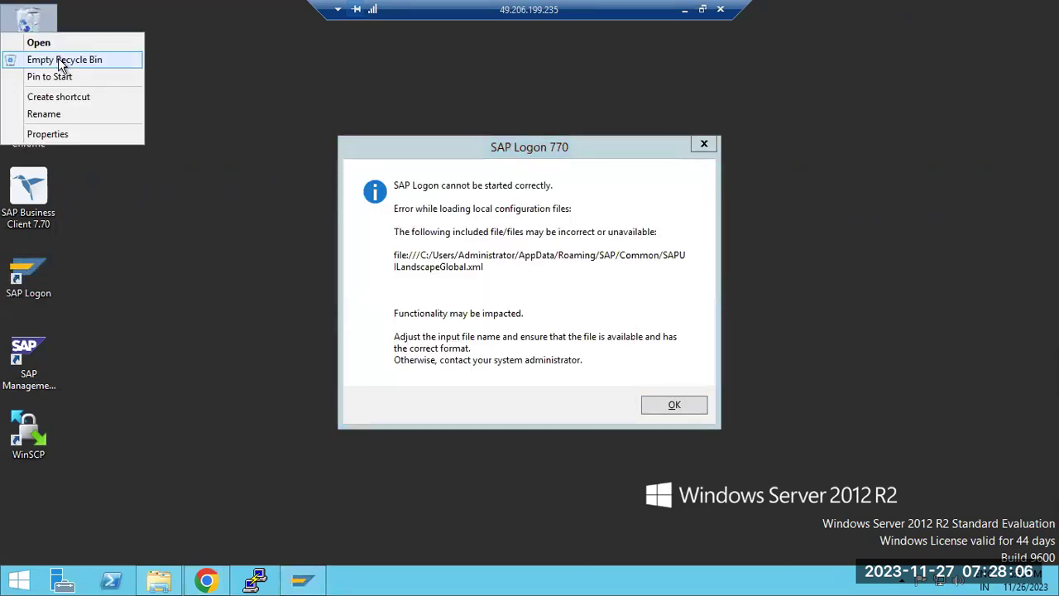
click(58, 59)
click(589, 303)
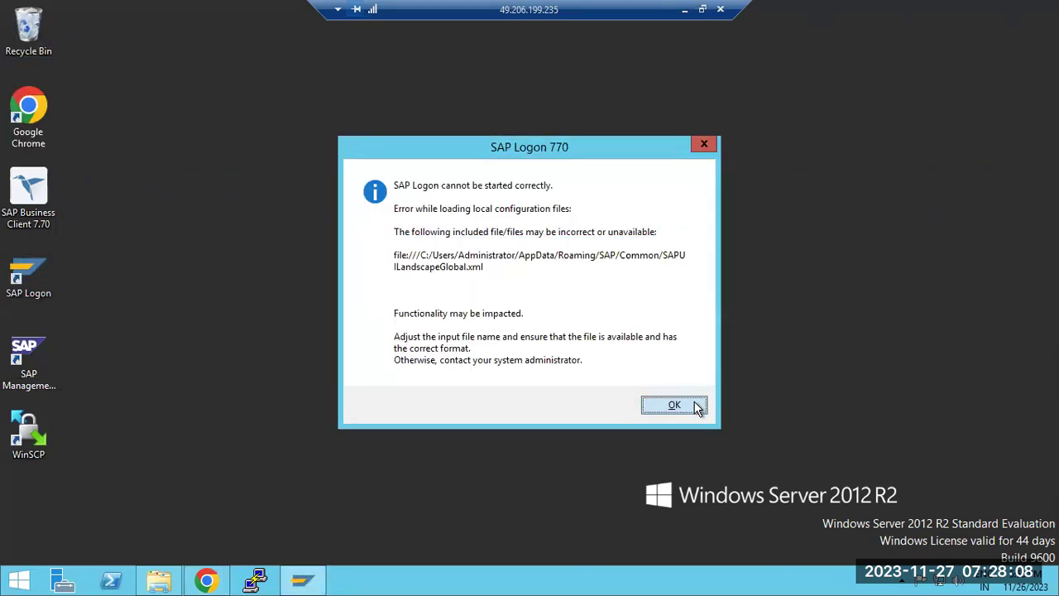
- Dismiss the SAP Logon message and log on to ECD [sapwindows1] in client 000 as user ddic with the account password
click(689, 403)
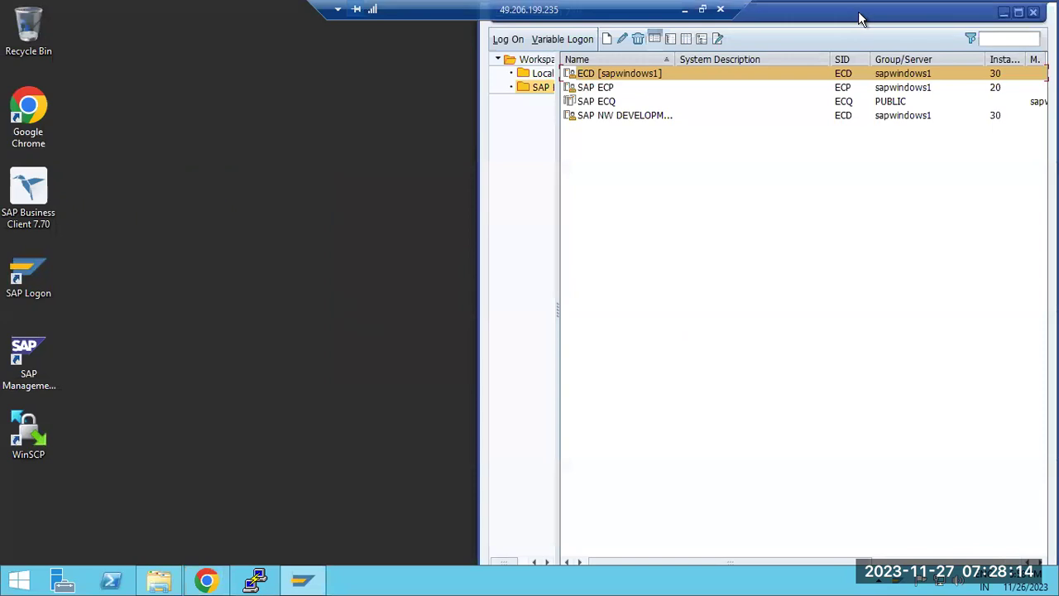
key(Return)
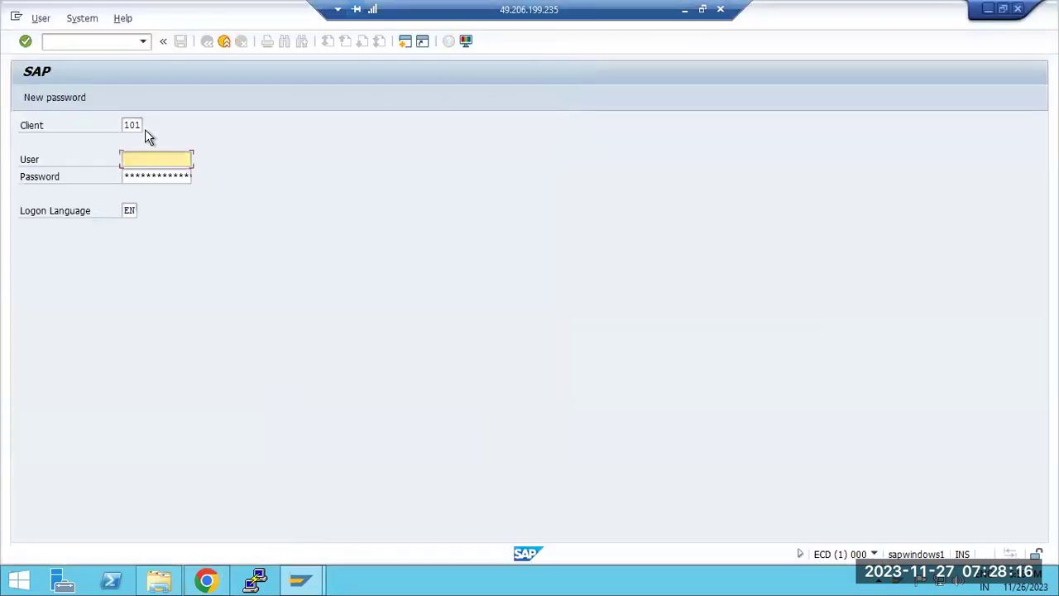
click(142, 124)
double_click(142, 124)
text(000)
click(145, 158)
text(ddic)
key(Tab)
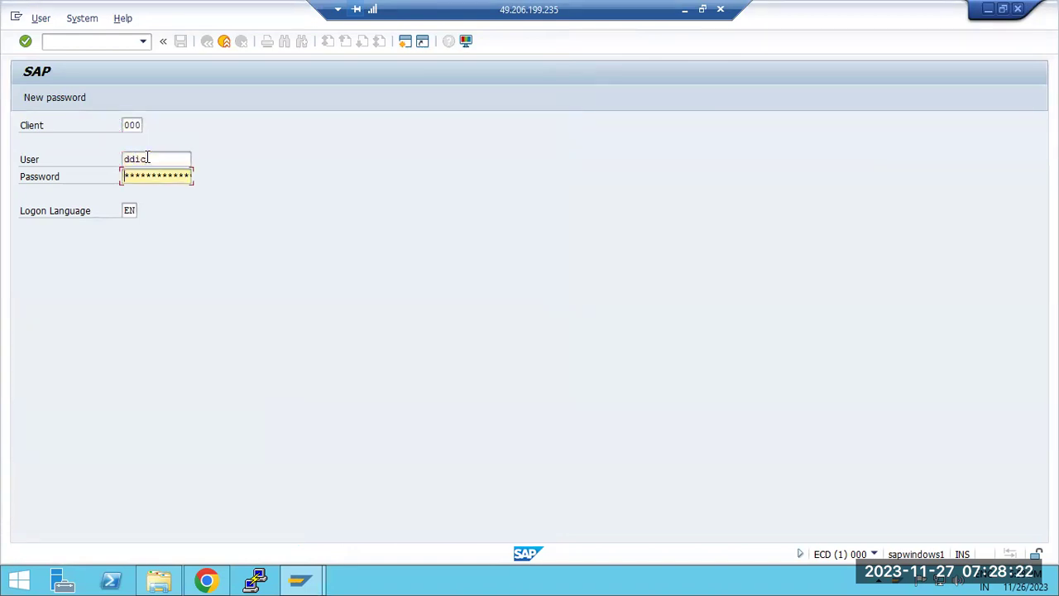
text(**)
key(Return)
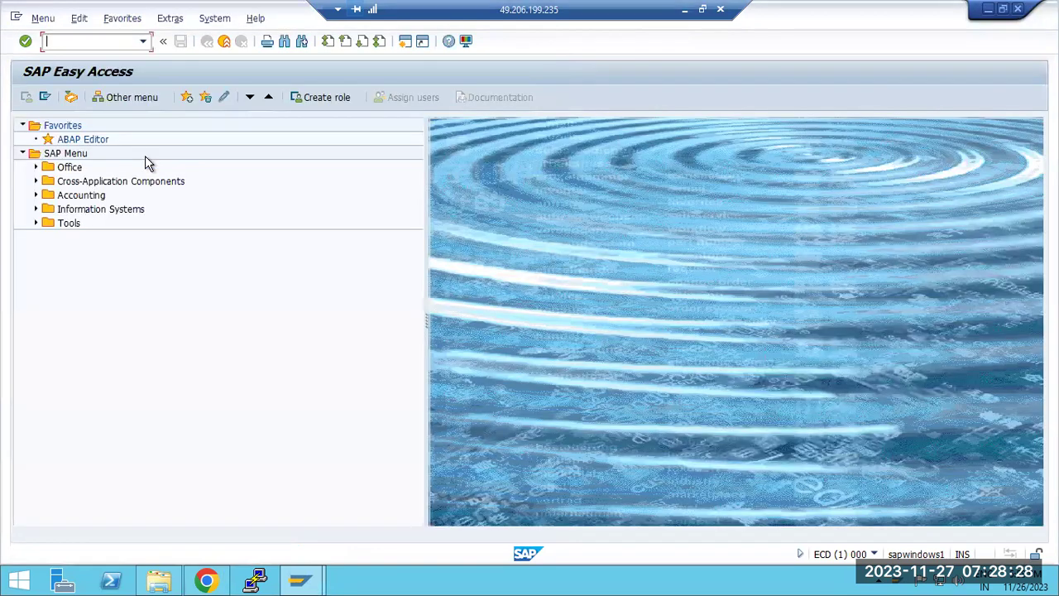
- Open transaction spam and examine the queue's import status for the cause of the error, closing the status details after reading
text(spam)
key(Return)
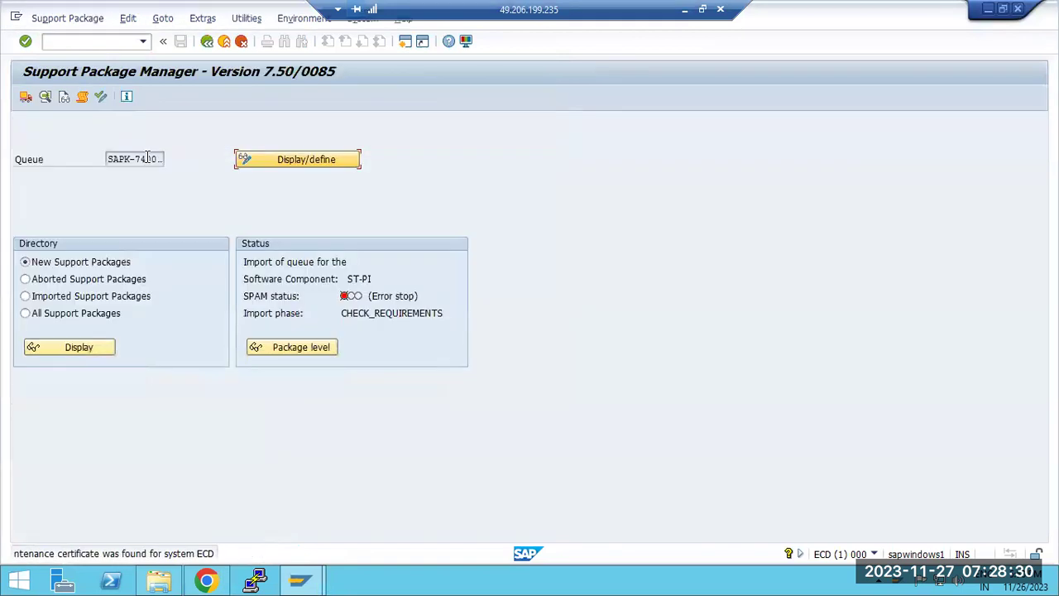
drag(369, 297, 404, 296)
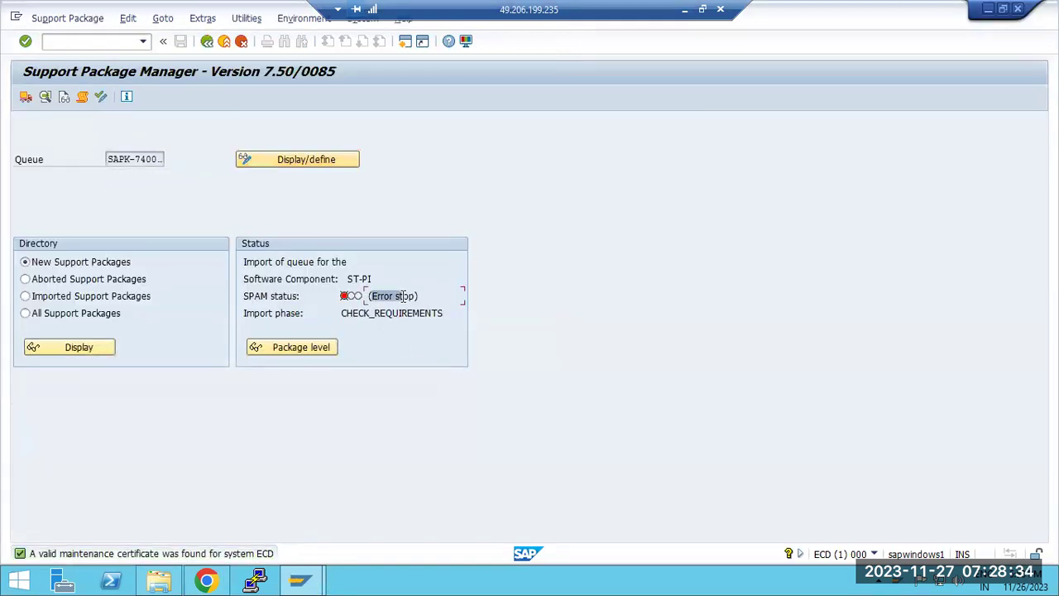
click(162, 19)
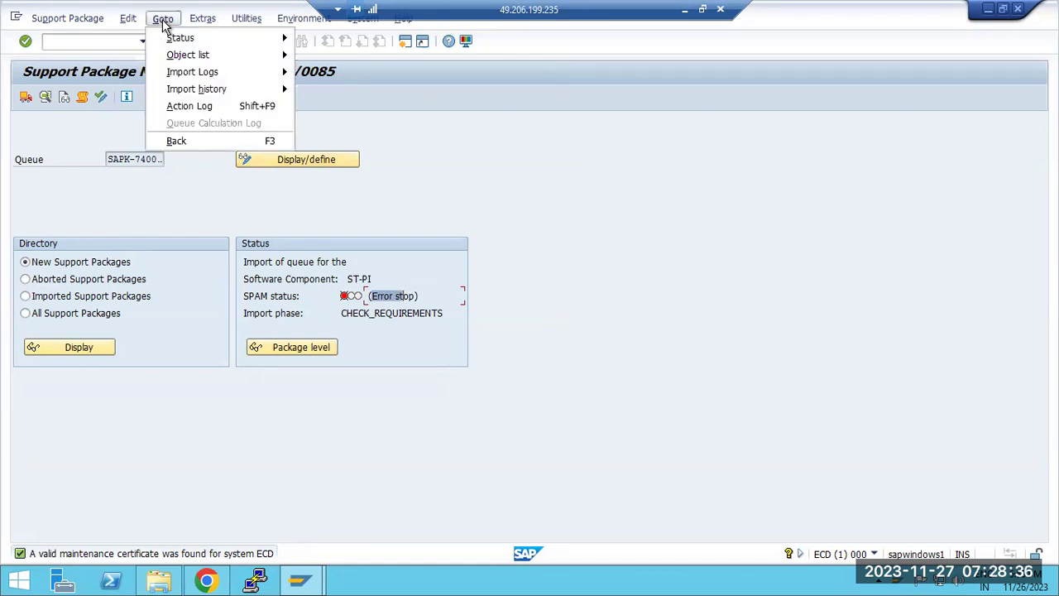
mouse_move(184, 42)
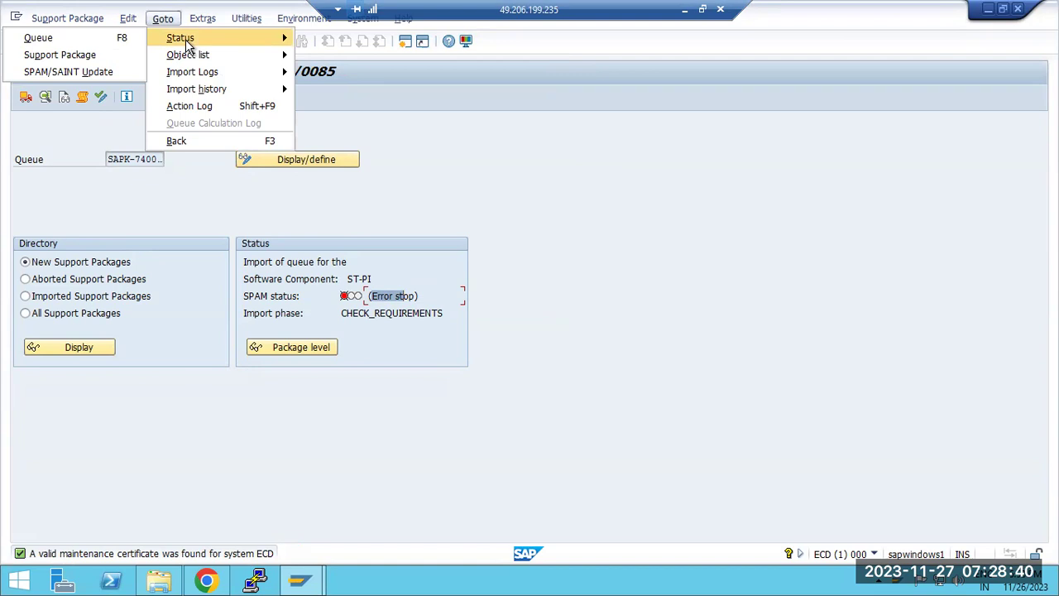
click(115, 38)
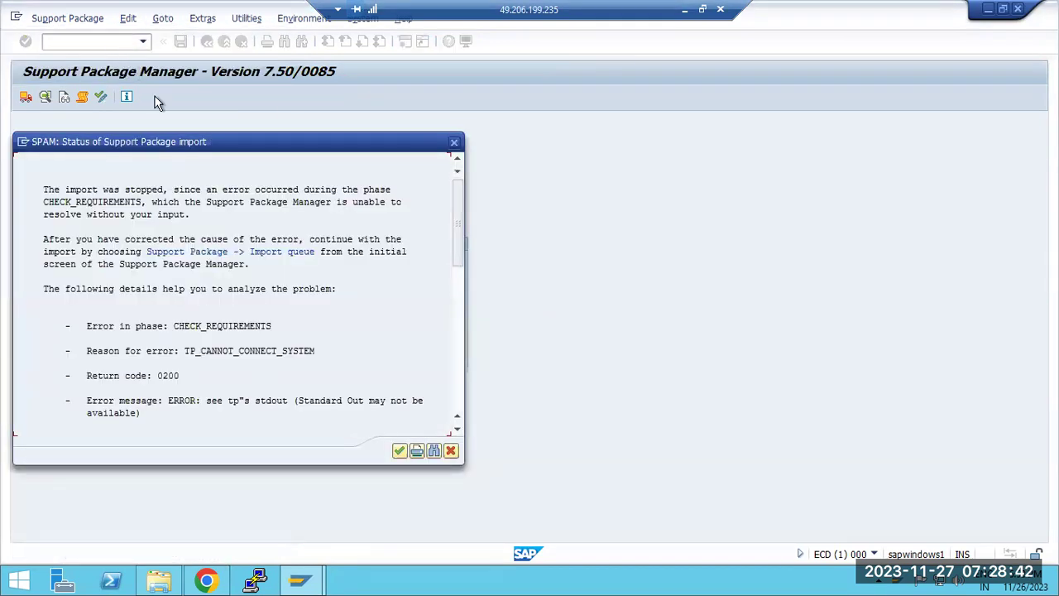
click(399, 450)
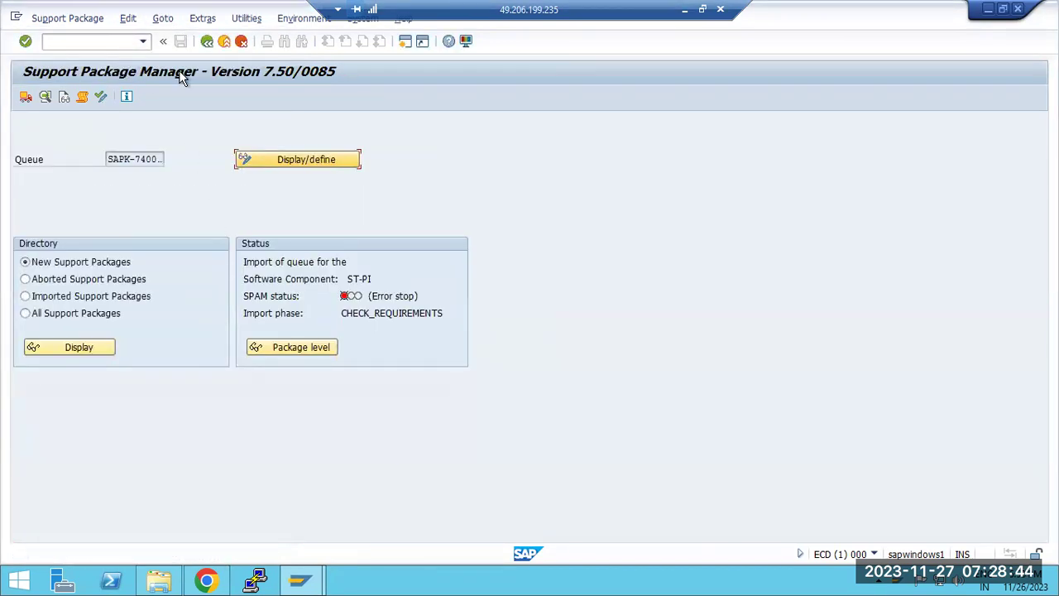
- Reset the status of the support package queue and confirm the reset
click(203, 18)
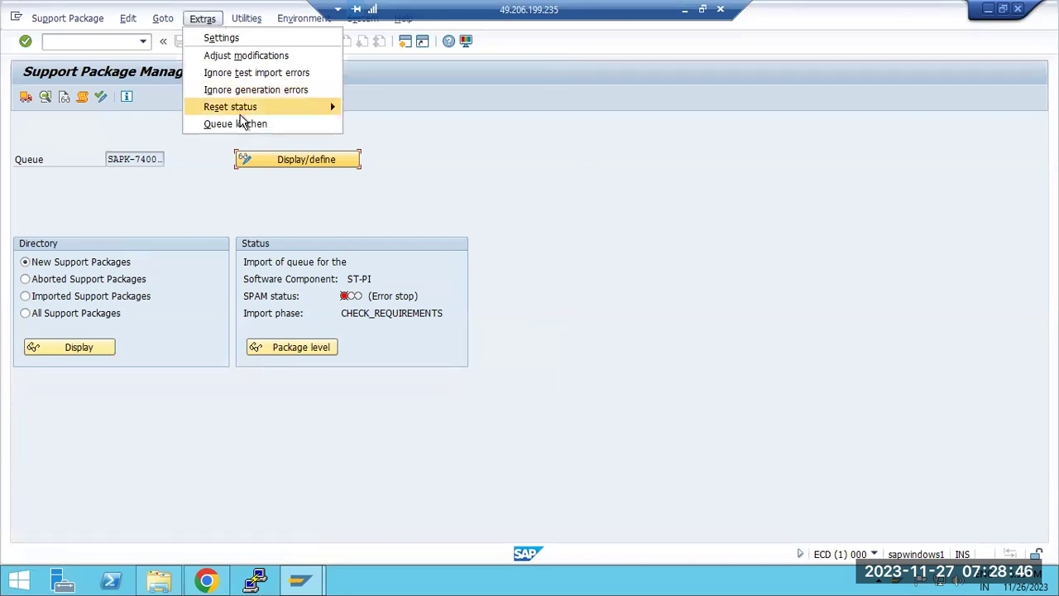
mouse_move(295, 111)
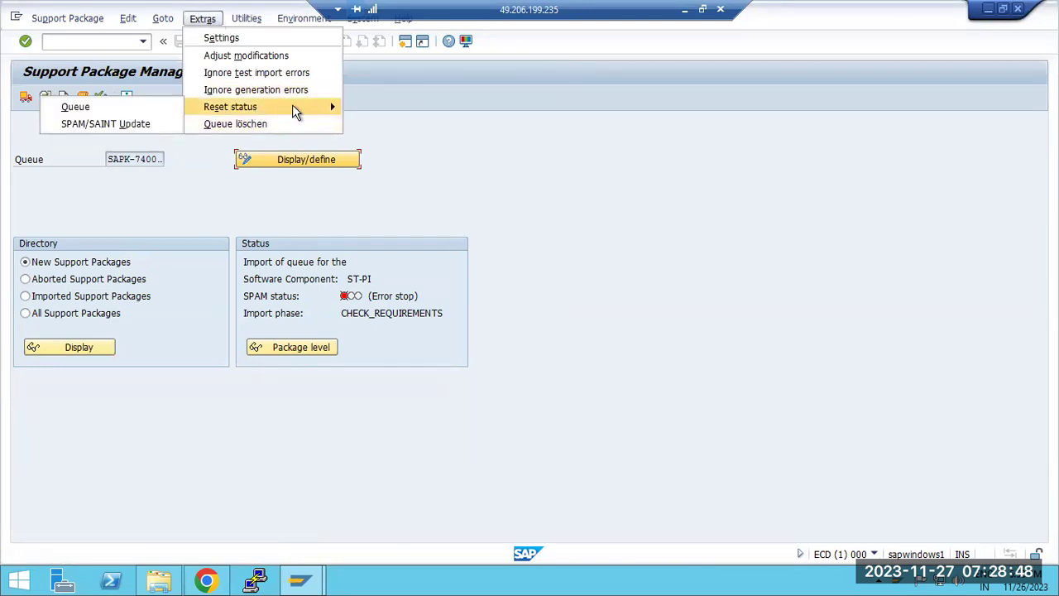
click(125, 105)
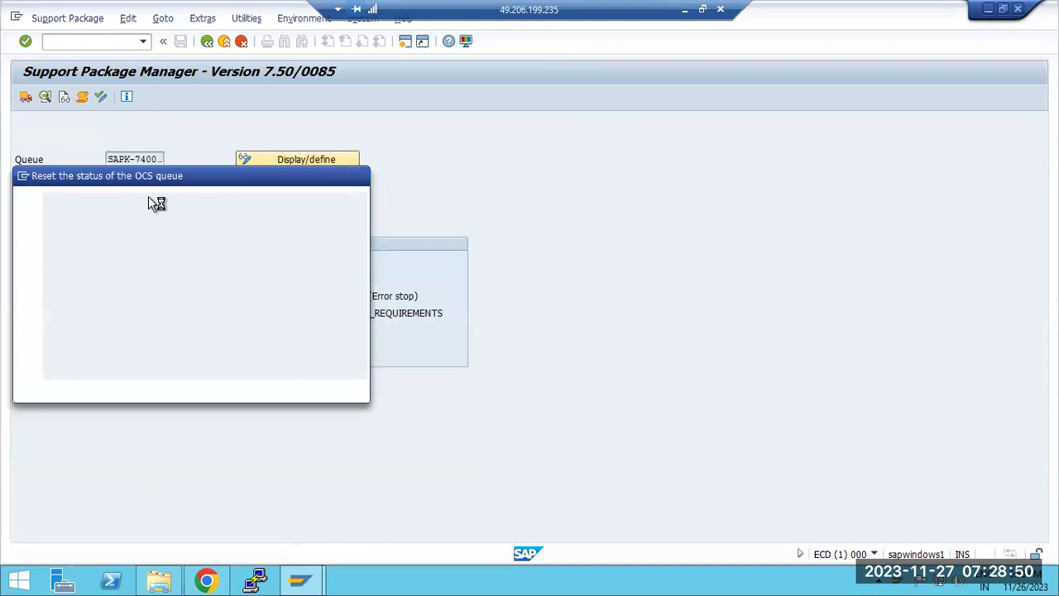
click(85, 389)
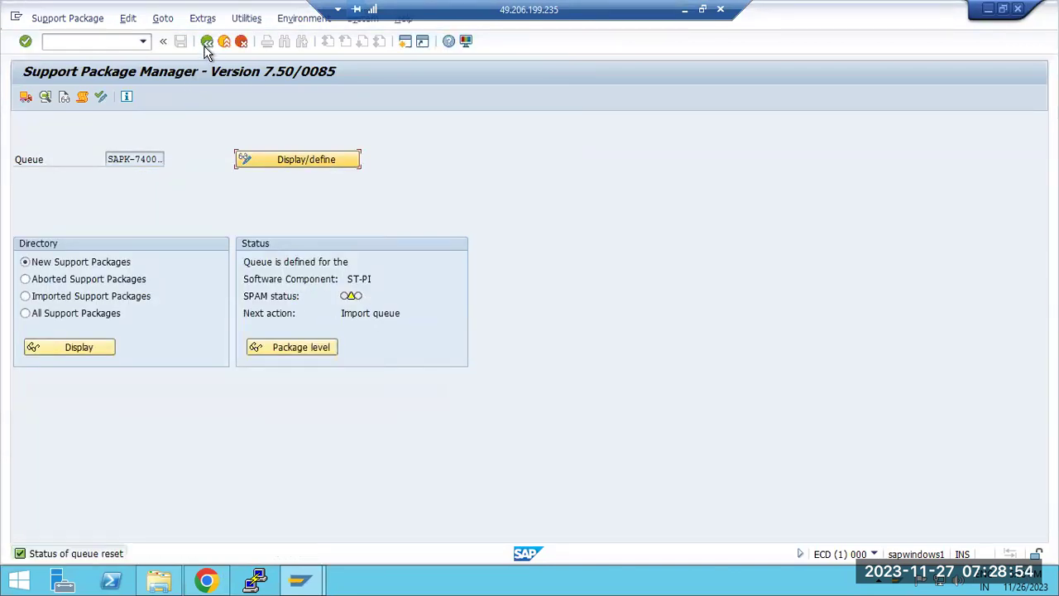
- Go to transaction stms and configure ECD in a new transport domain named DOMAIN_ECD instead of including it in the existing domain
click(207, 41)
text(stms)
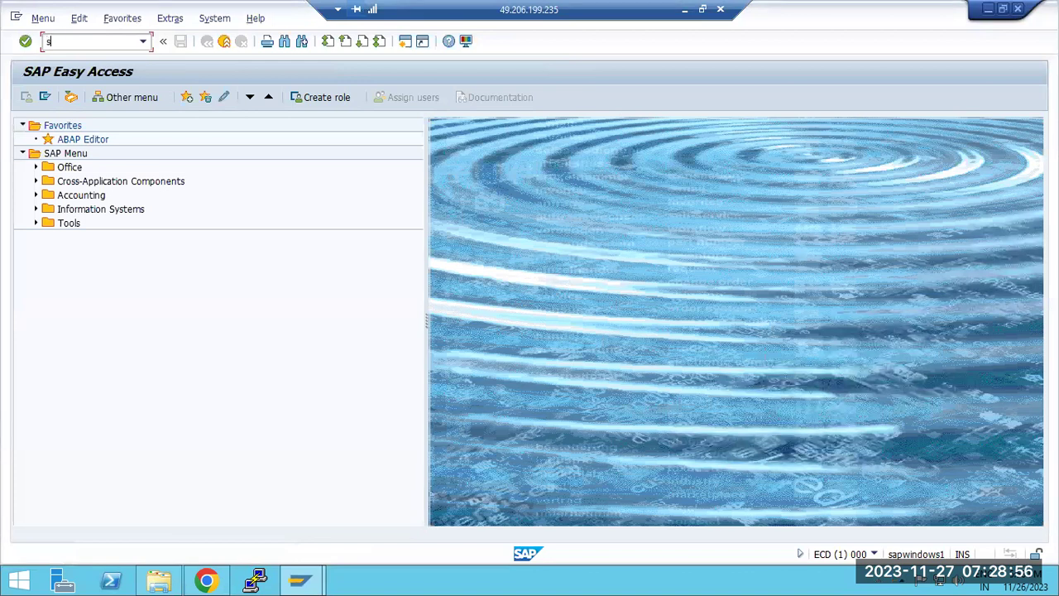
key(Return)
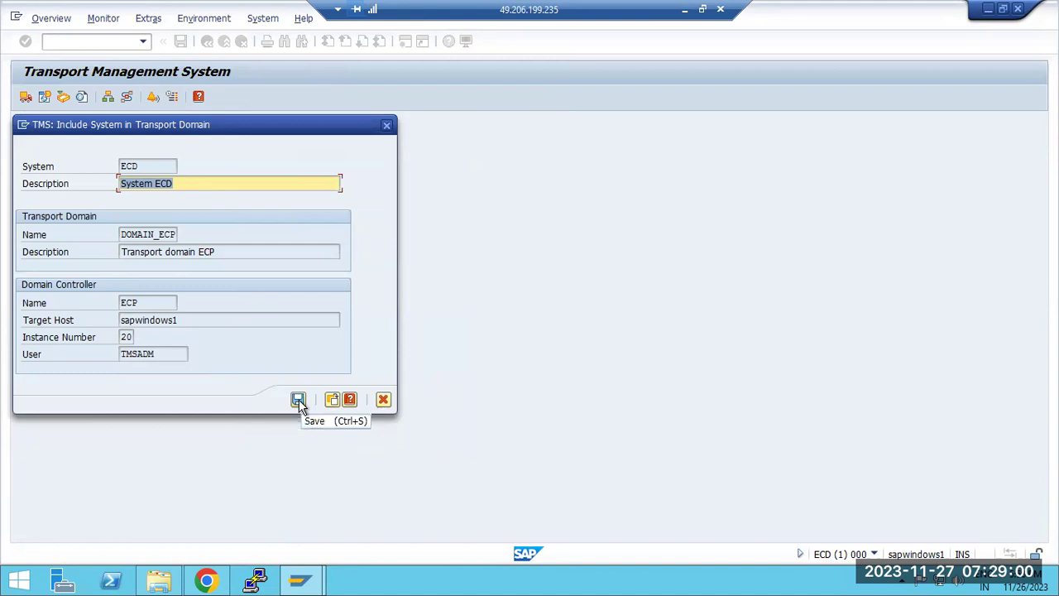
click(334, 401)
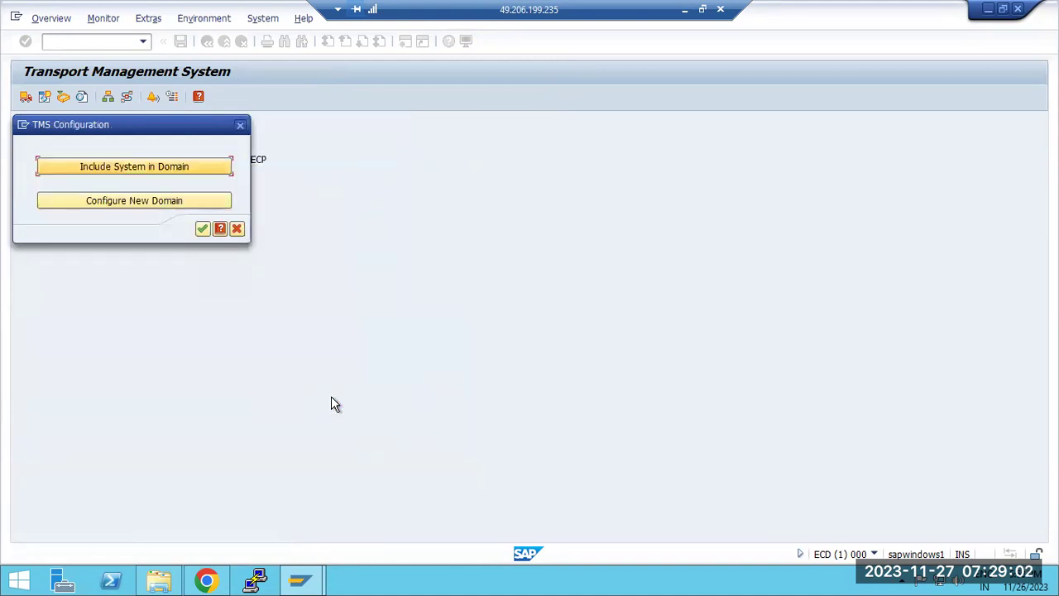
click(124, 202)
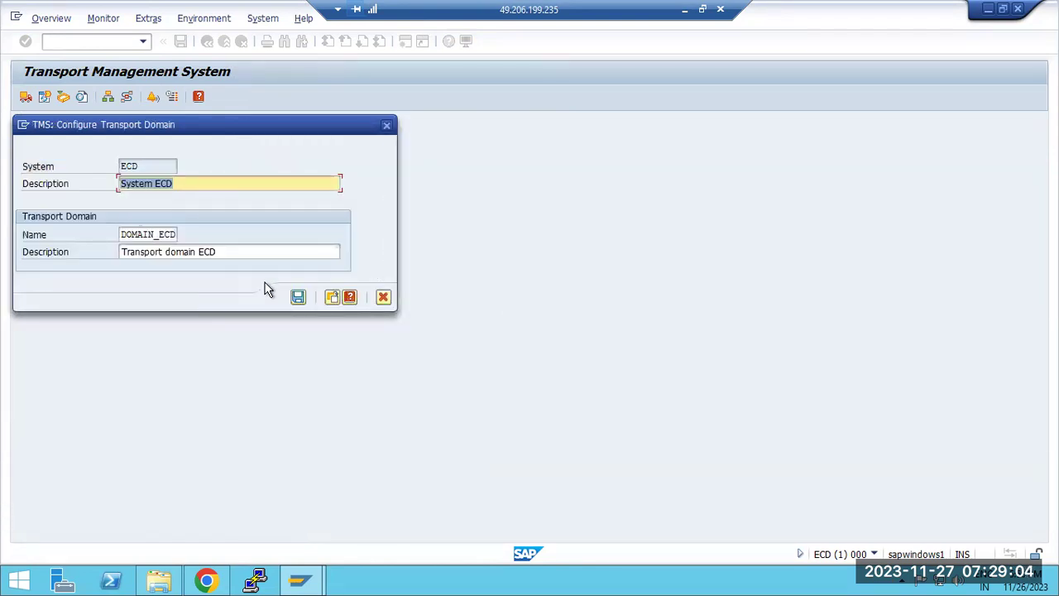
click(297, 297)
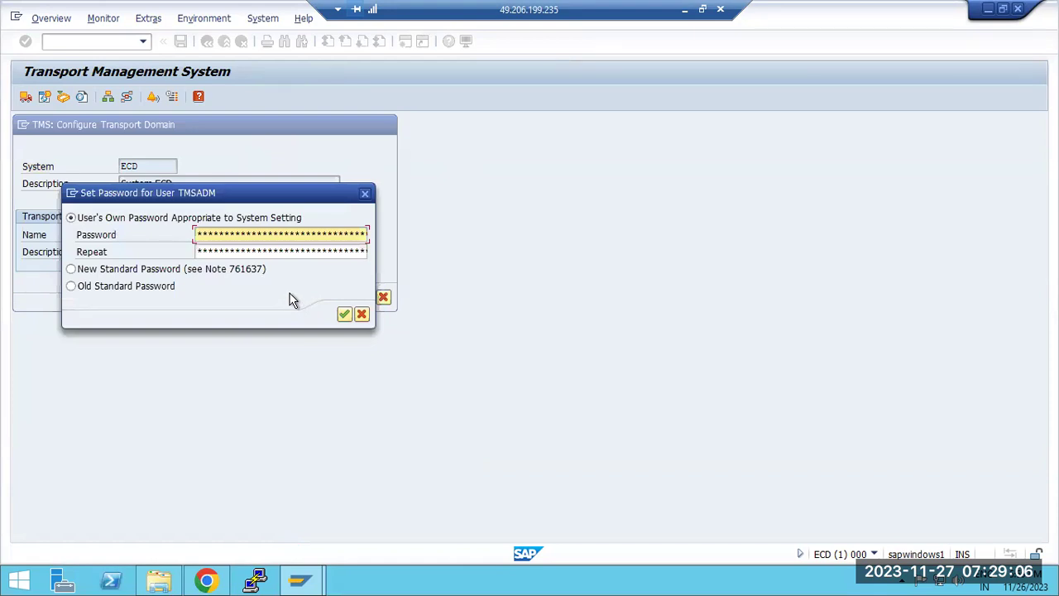
- Enter and repeat the user's own password for TMSADM, and confirm it
text(ORD)
key(Tab)
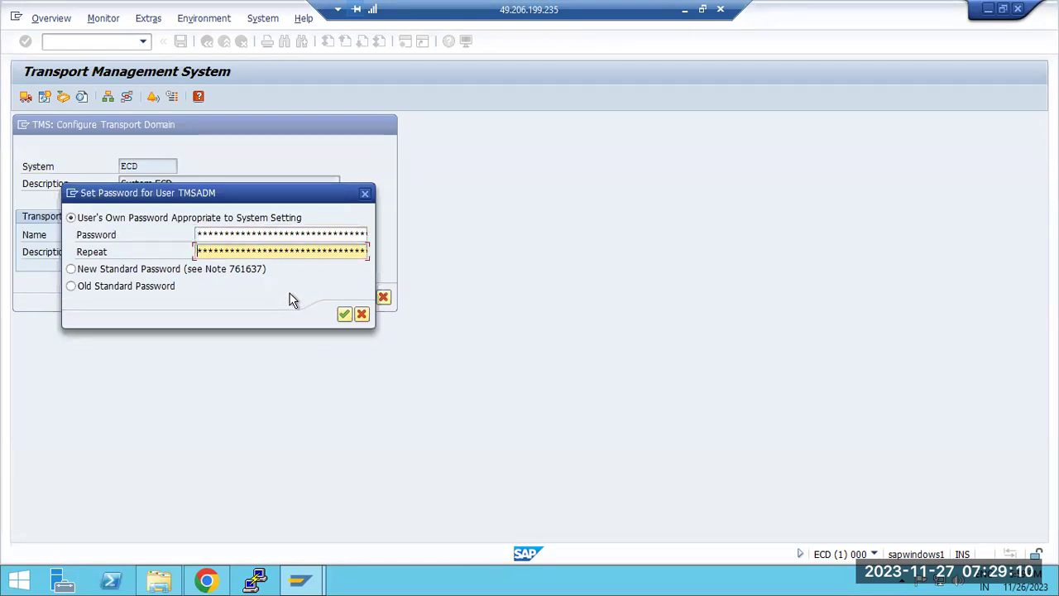
text(PASSWORD)
key(Return)
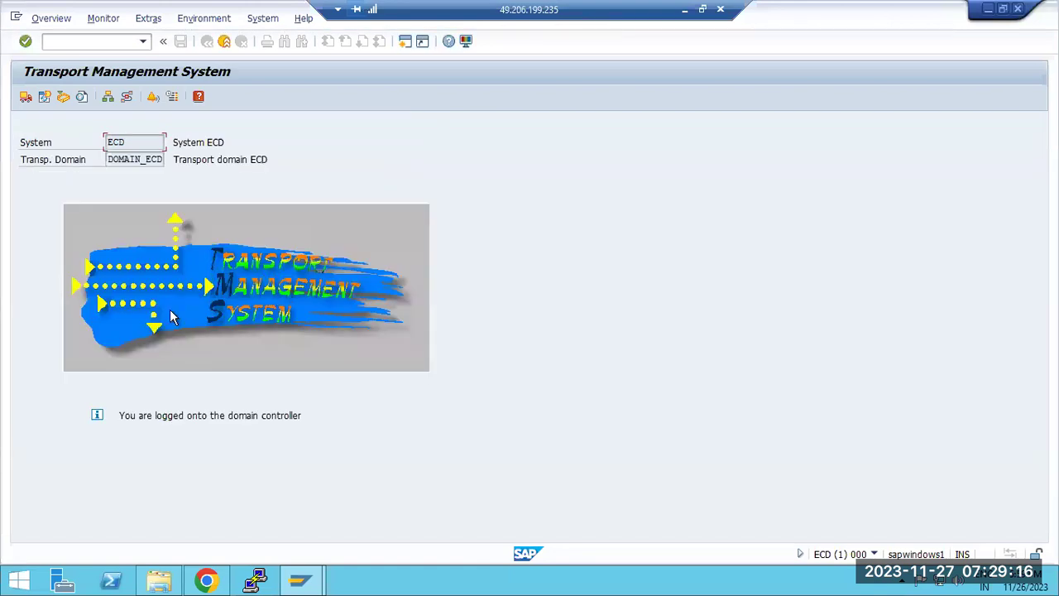
- Display the import overview of domain DOMAIN_ECD and return to the SAP Easy Access screen
click(24, 96)
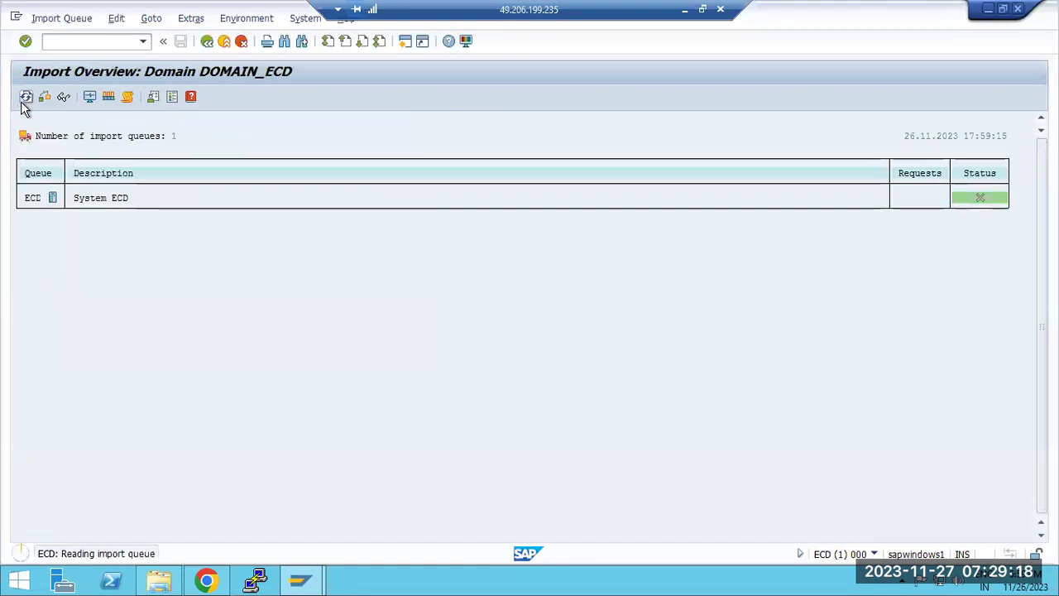
click(206, 42)
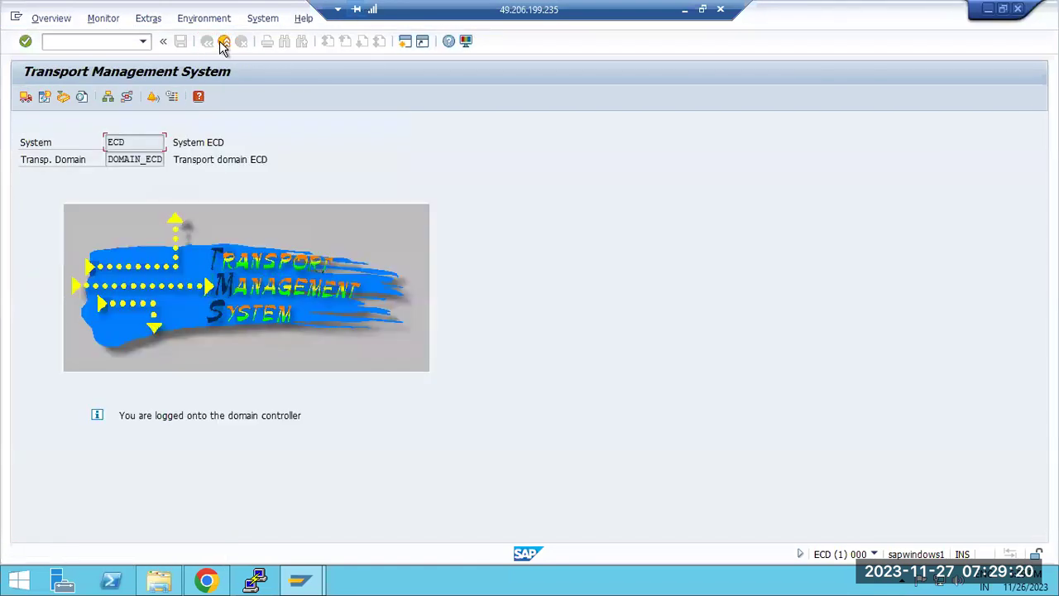
click(224, 41)
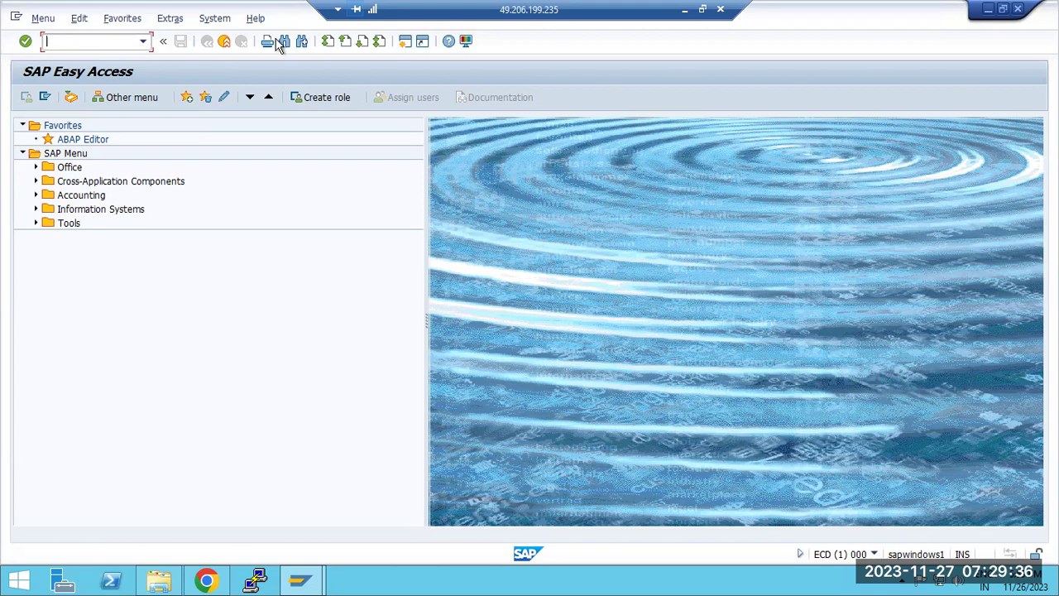
- Log off from the ECD system and continue the Extraction step of Software Update Manager in Chrome
click(1018, 9)
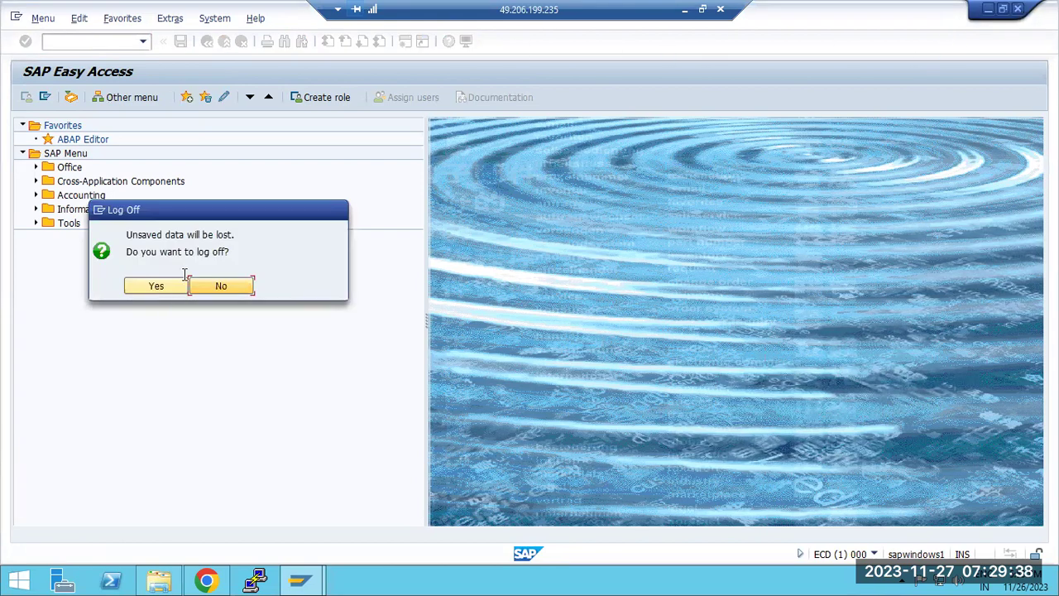
click(157, 286)
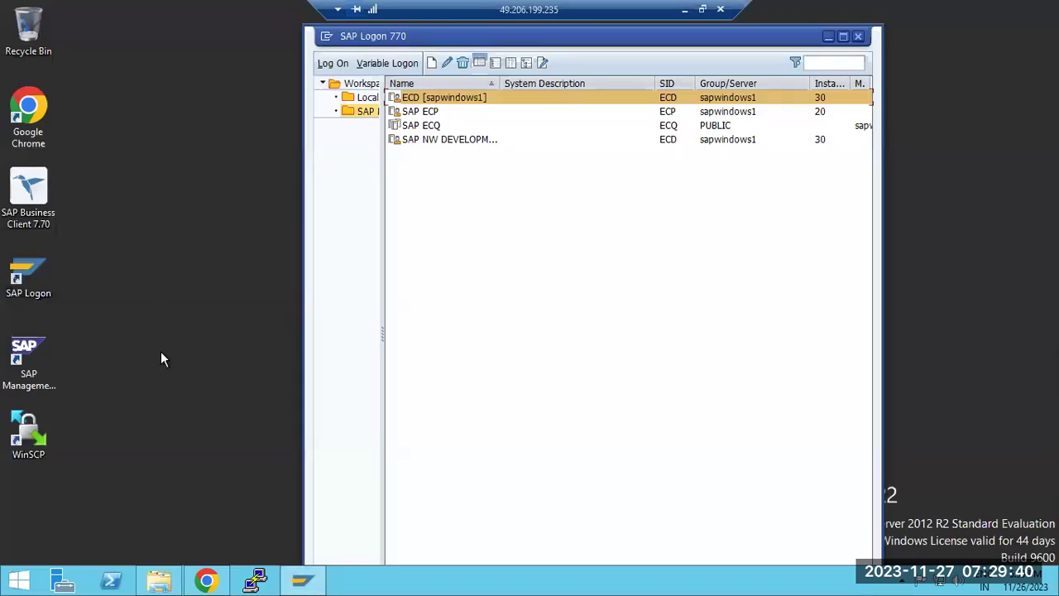
click(206, 579)
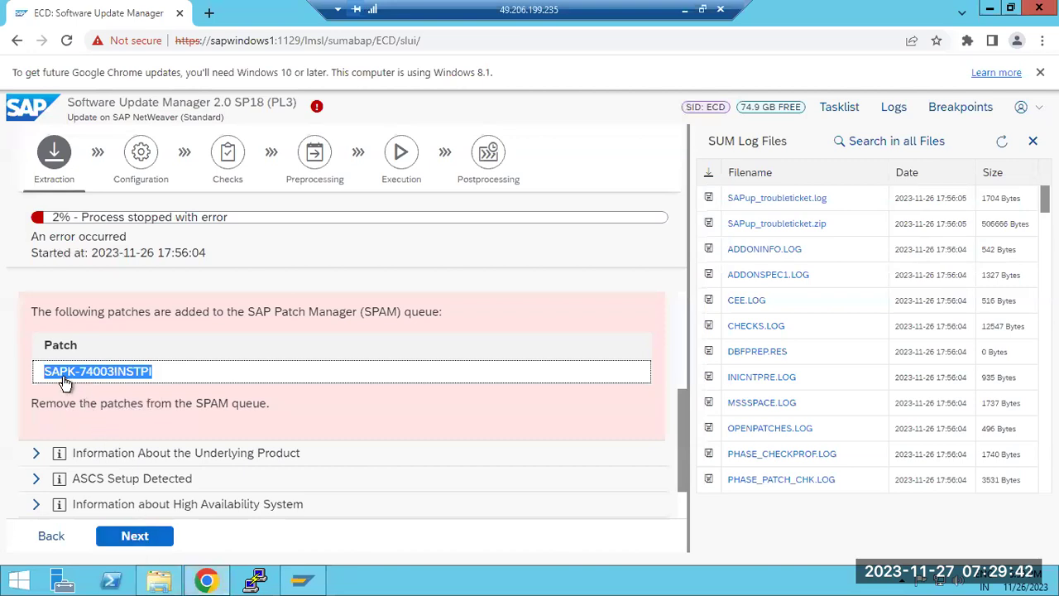
click(134, 537)
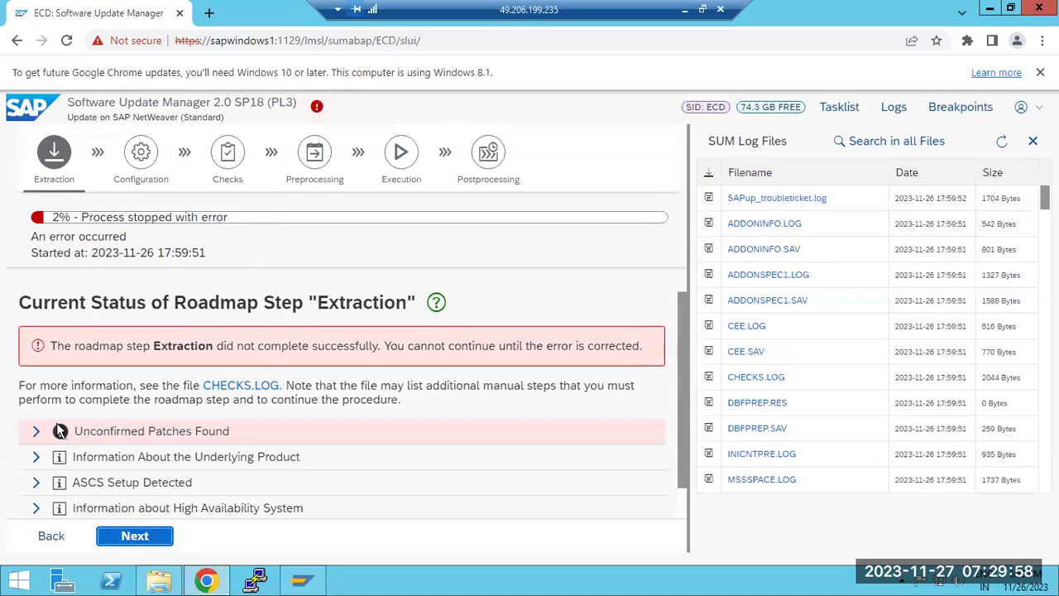
- Expand the Unconfirmed Patches Found entry and check which patch has to be removed from the SPAM queue
click(39, 431)
scroll(213, 430, down, 2)
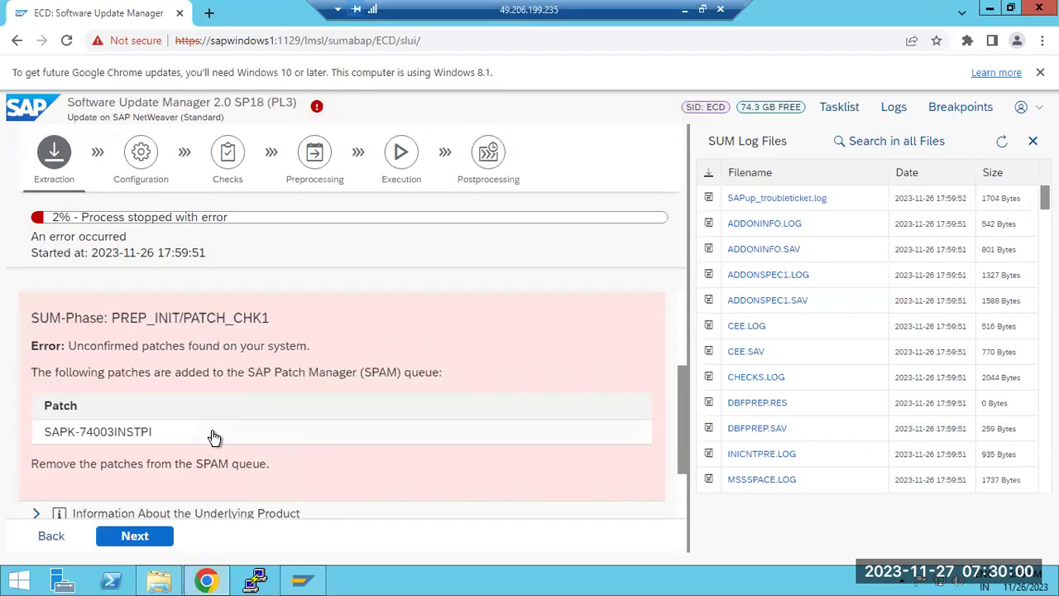
drag(42, 432, 150, 436)
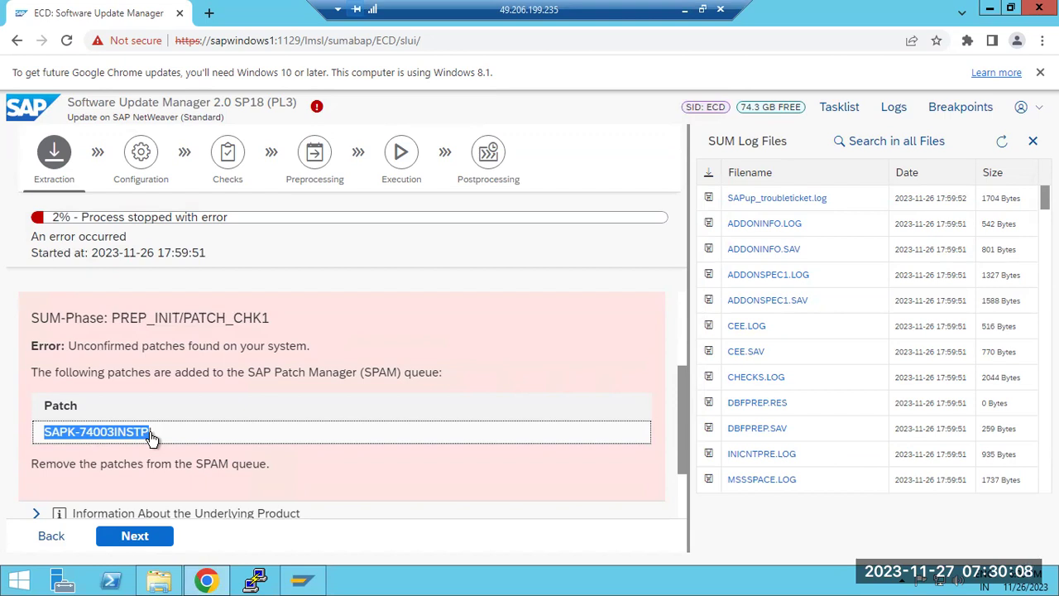
scroll(189, 486, down, 1)
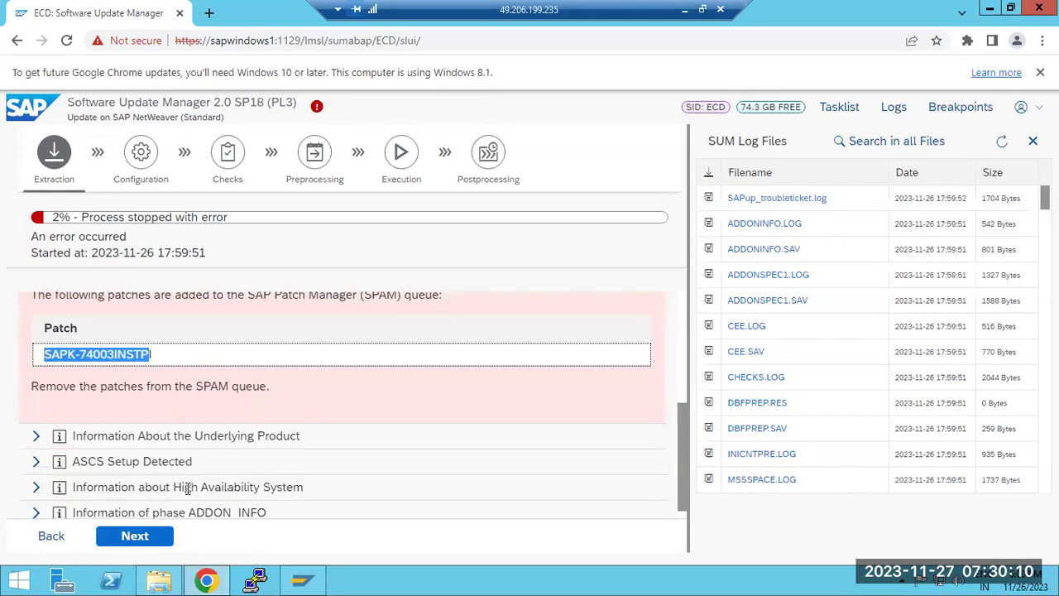
- Switch to SAP Logon and log on to ECD in client 000 as ddic, entering the account password
click(300, 580)
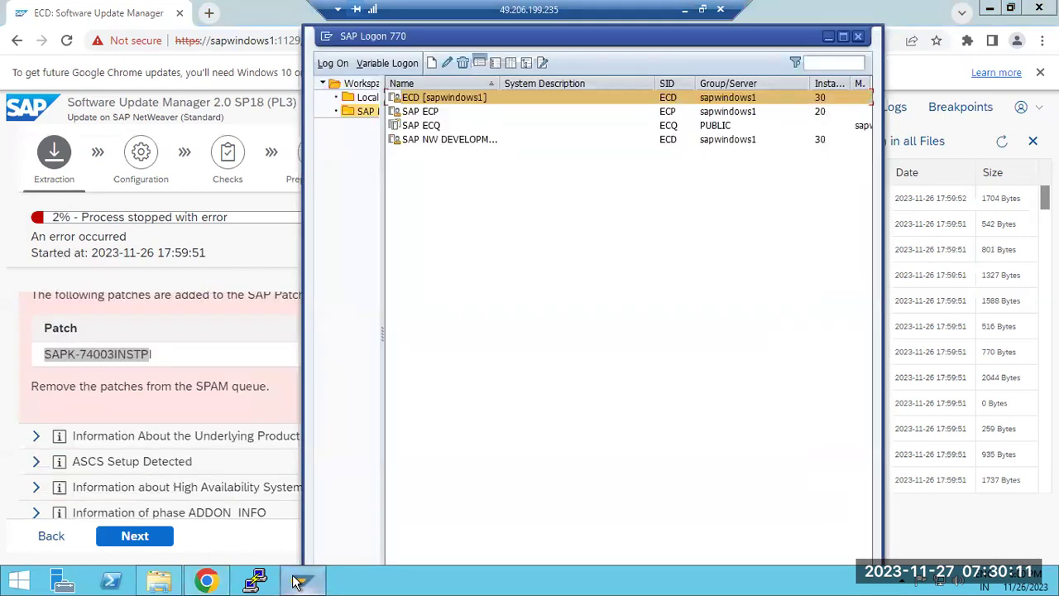
double_click(424, 100)
click(138, 125)
key(BackSpace)
key(BackSpace)
key(BackSpace)
text(000)
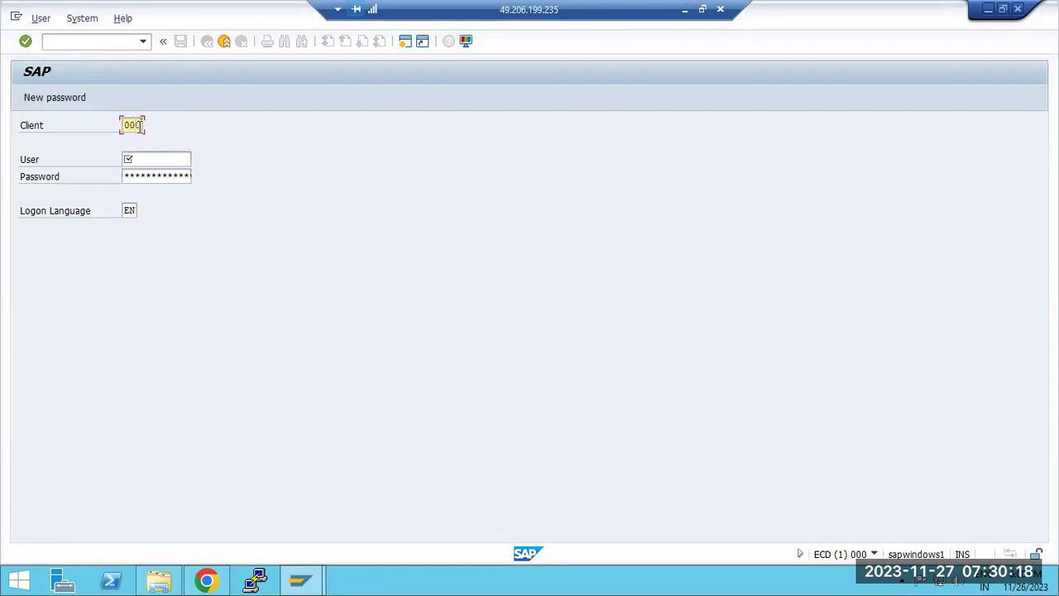
key(Tab)
text(ddic)
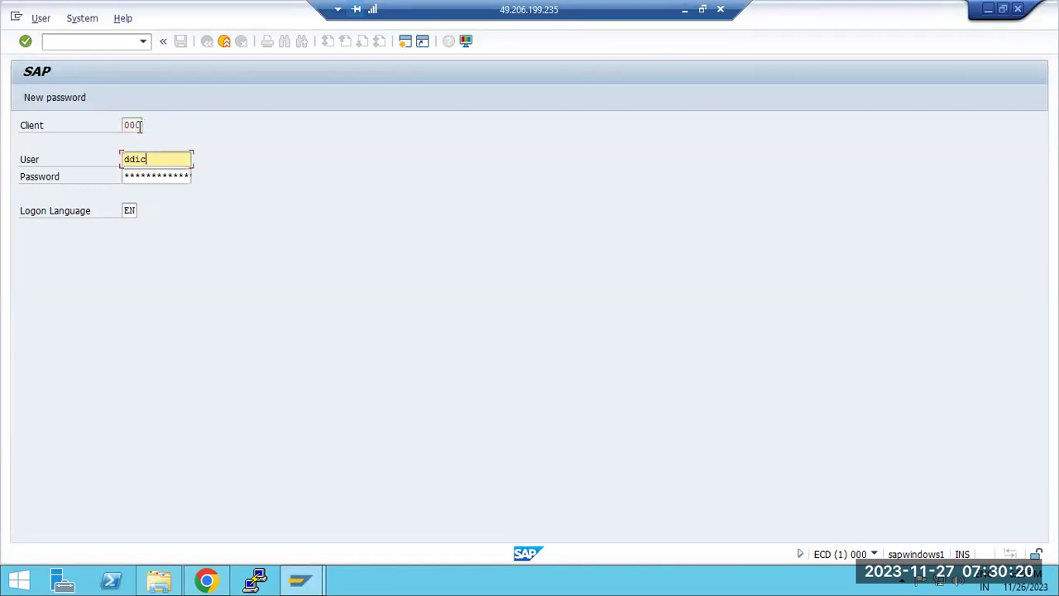
key(Tab)
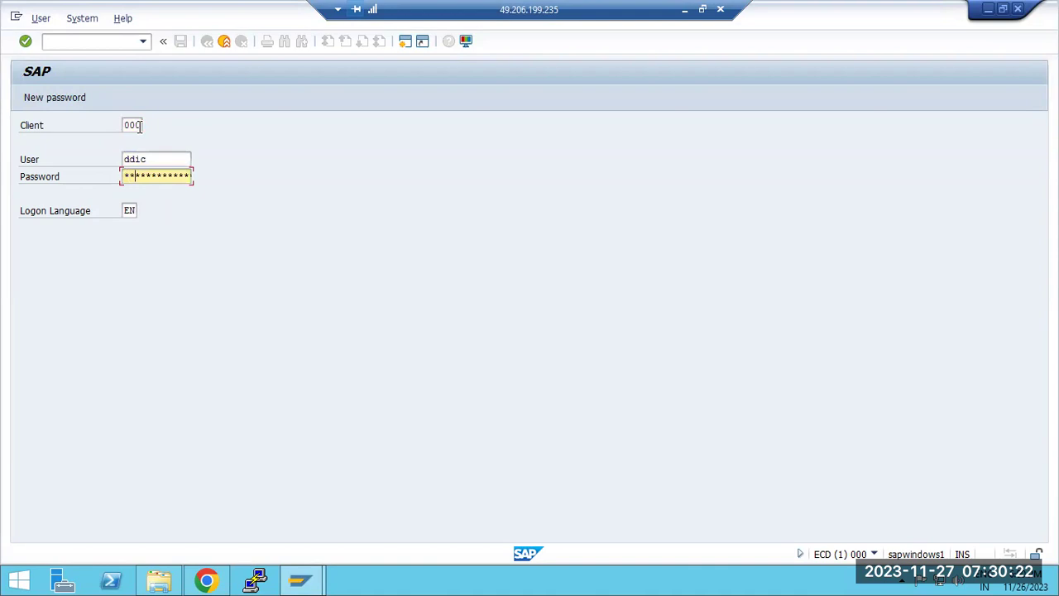
key(Return)
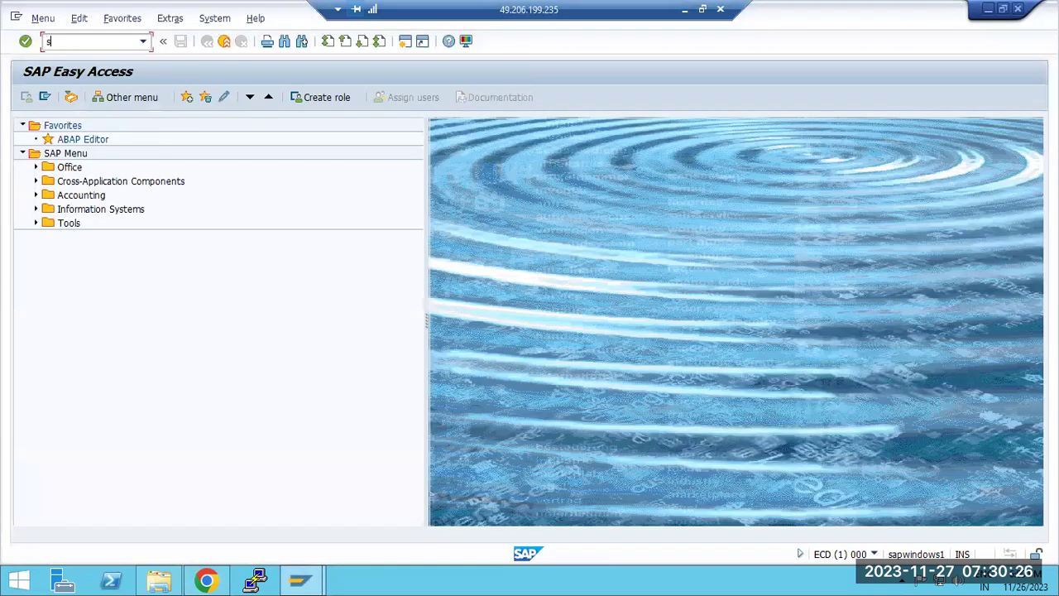
- Start transaction spam and reset the status of the queue in Support Package Manager, confirming the reset
text(spam)
key(Return)
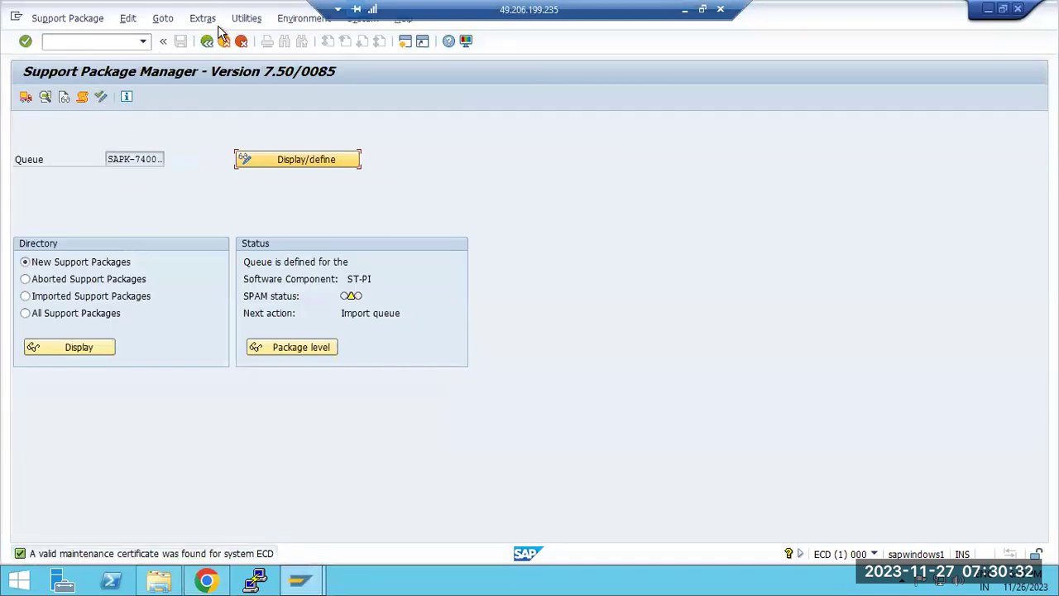
click(243, 19)
mouse_move(204, 19)
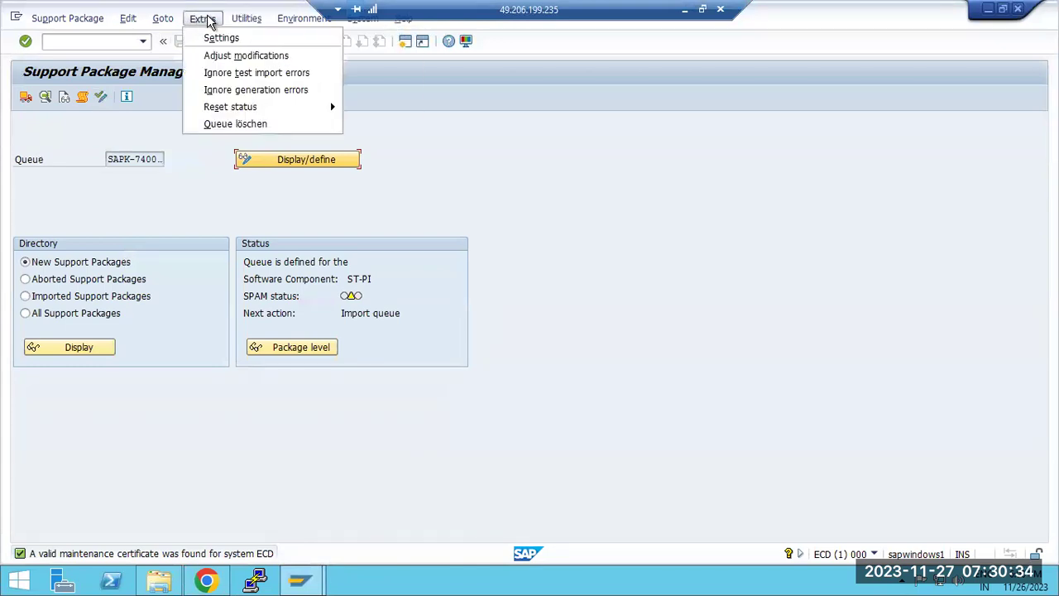
mouse_move(271, 108)
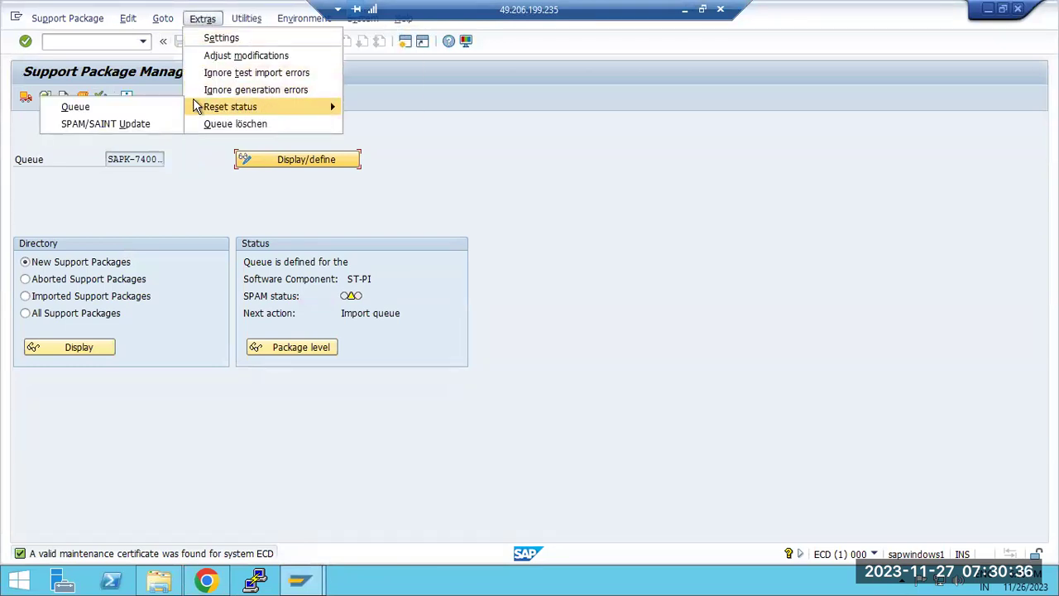
click(87, 107)
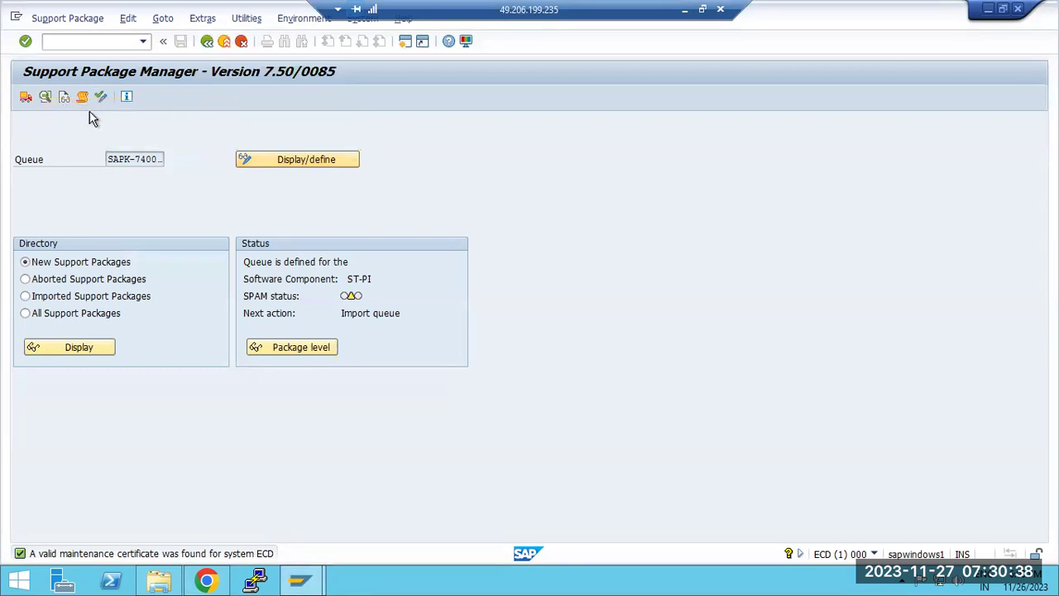
click(81, 386)
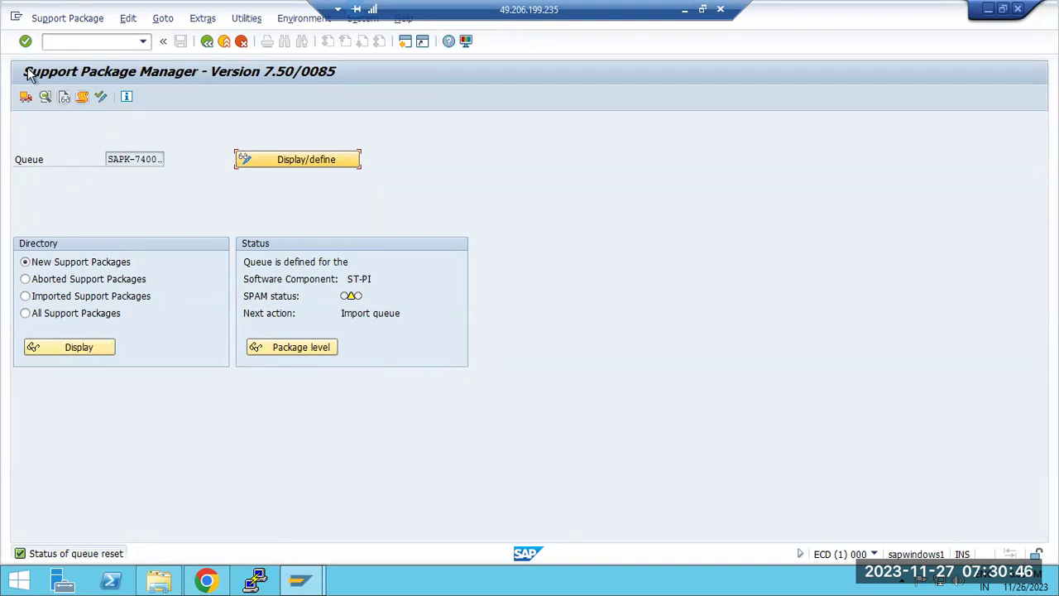
- Display the import status of the queue in Support Package Manager and close the status dialog
click(59, 22)
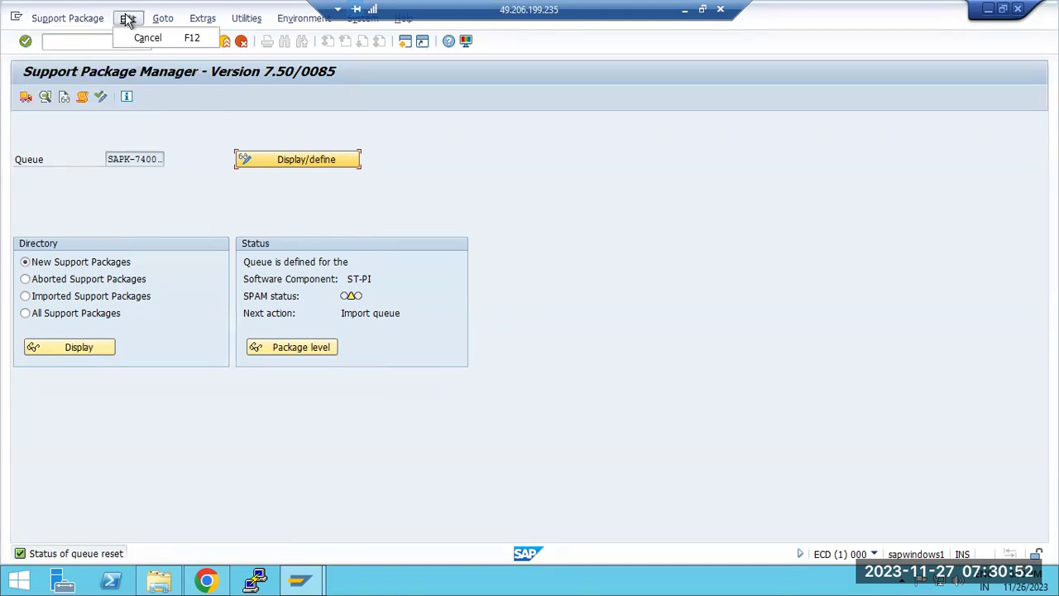
mouse_move(160, 23)
mouse_move(232, 47)
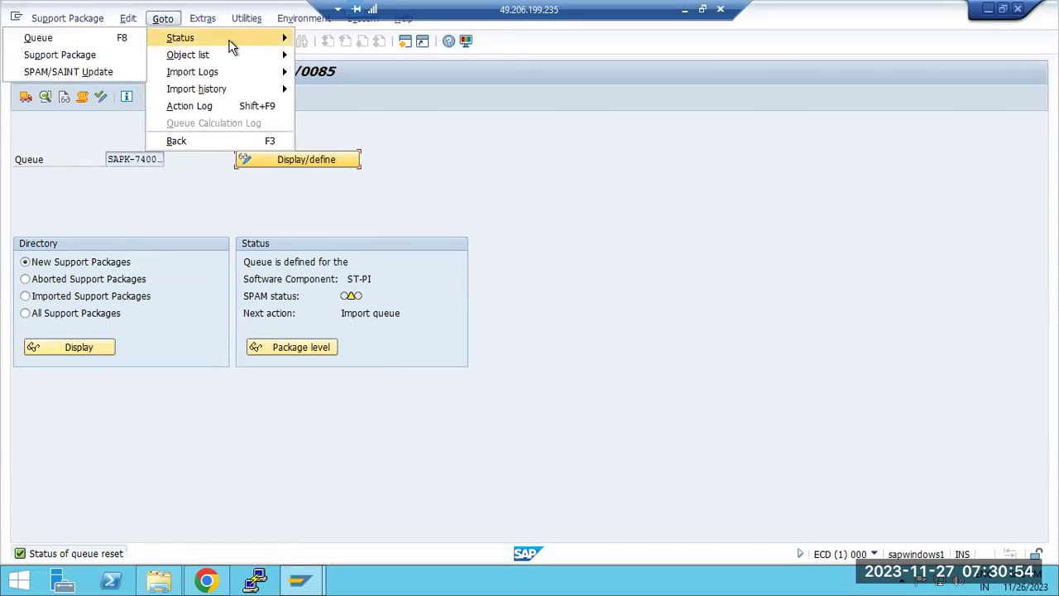
click(81, 38)
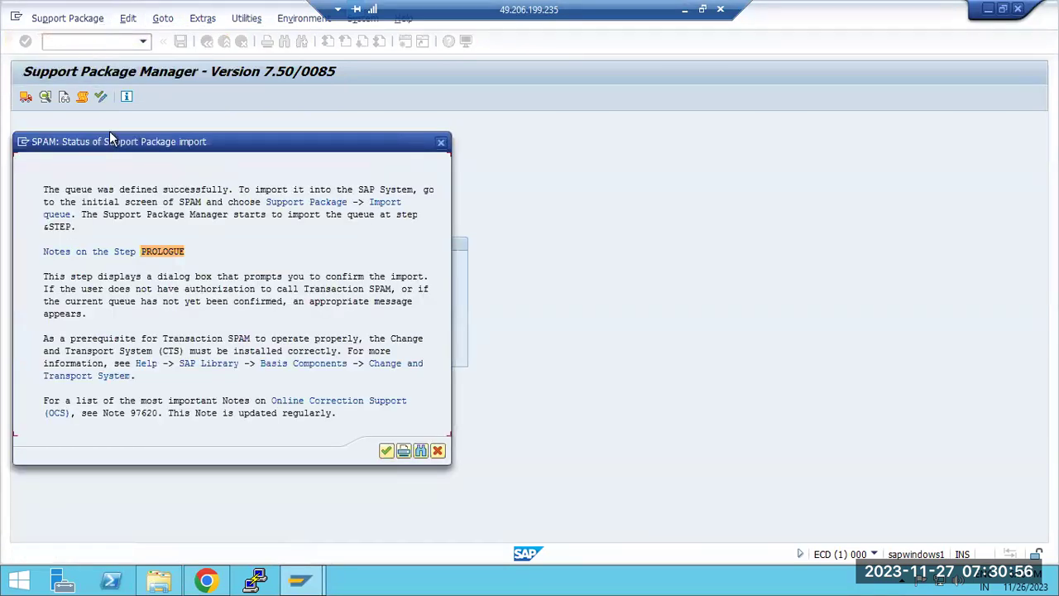
click(386, 450)
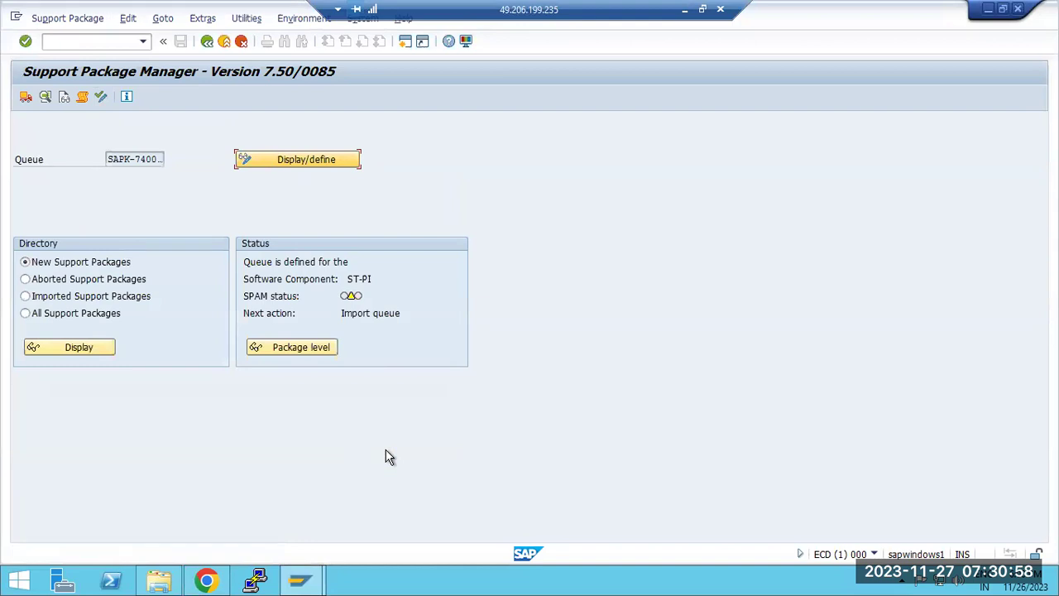
click(163, 19)
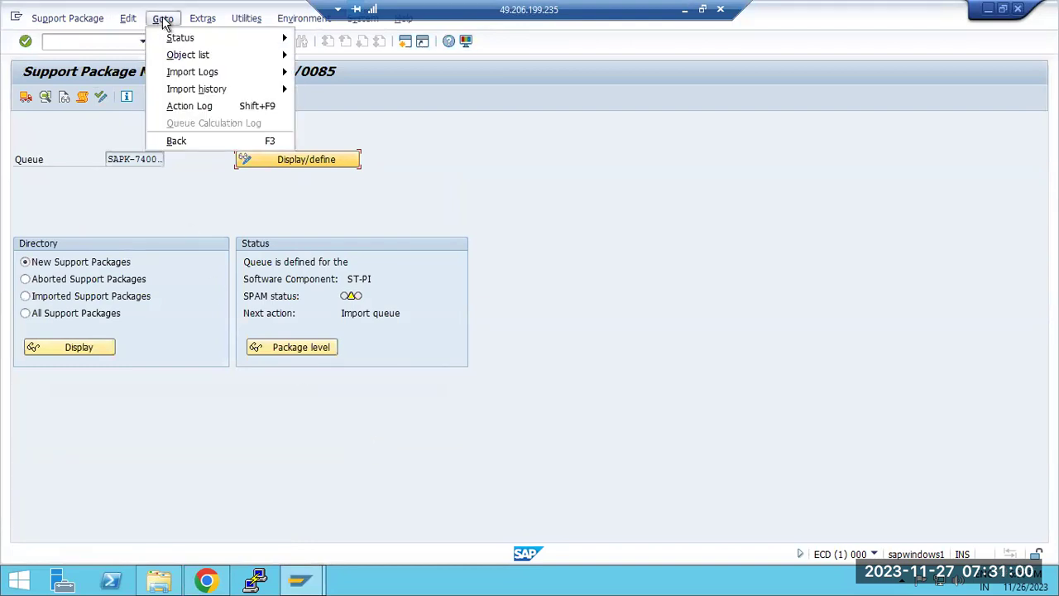
mouse_move(200, 40)
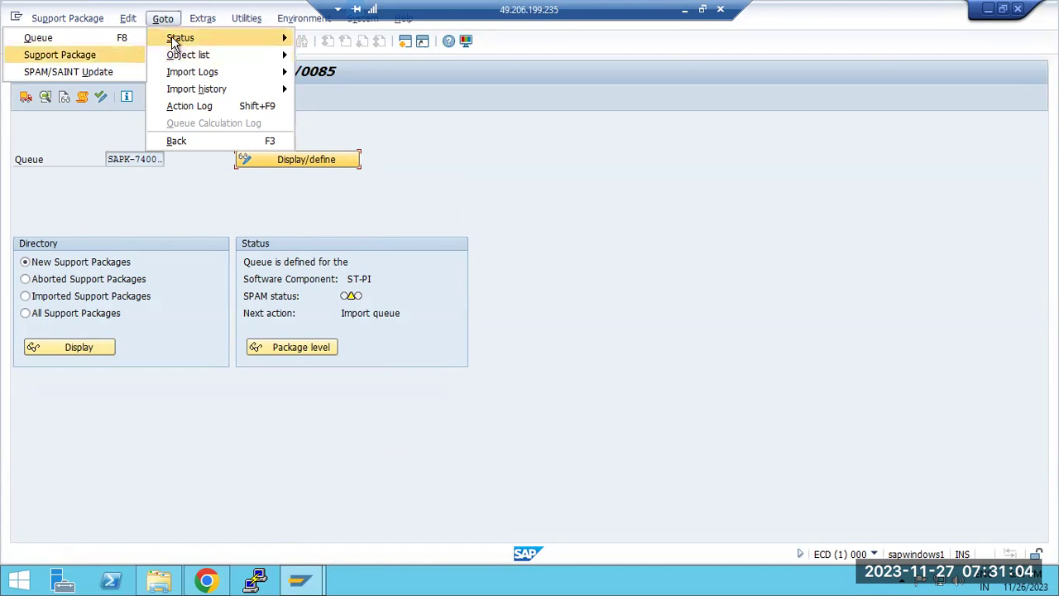
mouse_move(246, 23)
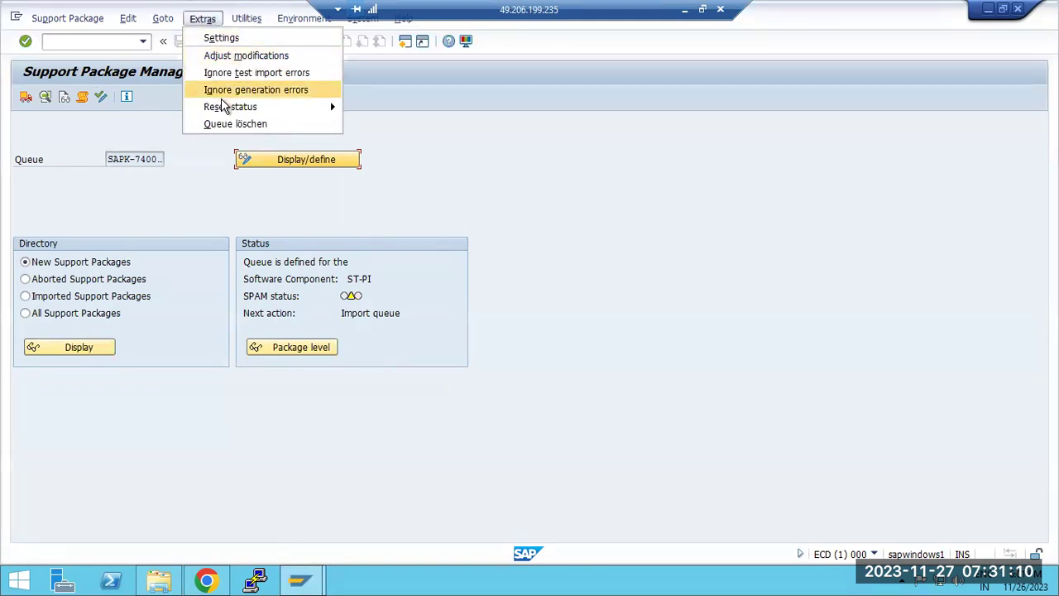
mouse_move(224, 106)
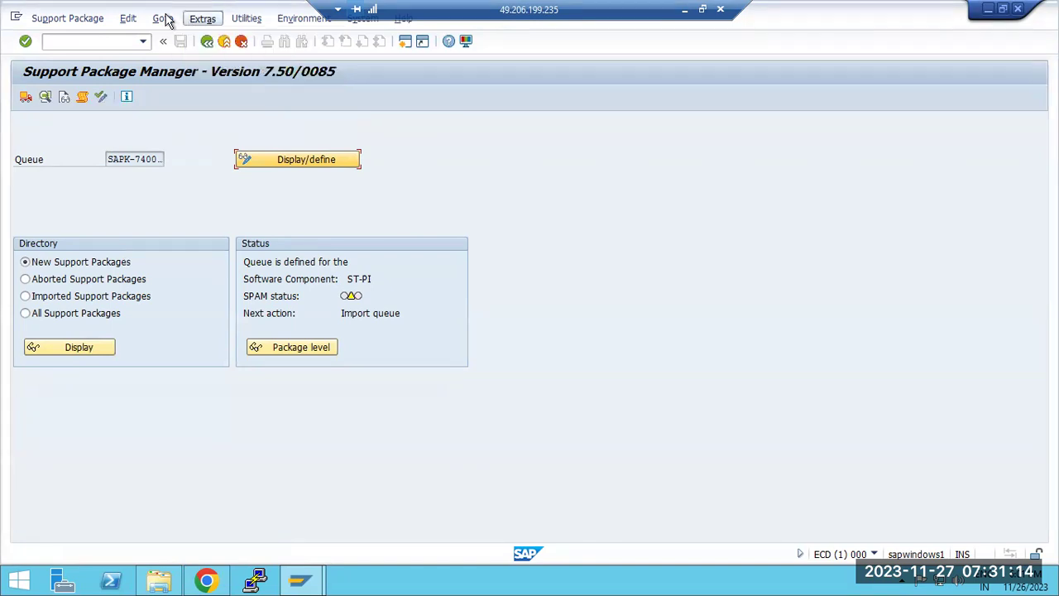
mouse_move(166, 20)
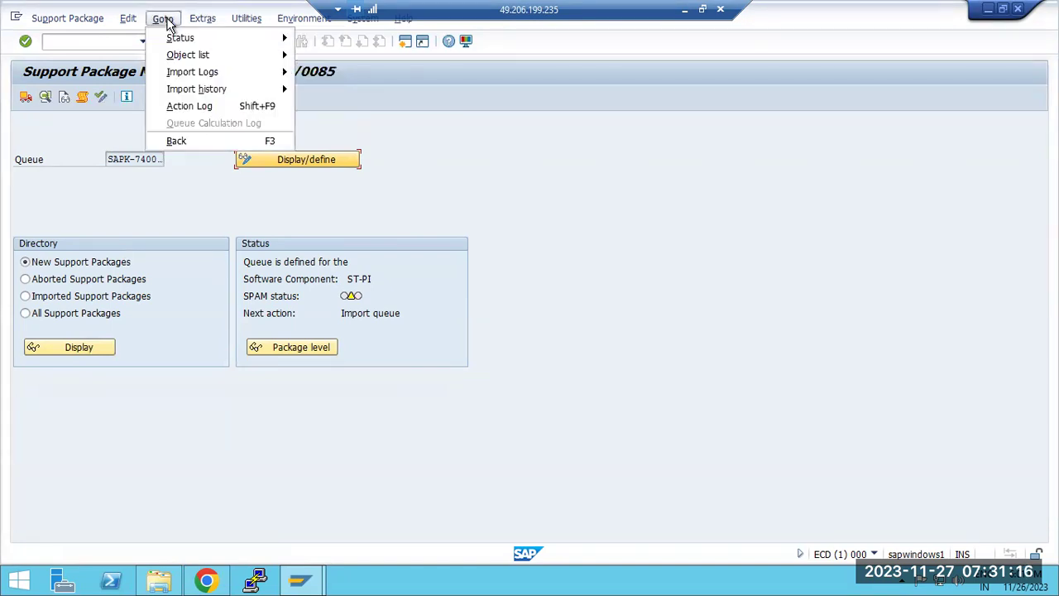
mouse_move(79, 22)
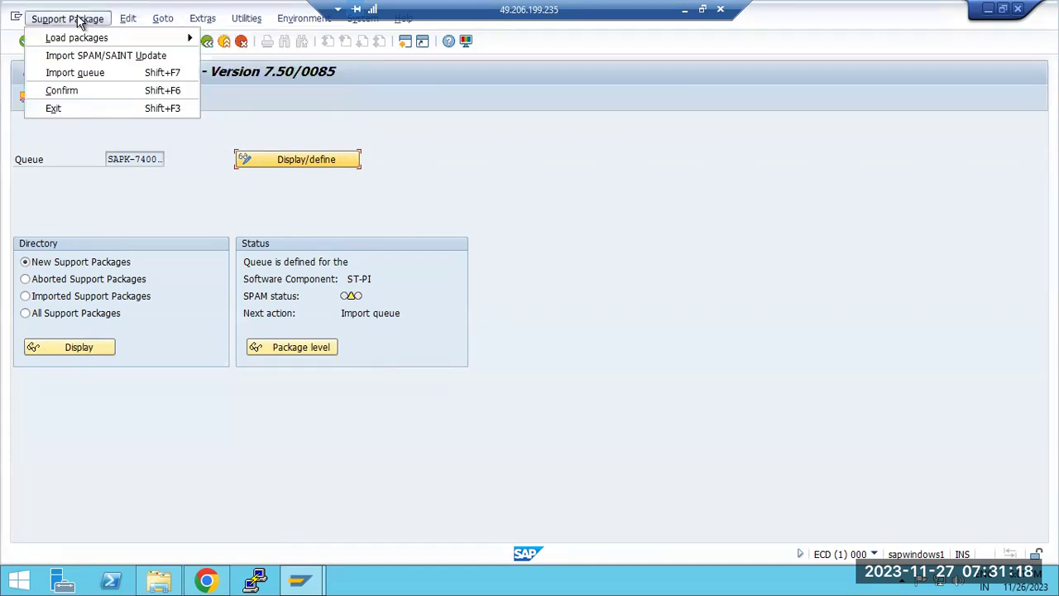
mouse_move(77, 40)
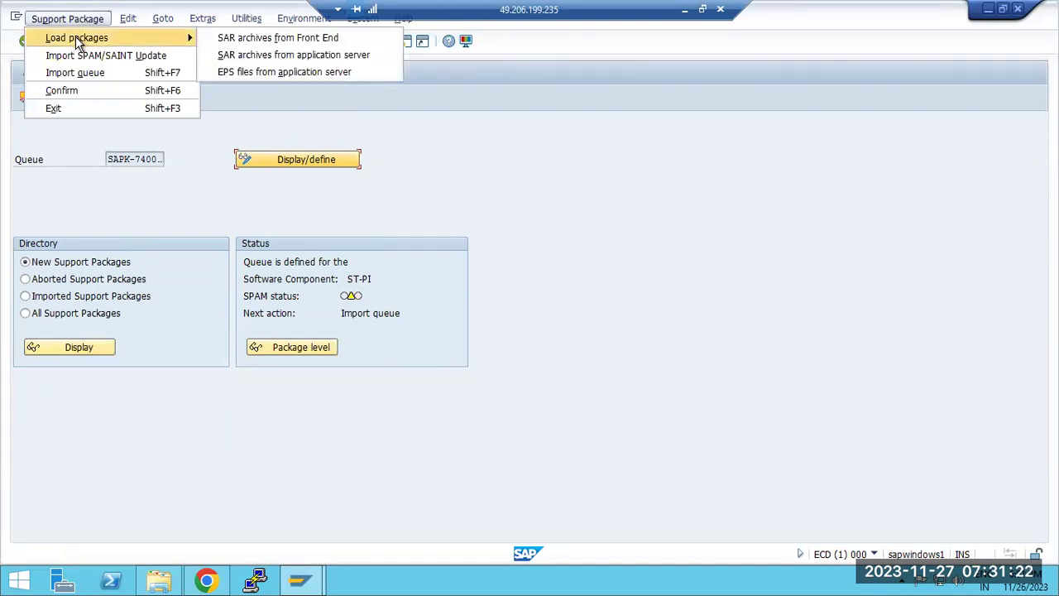
click(163, 390)
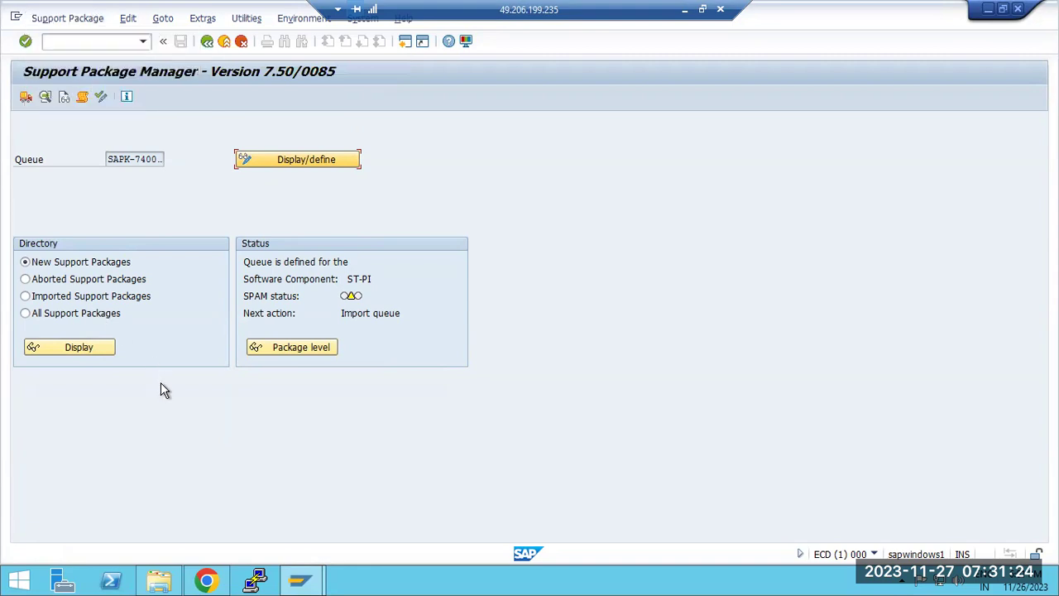
- Display the ST-PI queue, delete it with package SAPK-74003INSTPI, confirm the deletion and leave Support Package Manager
click(250, 161)
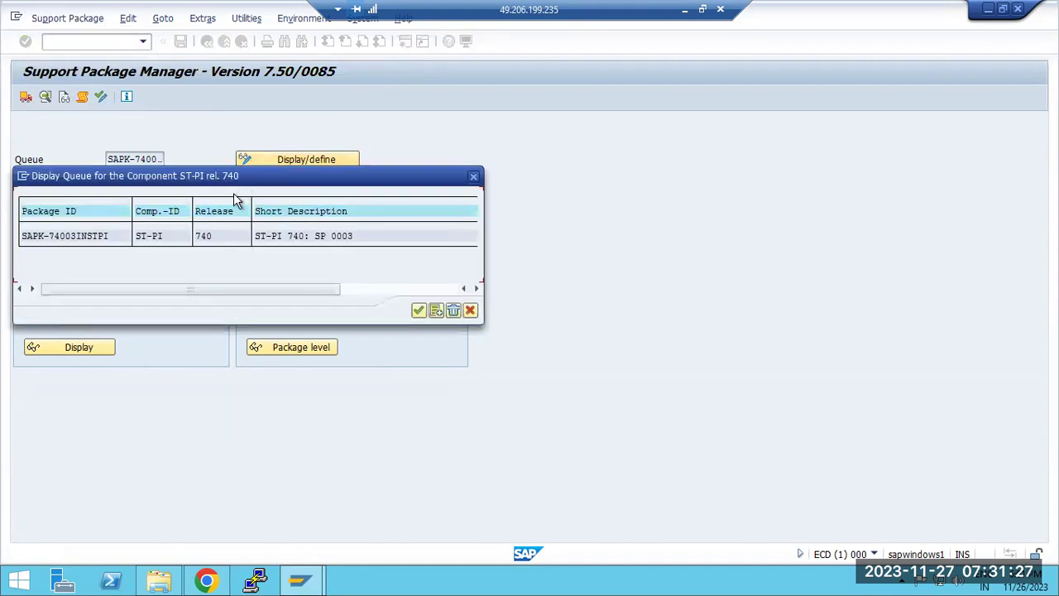
click(453, 310)
click(212, 286)
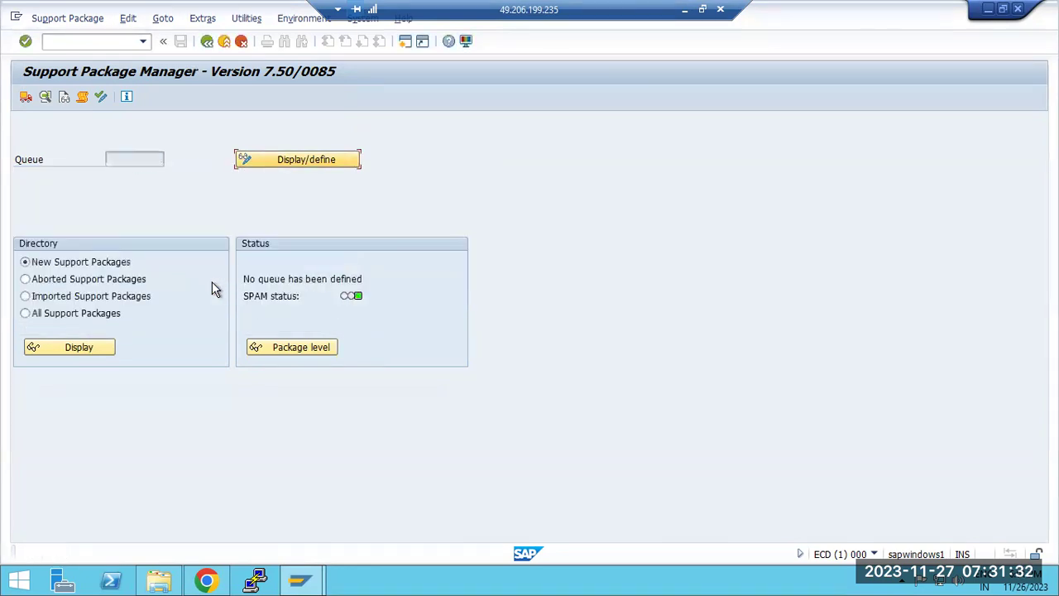
click(207, 41)
- Switch to Chrome, continue the Extraction step of Software Update Manager and refresh the list of SUM log files
click(228, 573)
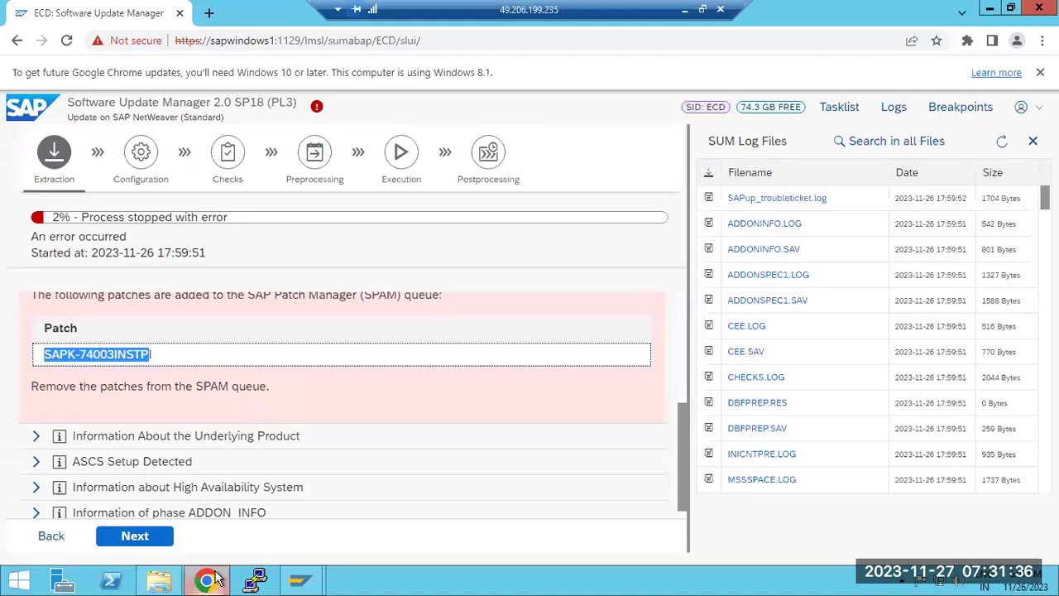
click(138, 546)
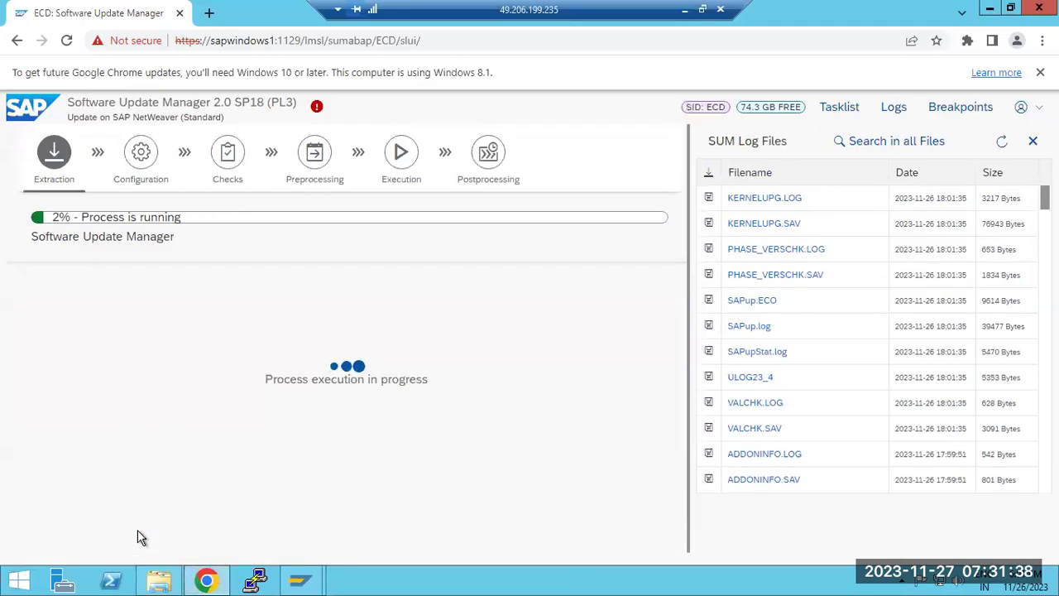
click(999, 143)
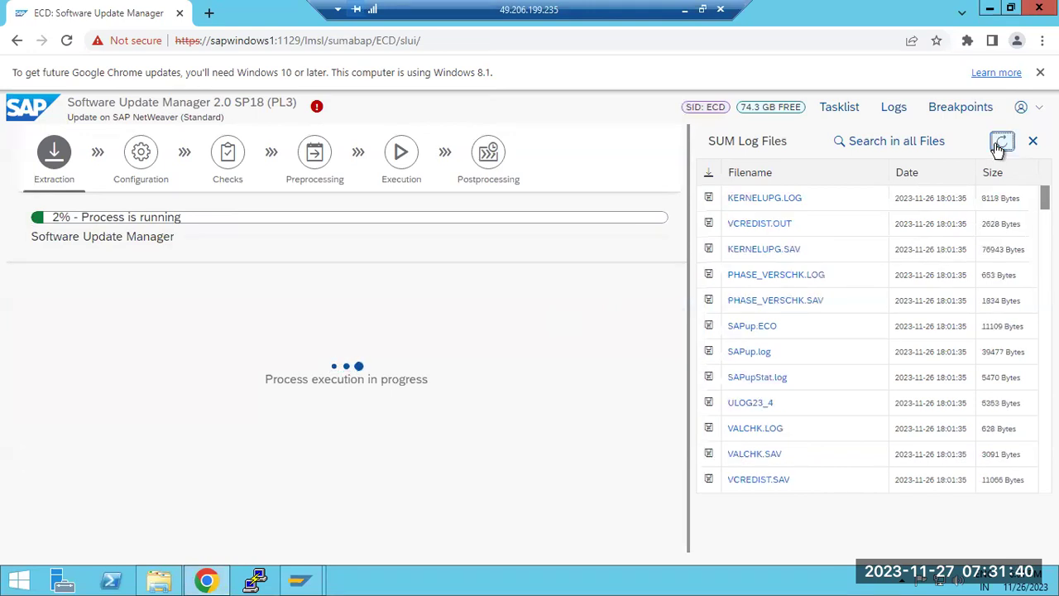
- Switch to the ECD session in SAP GUI, start transaction spam again and check the queue and SPAM status
mouse_move(299, 579)
click(345, 532)
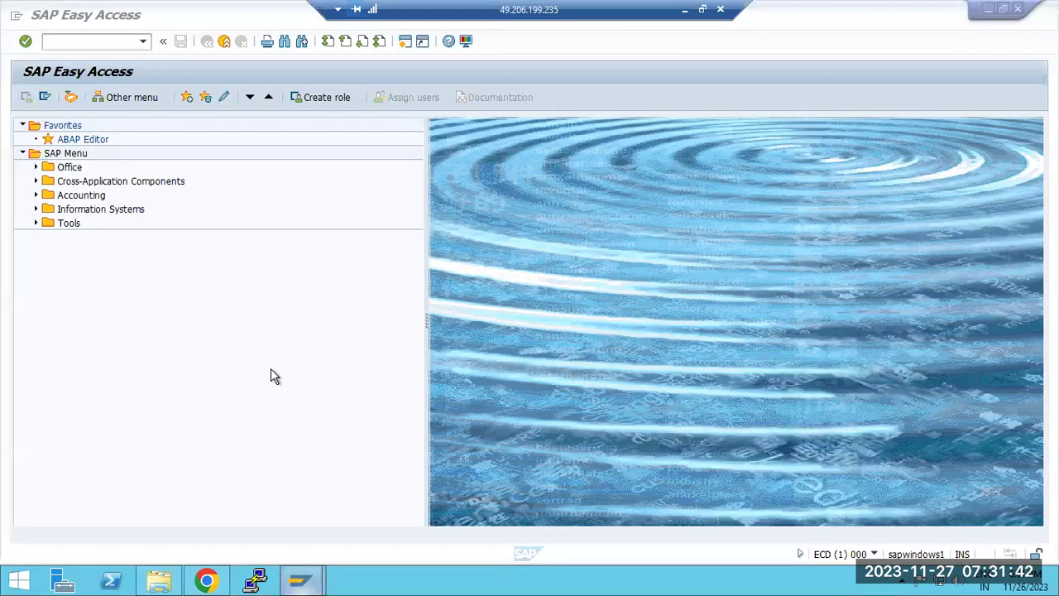
click(143, 41)
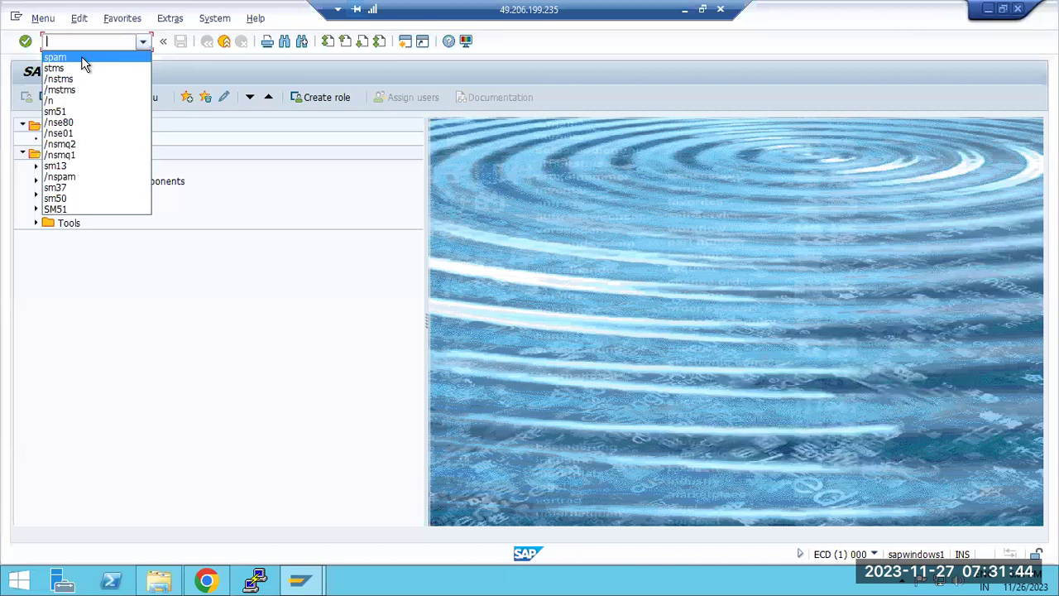
click(82, 58)
key(Return)
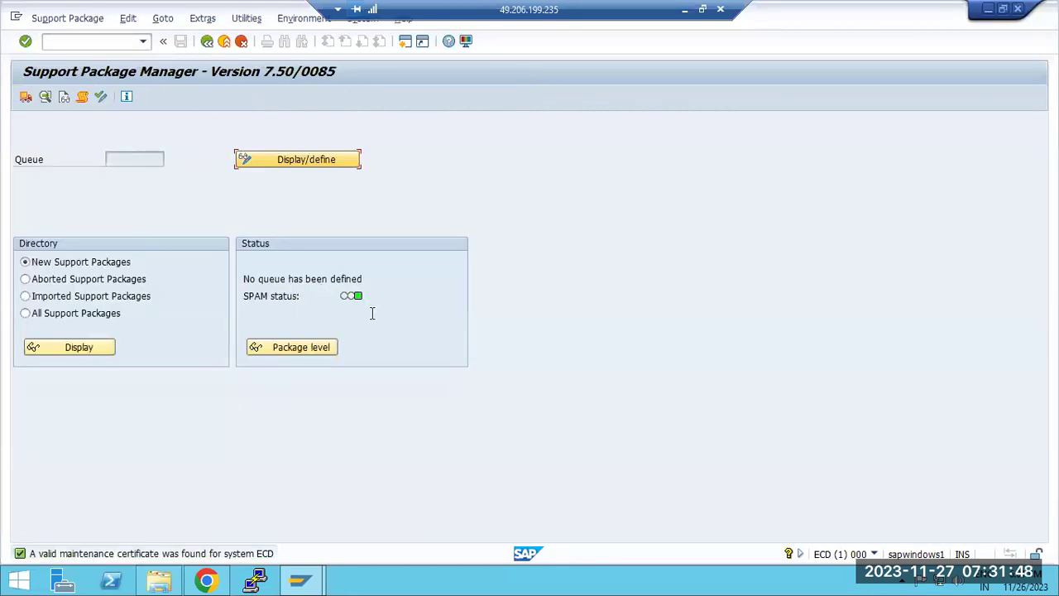
click(354, 295)
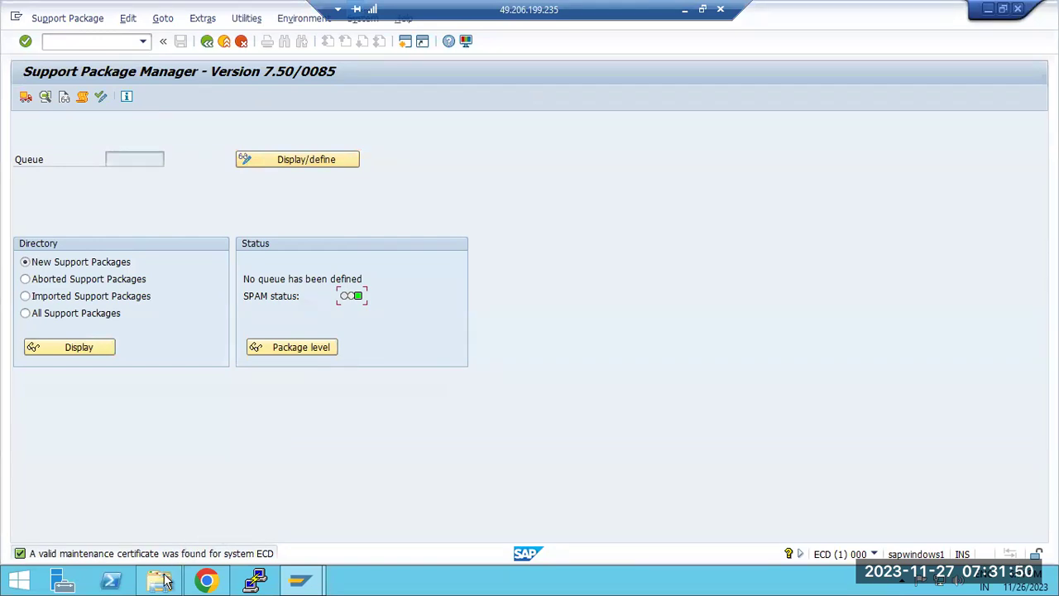
- Return to Software Update Manager in Chrome and check the current Extraction phase while refreshing the SUM log files
click(207, 580)
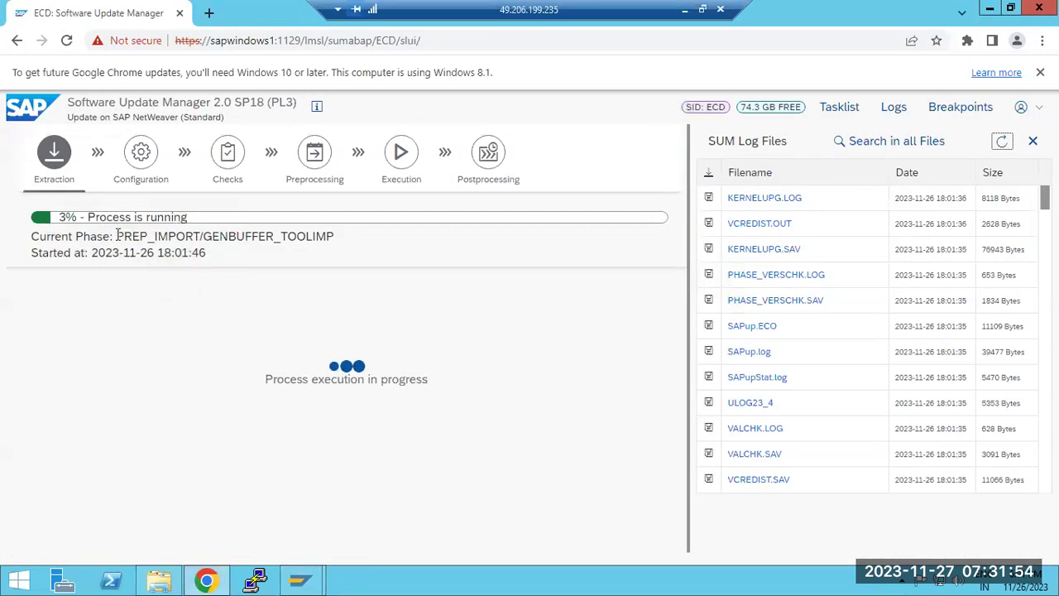
click(1002, 141)
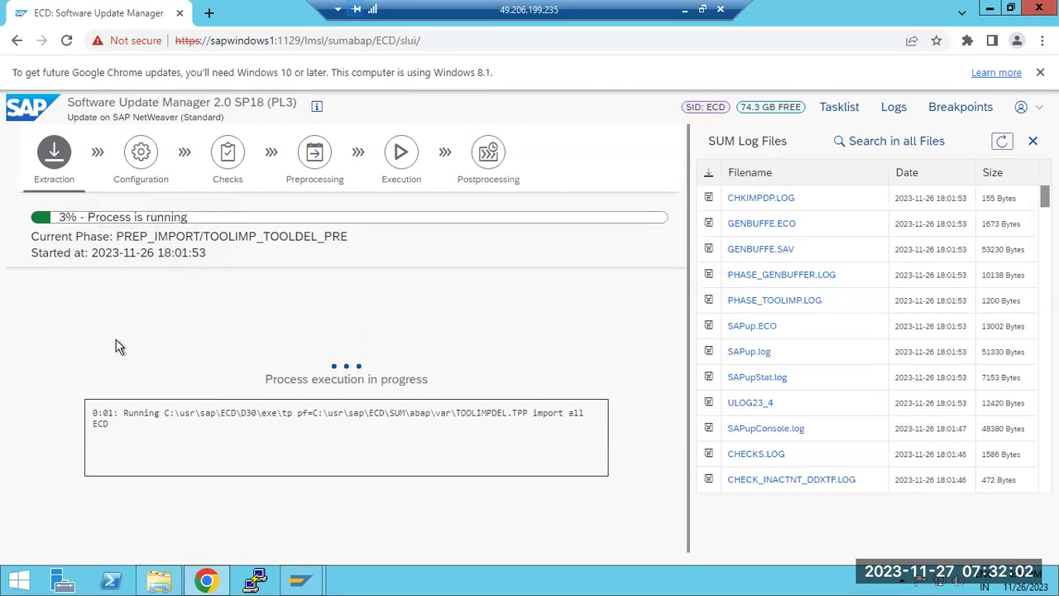
click(1002, 144)
drag(208, 237, 383, 243)
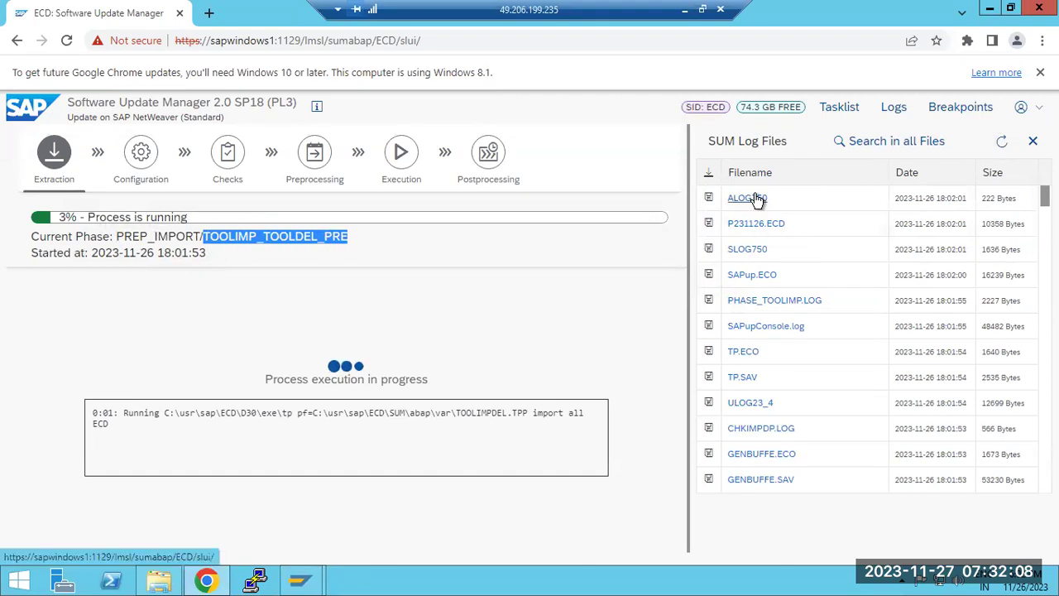
click(1002, 143)
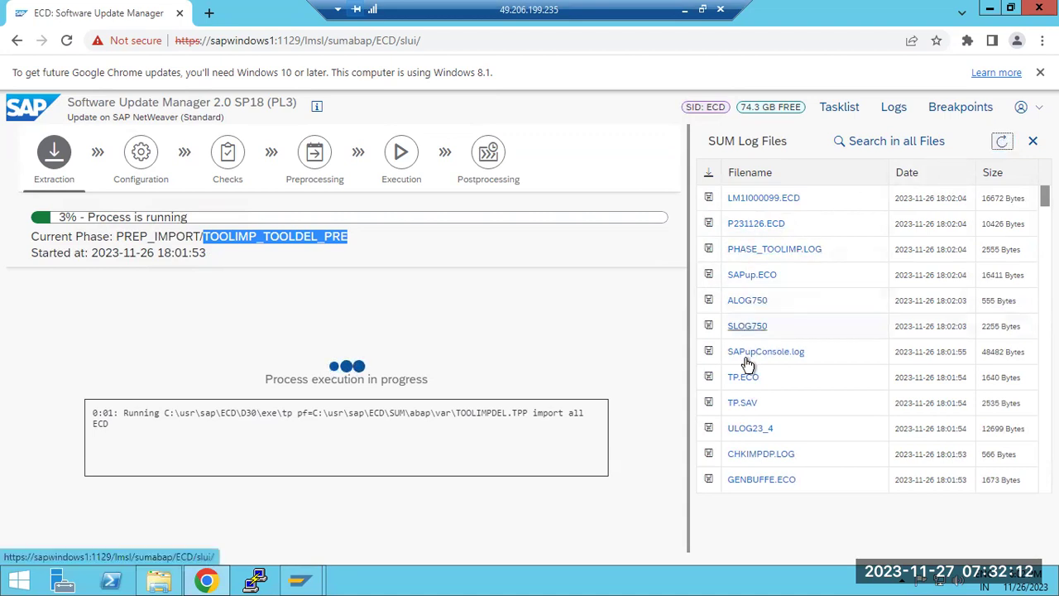
- Check the running phase in the Extraction task list, reopen the SUM log files and refresh their list
click(898, 110)
click(839, 109)
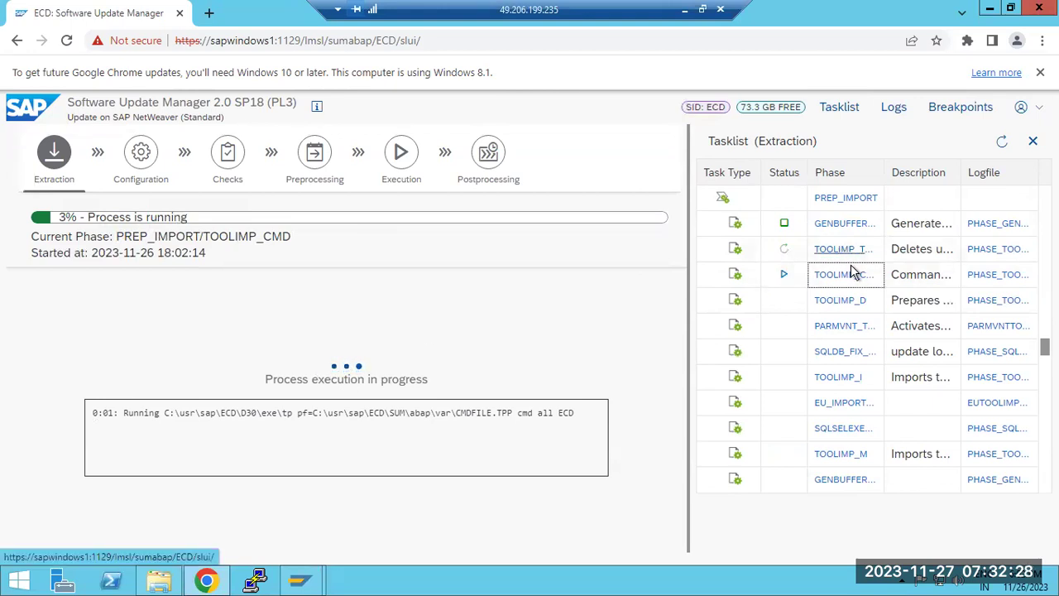
click(893, 108)
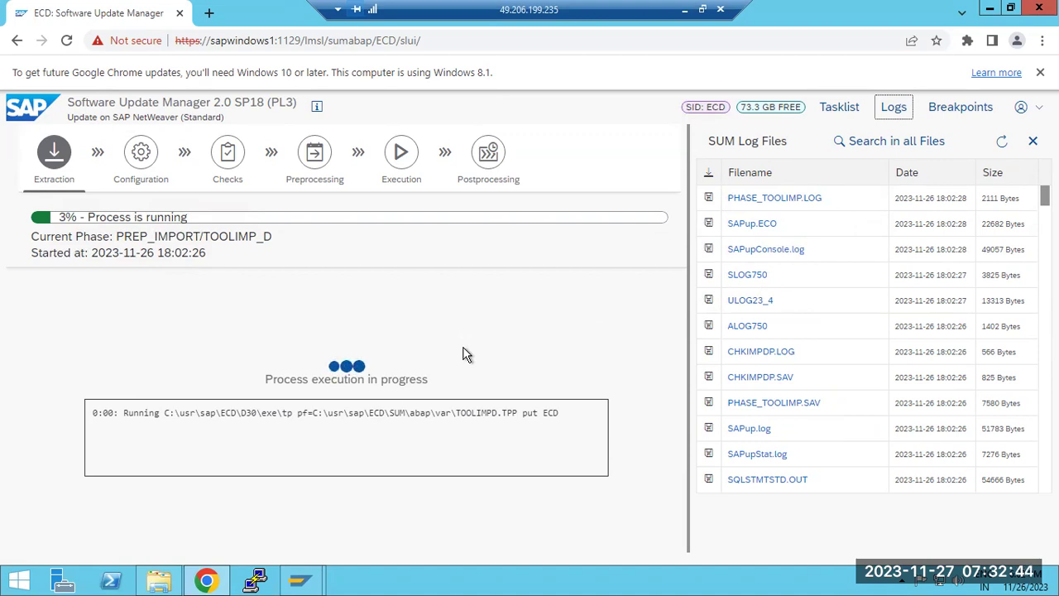
click(1001, 141)
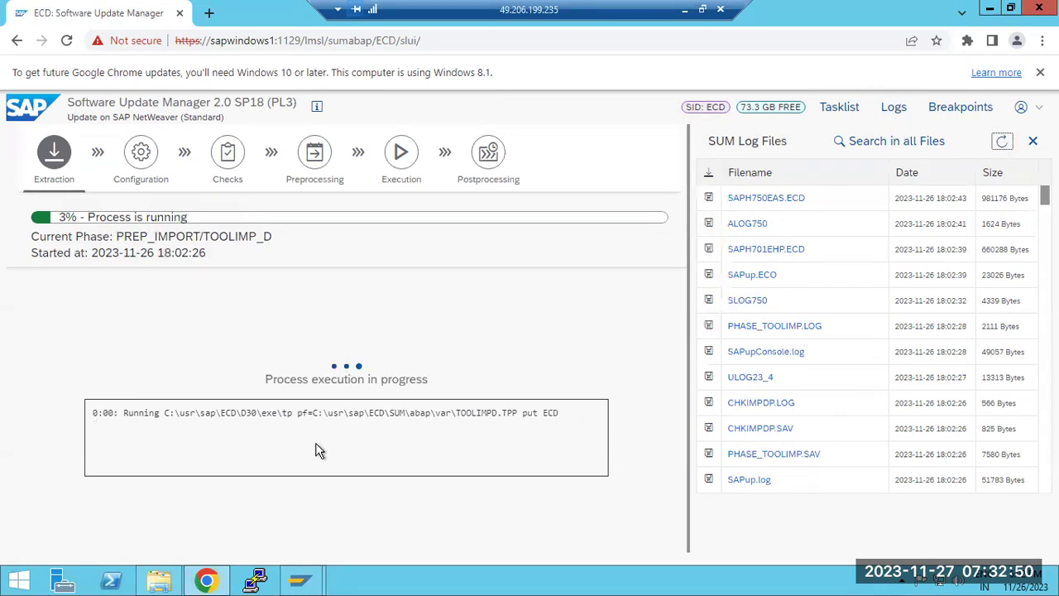
- Open the log file SAPH750EAS.ECD, examine the exit code and import entries near its end and close the viewer
click(786, 201)
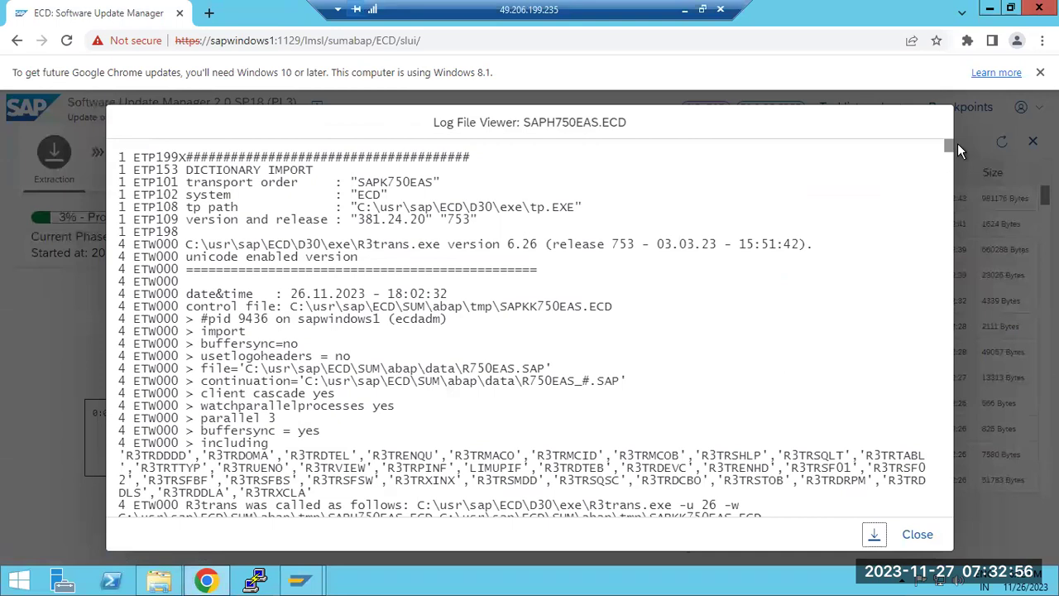
drag(949, 145, 937, 540)
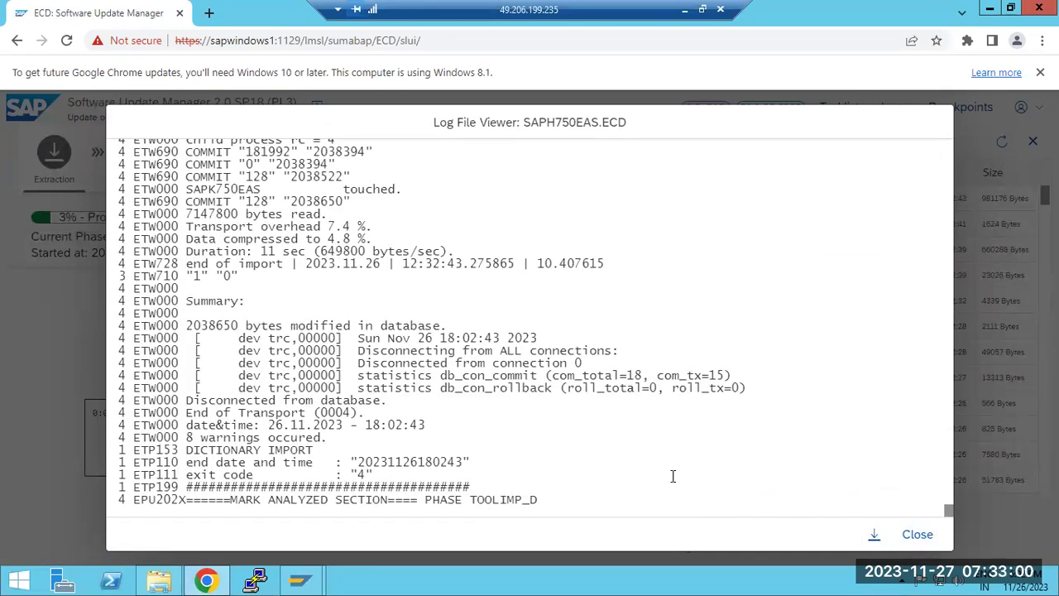
drag(497, 467, 332, 437)
scroll(413, 428, up, 5)
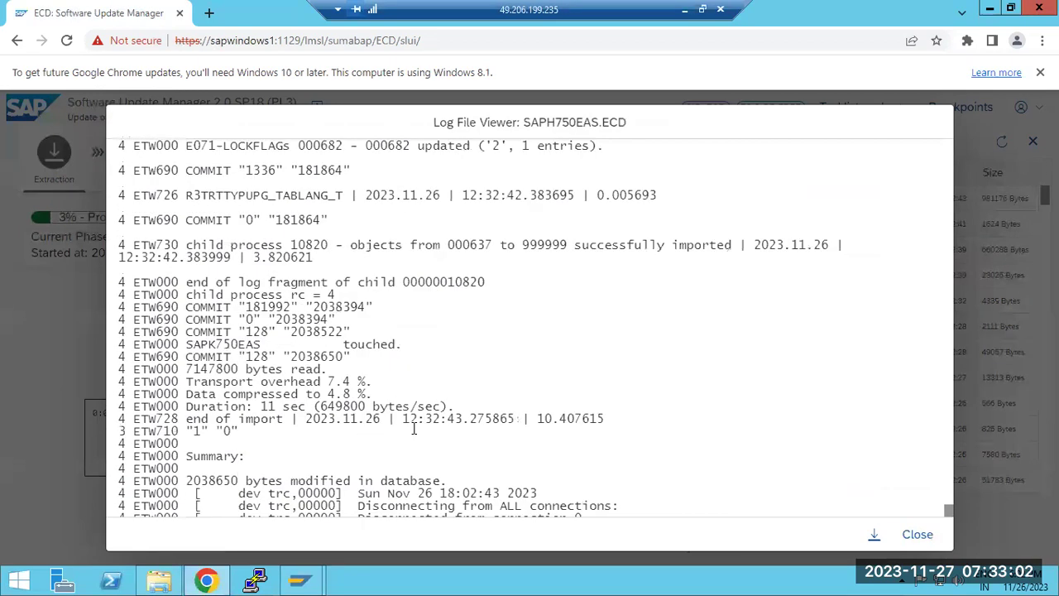
scroll(413, 428, up, 5)
scroll(416, 429, up, 10)
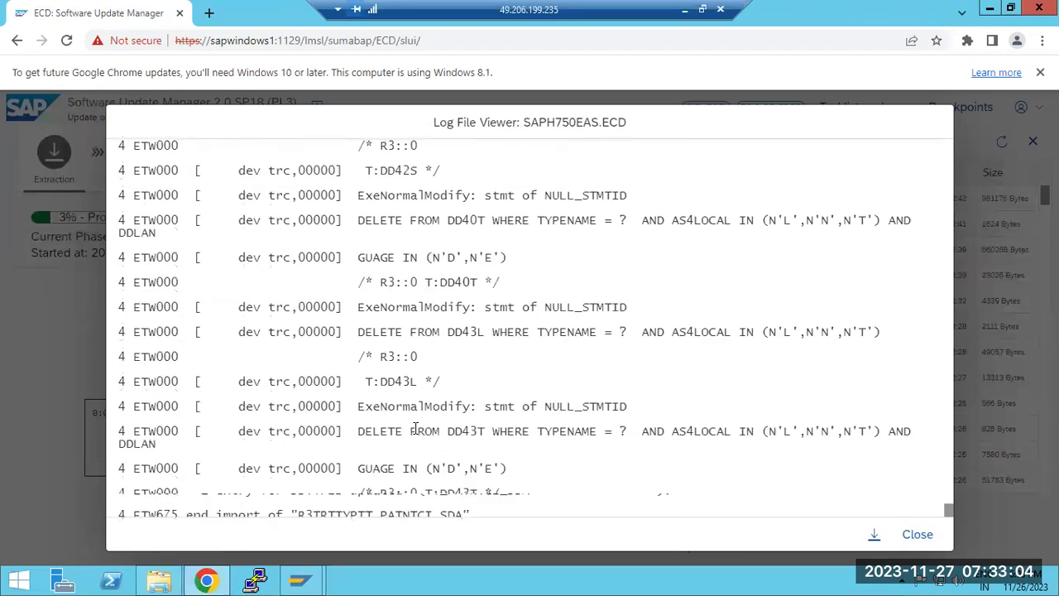
click(916, 533)
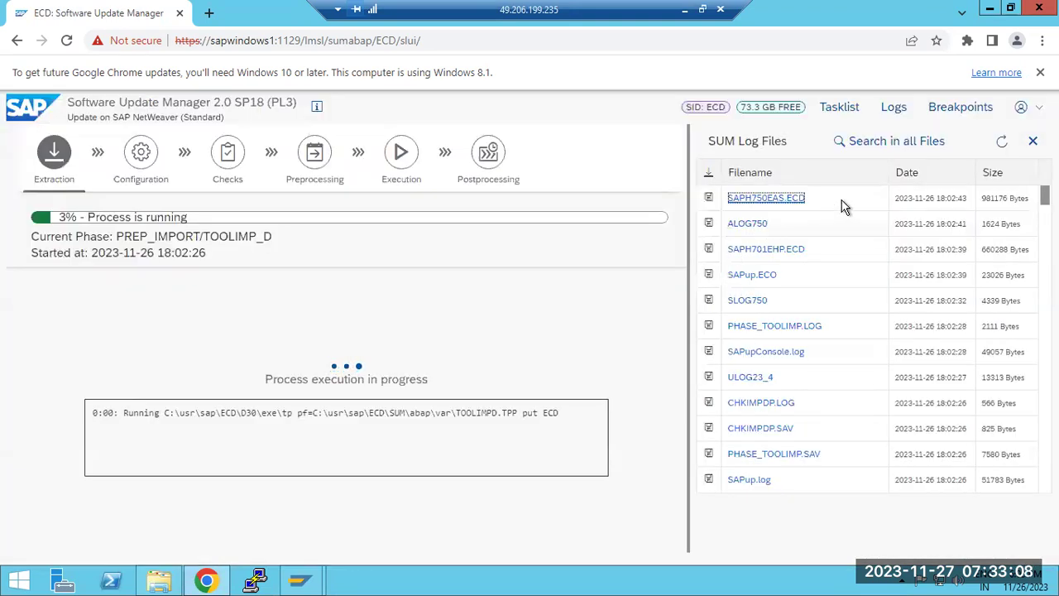
- Refresh the SUM log files, examine the last entries of SAPup.ECO and close the viewer
click(1003, 146)
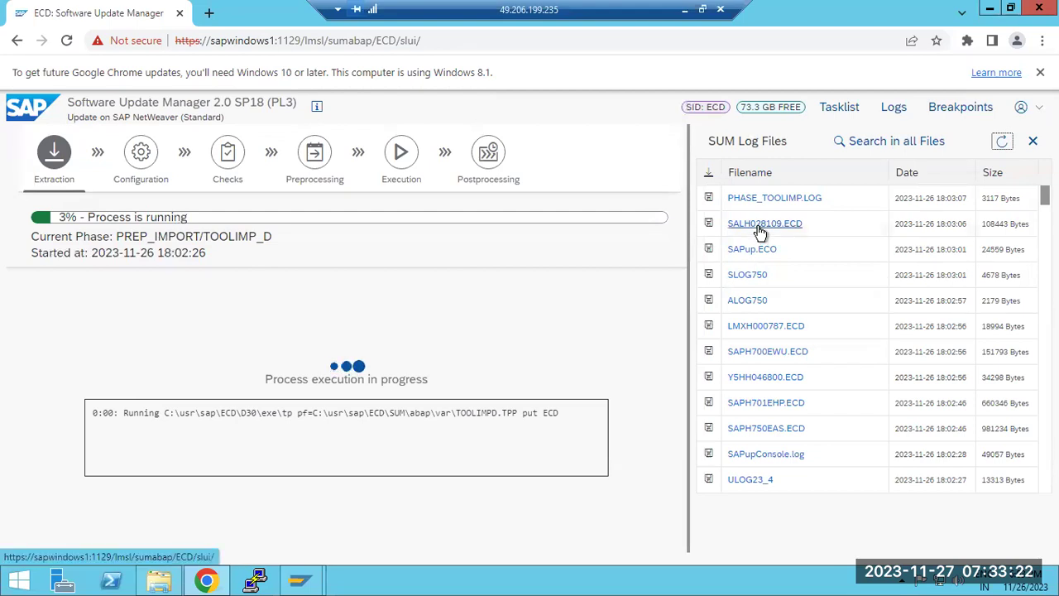
click(1003, 143)
click(748, 249)
scroll(751, 256, down, 10)
scroll(840, 417, down, 15)
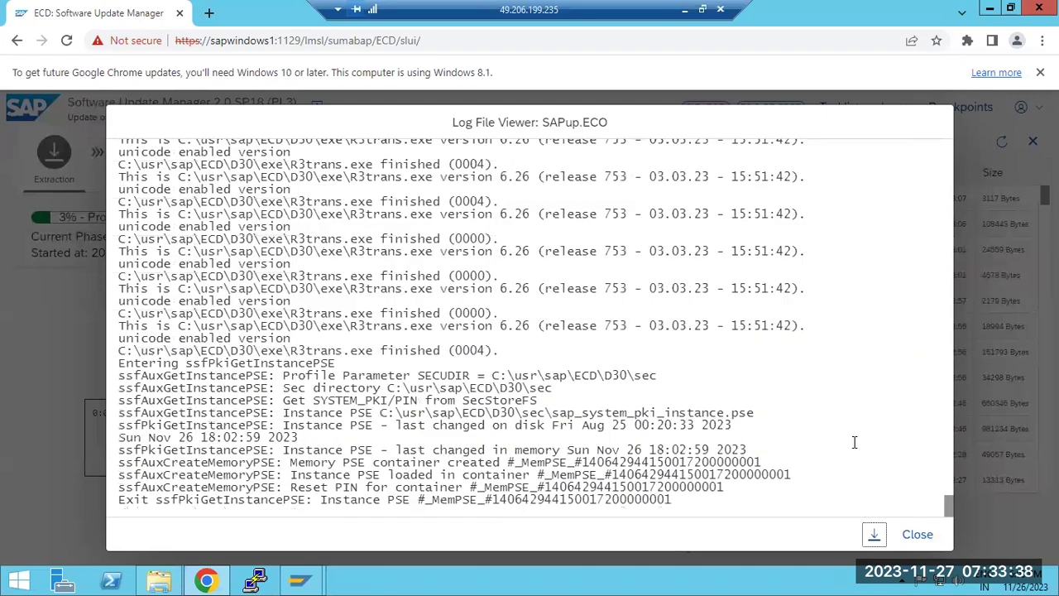
click(918, 535)
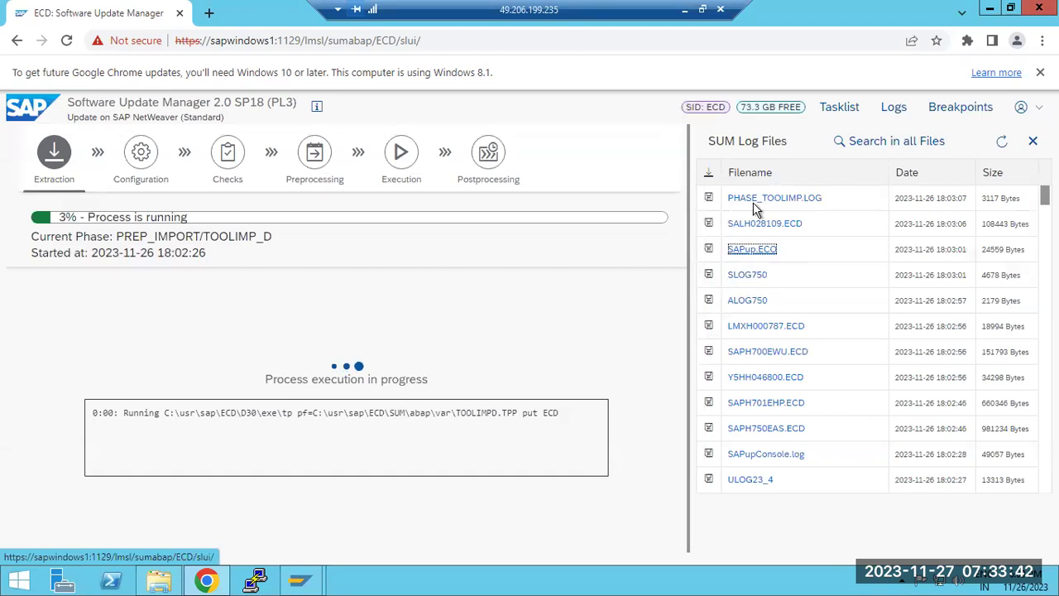
- Examine the current TOOLIMP_D phase, its running tp command and the newest log files, refreshing the log list
drag(203, 239, 263, 238)
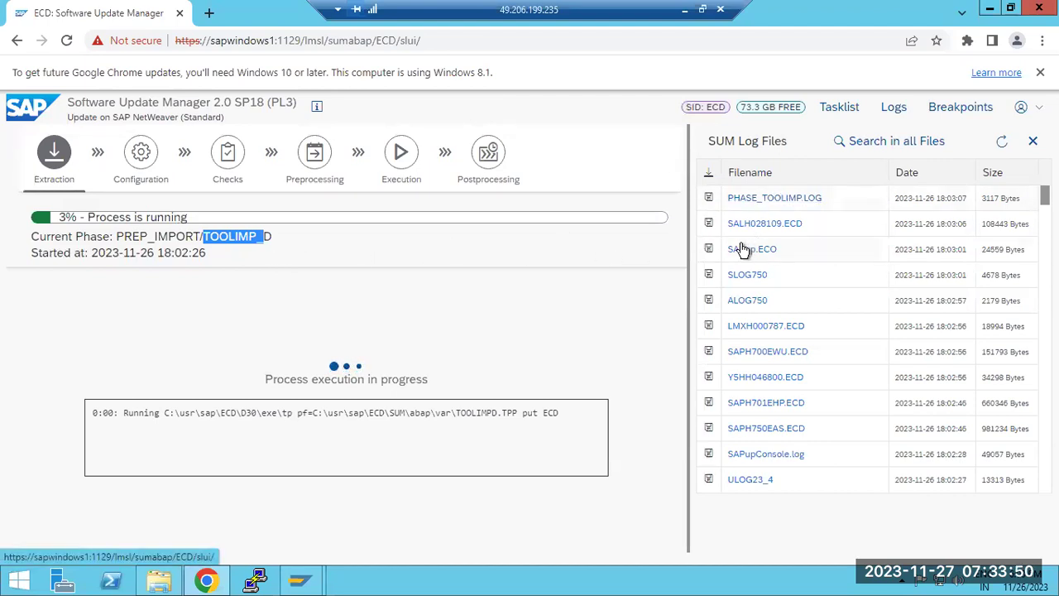
drag(725, 245, 769, 306)
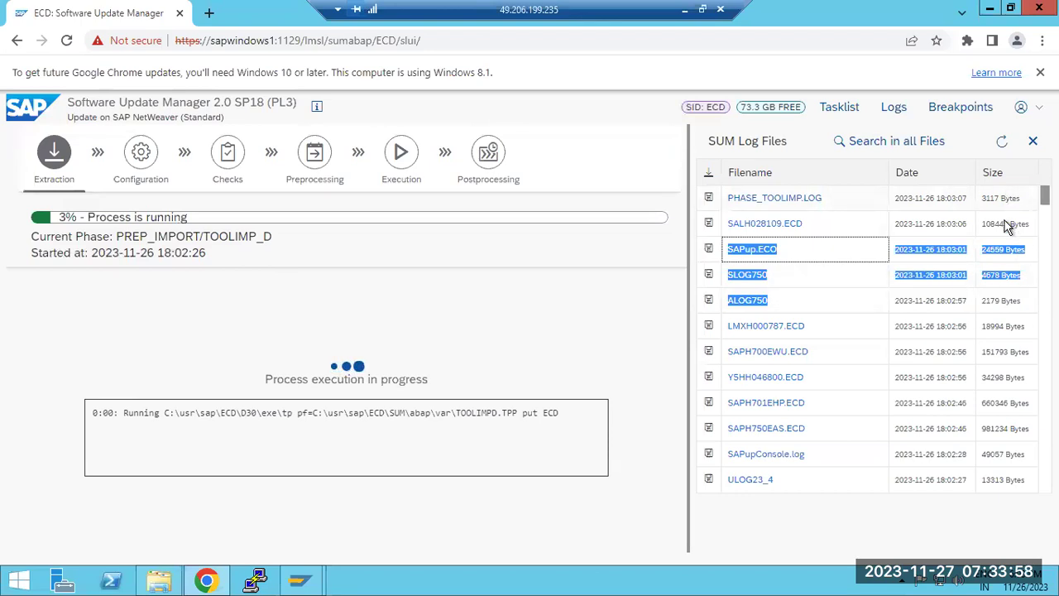
click(1001, 142)
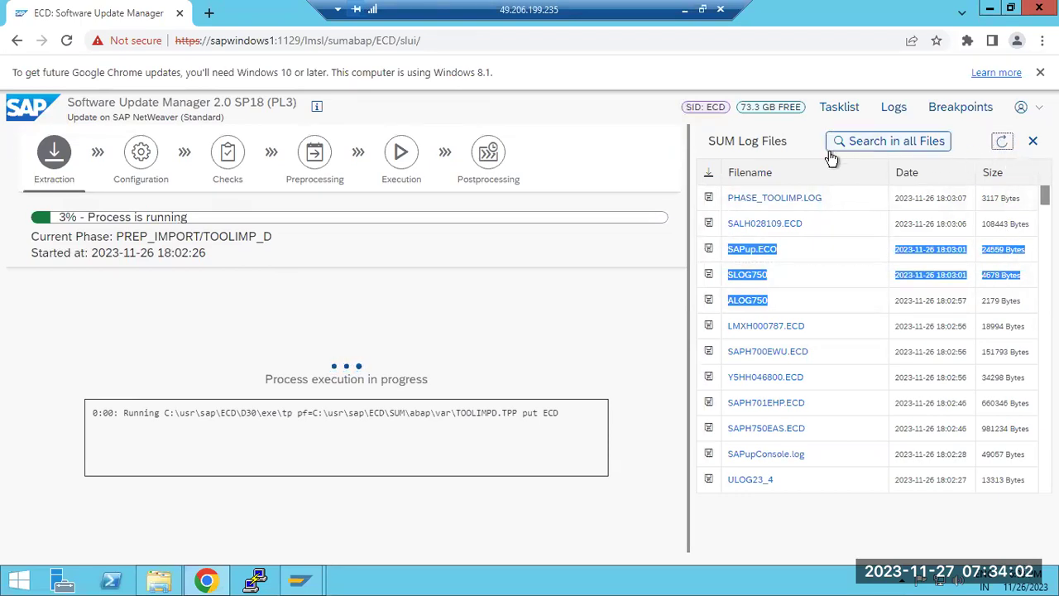
click(455, 317)
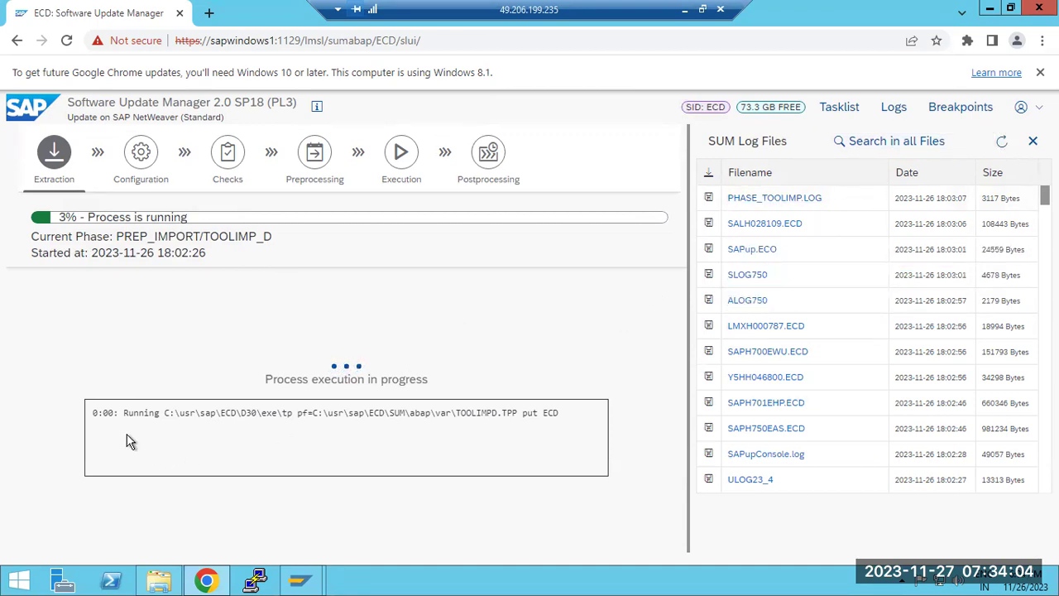
drag(124, 412, 560, 416)
click(505, 426)
drag(493, 412, 505, 413)
click(1001, 142)
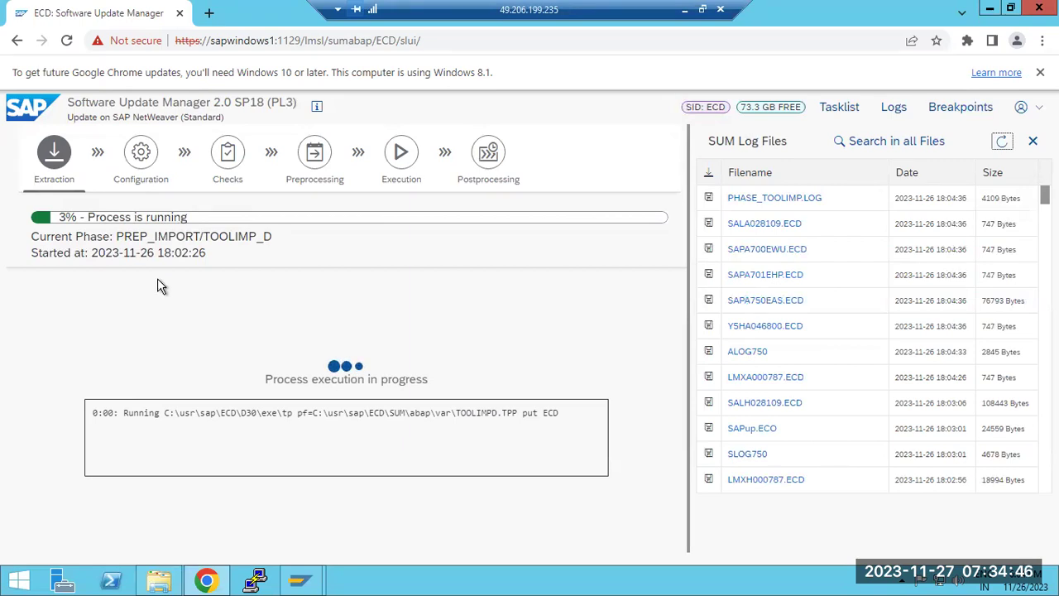
click(1001, 142)
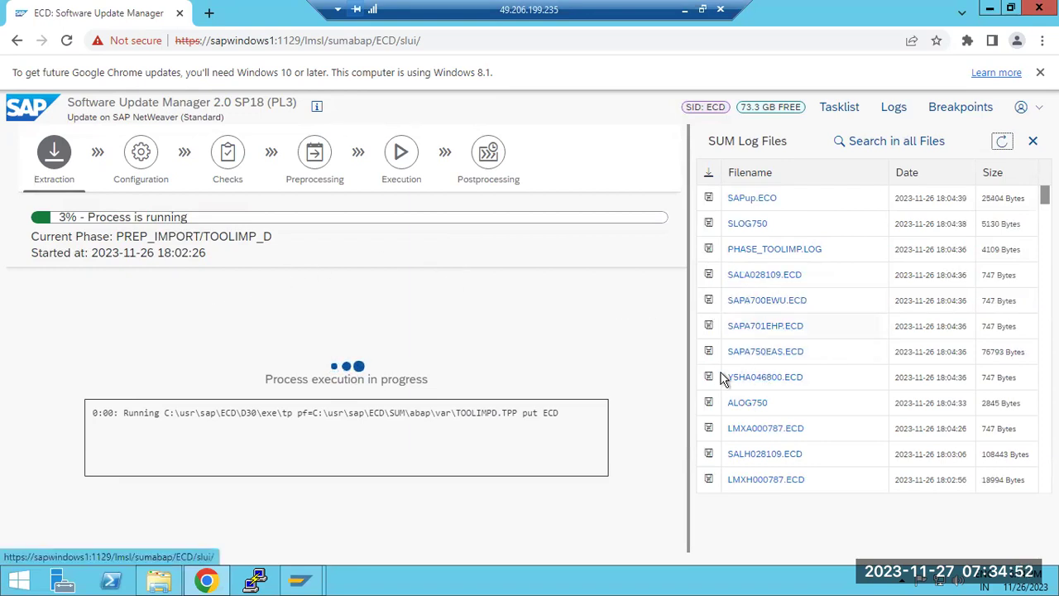
- Switch to File Explorer, refresh the EPS\in transport folder and select all its PAT files to check their total size
click(159, 580)
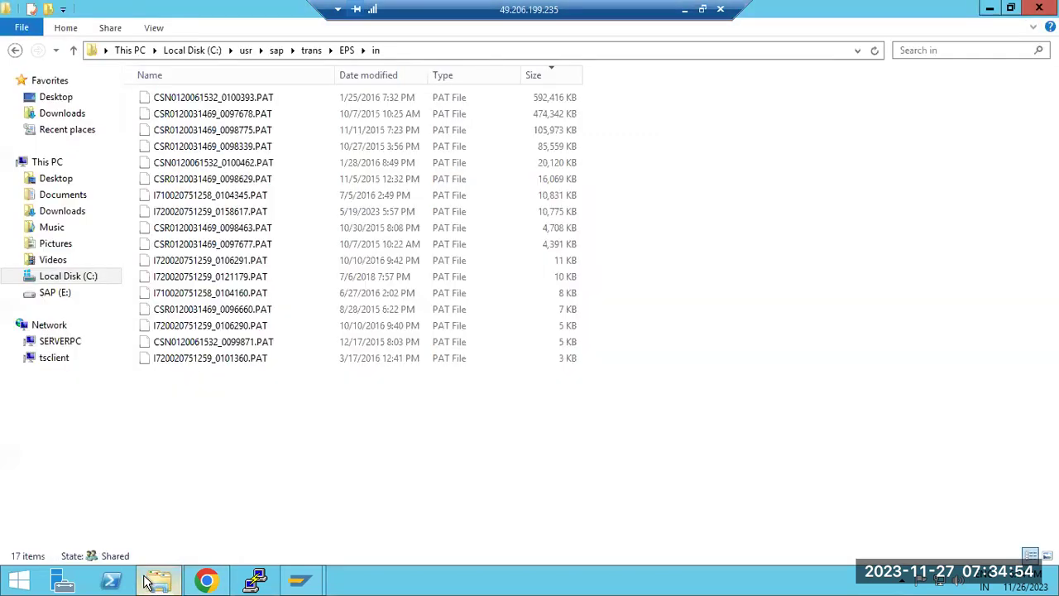
right_click(318, 431)
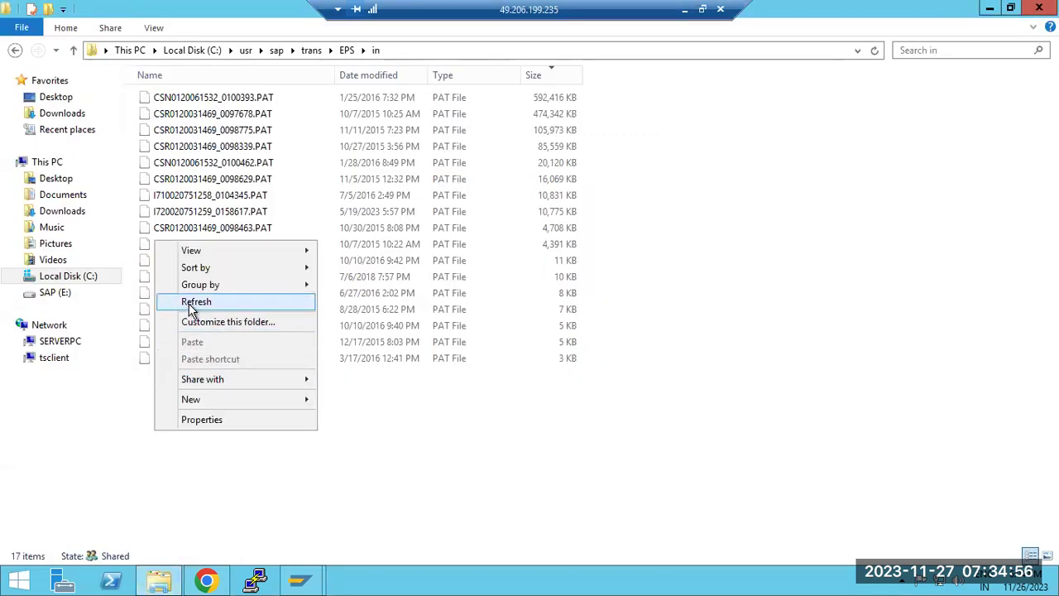
click(291, 302)
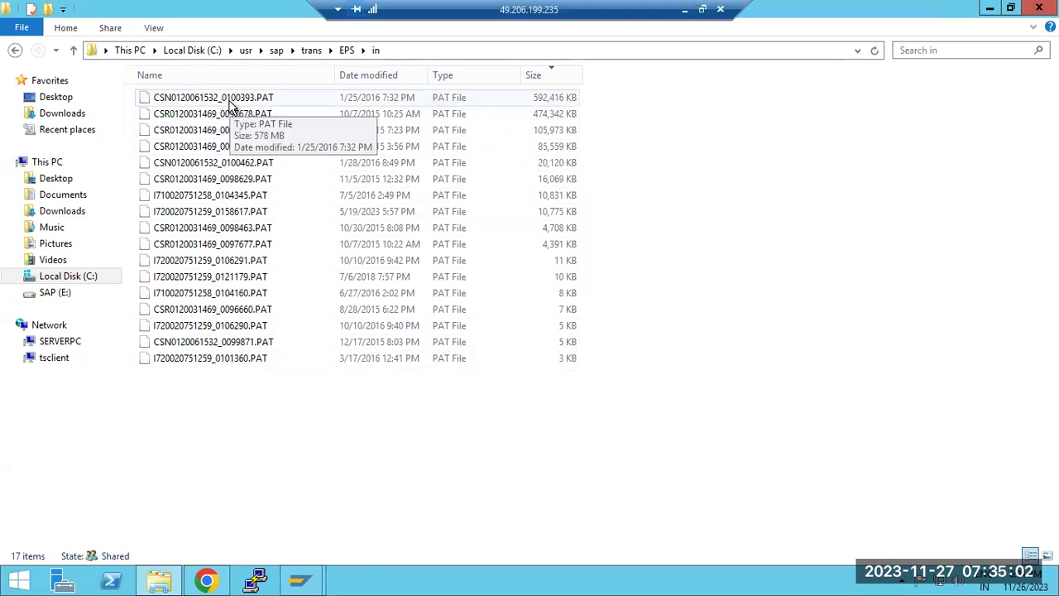
drag(231, 398, 172, 99)
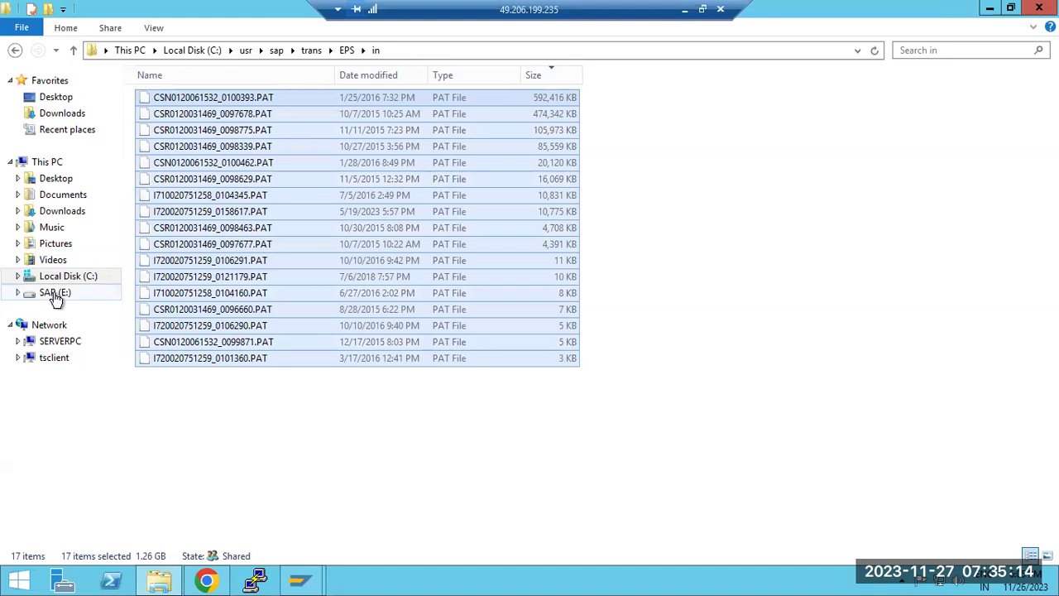
- Browse to the folder E:\SAPSOFTWARES\ECDpatches to view the downloaded SAR patch archives
click(80, 296)
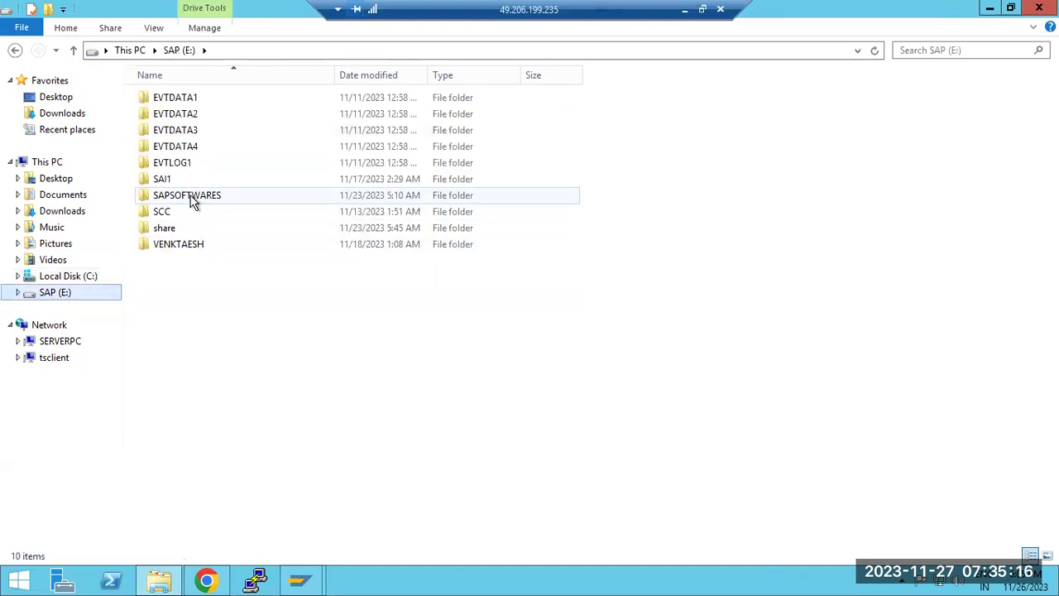
double_click(190, 199)
double_click(175, 146)
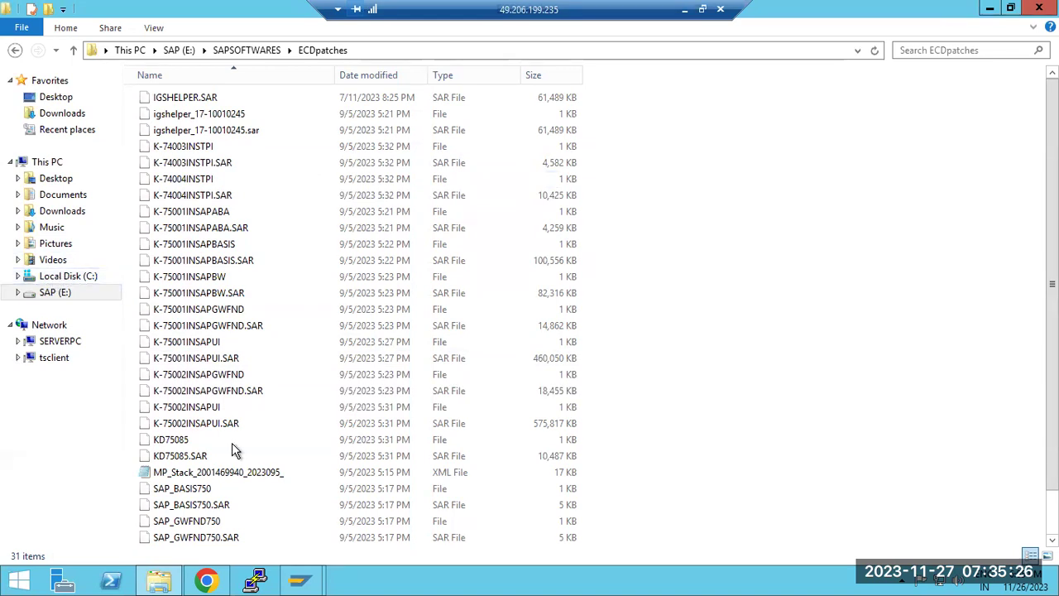
- Switch to the ECD session in SAP GUI, view the SPAM import queue settings, close them and leave Support Package Manager
mouse_move(299, 579)
click(385, 520)
click(246, 19)
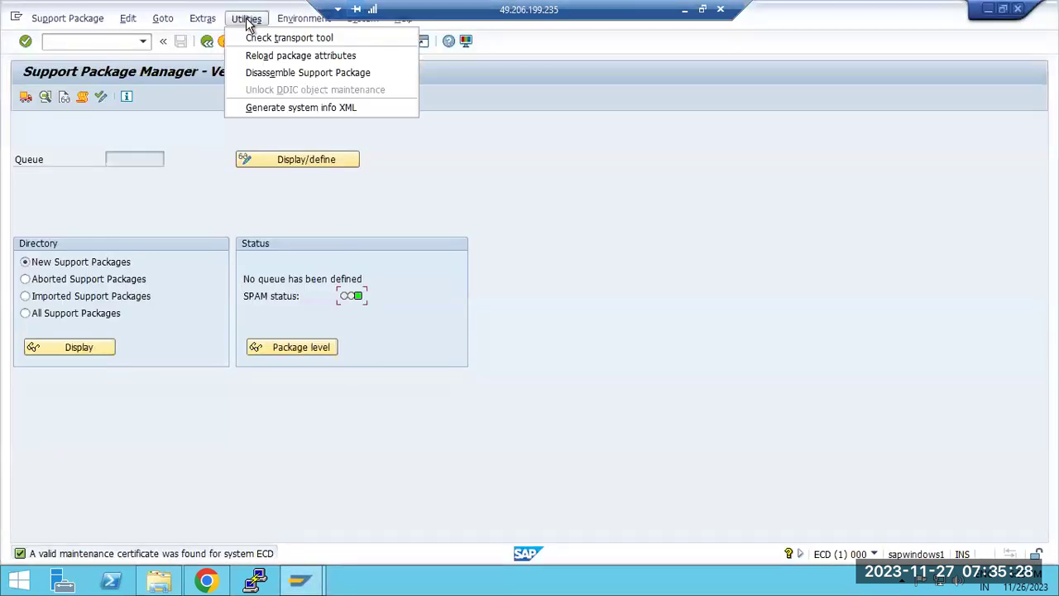
click(207, 37)
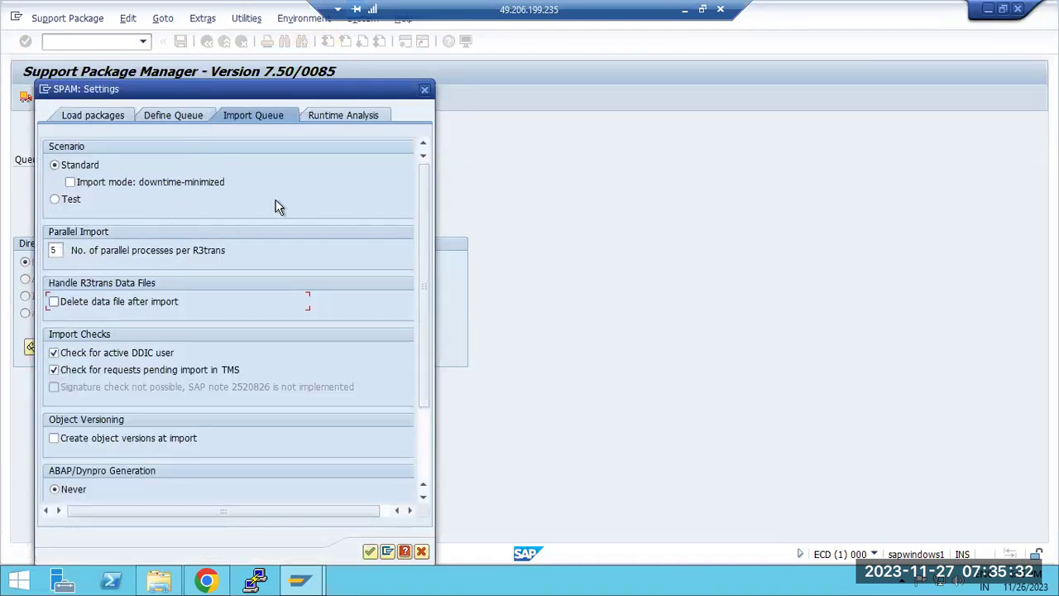
click(424, 89)
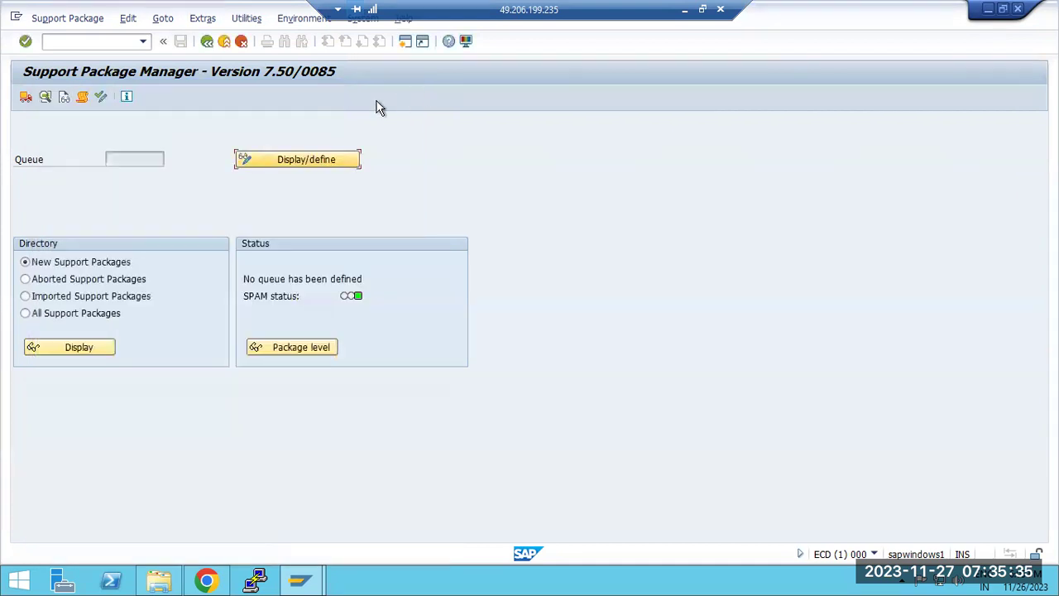
click(206, 42)
- Switch to Chrome, refresh the SUM log files and examine the commands executed in PHASE_TOOLIMP.LOG, closing the viewer when done
click(216, 579)
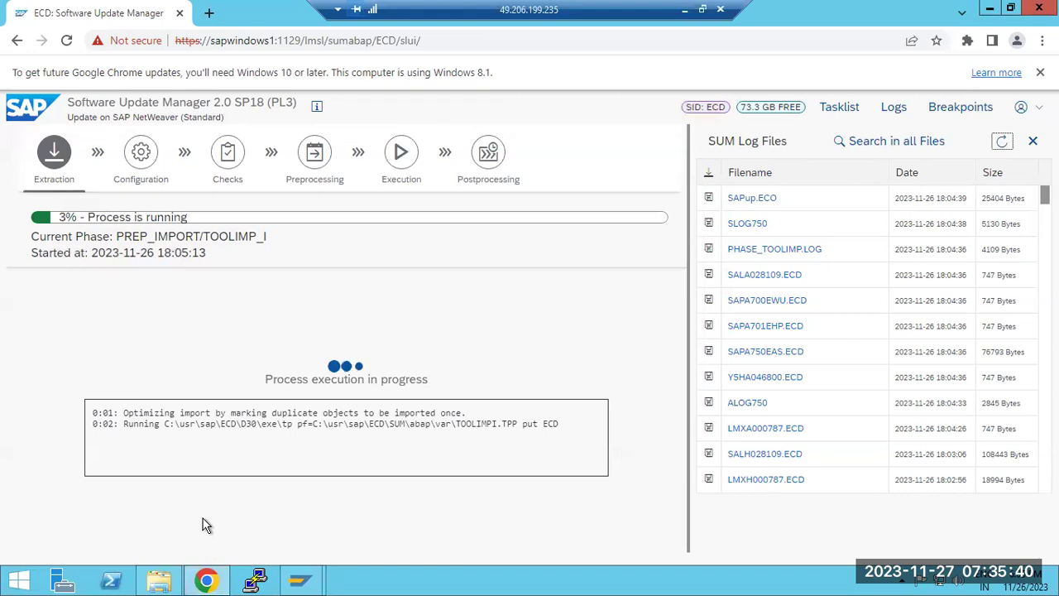
click(1002, 142)
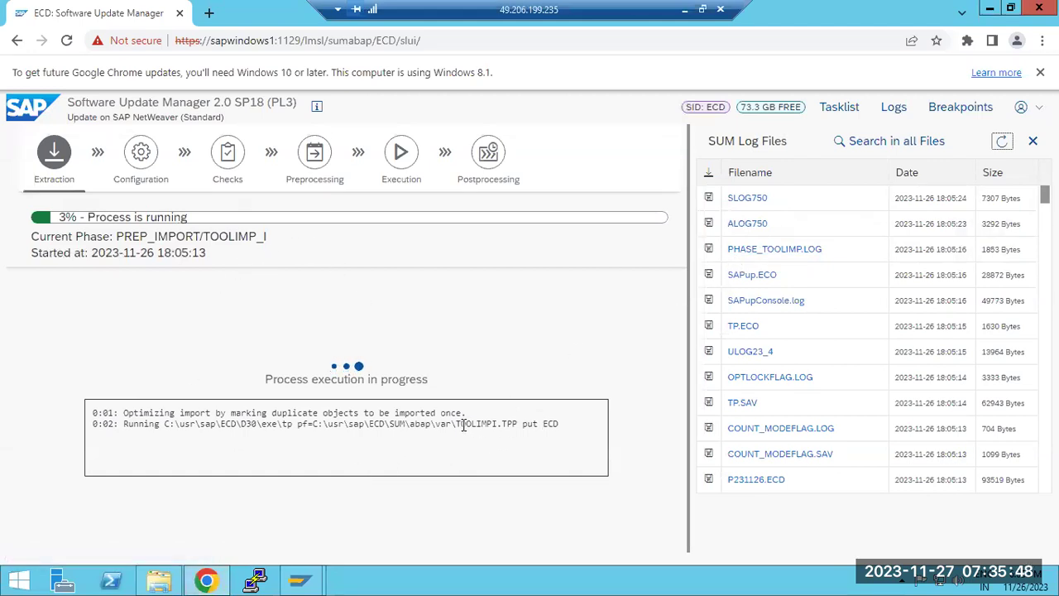
drag(458, 422, 513, 423)
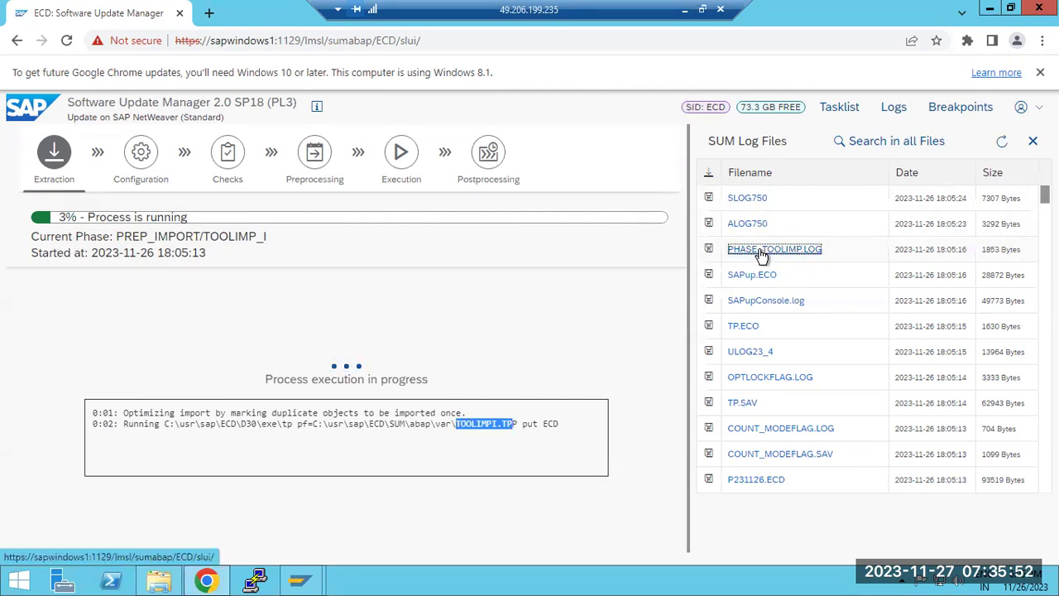
click(760, 249)
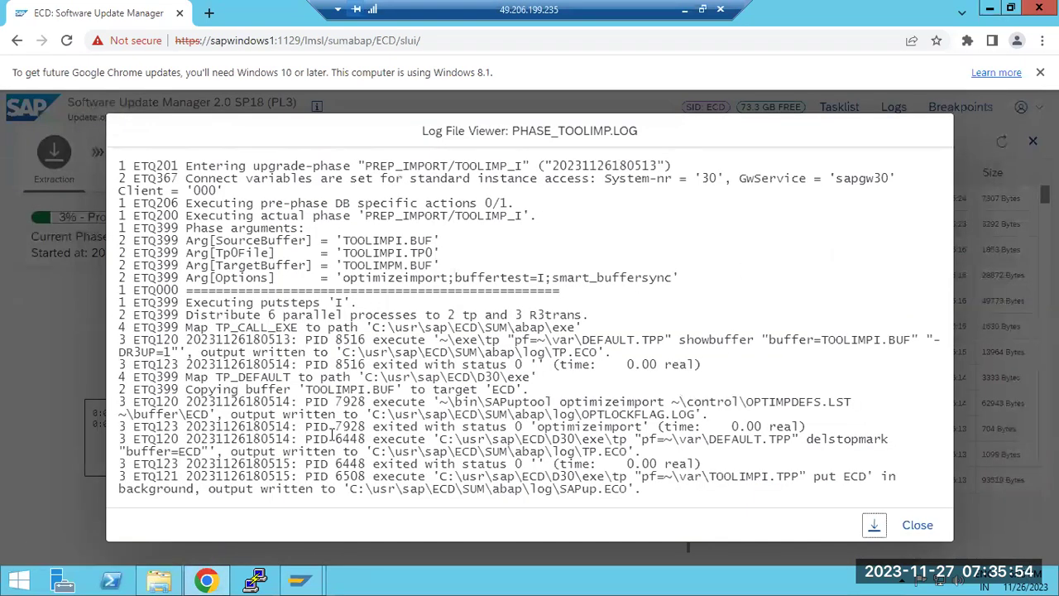
drag(398, 474, 629, 484)
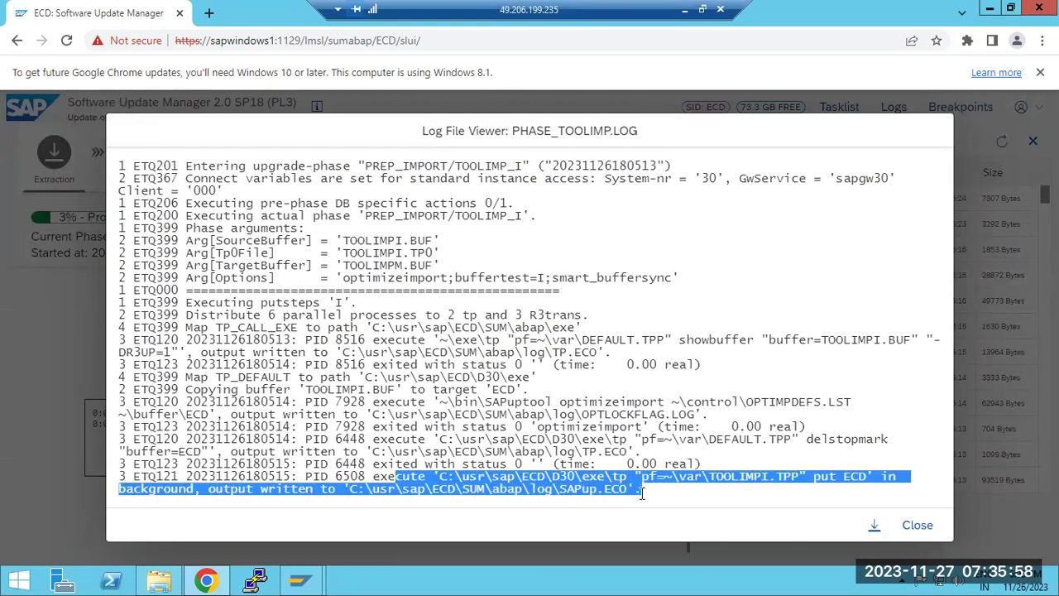
drag(600, 390, 648, 430)
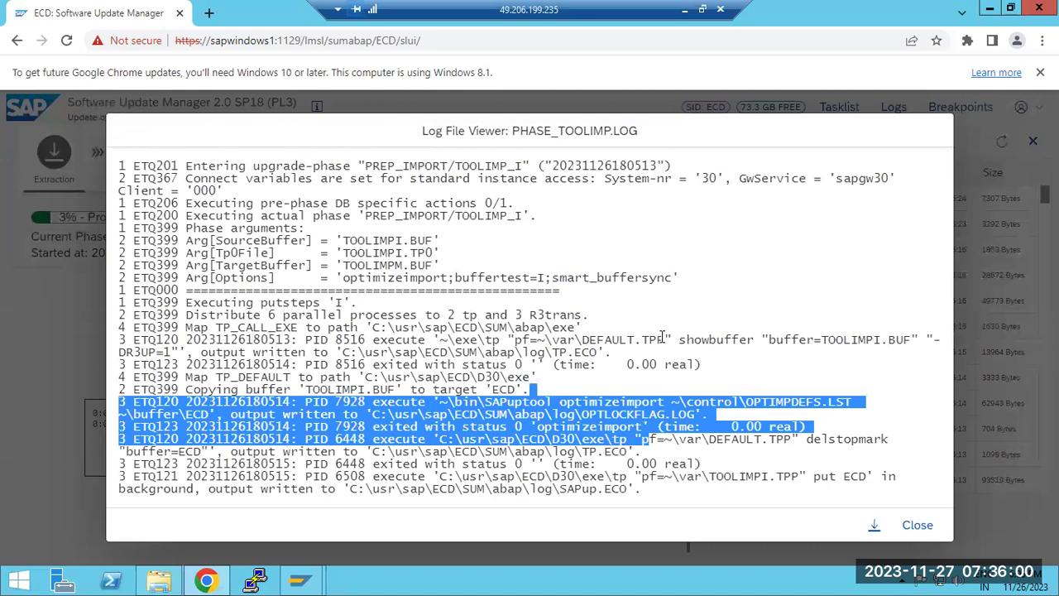
drag(663, 338, 813, 339)
click(916, 524)
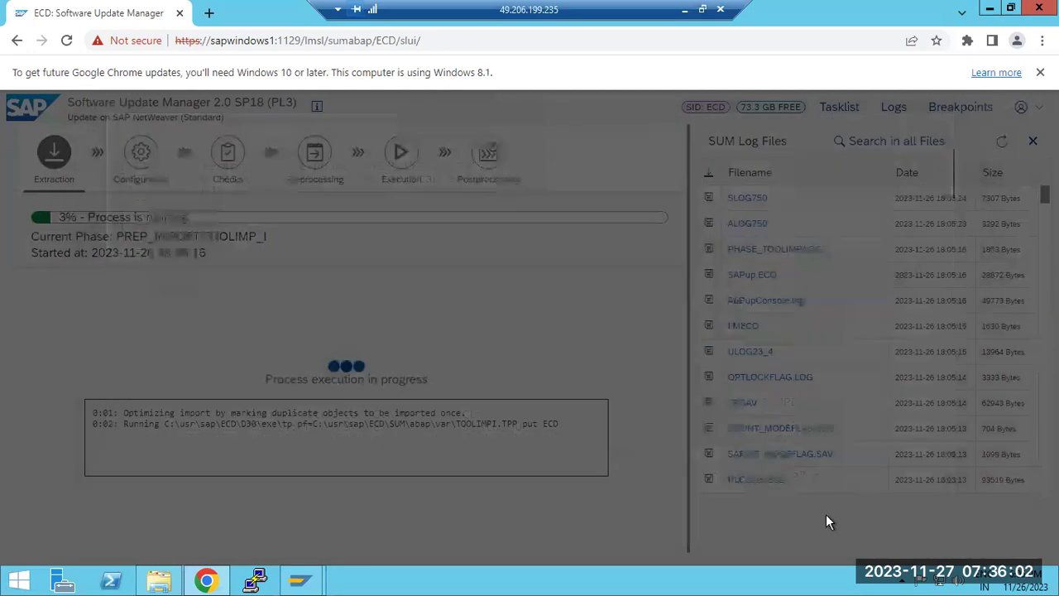
- Switch to the ECD session in SAP GUI, enter transaction code stms and minimize the remote desktop to show the Paint notes
mouse_move(298, 582)
click(344, 512)
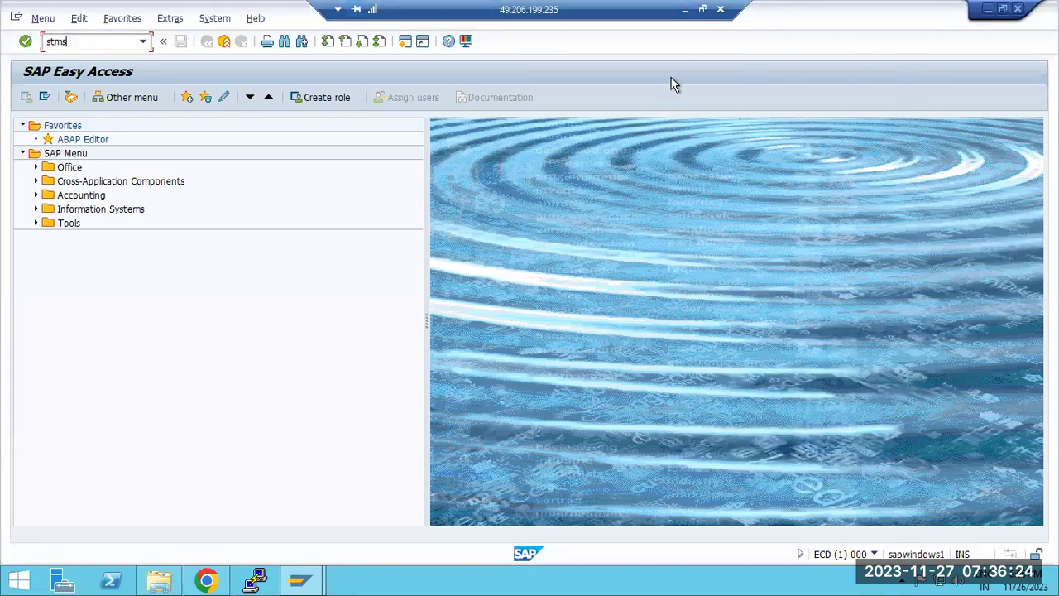
click(684, 10)
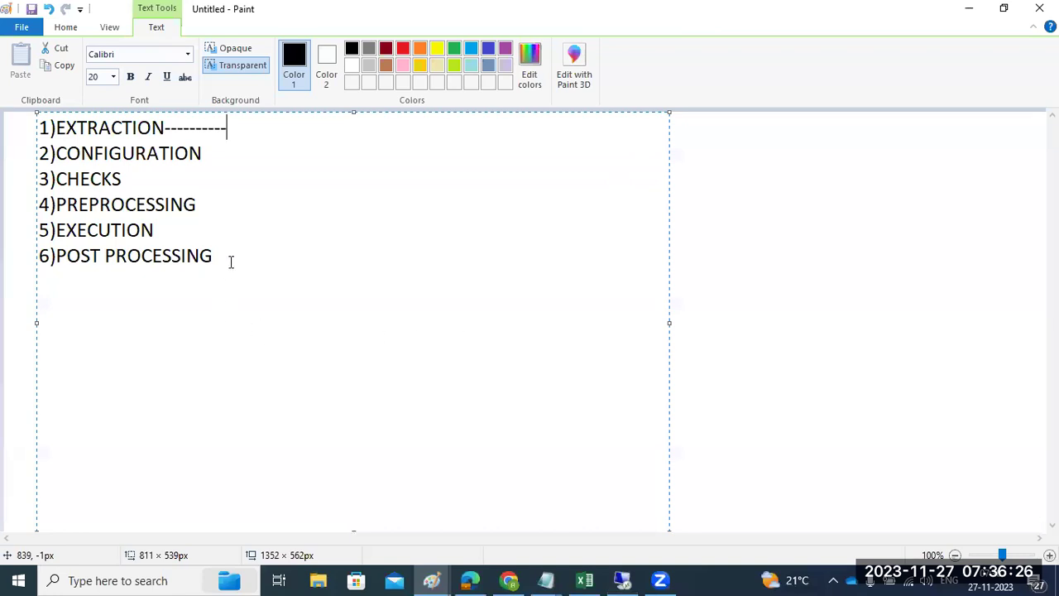
click(733, 336)
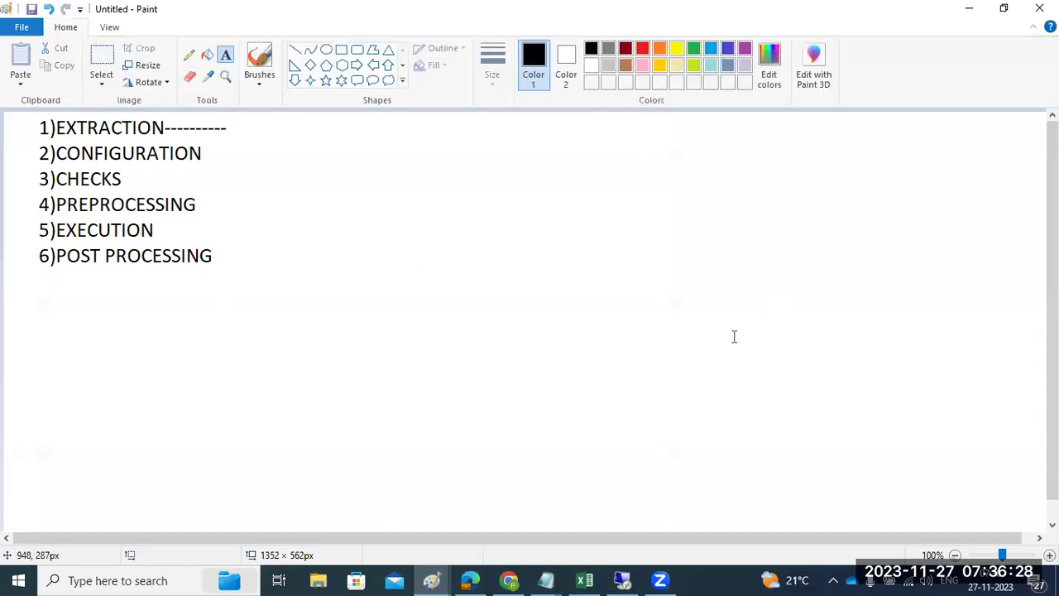
click(622, 580)
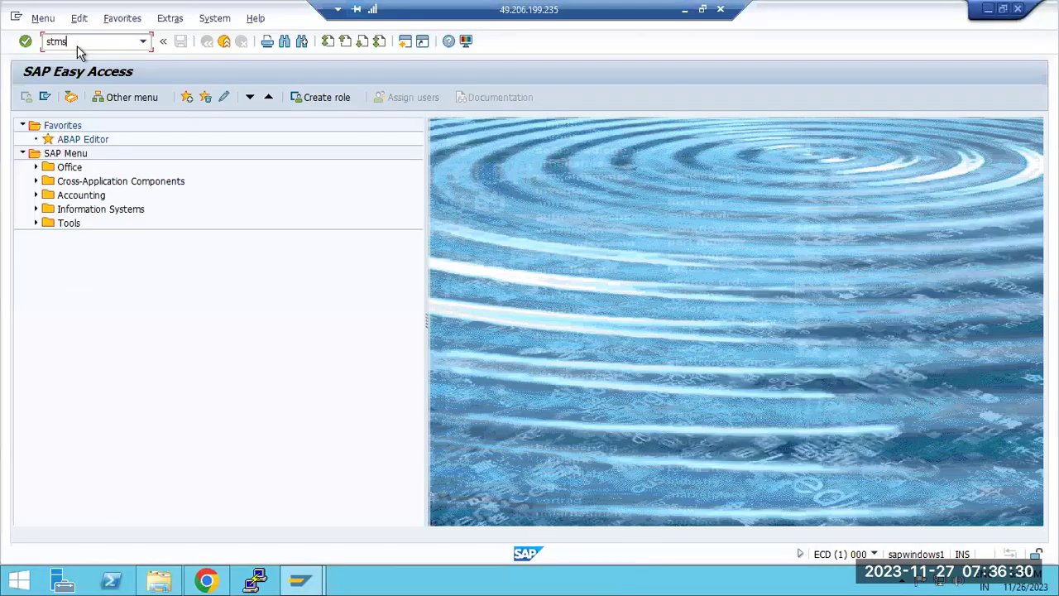
click(683, 9)
mouse_move(661, 580)
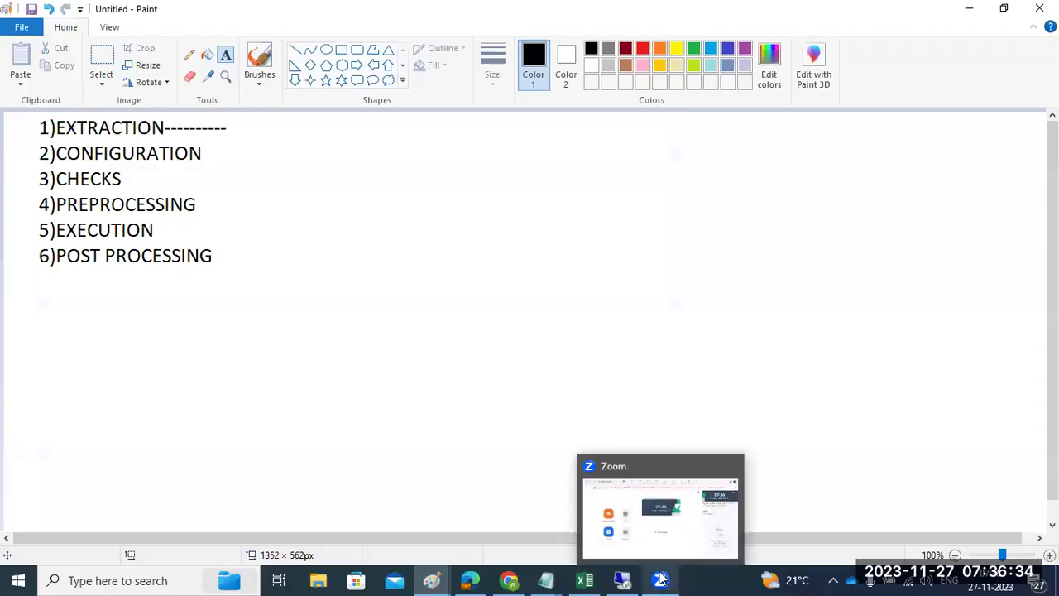
click(661, 580)
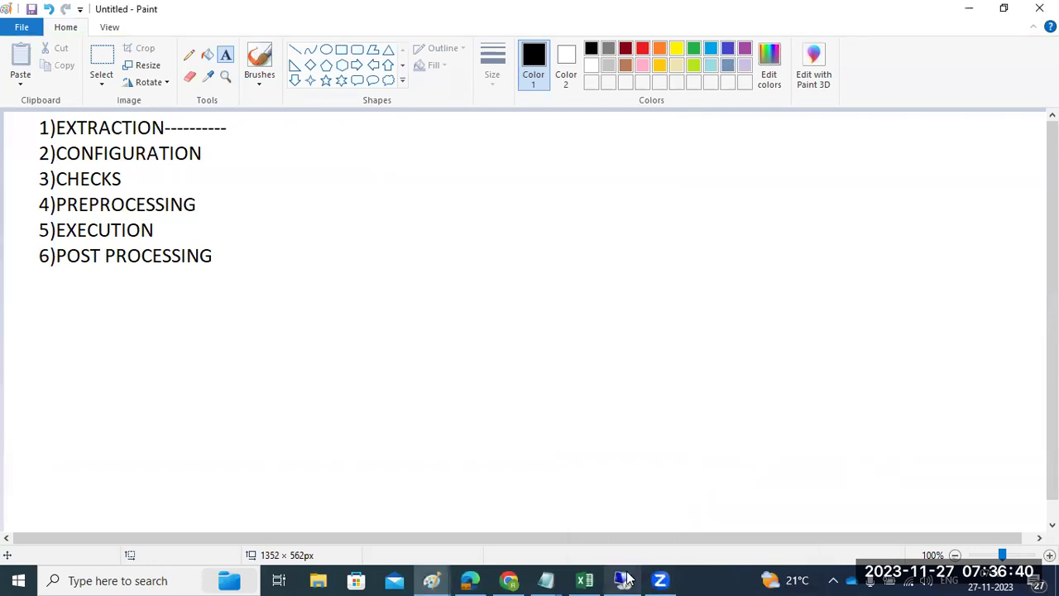
- Switch to the ECD session on the remote desktop, view and refresh the ECD import queue in Transport Management System, and return to the import overview
click(624, 580)
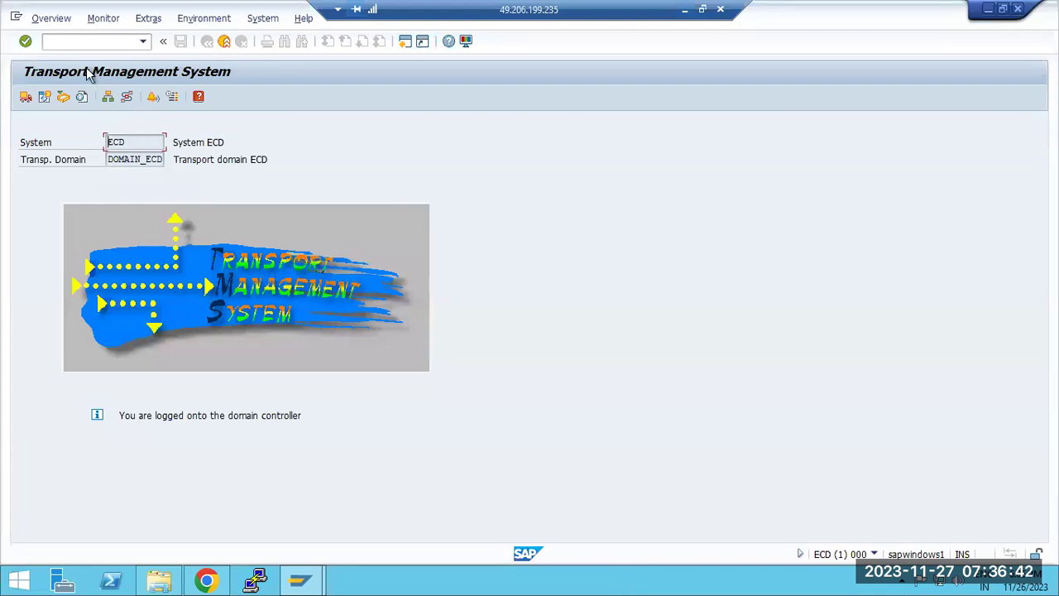
click(26, 97)
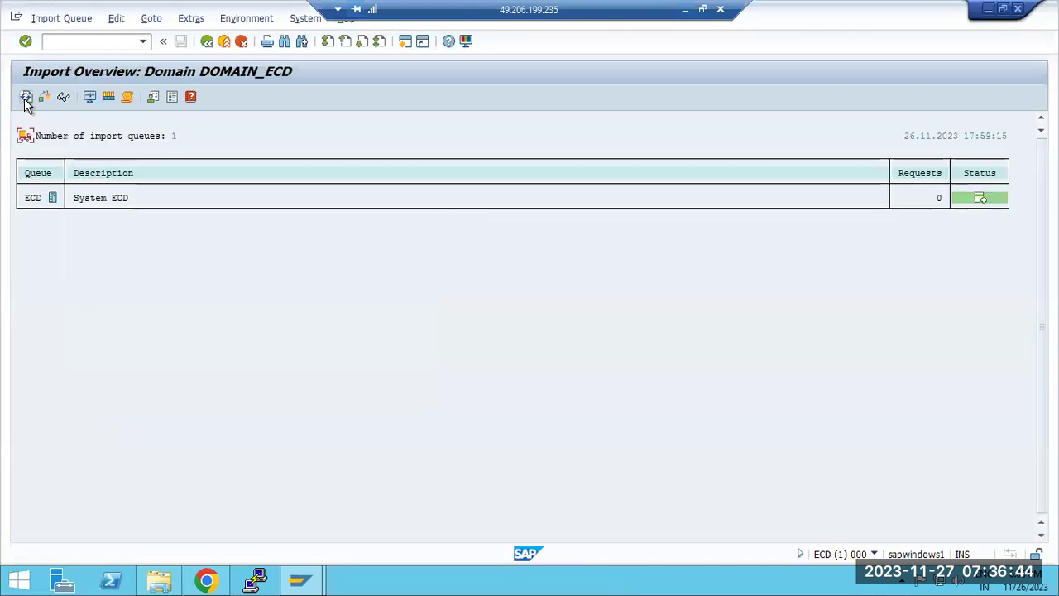
double_click(33, 199)
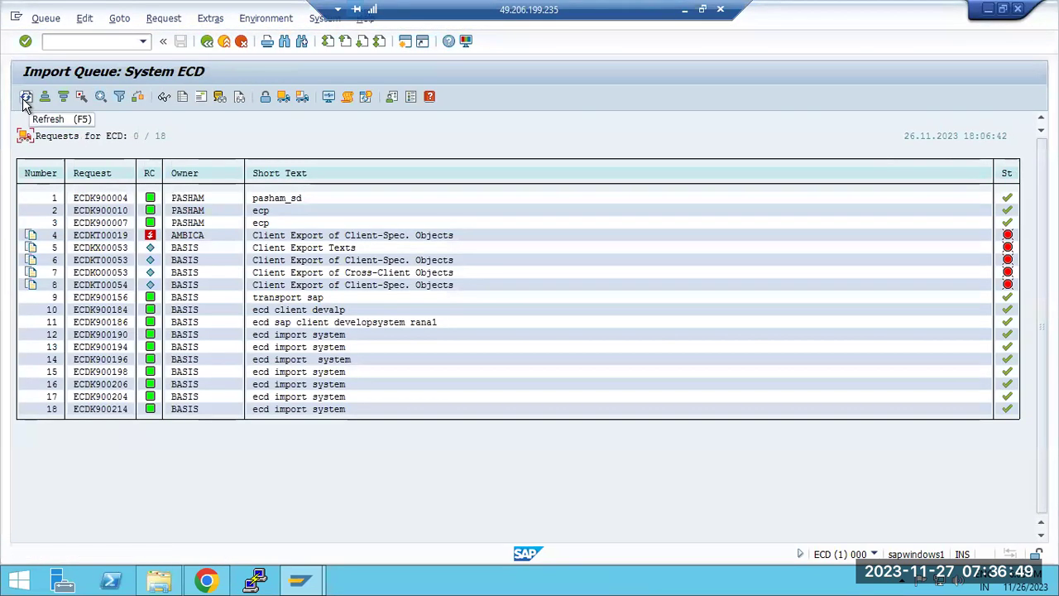
click(25, 97)
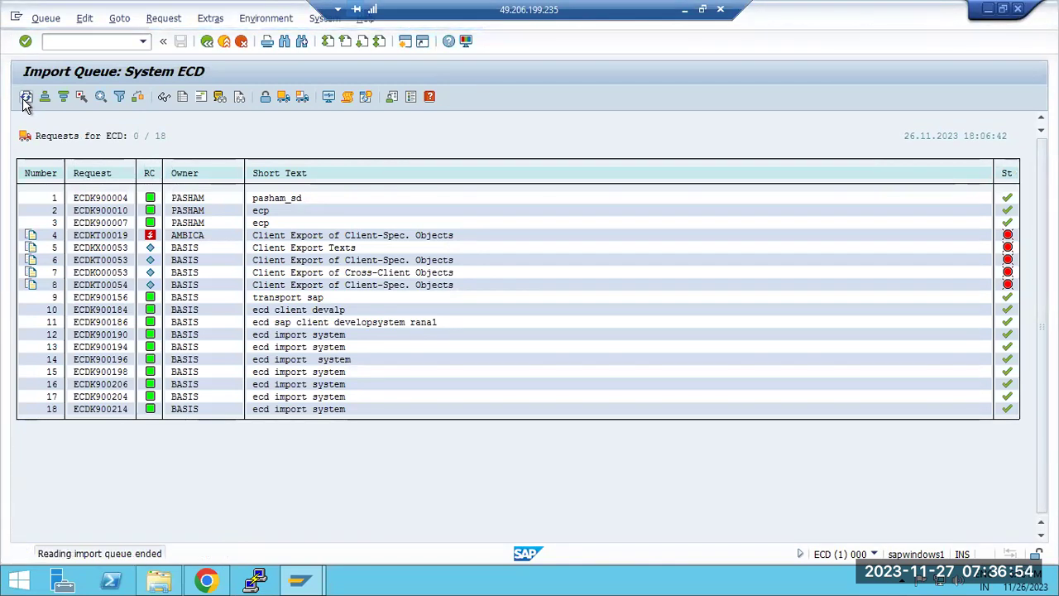
click(207, 41)
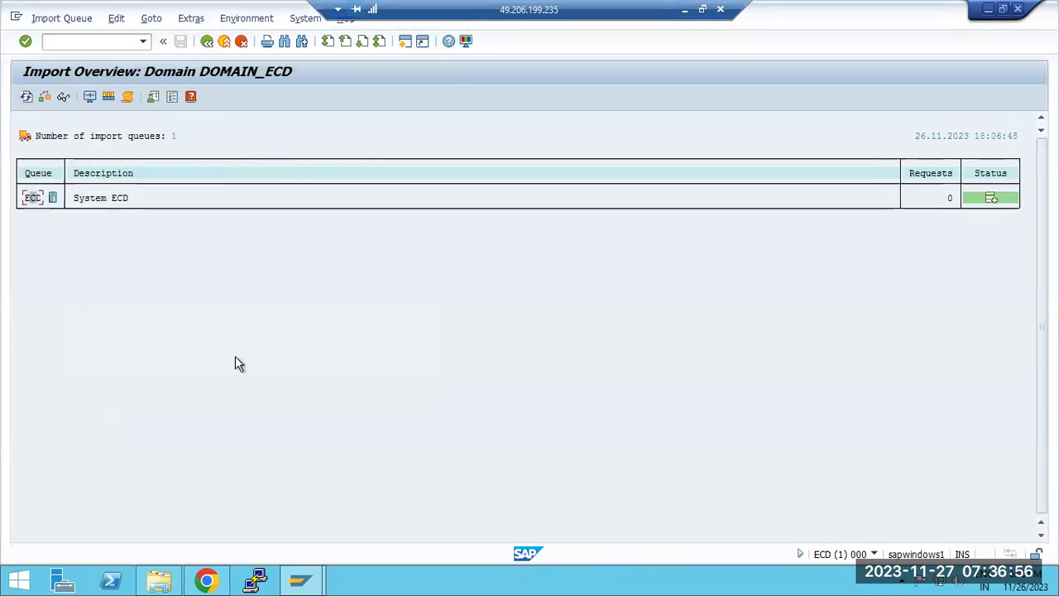
mouse_move(302, 581)
click(358, 512)
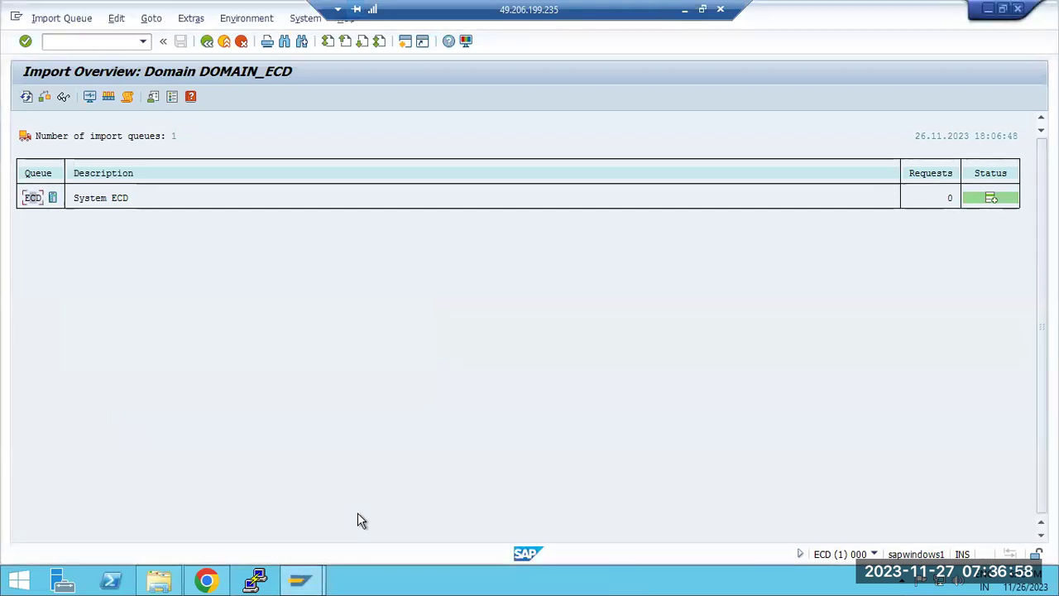
- Switch to Chrome, examine the process output line about marking duplicate objects for import, and refresh the SUM log file list
click(214, 582)
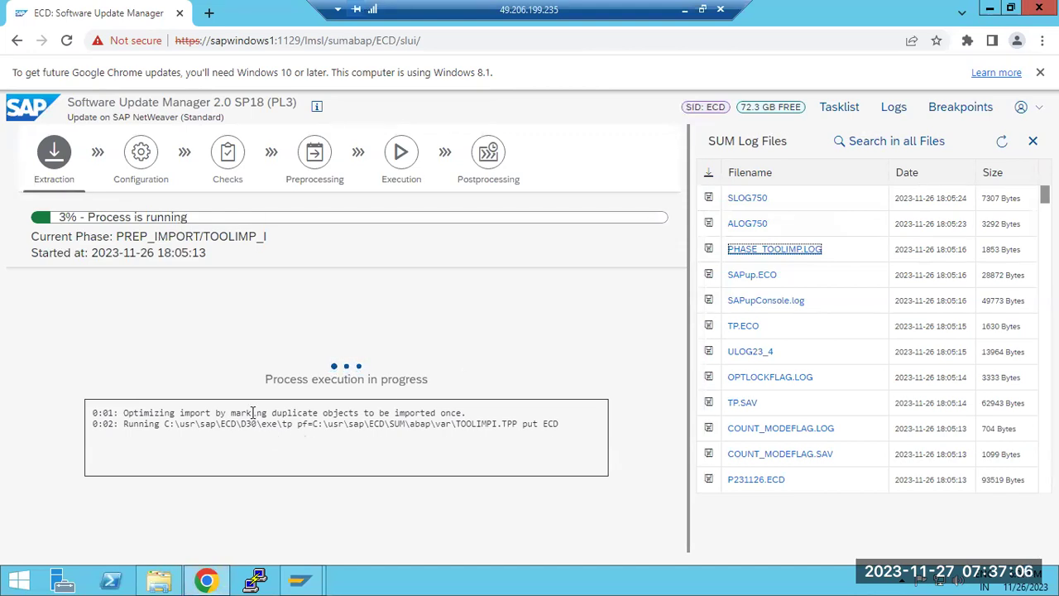
drag(252, 412, 468, 411)
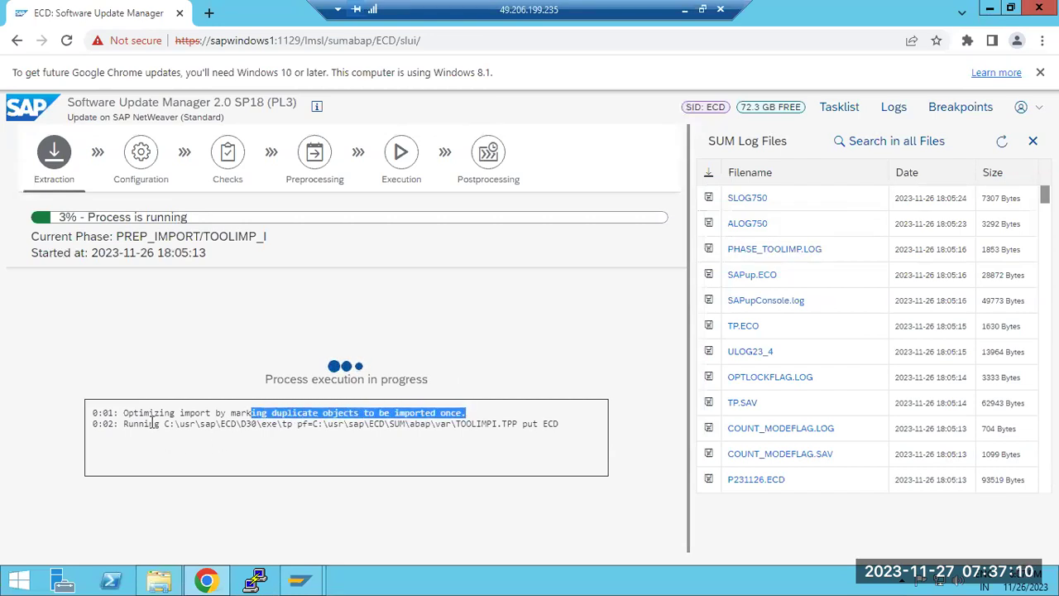
drag(138, 412, 481, 406)
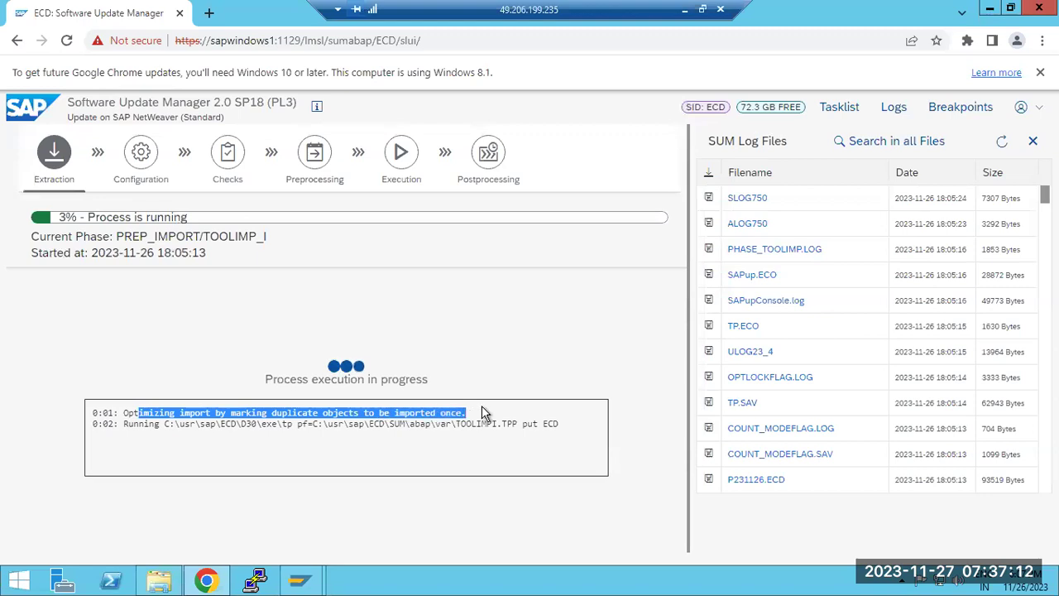
click(281, 411)
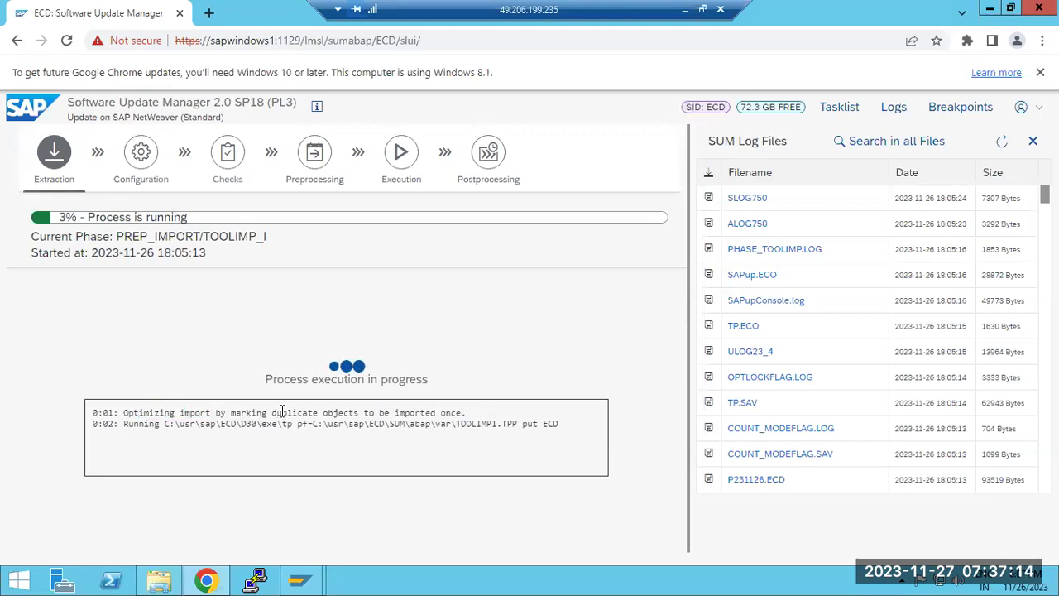
click(1001, 143)
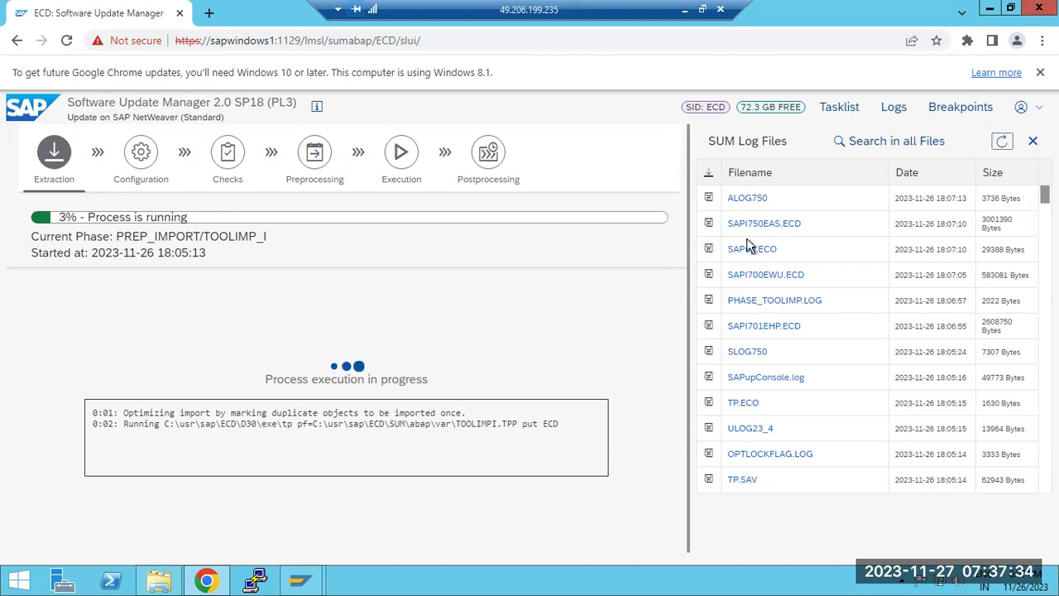
click(1000, 142)
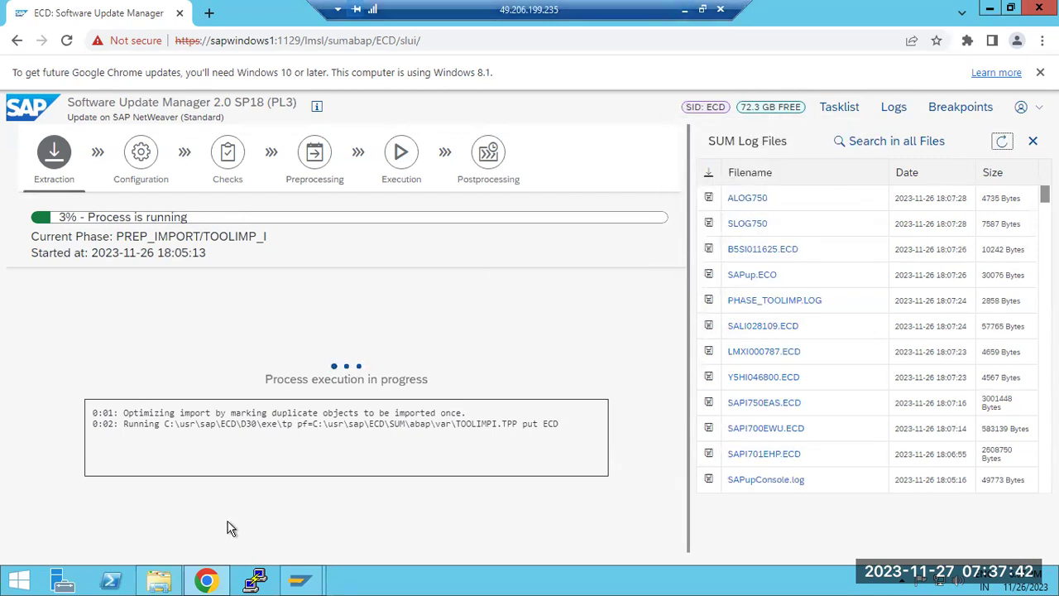
- Switch to File Explorer, browse to C:\usr\sap\ECD, delete the archive SUM20SP18_3-80002458.SAR and close the window
click(158, 581)
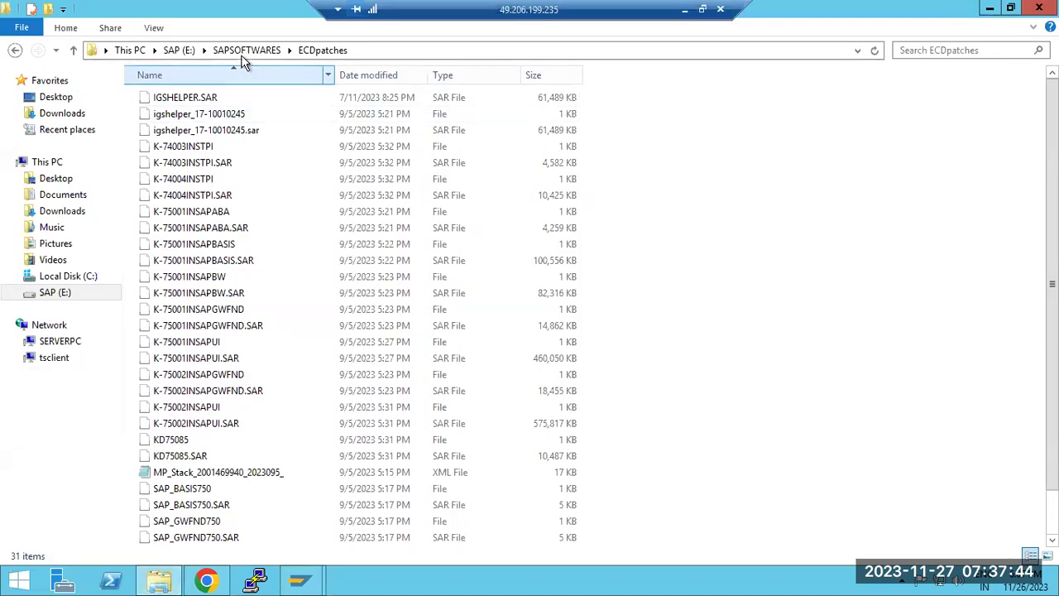
click(125, 49)
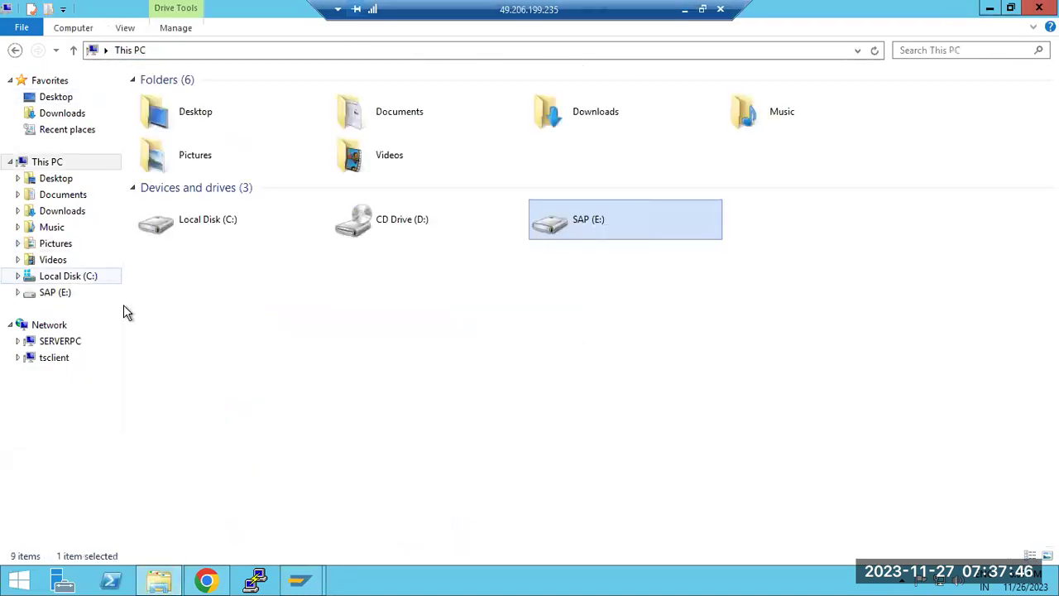
double_click(240, 218)
double_click(157, 391)
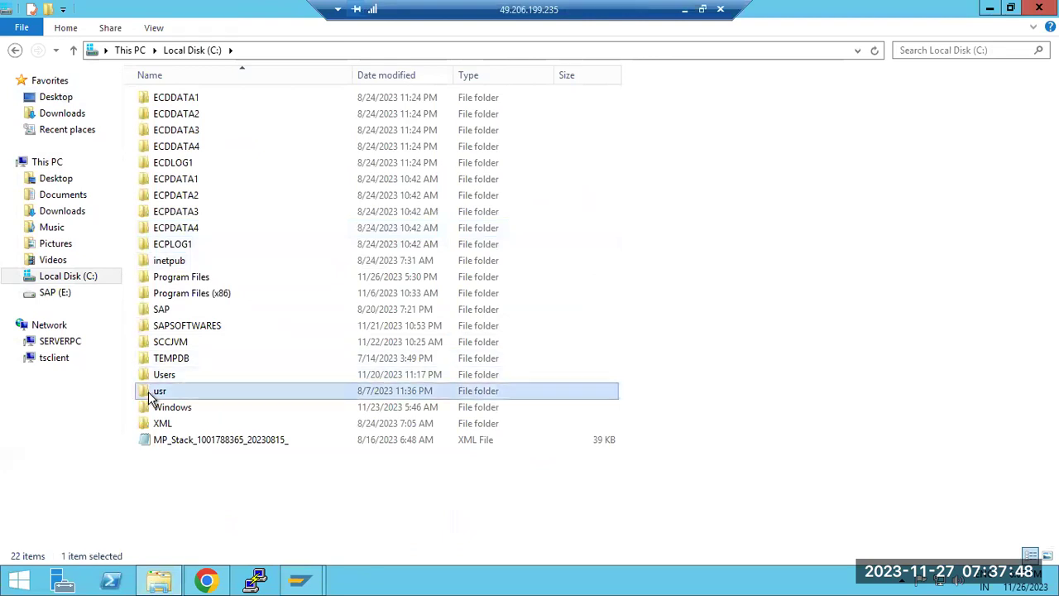
double_click(154, 100)
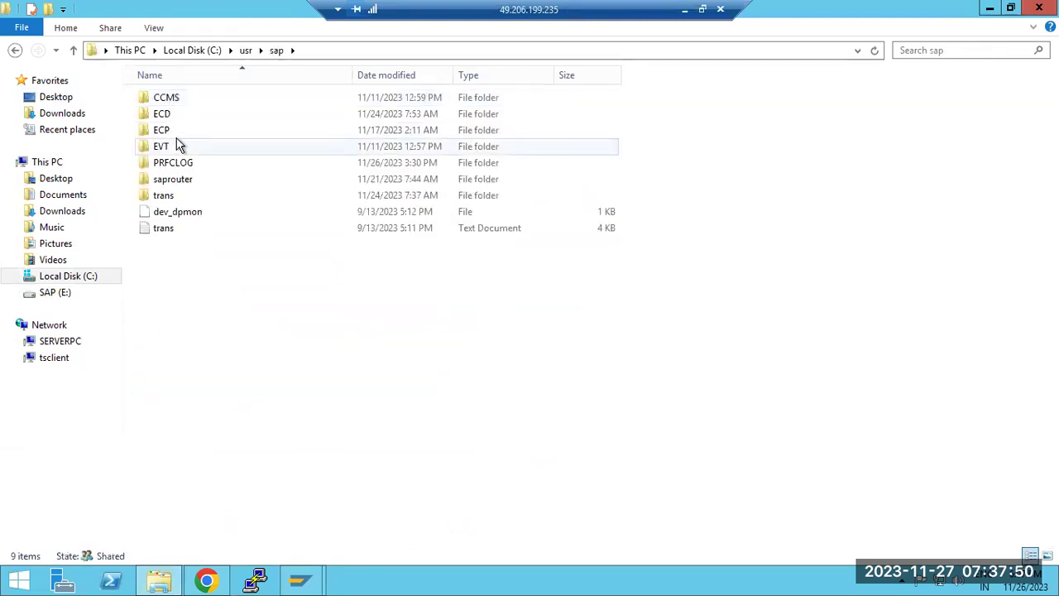
click(168, 115)
double_click(168, 115)
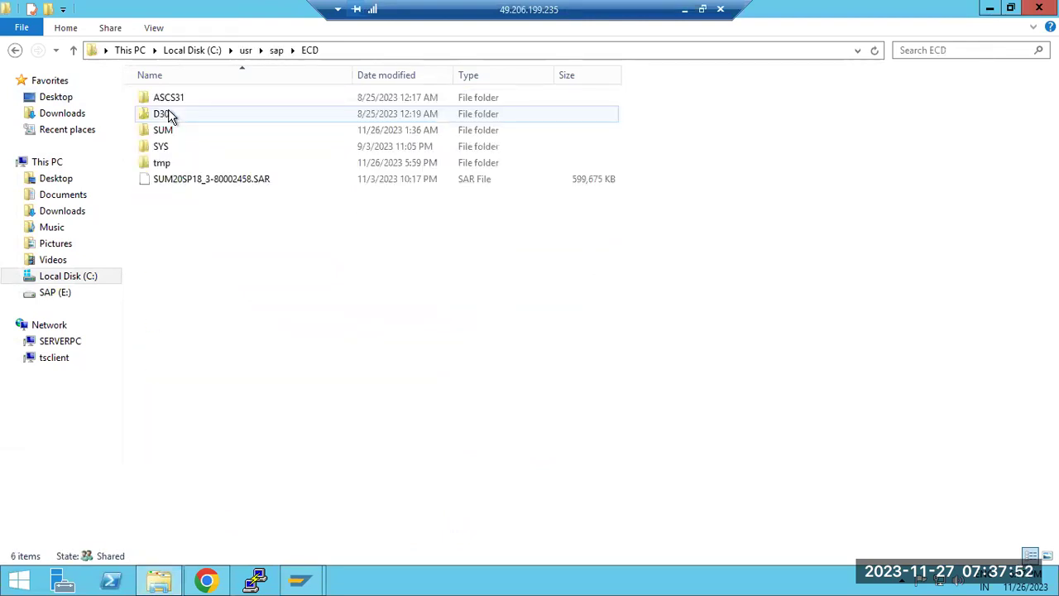
click(191, 179)
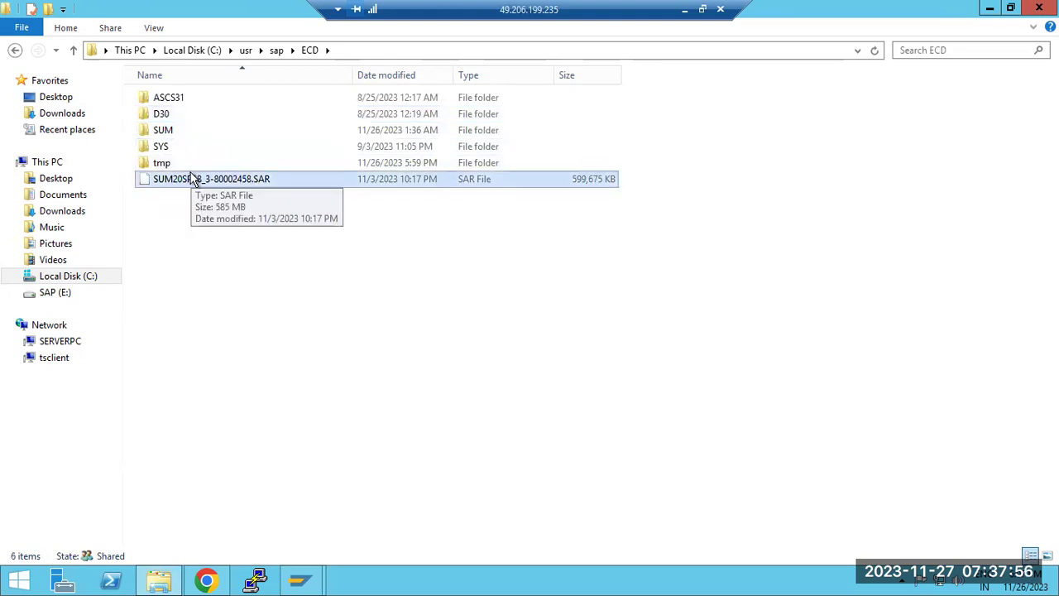
key(Delete)
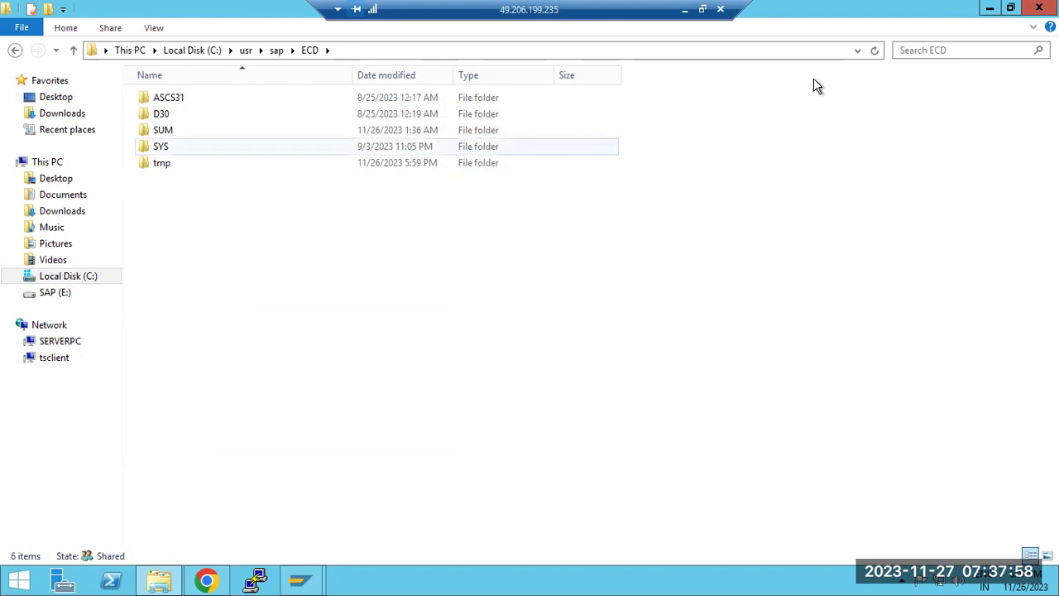
click(1036, 10)
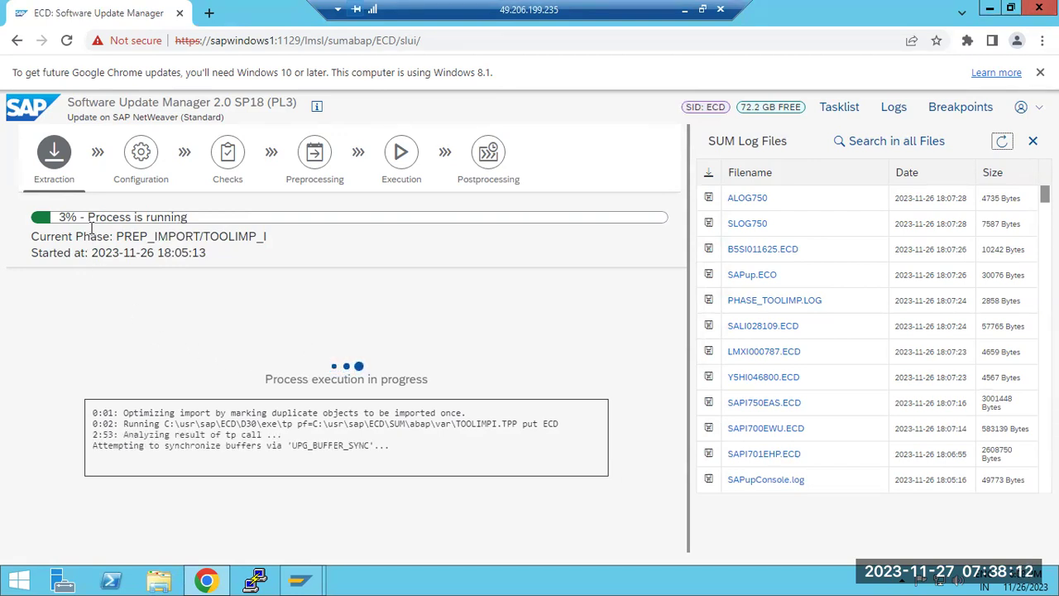
- Examine the tp call output of the PREP_IMPORT phases and refresh the SUM log files to follow the Extraction progress
drag(185, 424, 381, 444)
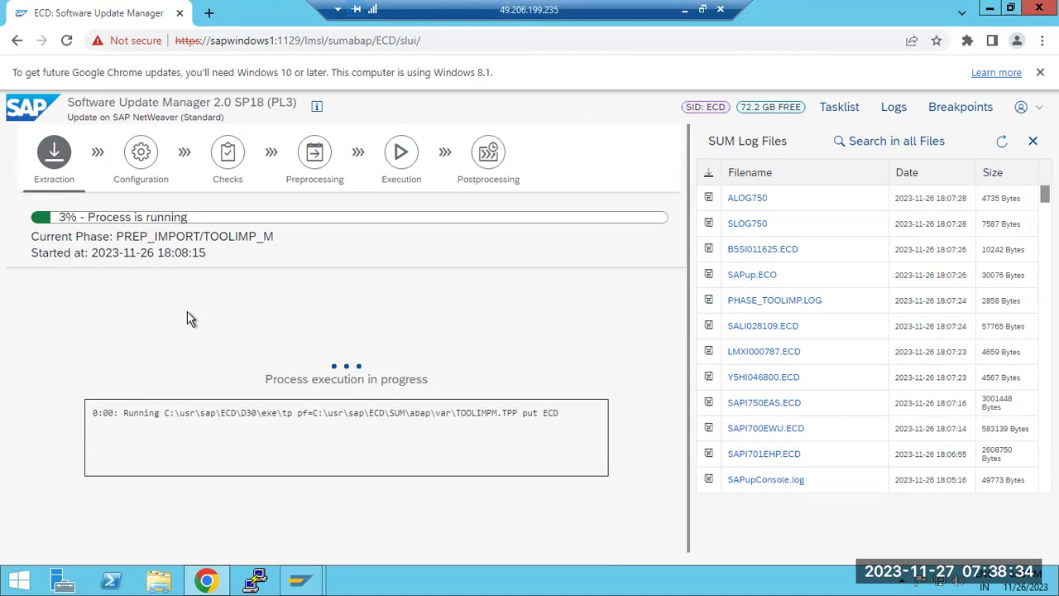
click(1002, 141)
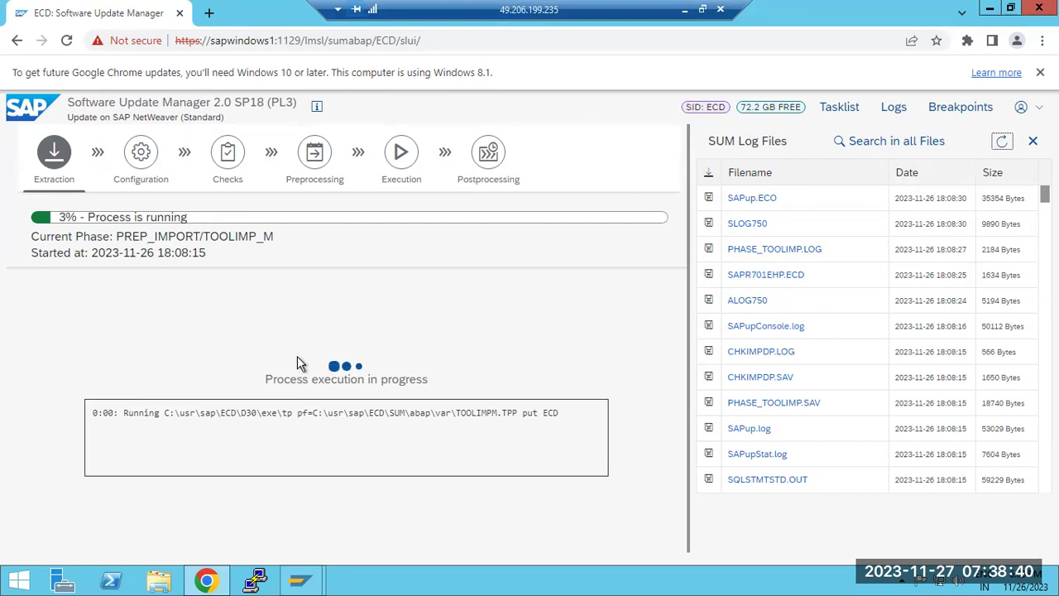
click(1002, 142)
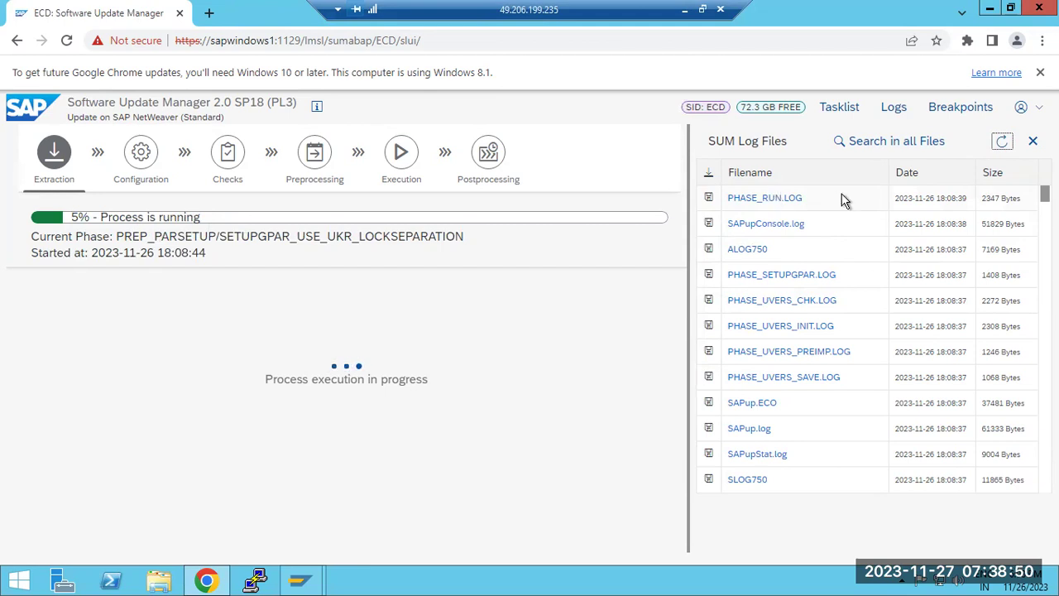
- Refresh the SUM log files, examine the end of PHASE_CHECK4NOTES.LOG and close the log viewer
click(1002, 142)
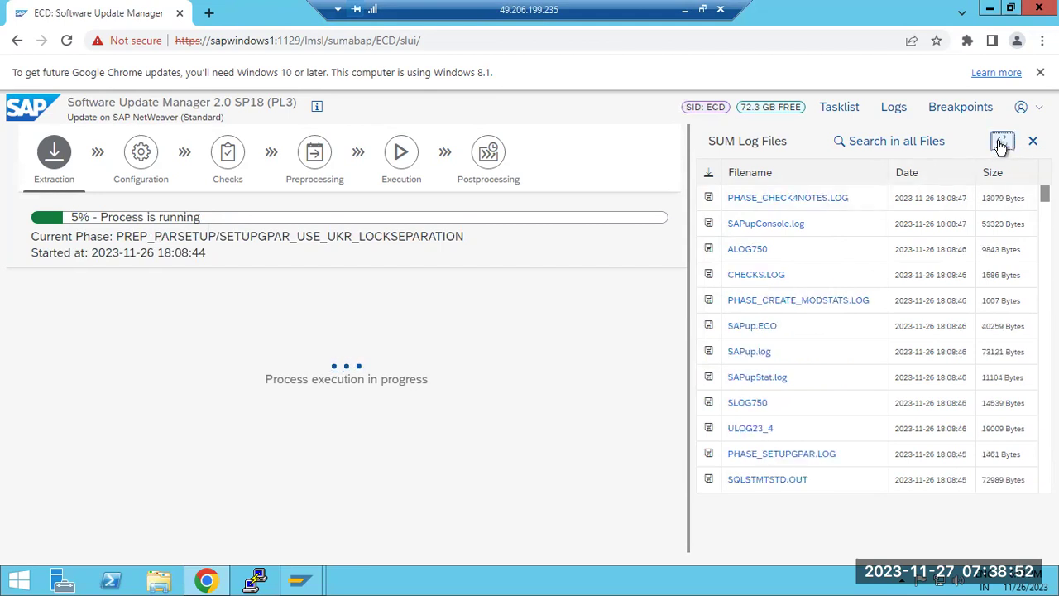
click(768, 201)
scroll(648, 256, down, 10)
scroll(662, 373, down, 15)
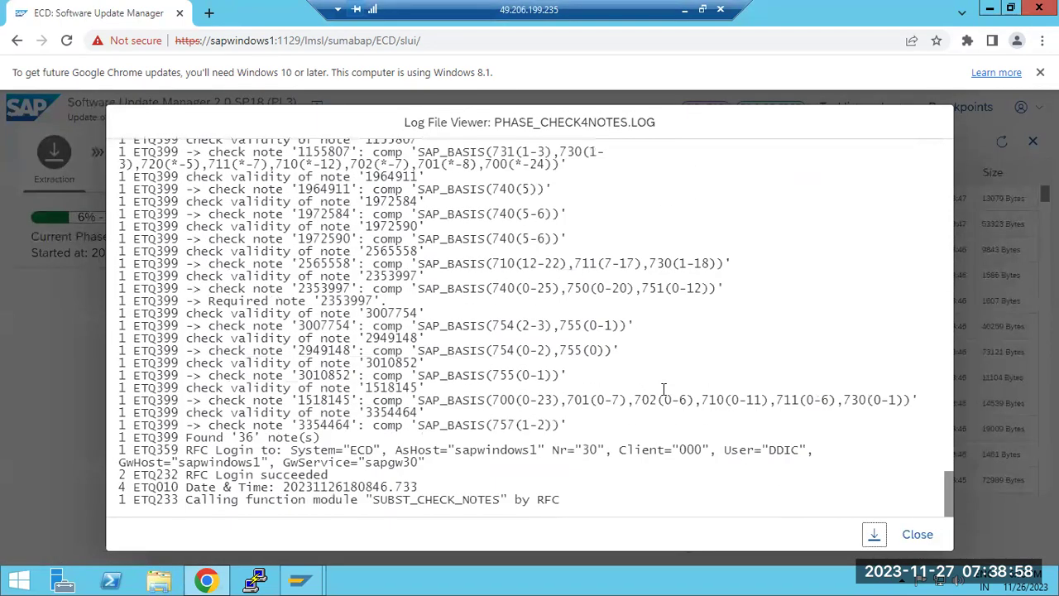
click(920, 534)
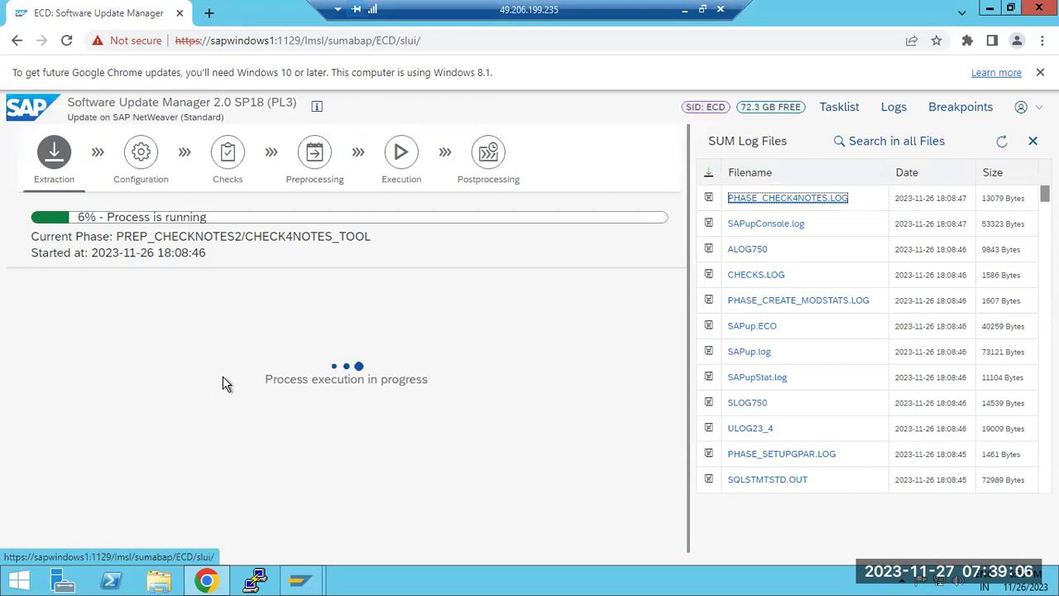
click(684, 9)
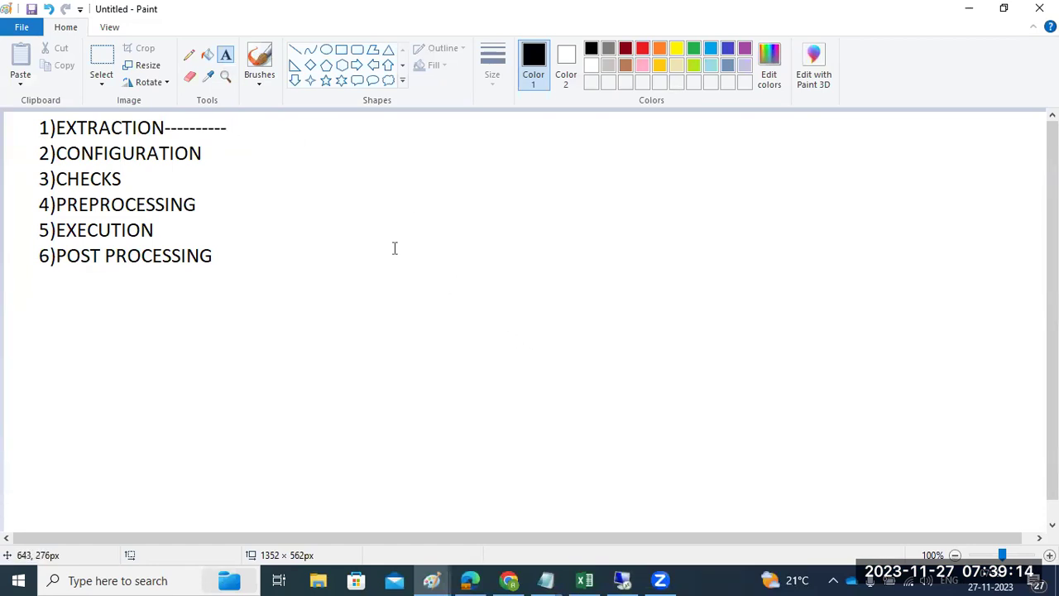
click(230, 120)
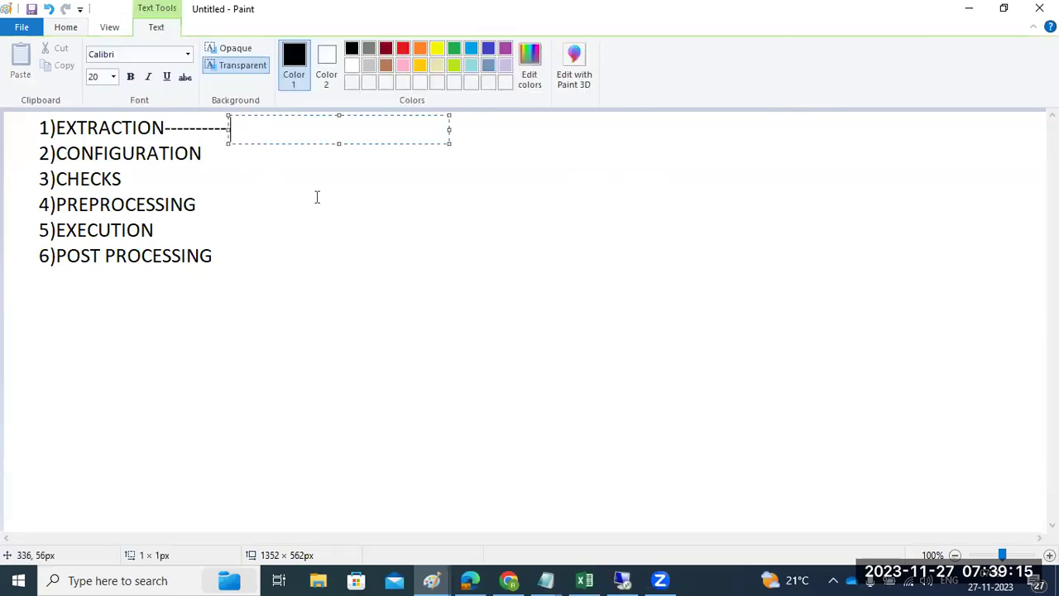
click(622, 579)
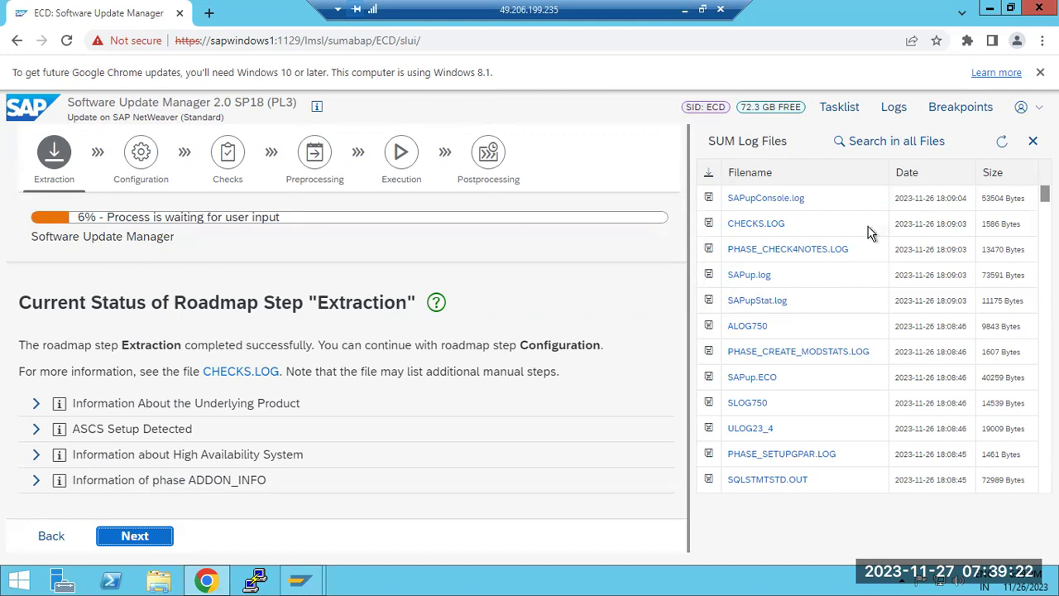
- Refresh the SUM log files and examine the add-on upgrade strategy entries of phase ADDON_INFO in CHECKS.LOG
click(1001, 141)
click(766, 224)
scroll(553, 332, down, 5)
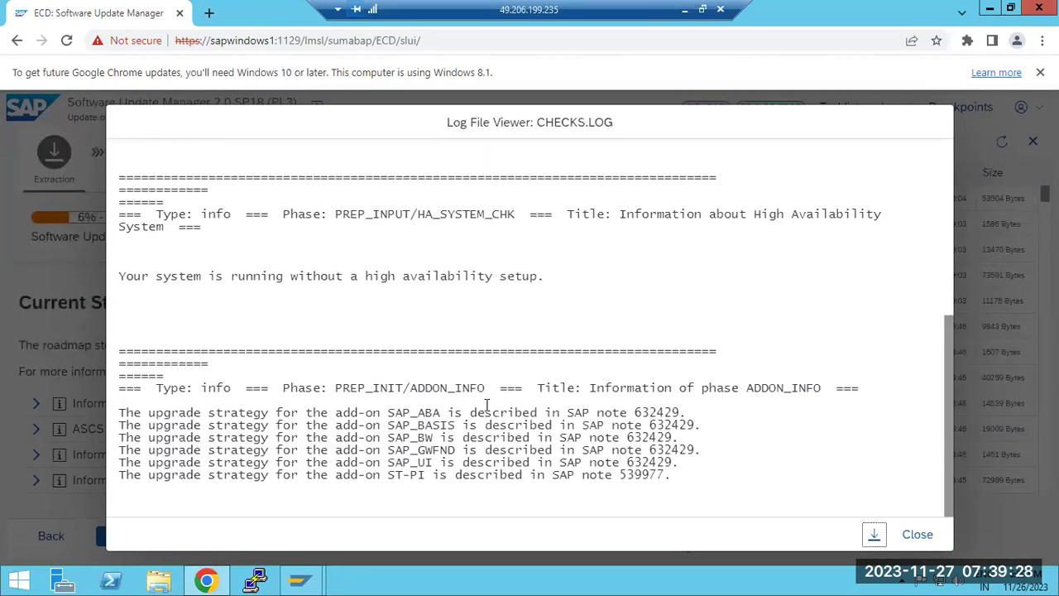
drag(487, 411, 687, 499)
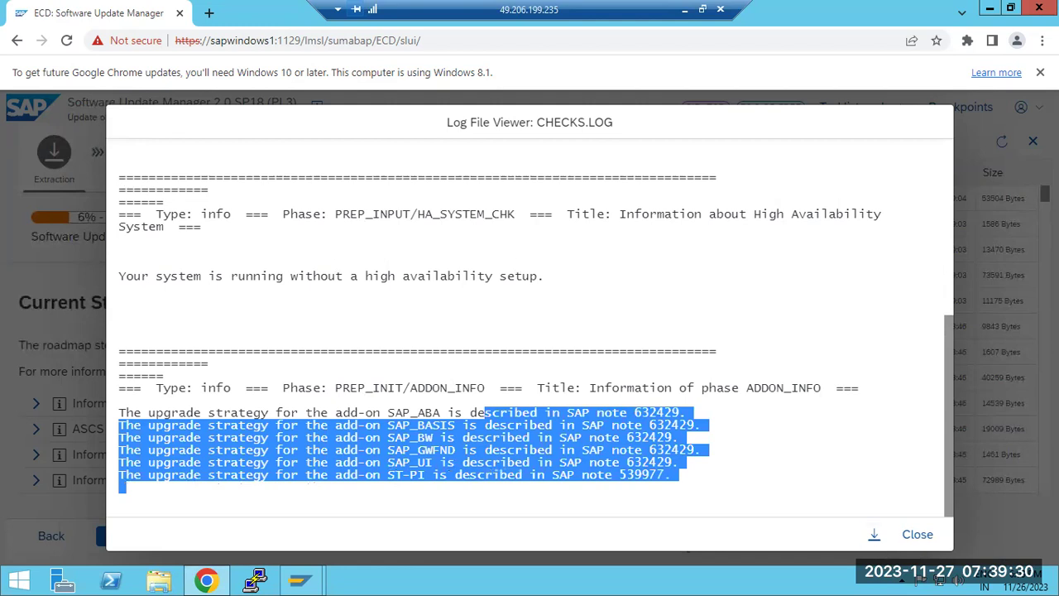
- Close the CHECKS.LOG viewer and continue from the completed Extraction step to the Configuration roadmap step
click(918, 533)
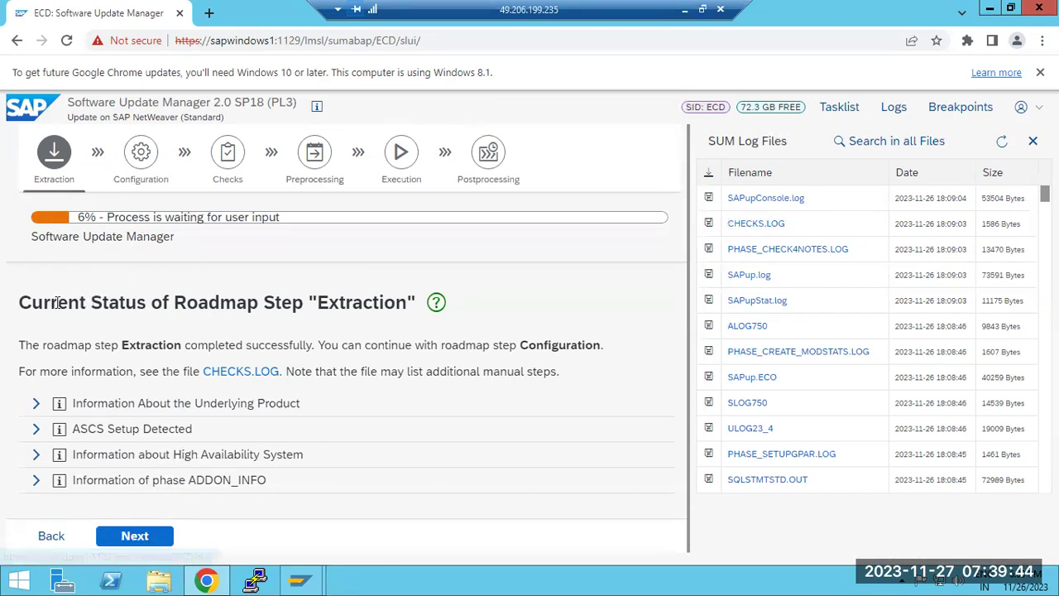
drag(70, 342, 597, 344)
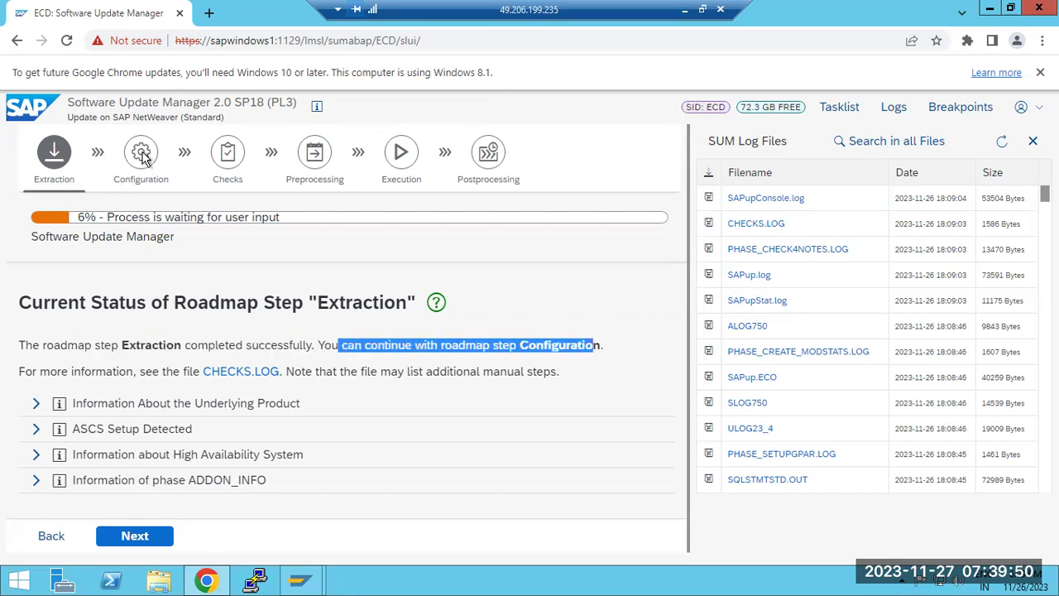
click(122, 536)
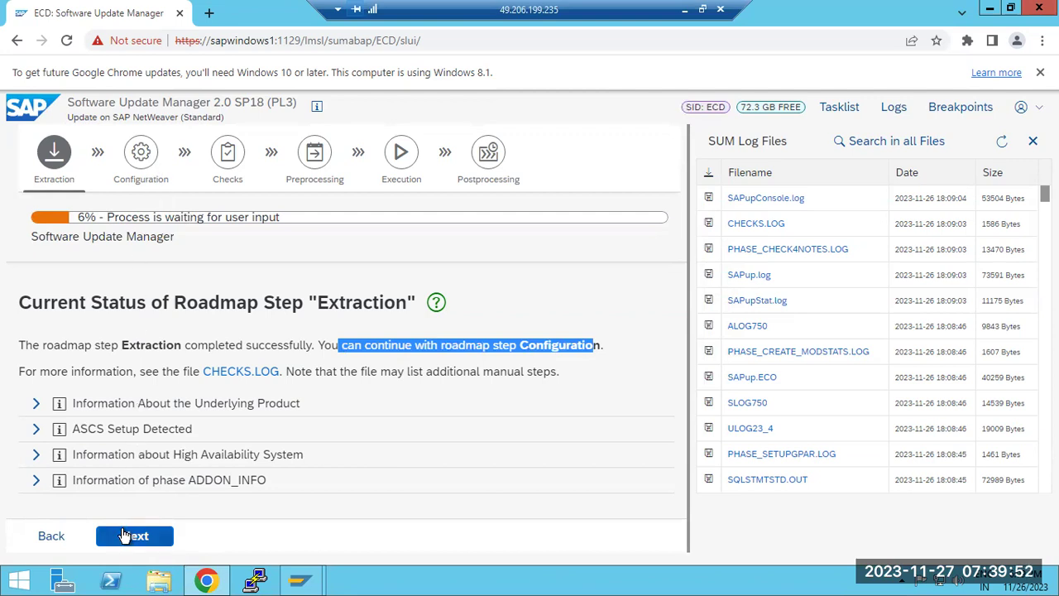
click(125, 536)
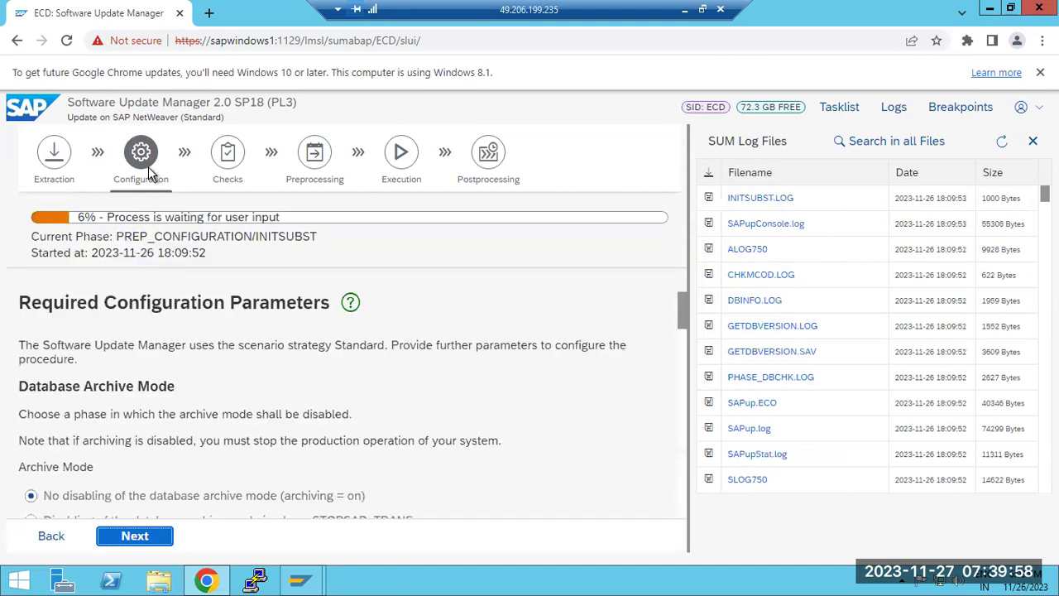
- Keep "No disabling of the database archive mode (archiving = on)" and turn off starting the ABAP load generation during the update
scroll(227, 417, down, 2)
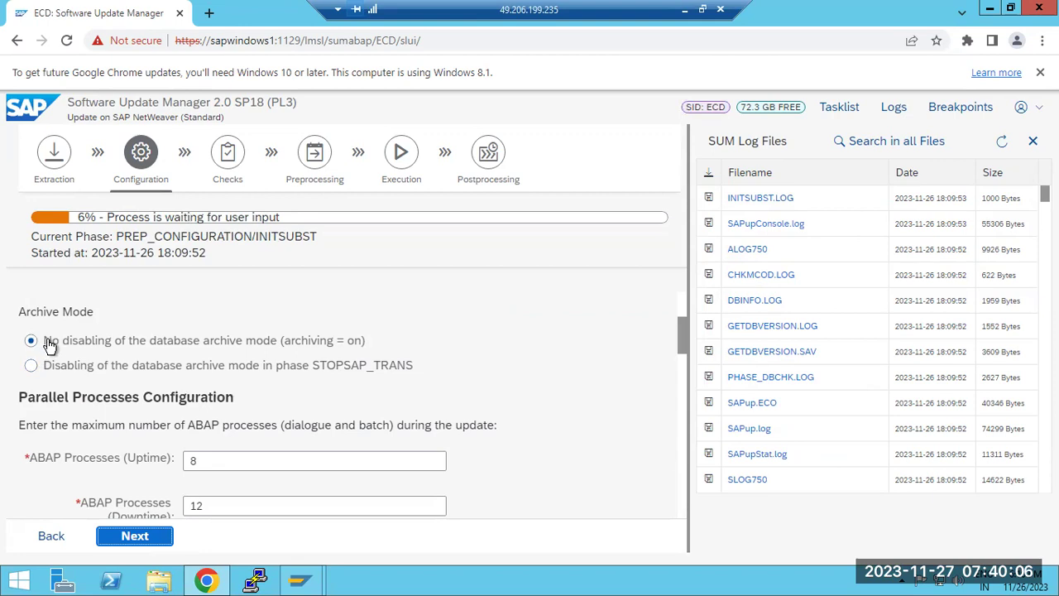
click(31, 367)
click(31, 341)
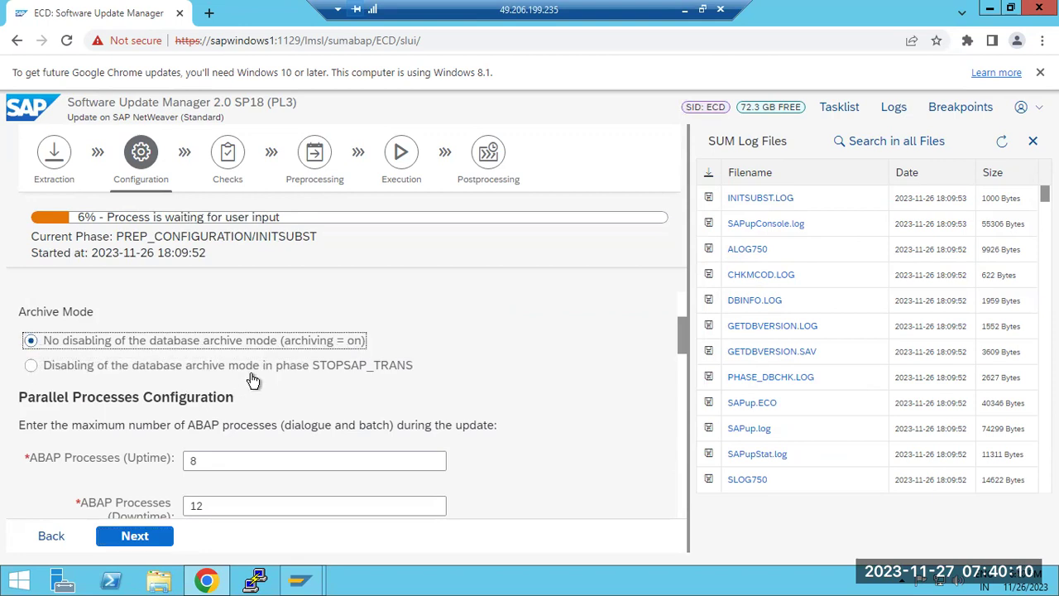
scroll(337, 404, down, 10)
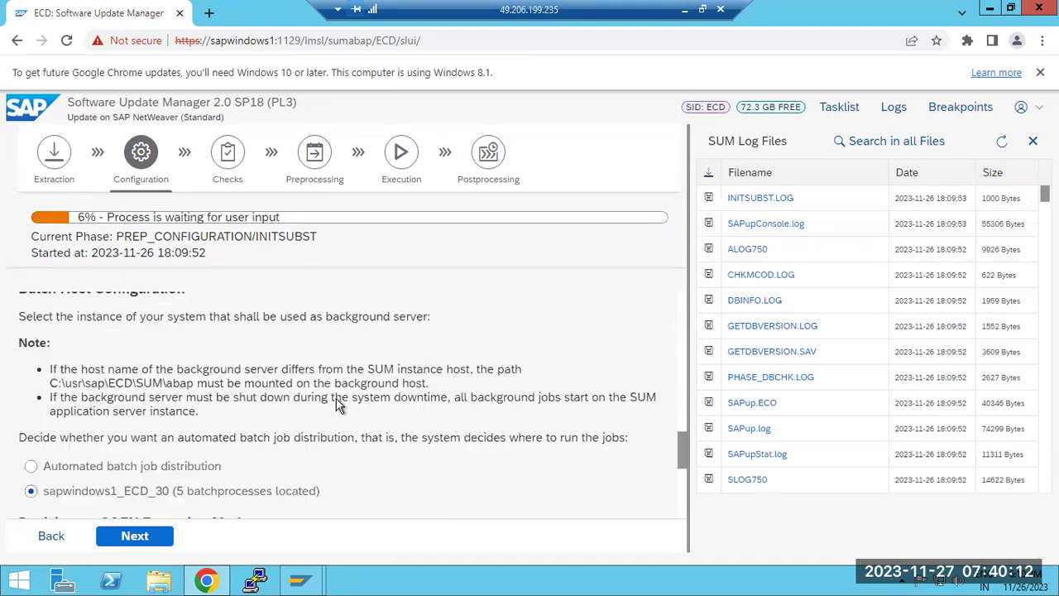
scroll(338, 403, down, 3)
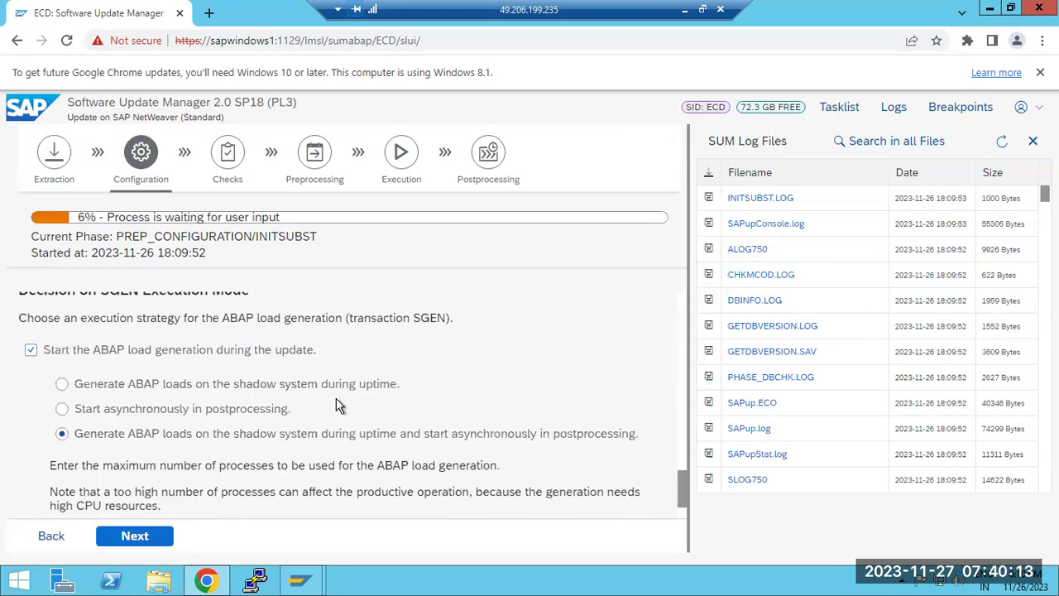
click(31, 349)
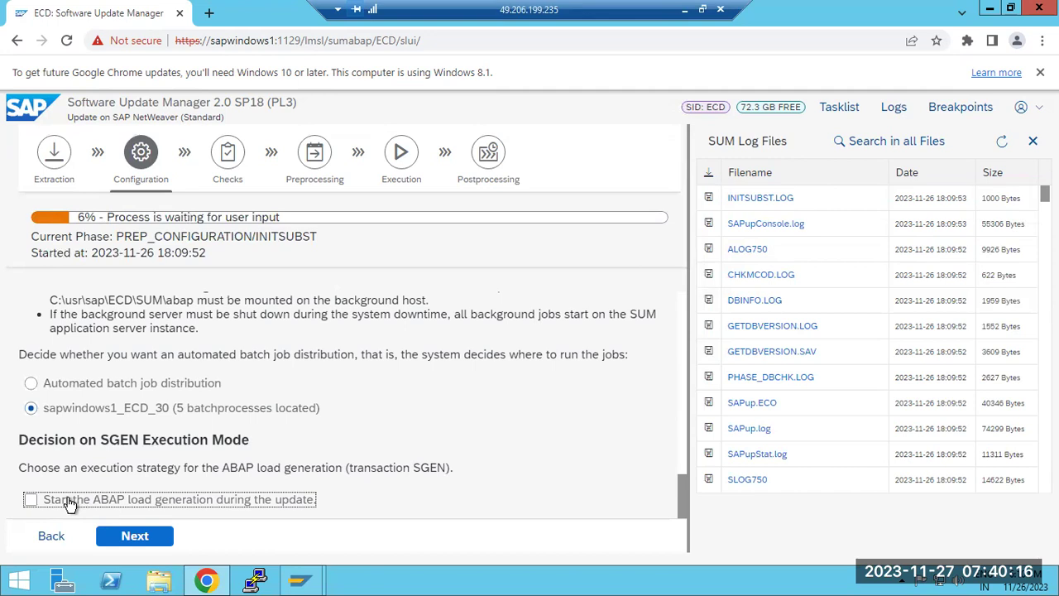
drag(72, 499, 218, 502)
click(217, 502)
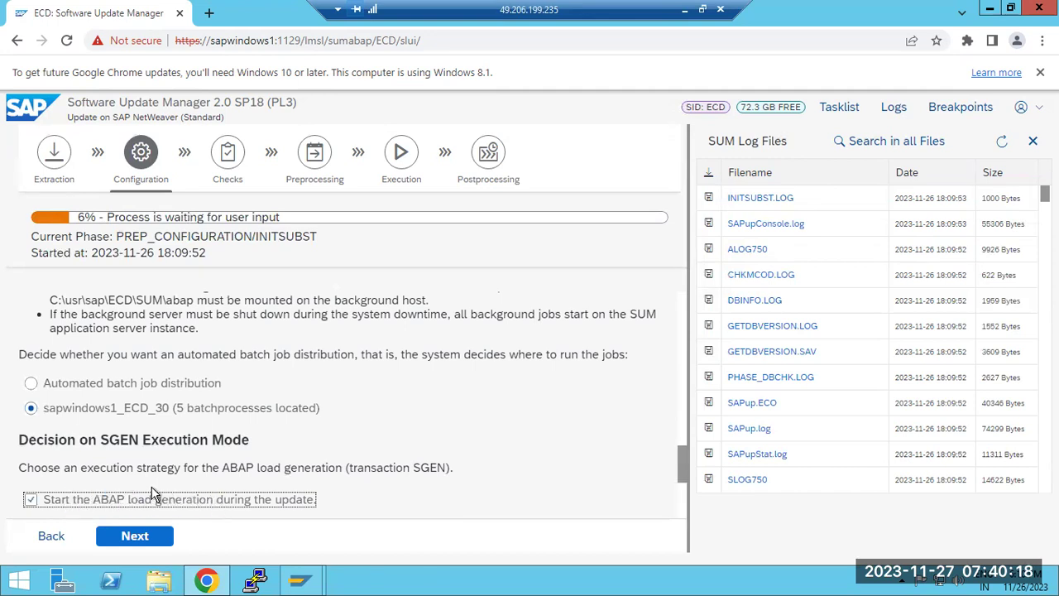
click(29, 500)
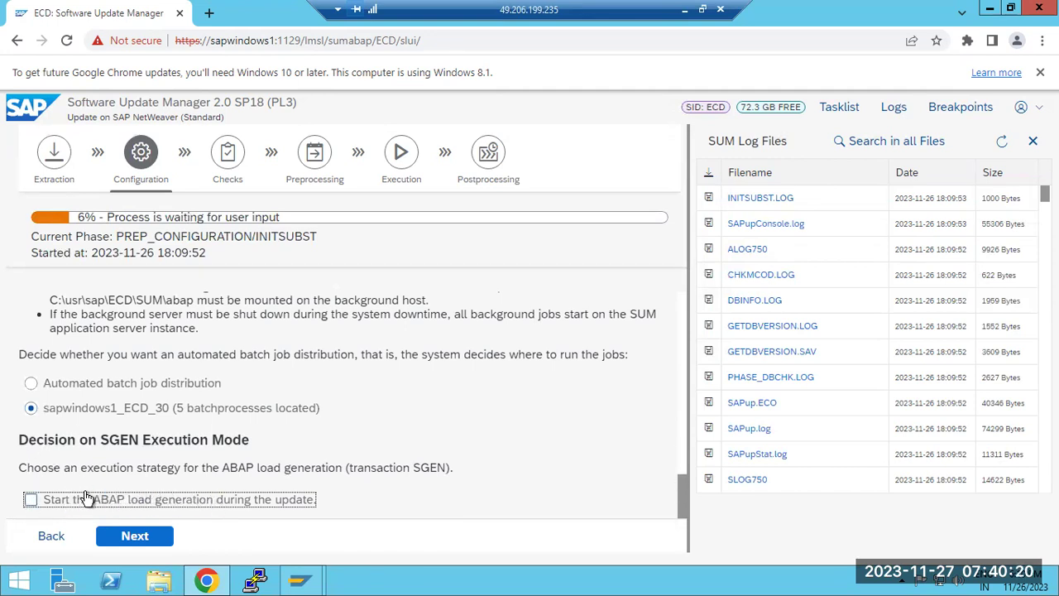
- Examine the maximum ABAP processes for uptime and downtime in the Parallel Processes Configuration section
scroll(327, 431, up, 1)
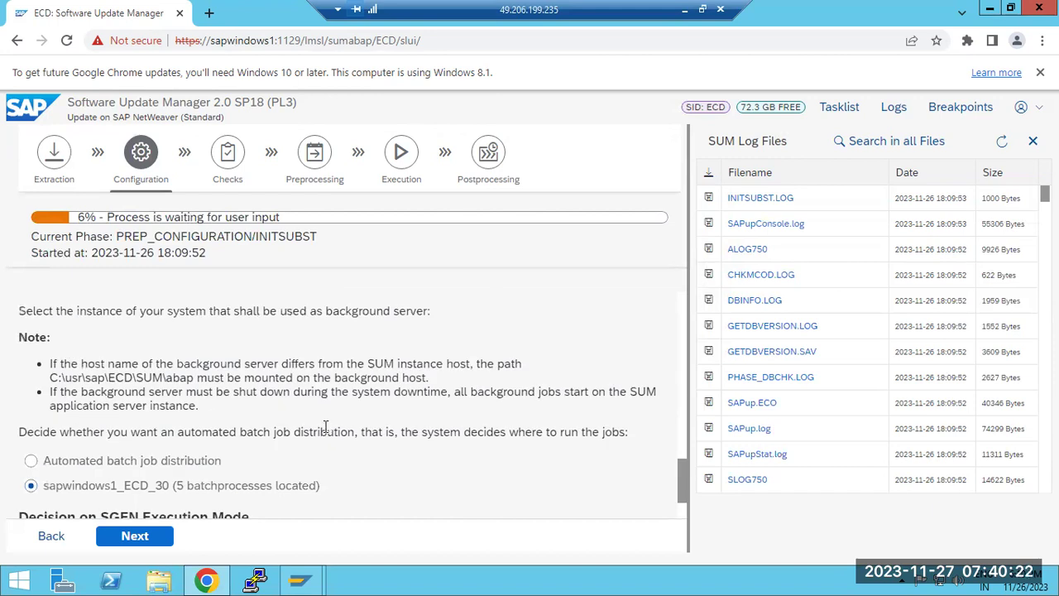
scroll(327, 426, up, 10)
scroll(327, 432, up, 1)
scroll(327, 431, down, 2)
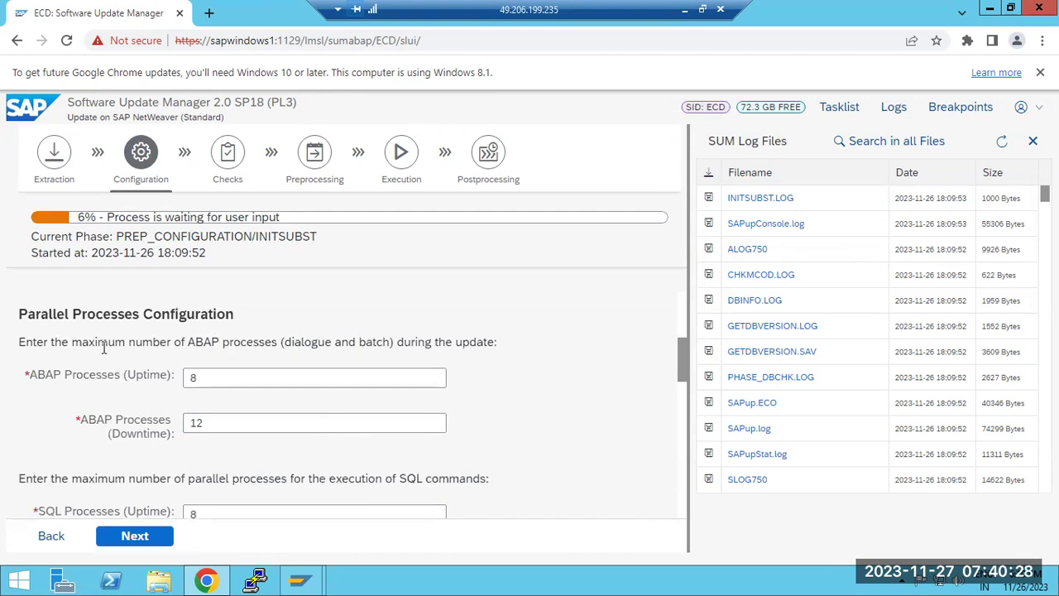
drag(95, 314, 219, 328)
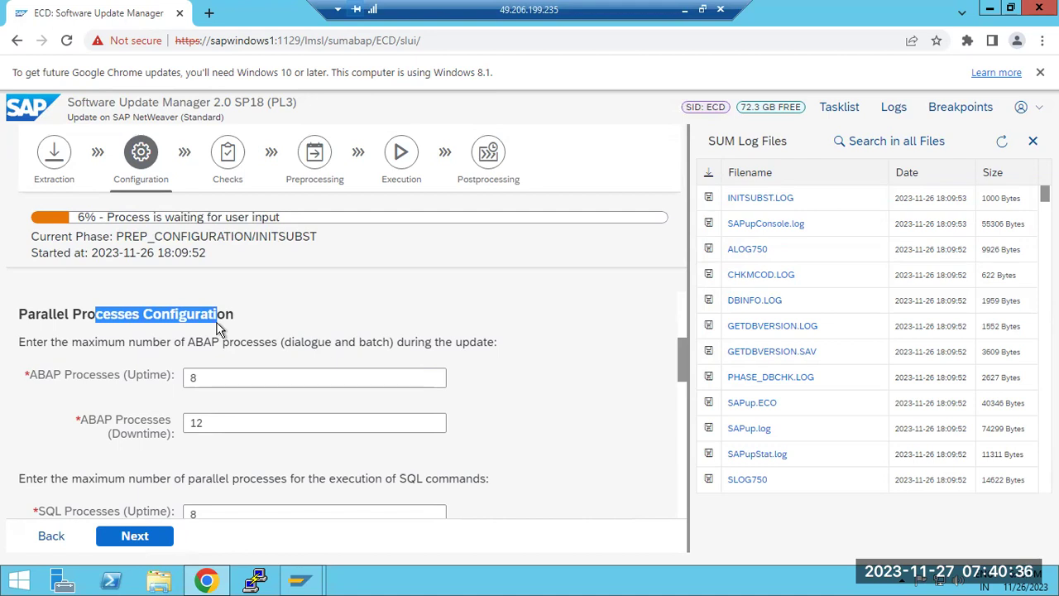
drag(77, 374, 190, 374)
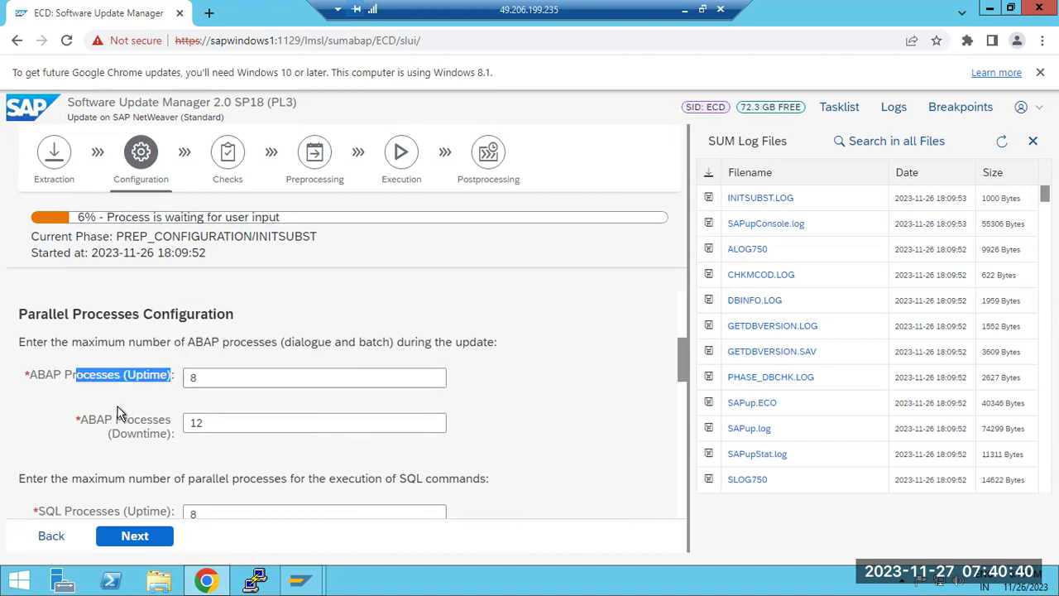
scroll(121, 416, down, 1)
scroll(137, 356, down, 1)
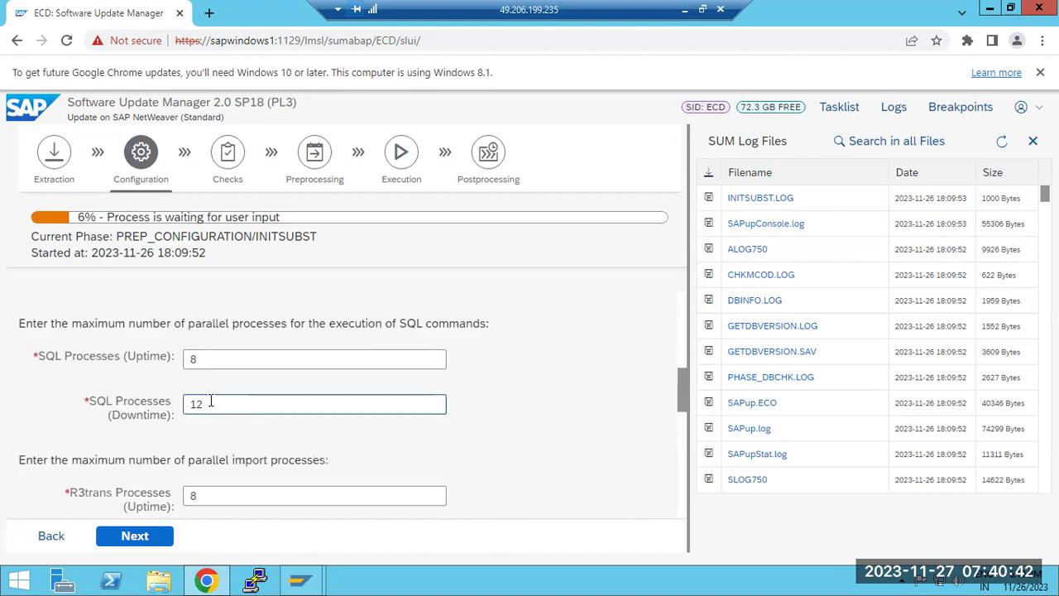
scroll(139, 374, up, 2)
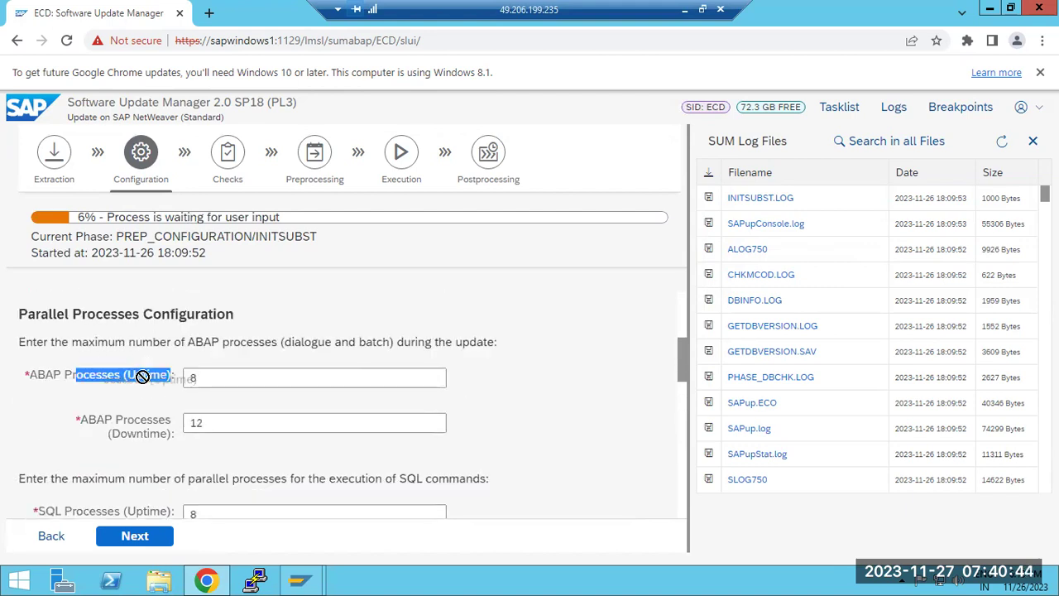
drag(136, 420, 144, 421)
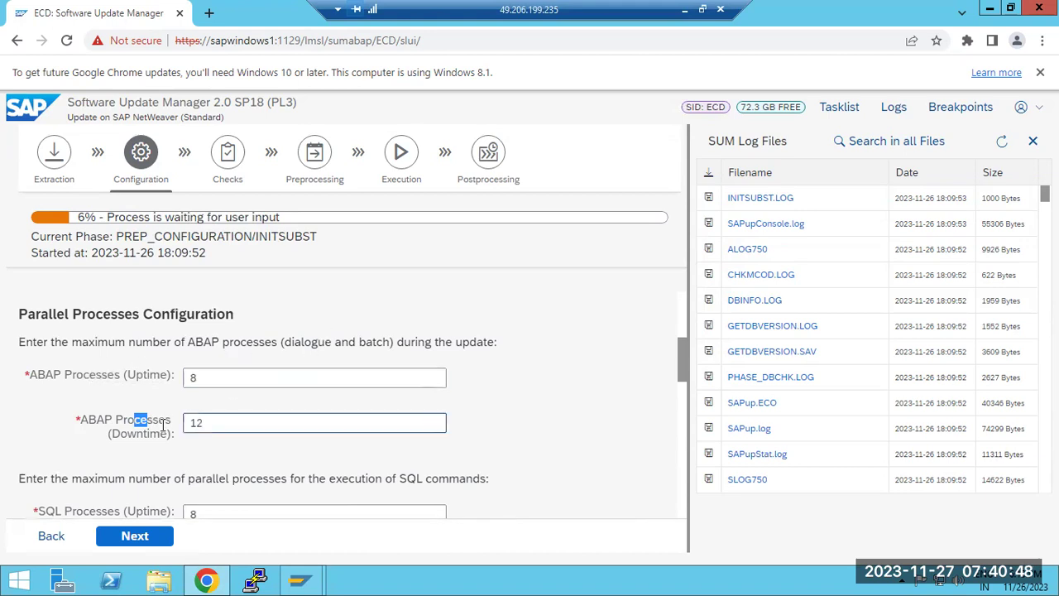
- Examine the SQL, R3trans and R3load process limits, the batch host configuration and the SGEN execution mode
scroll(150, 433, down, 1)
drag(105, 435, 147, 433)
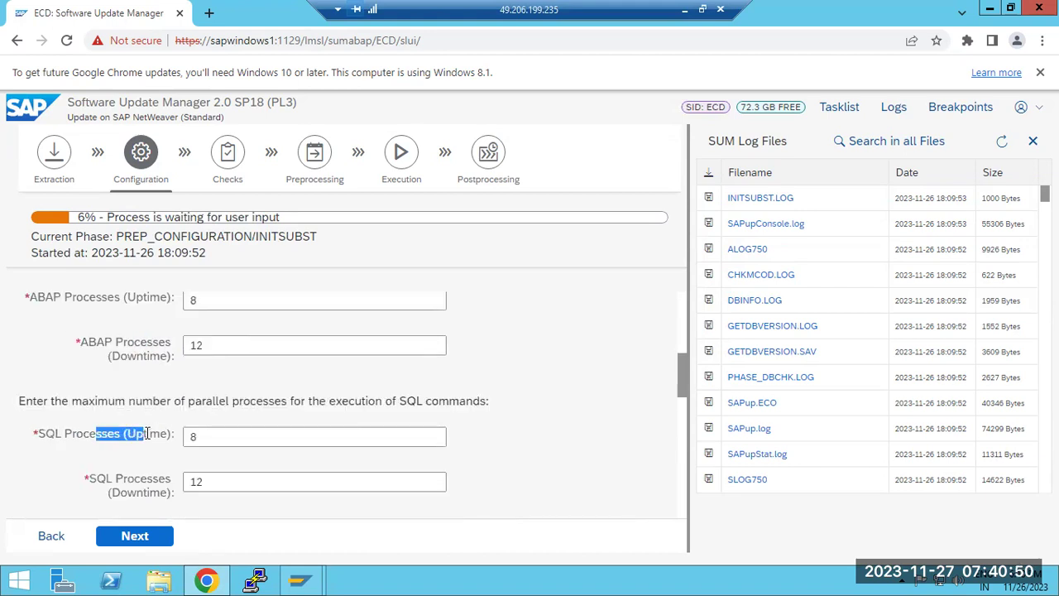
scroll(147, 433, down, 1)
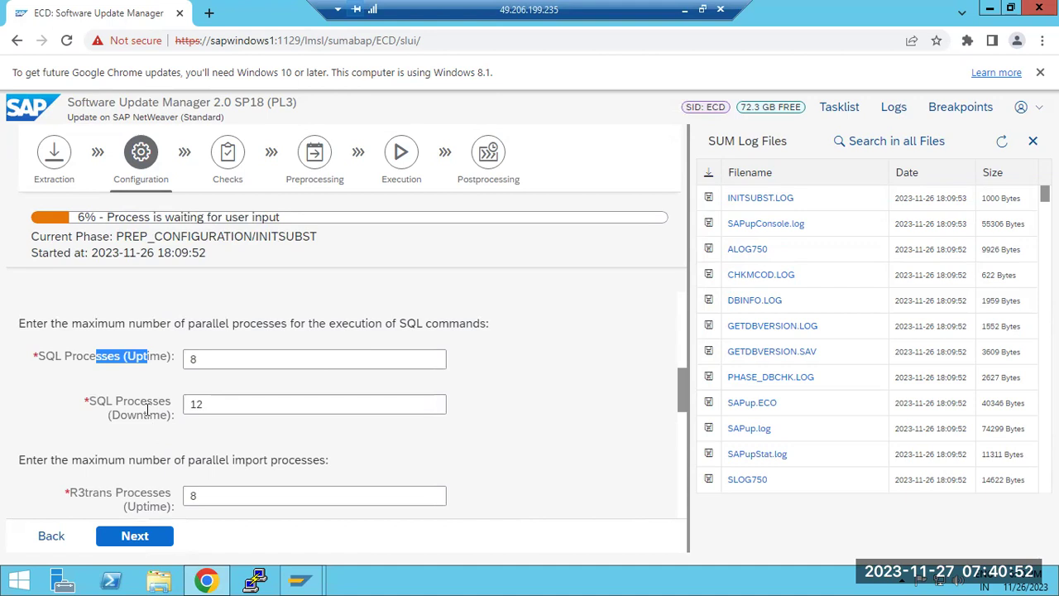
scroll(146, 410, down, 1)
scroll(138, 428, down, 4)
scroll(136, 425, up, 2)
scroll(135, 425, up, 4)
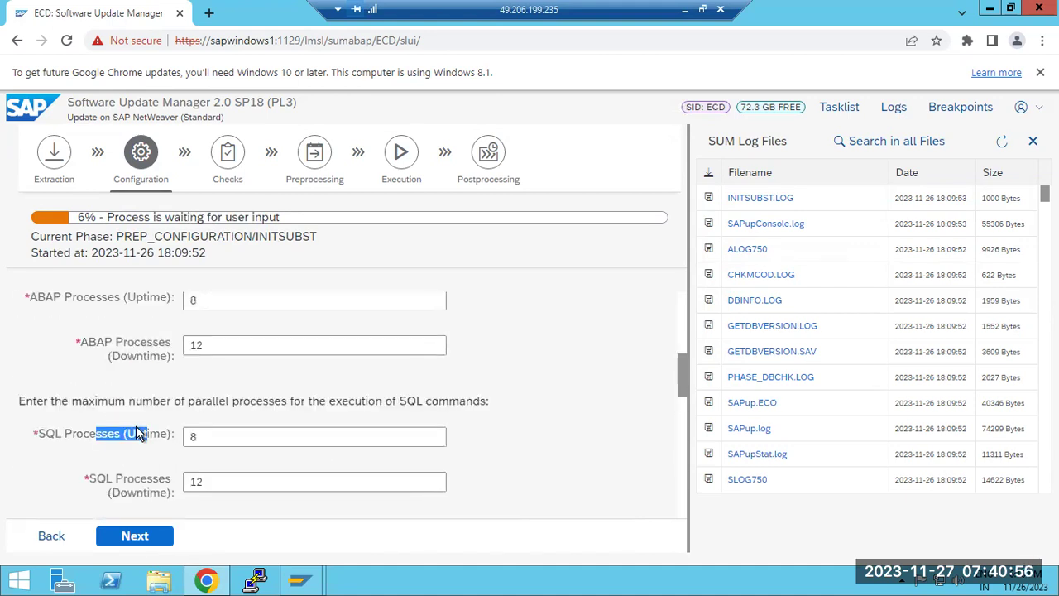
scroll(138, 425, down, 6)
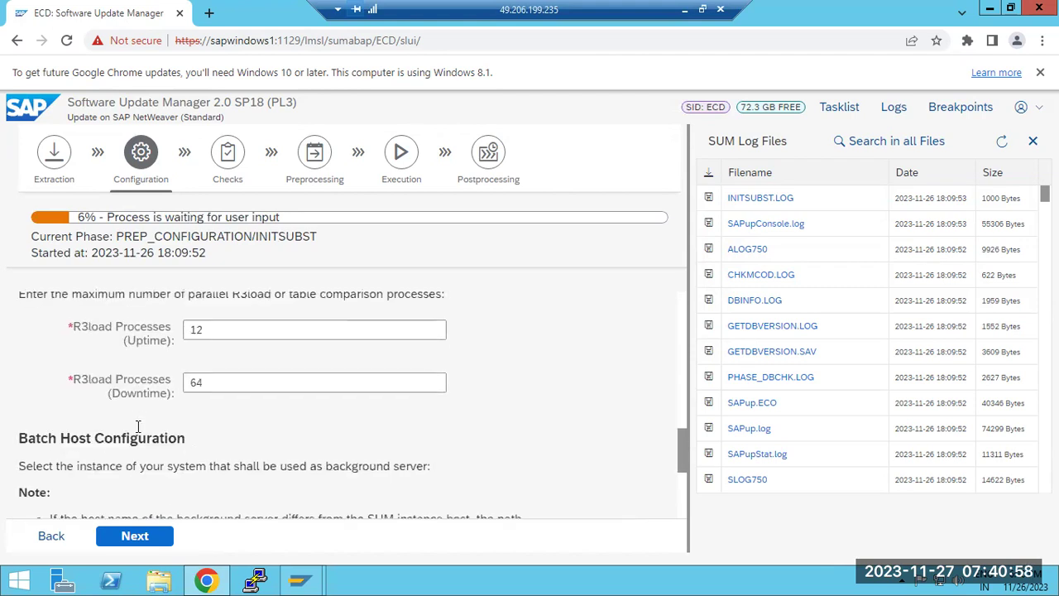
scroll(136, 425, down, 3)
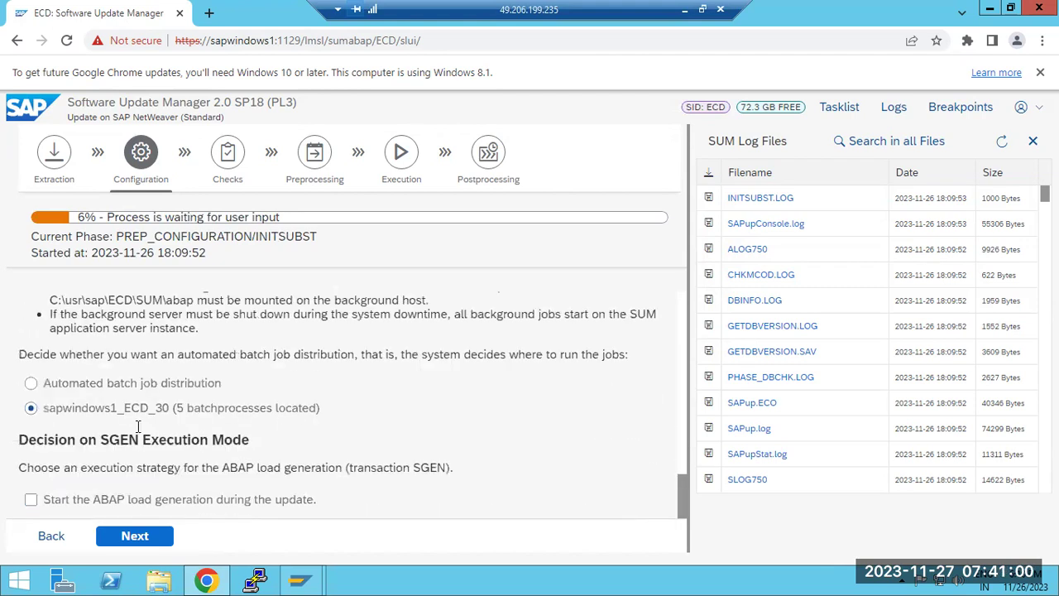
- Switch to the SAP GUI session, run transaction /nsm50 to examine the work processes of the ECD instance, and return to Software Update Manager
scroll(137, 421, up, 9)
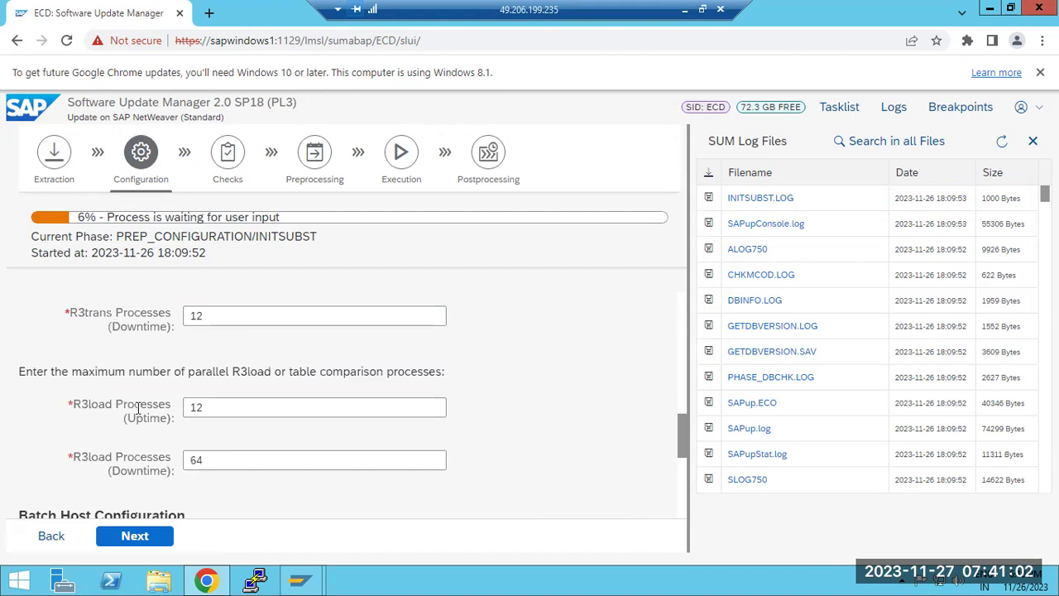
click(183, 376)
double_click(184, 377)
right_click(502, 581)
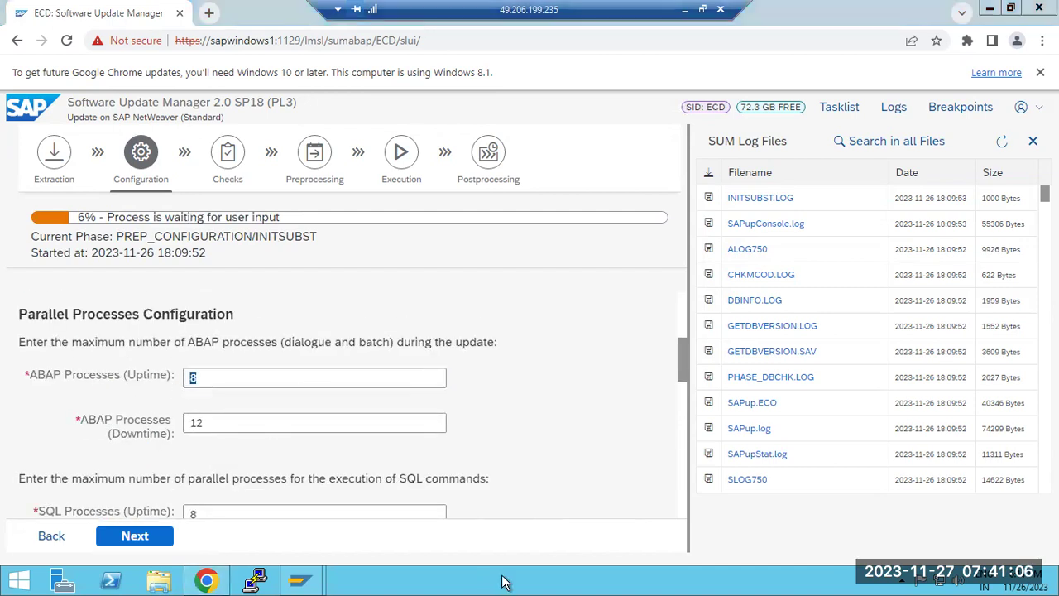
click(299, 581)
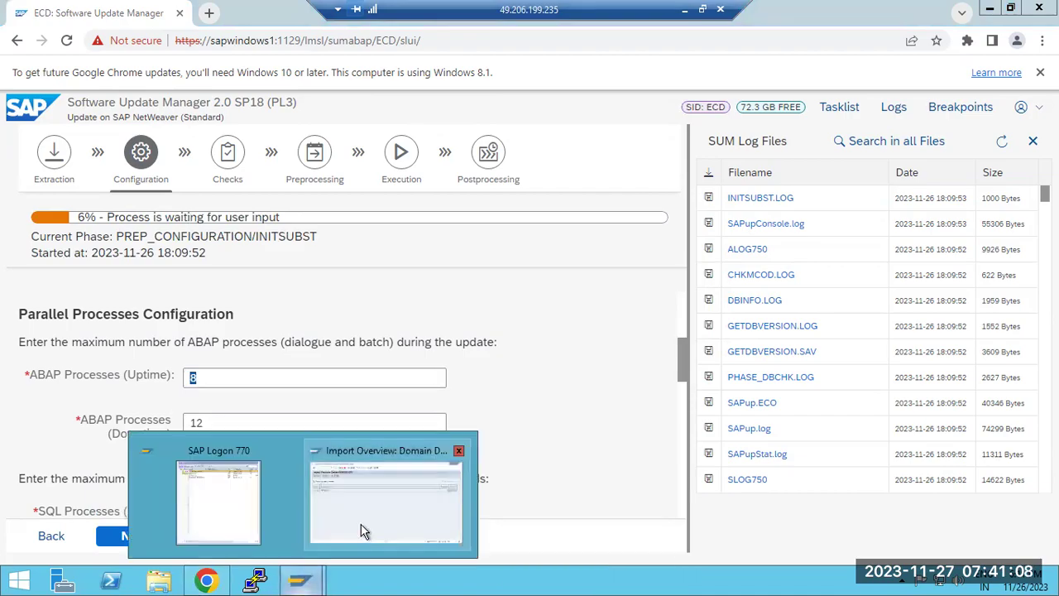
click(366, 532)
text(/)
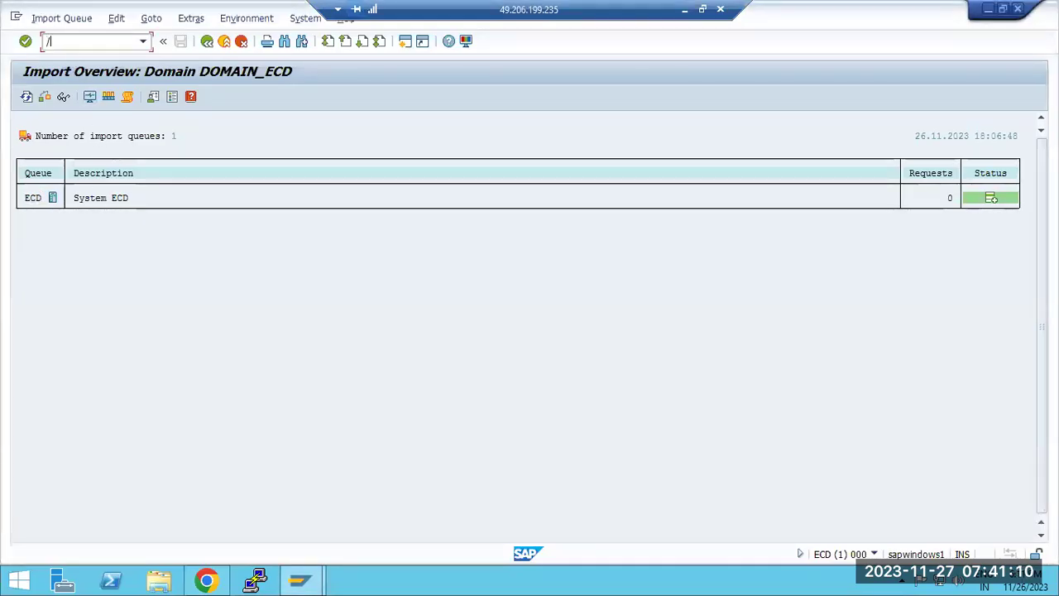
text(nsm50)
key(Return)
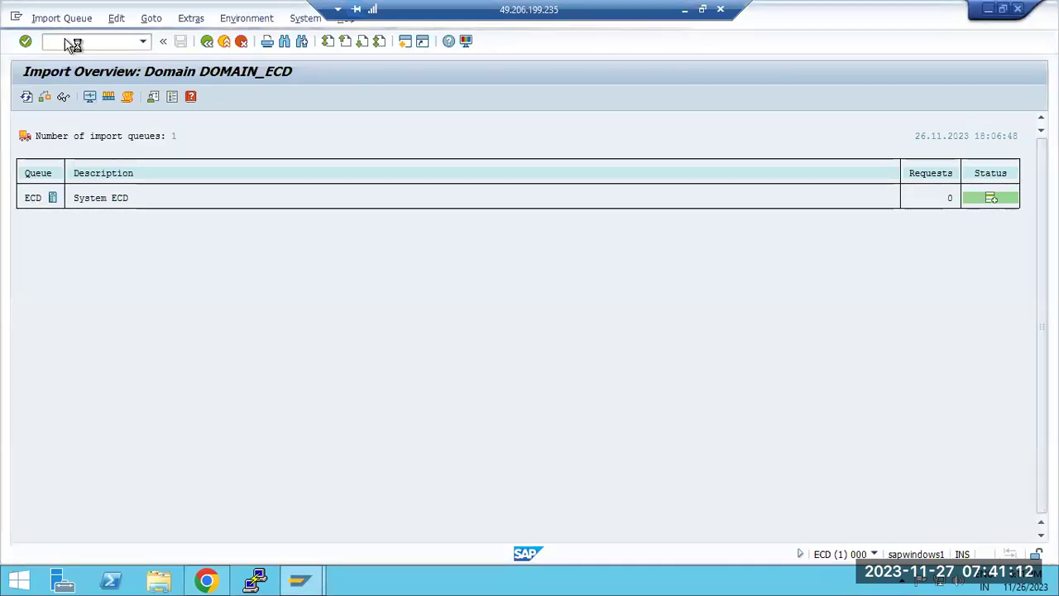
click(637, 183)
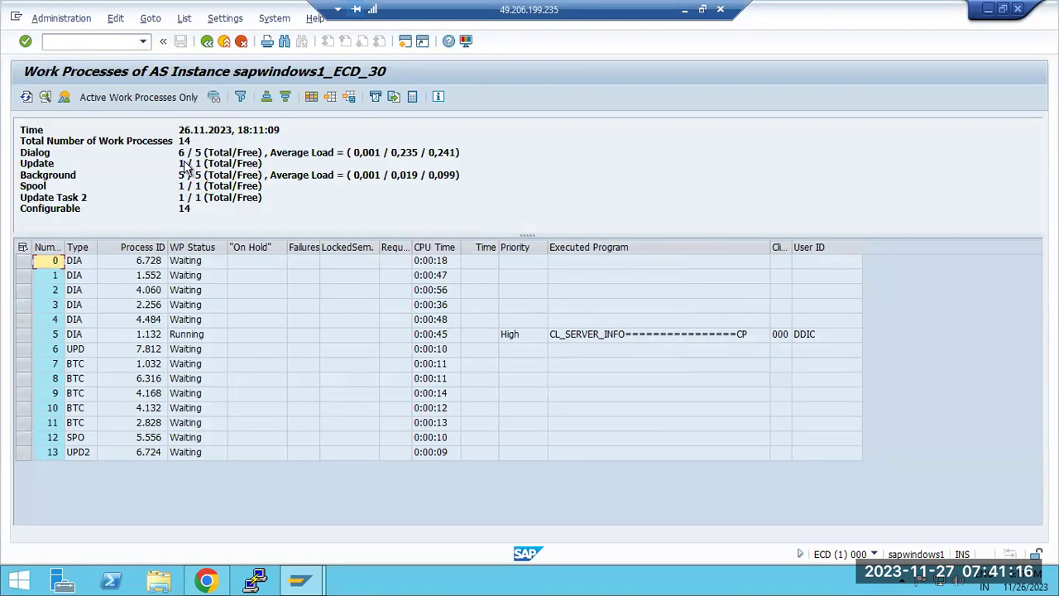
click(206, 580)
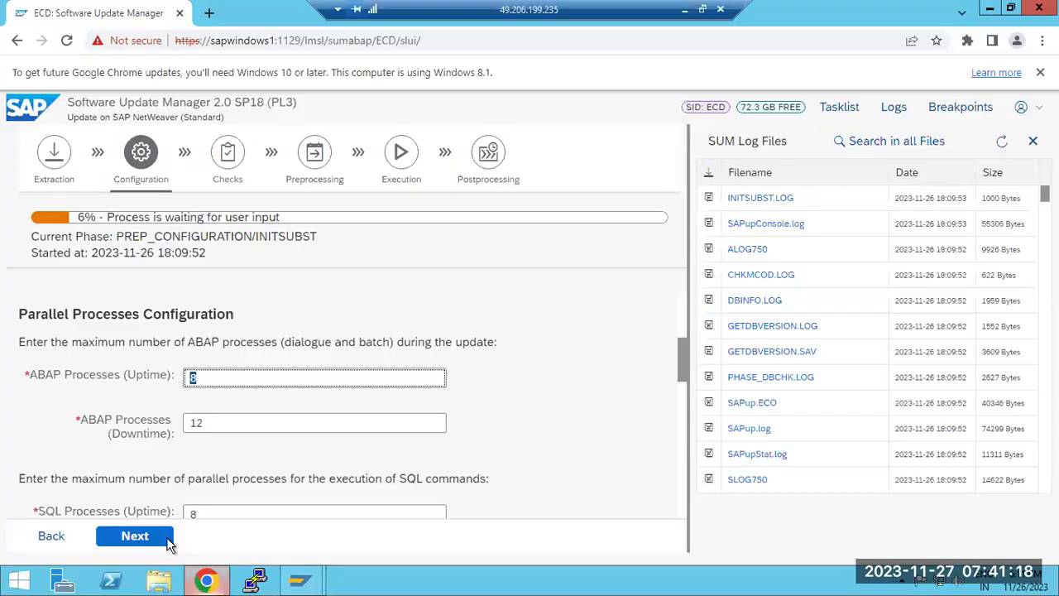
- Examine the server's CPU details in Task Manager and return to the R3trans Processes (Uptime) value in Software Update Manager
scroll(112, 468, down, 3)
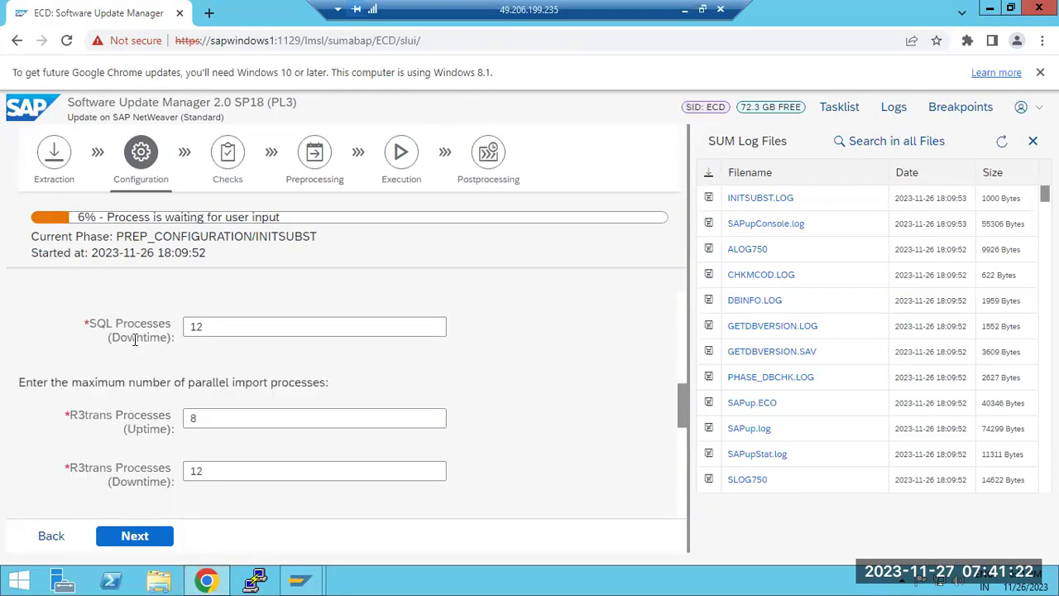
right_click(610, 579)
click(649, 546)
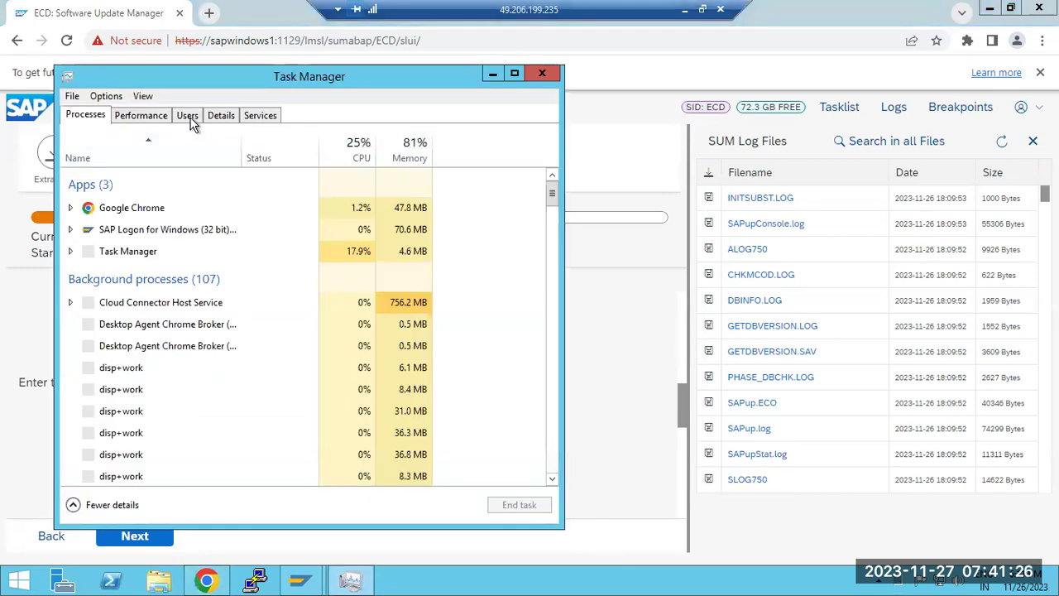
click(142, 115)
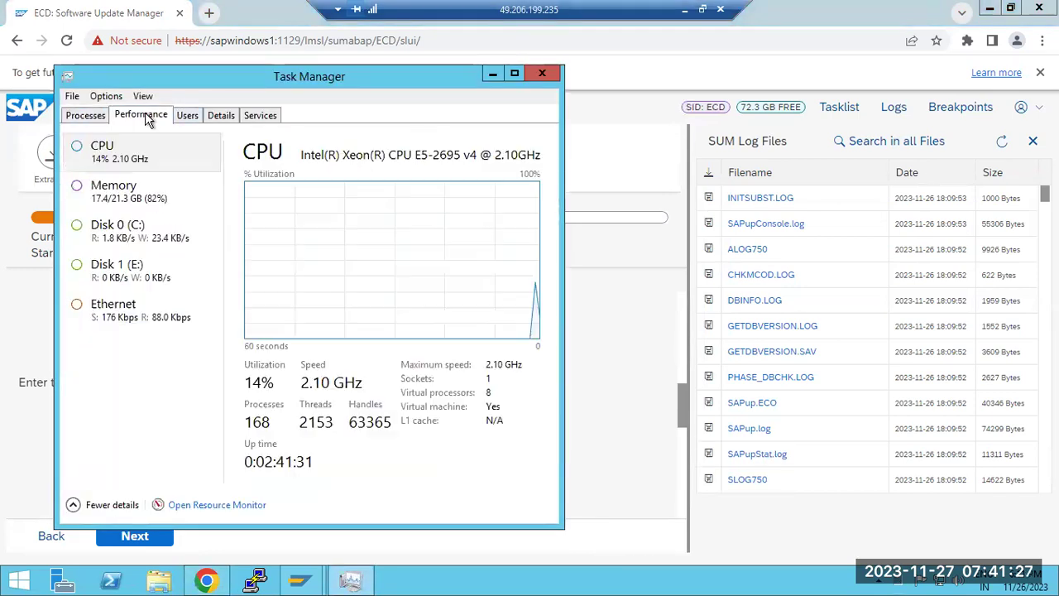
click(126, 160)
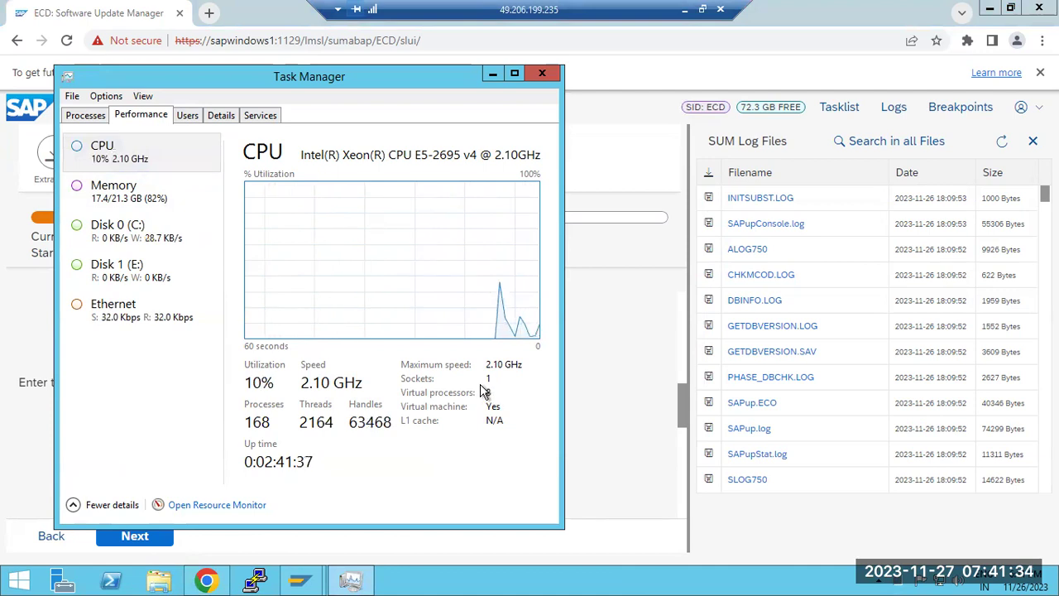
click(206, 580)
click(201, 419)
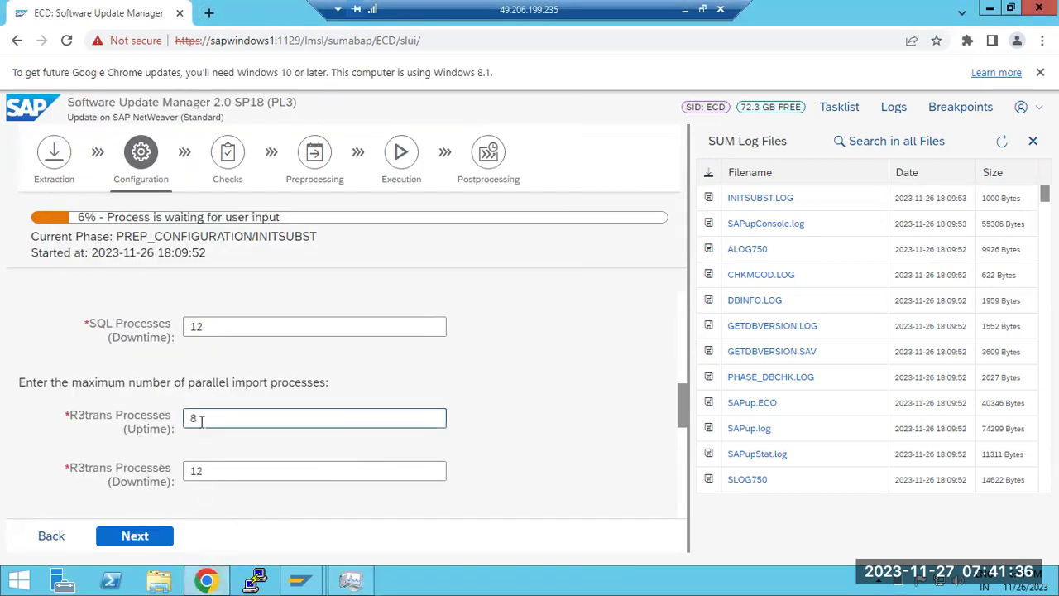
- Compare the uptime and downtime values for the SQL, R3trans and R3load processes
scroll(208, 378, up, 1)
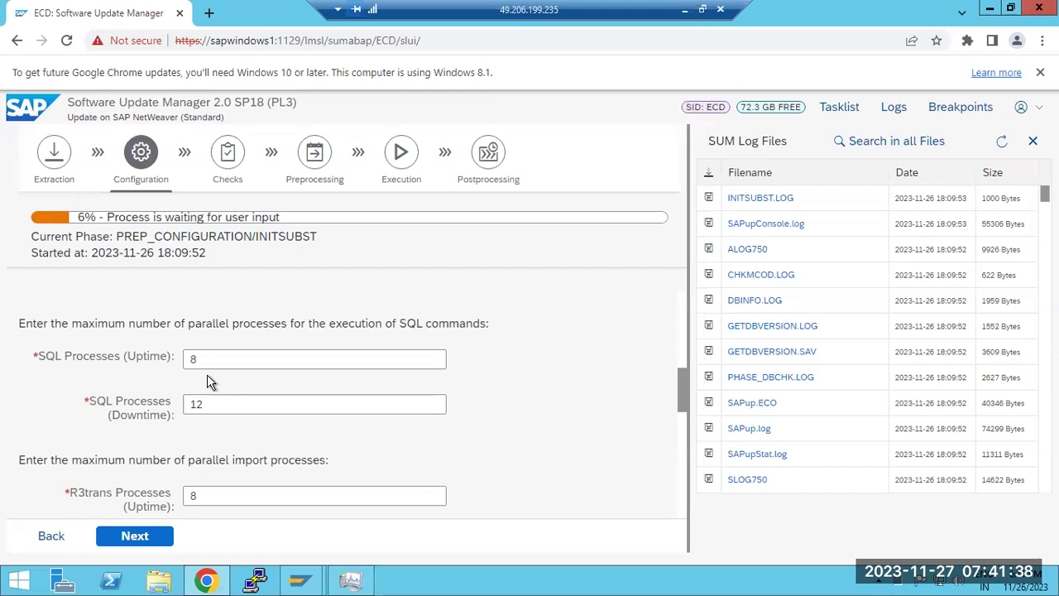
scroll(208, 378, down, 1)
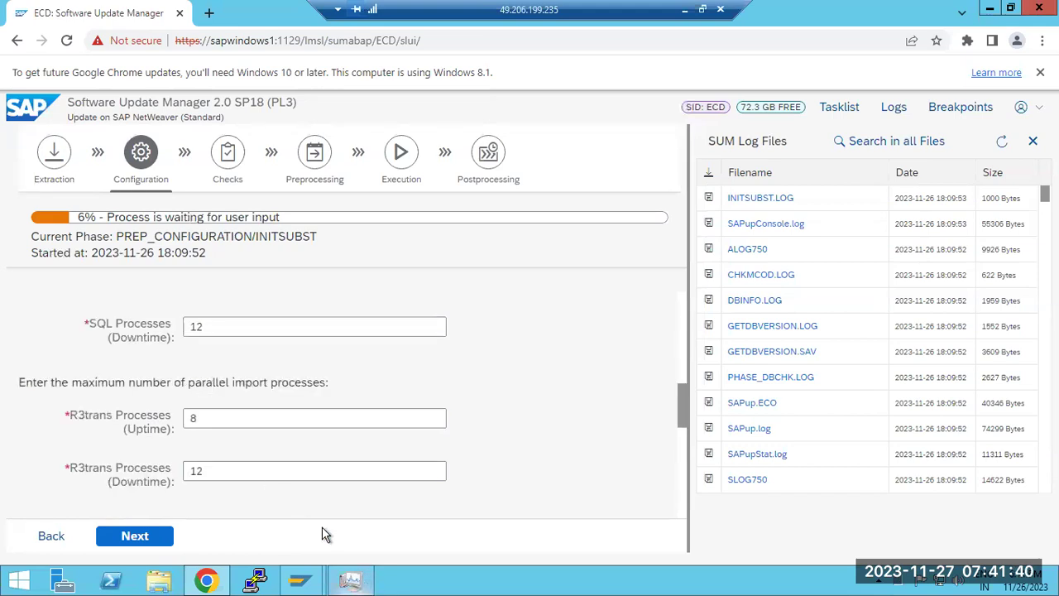
click(197, 327)
double_click(197, 327)
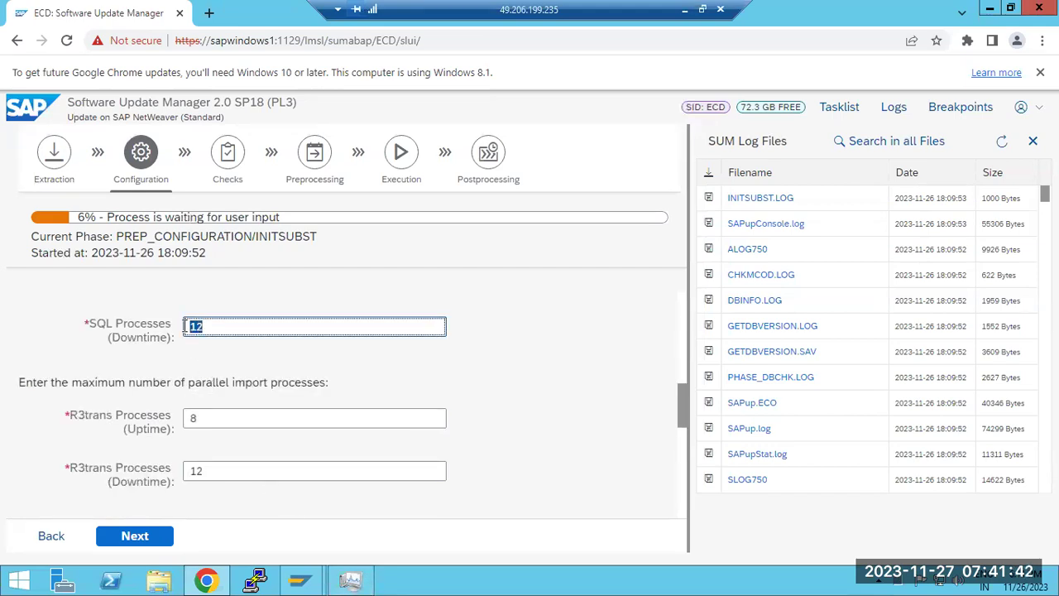
scroll(182, 442, down, 5)
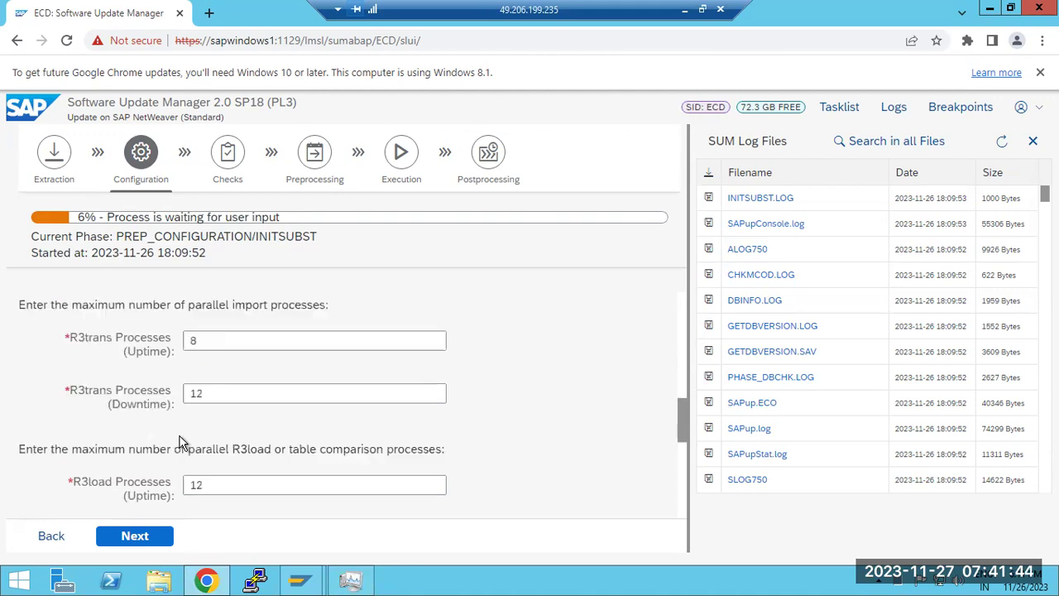
scroll(180, 439, up, 1)
scroll(180, 436, up, 2)
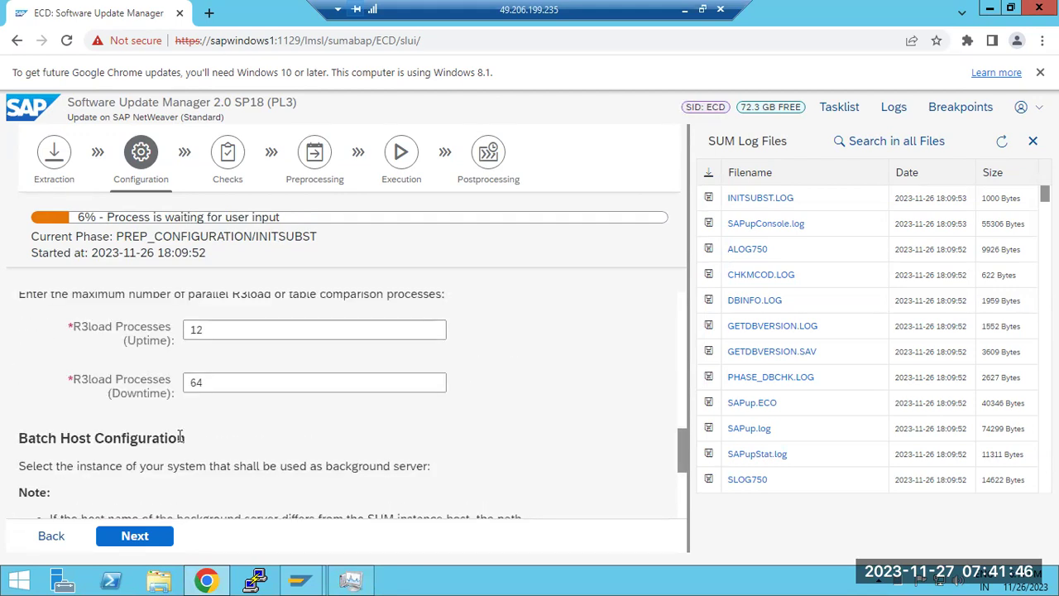
scroll(180, 442, up, 1)
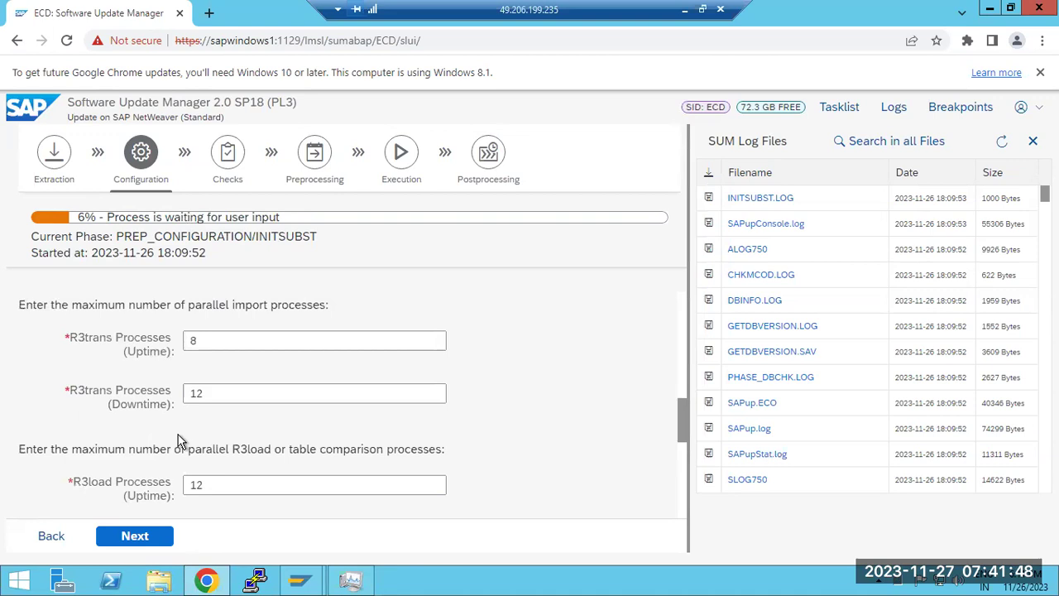
- Recheck the CPU details in Task Manager, close it, and submit the parallel process settings with sapwindows1_ECD_30 as background server and ABAP load generation unselected
click(351, 580)
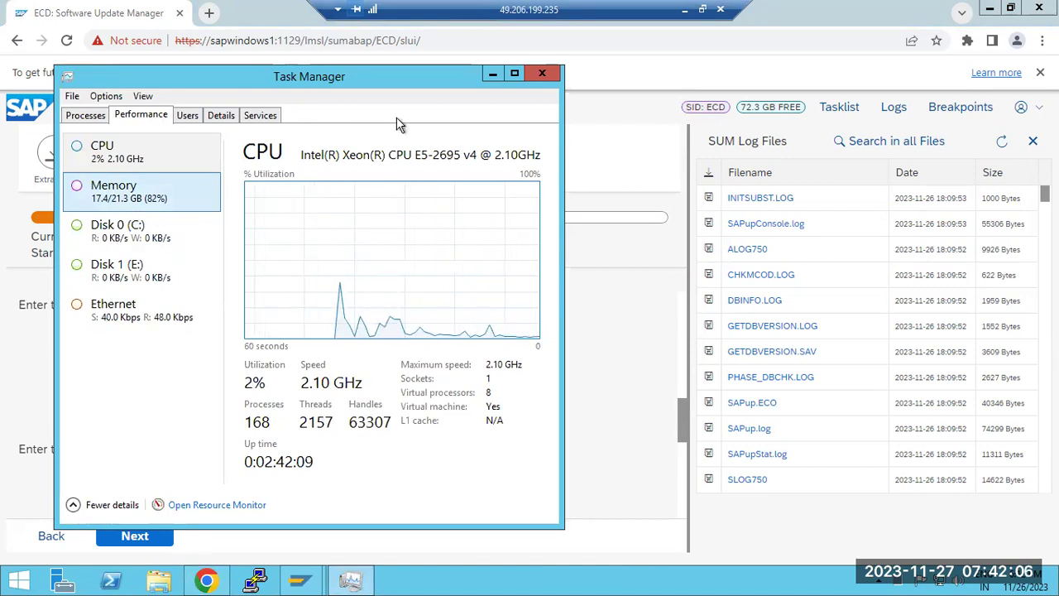
click(542, 76)
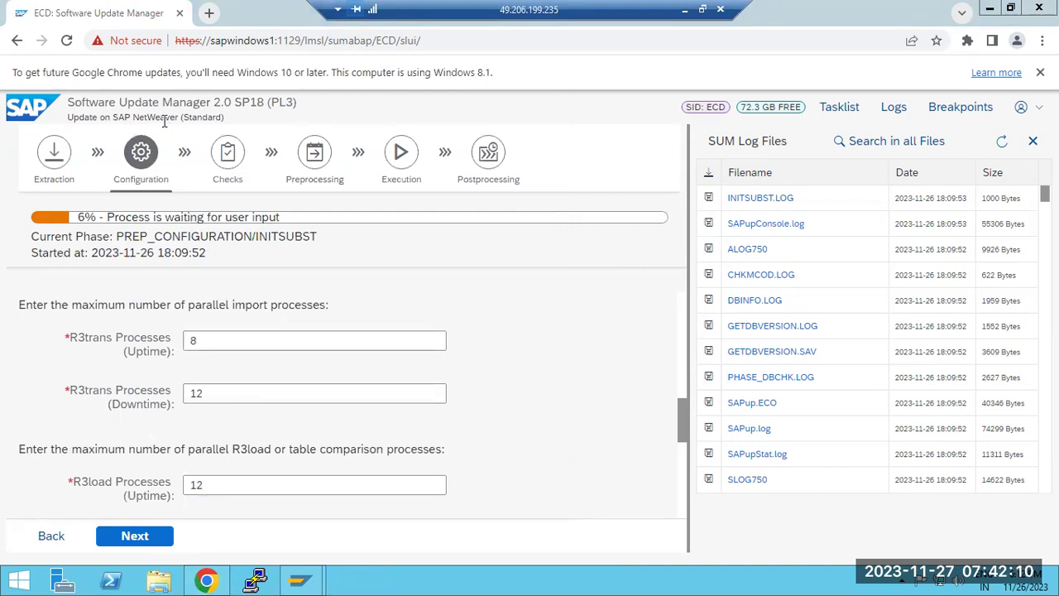
drag(165, 117, 207, 116)
scroll(135, 474, down, 5)
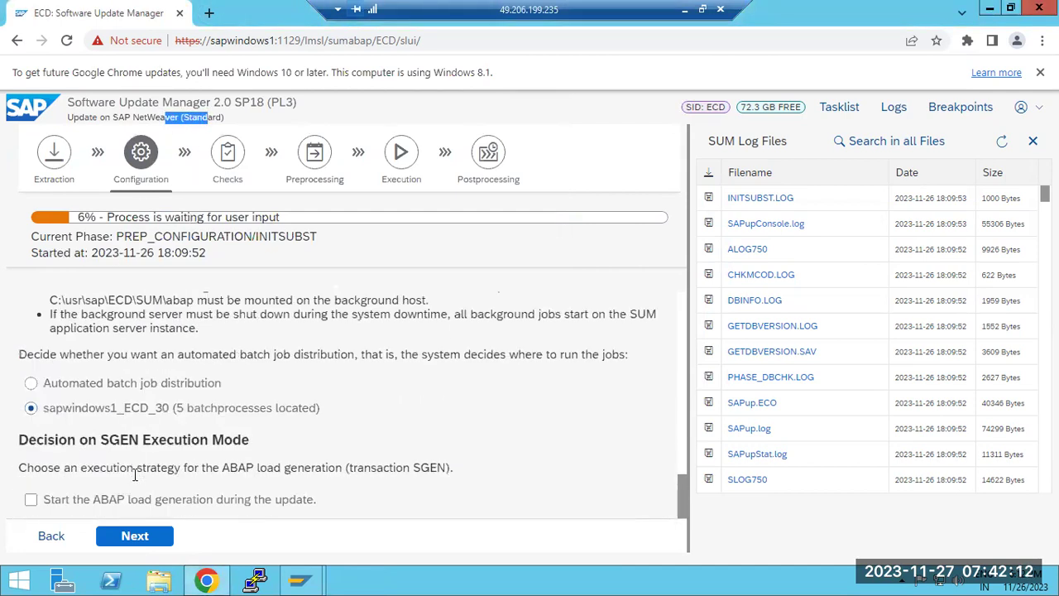
click(135, 536)
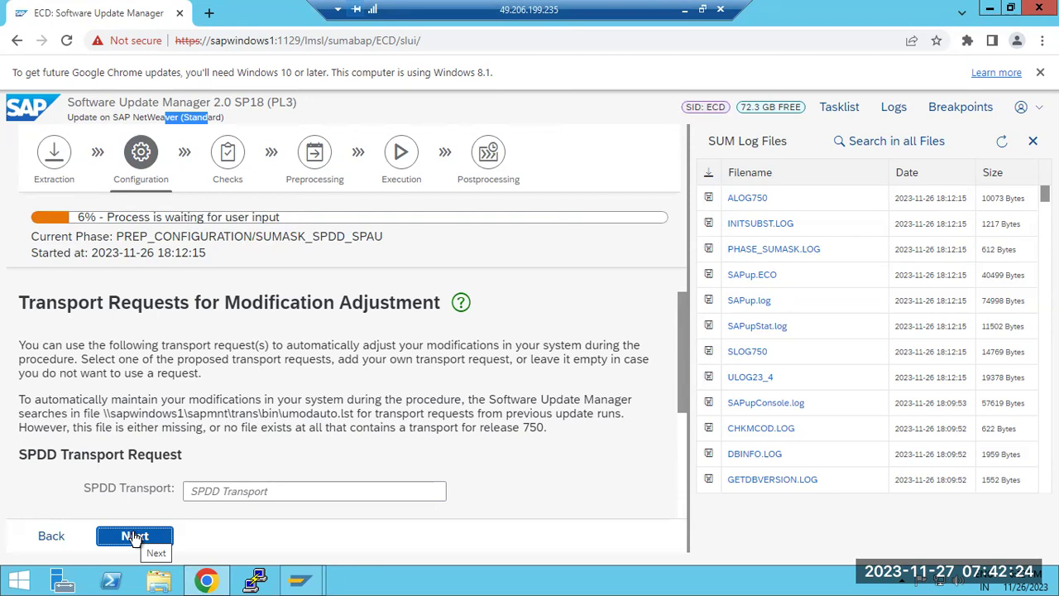
- Review the modification adjustment options and continue with the SPDD and SPAU transport requests left empty
scroll(278, 454, down, 3)
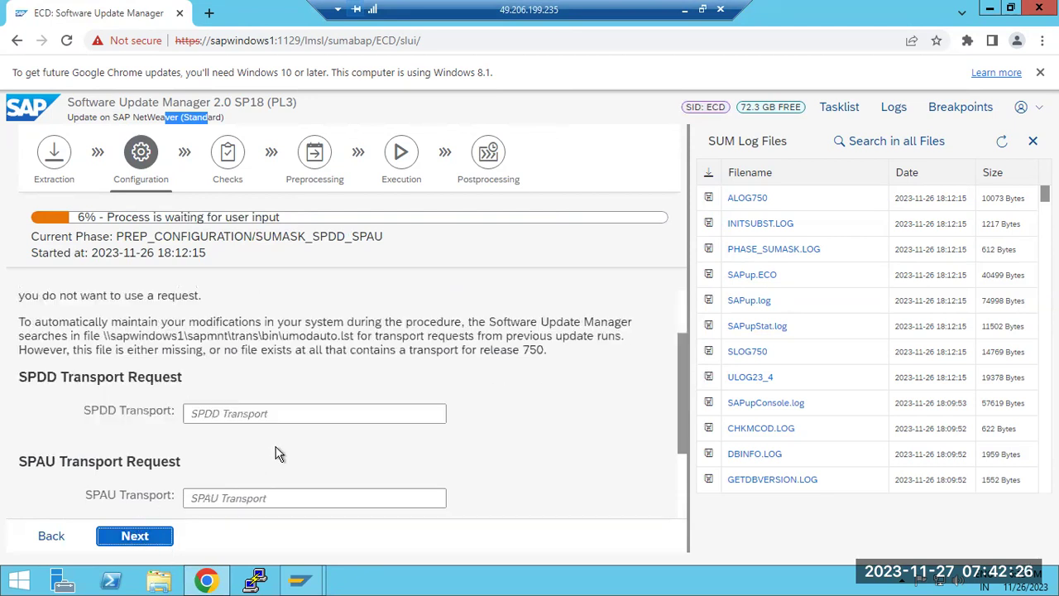
scroll(278, 454, up, 3)
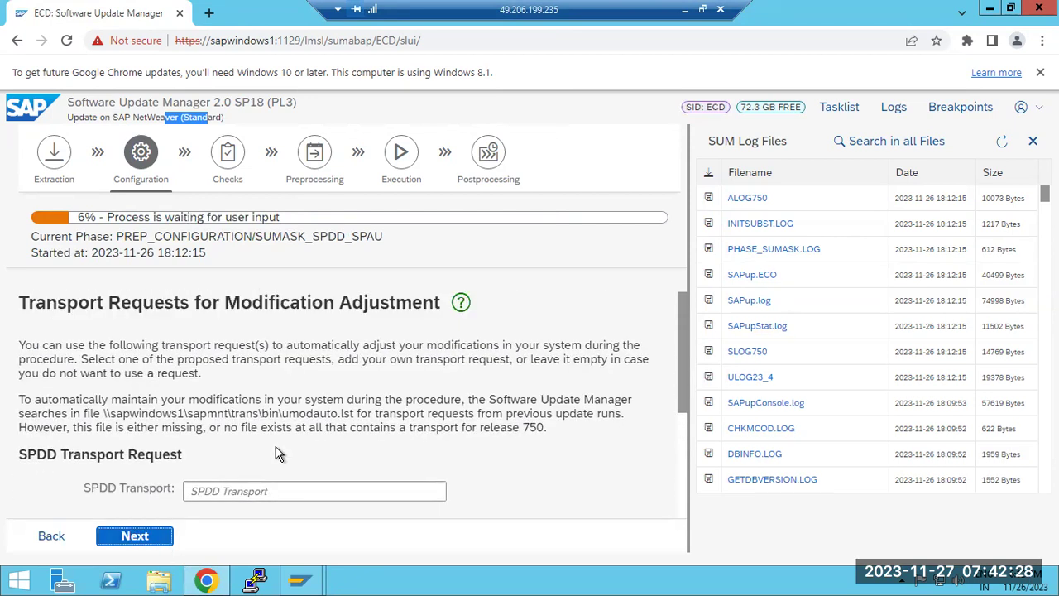
drag(133, 302, 225, 303)
scroll(249, 365, down, 2)
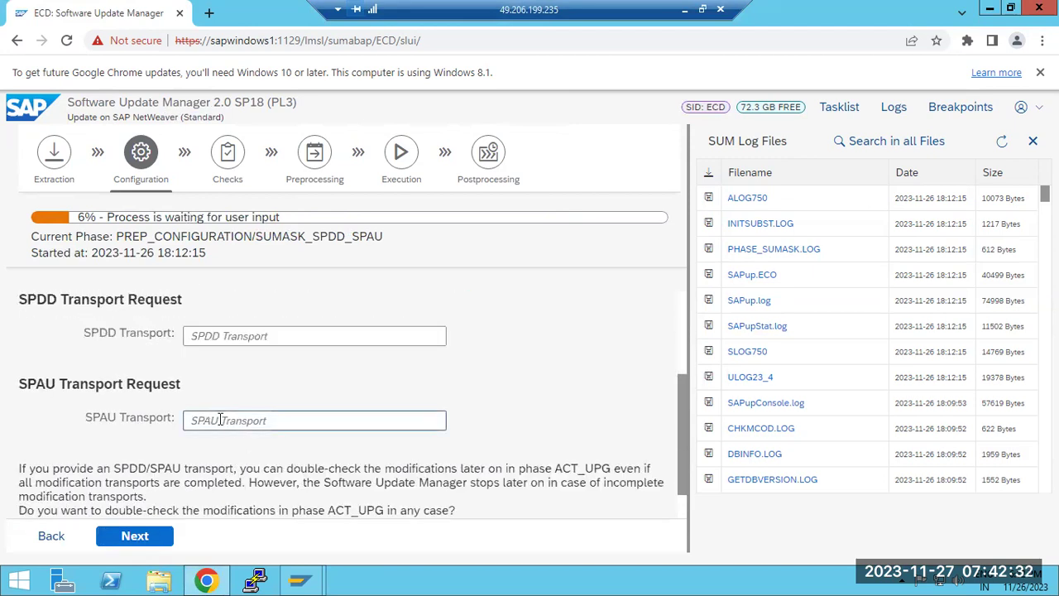
double_click(108, 332)
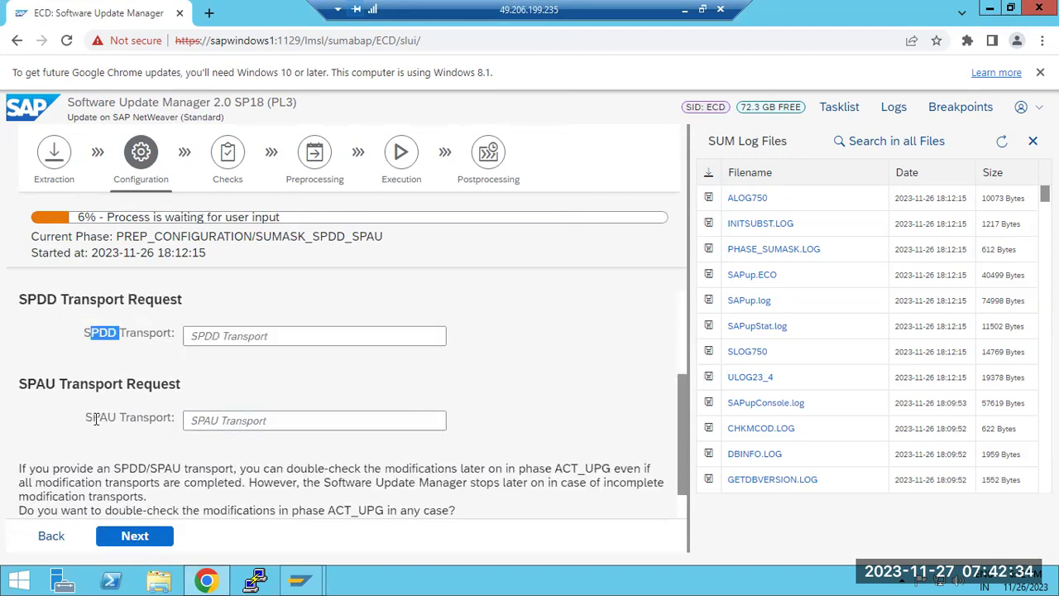
drag(93, 417, 135, 416)
click(217, 339)
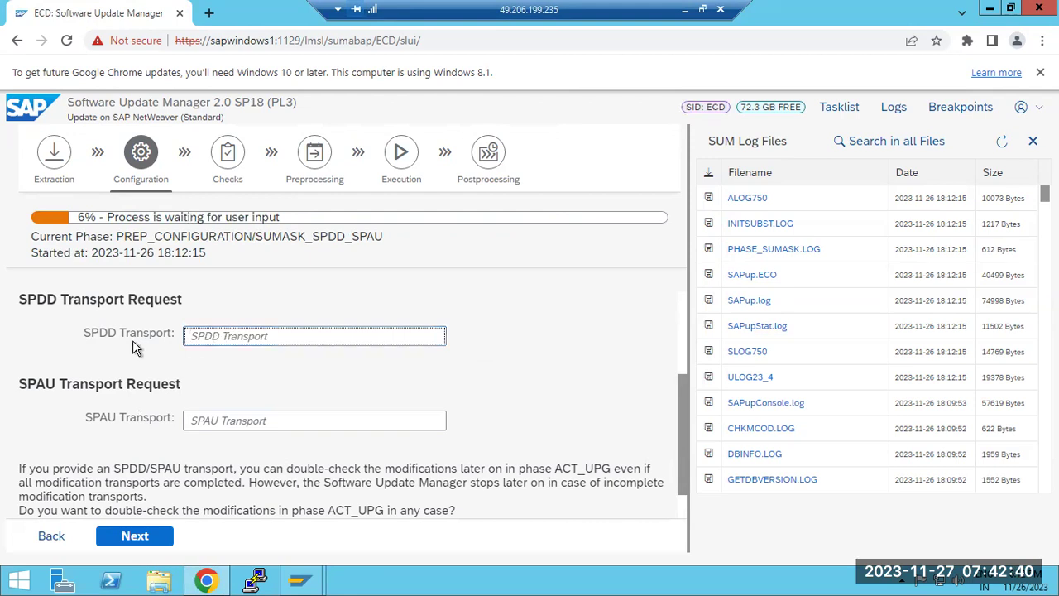
click(206, 426)
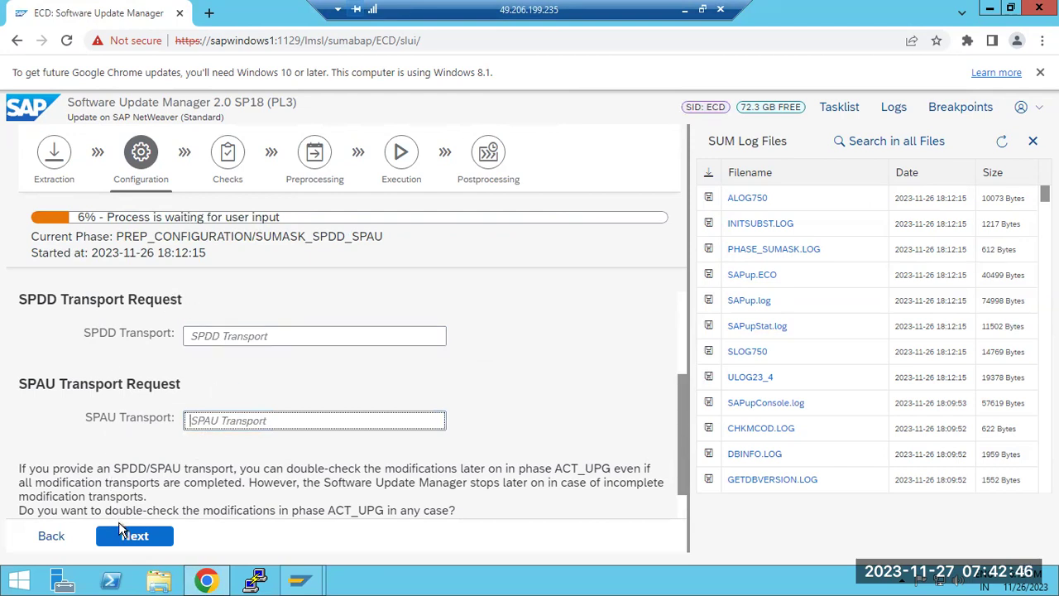
click(132, 538)
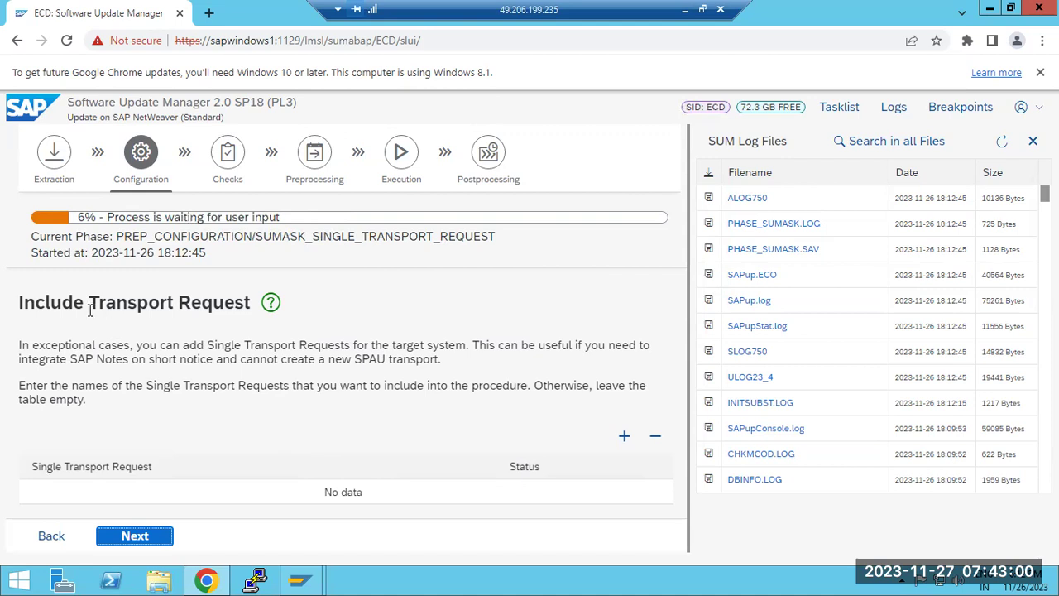
- Continue without including any single transport request and refresh the SUM log file list during the EHP_INCLUSION phase
drag(86, 303, 235, 303)
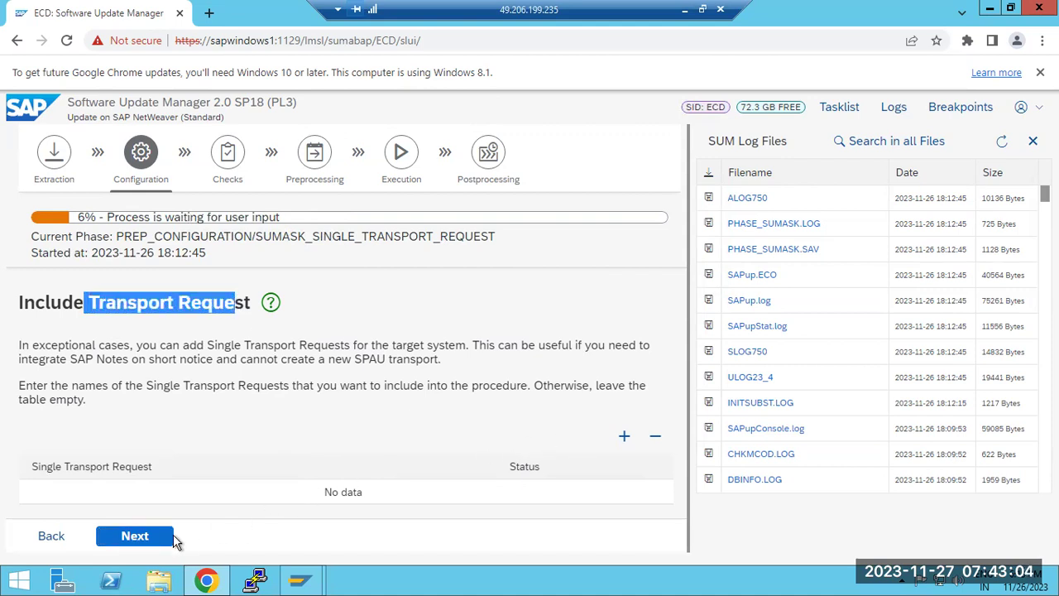
click(135, 536)
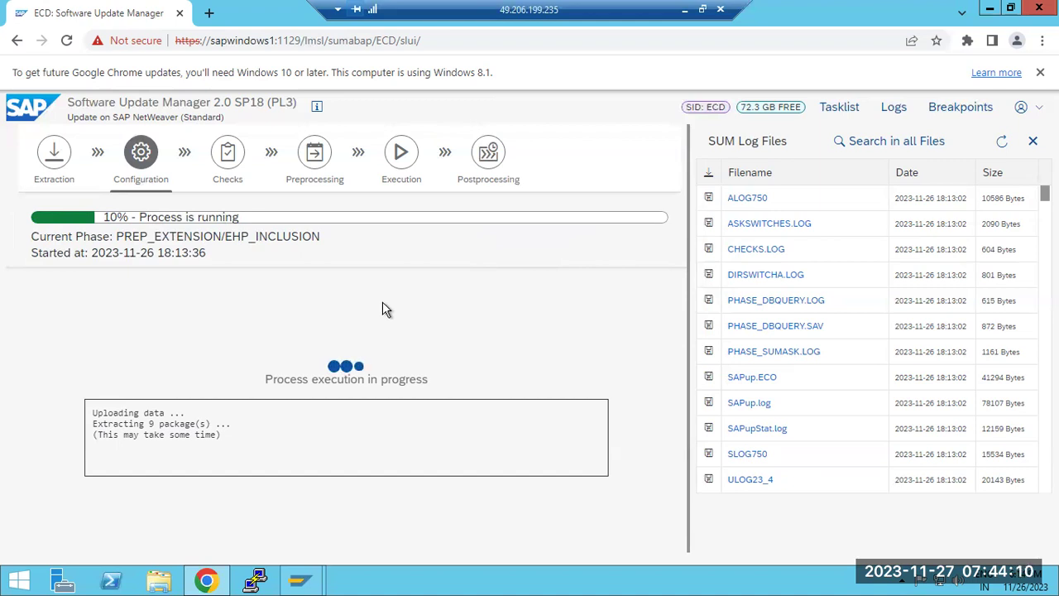
drag(230, 237, 316, 239)
click(1002, 142)
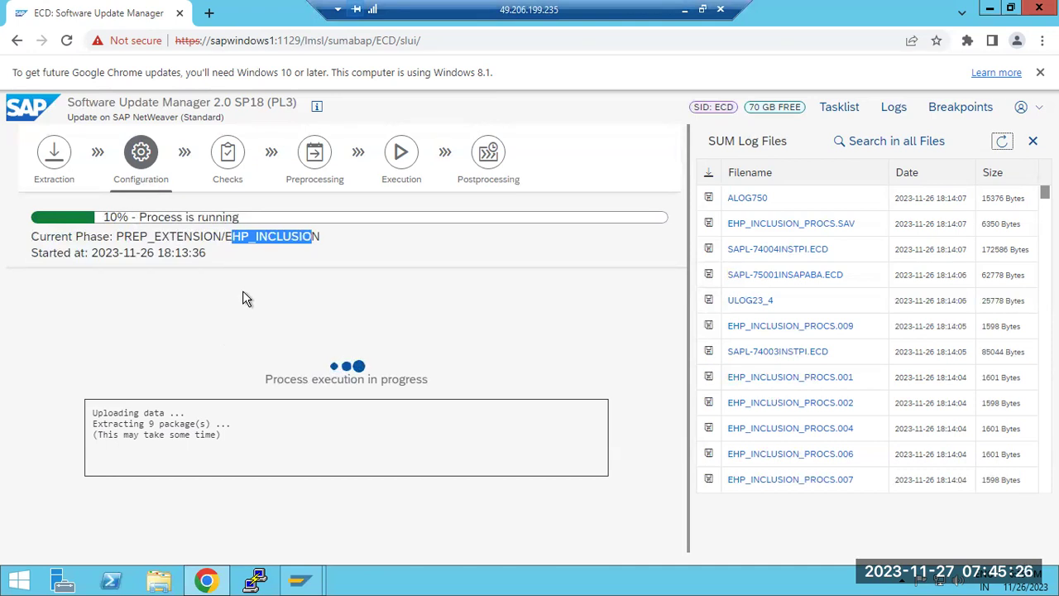
- Switch to the SAP GUI session, leave the work process overview for SAP Easy Access, and return to Software Update Manager
click(303, 581)
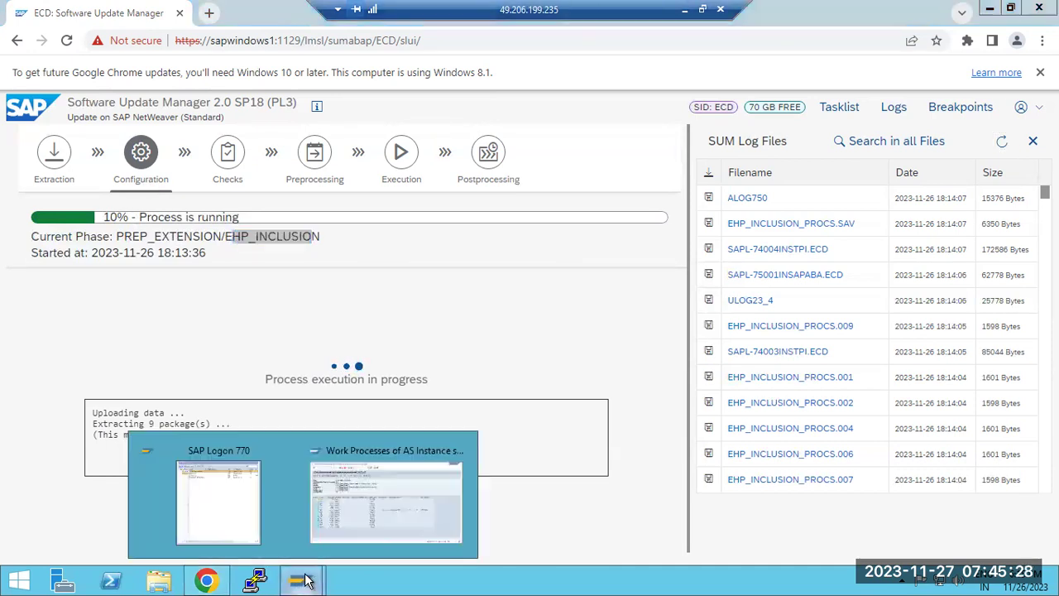
click(354, 490)
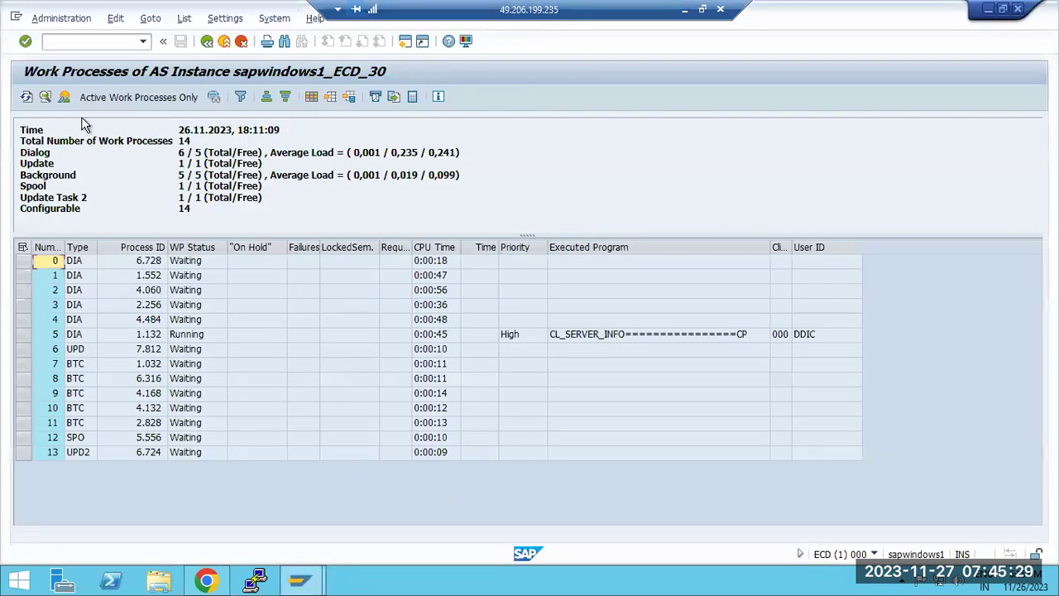
click(208, 43)
click(206, 581)
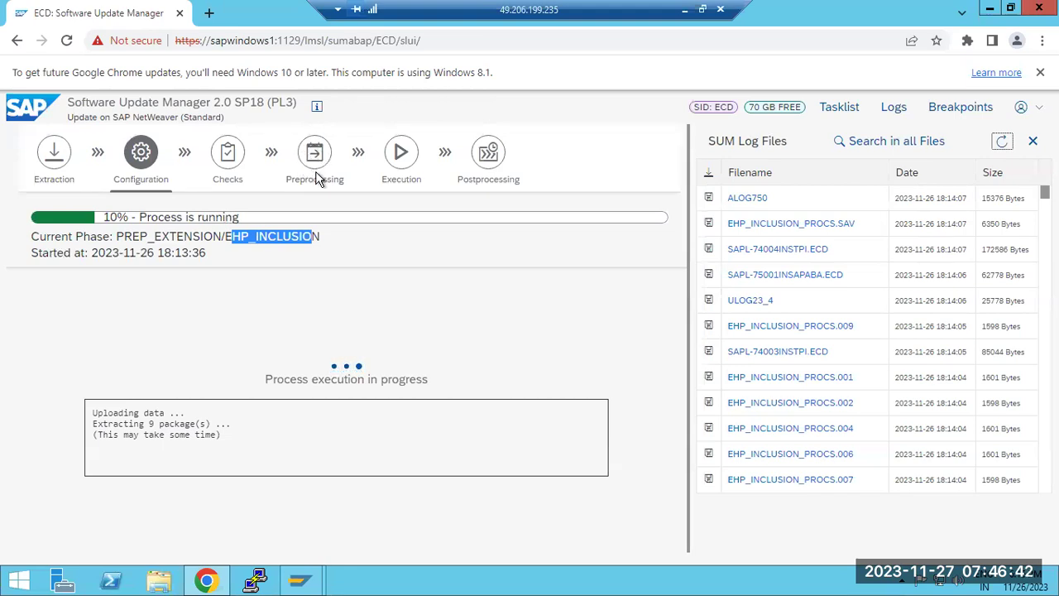
click(396, 180)
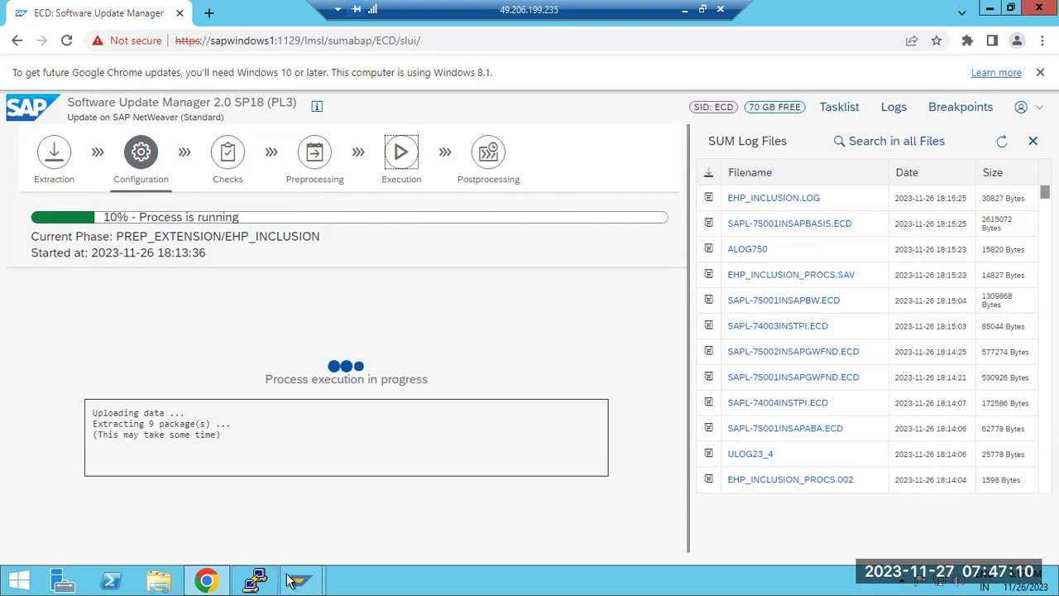
mouse_move(291, 582)
click(355, 520)
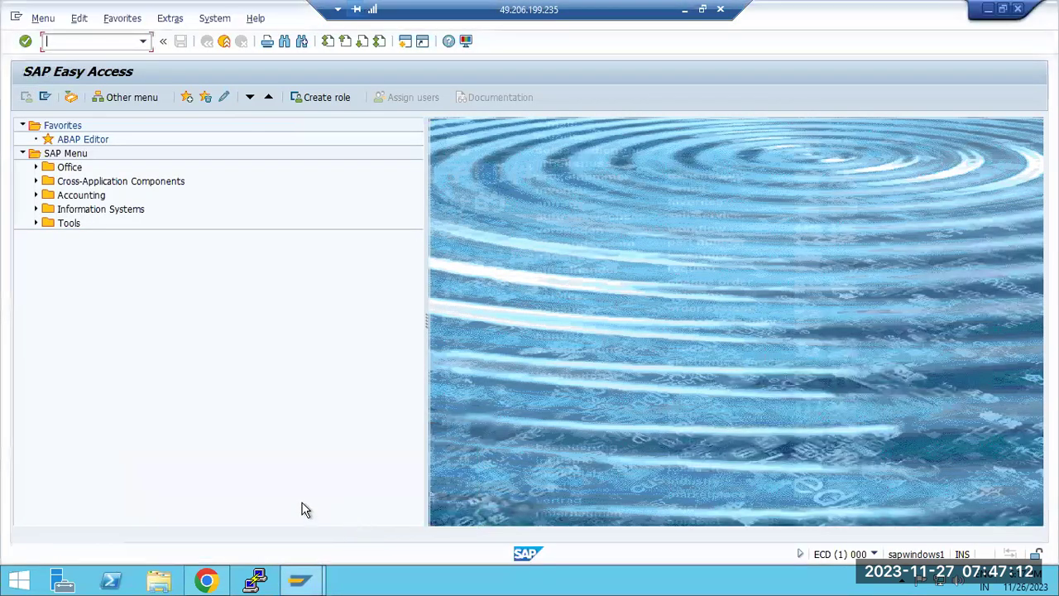
click(208, 574)
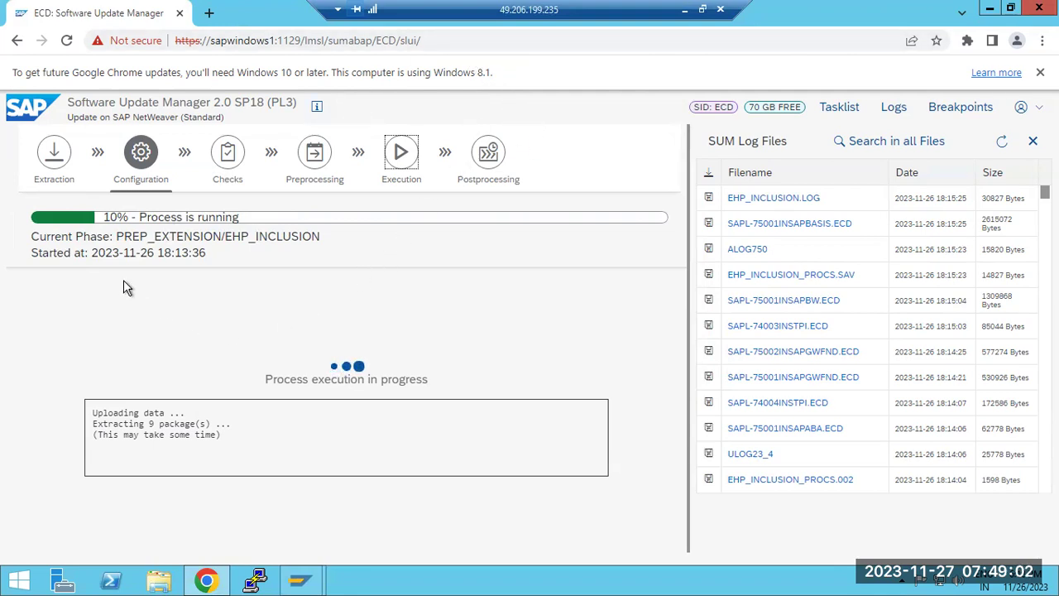
- Examine the current phase PREP_EXTENSION/EHP_INCLUSION, the package extraction messages and the Software Update Manager version
drag(124, 237, 324, 246)
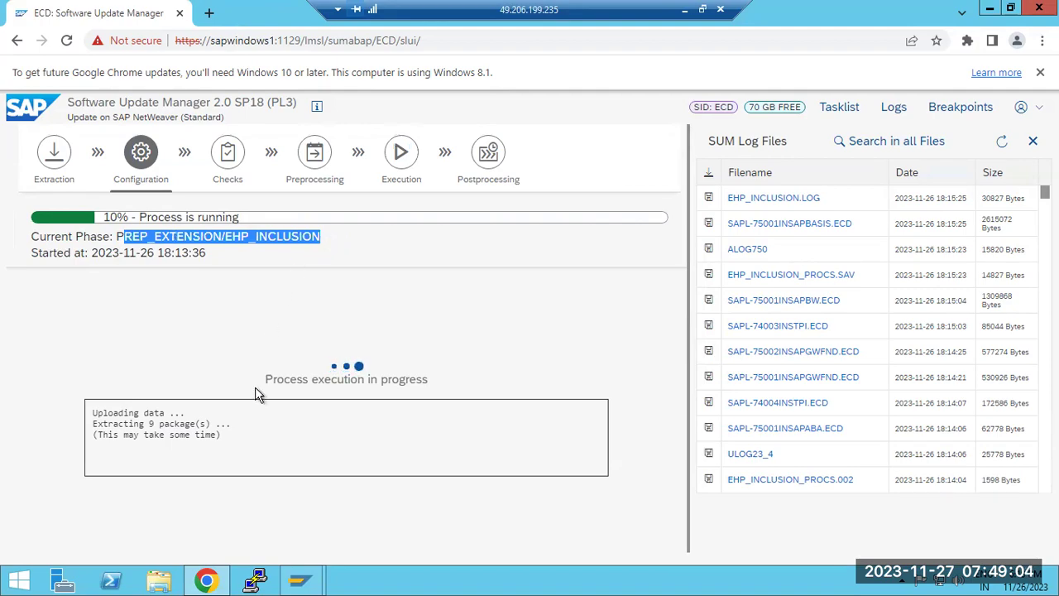
click(209, 578)
click(208, 577)
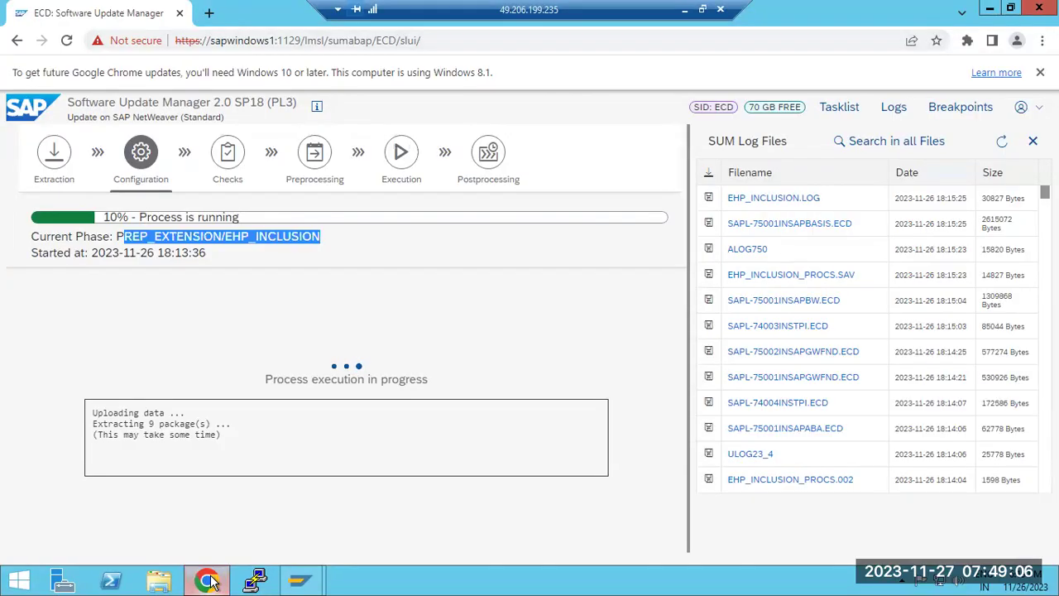
drag(116, 236, 346, 238)
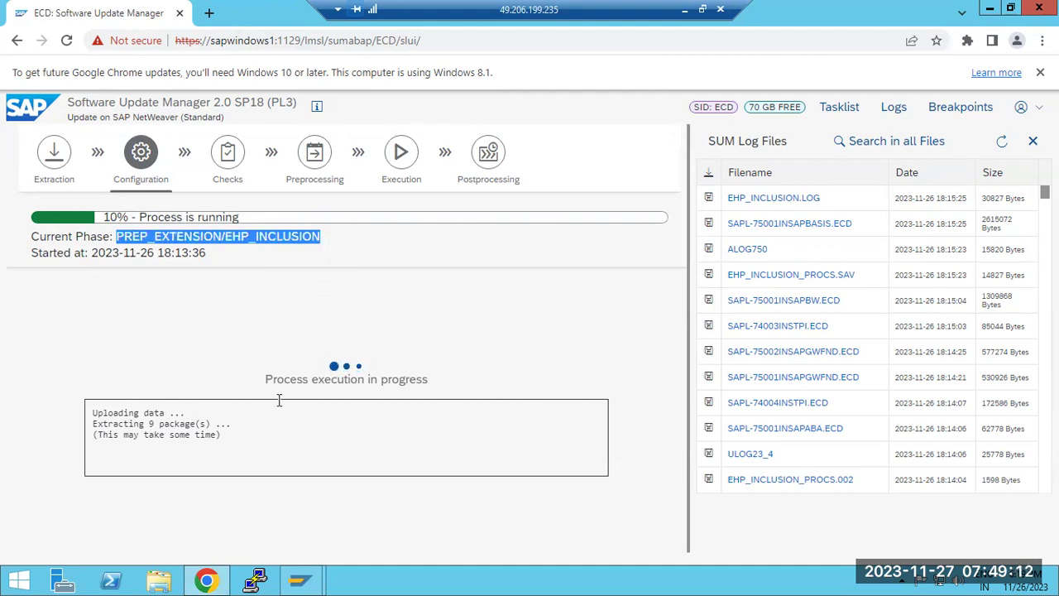
drag(97, 423, 235, 425)
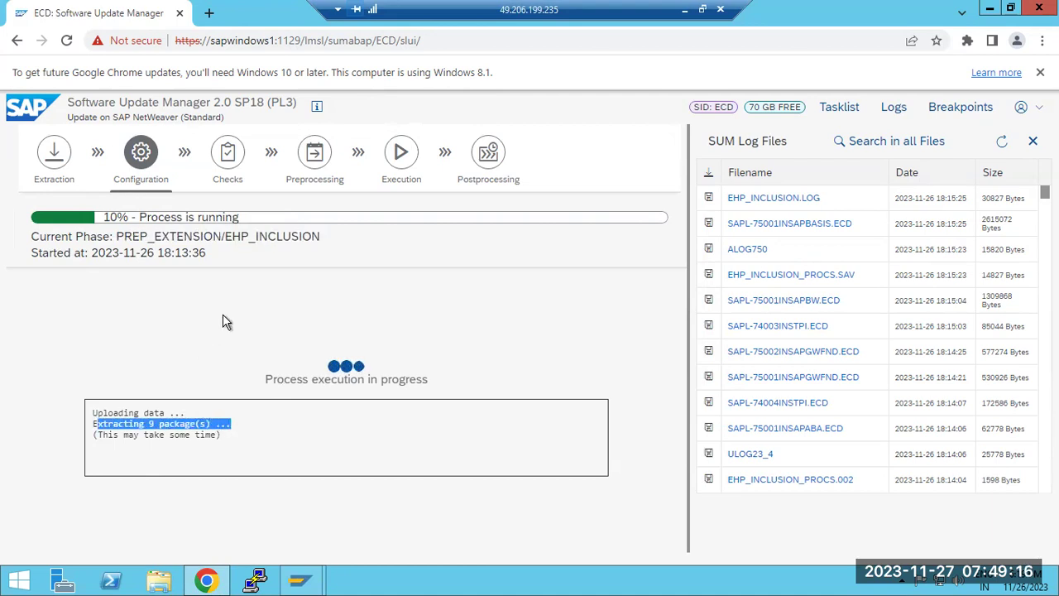
click(145, 187)
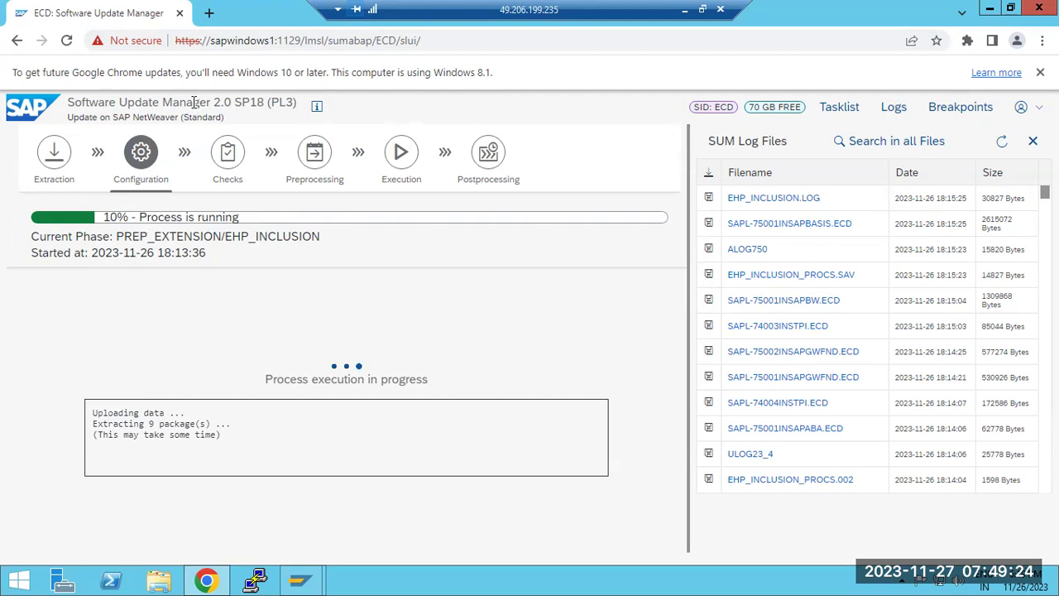
drag(193, 102, 231, 122)
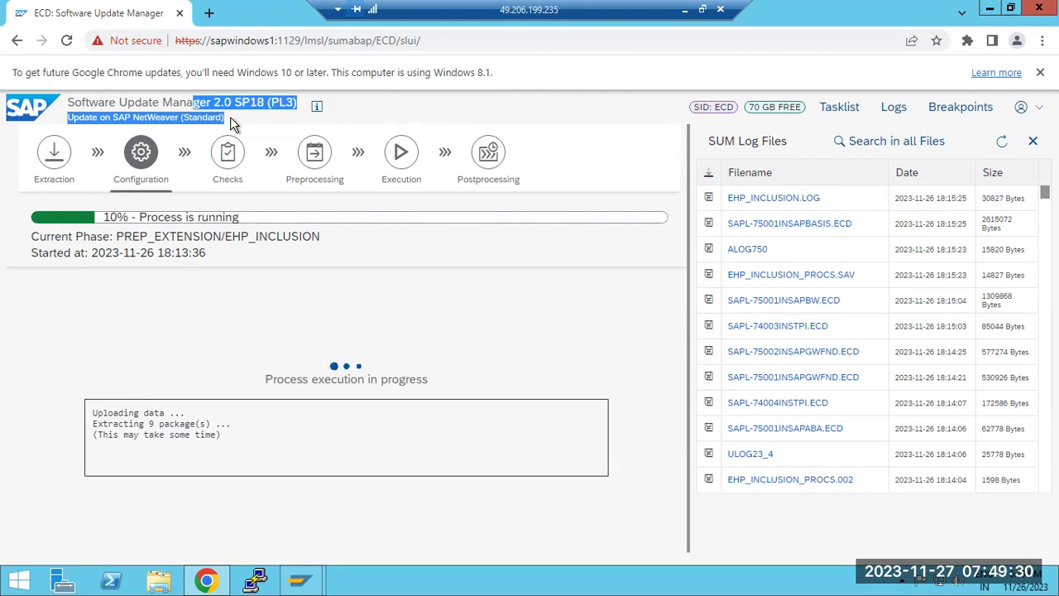
drag(133, 237, 328, 236)
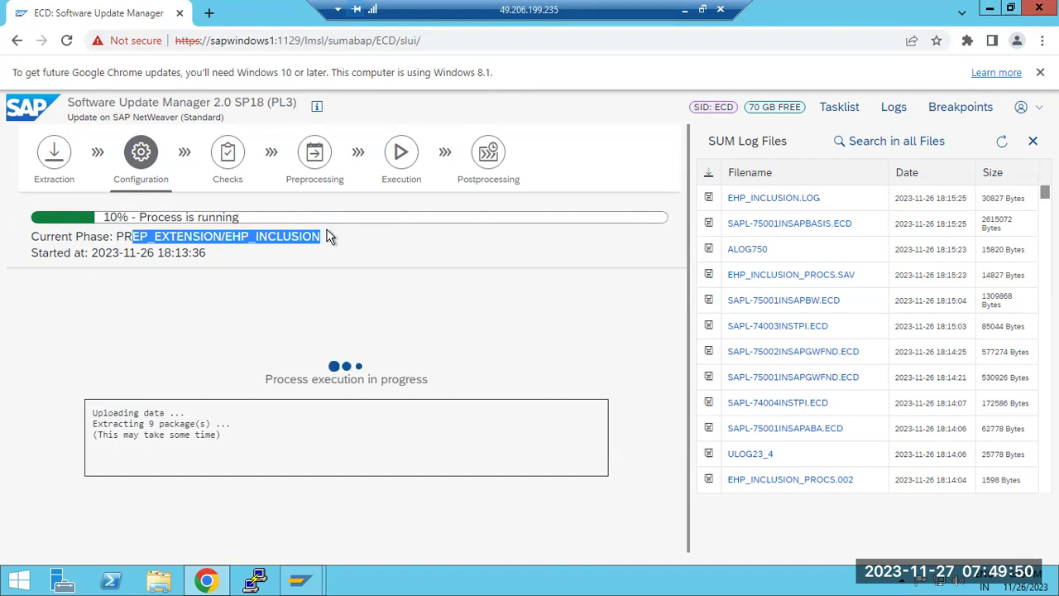
click(309, 307)
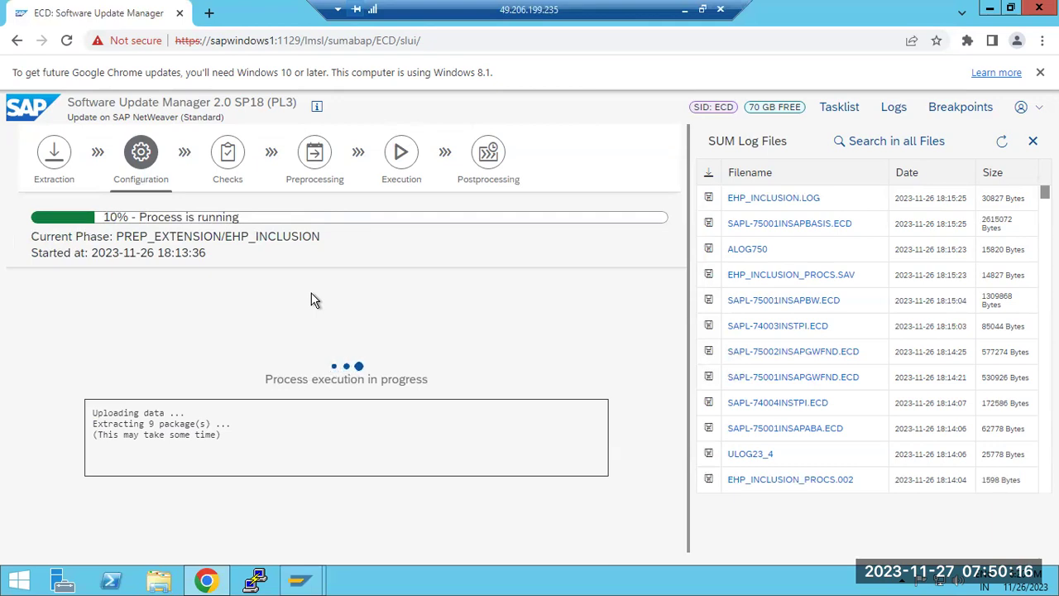
- Minimize and reopen the remote session, refresh the SUM log file list, and select the Software Update Manager page address
click(685, 10)
click(622, 580)
click(1001, 141)
click(433, 40)
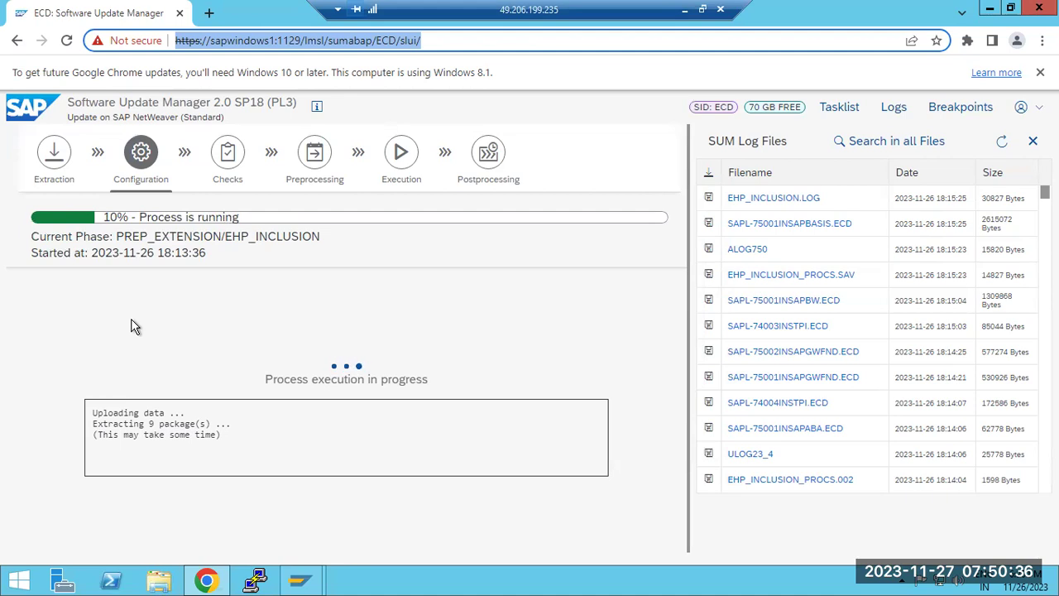
- Refresh the SUM log file list and check the server's CPU and memory performance in Task Manager before closing it
click(1001, 140)
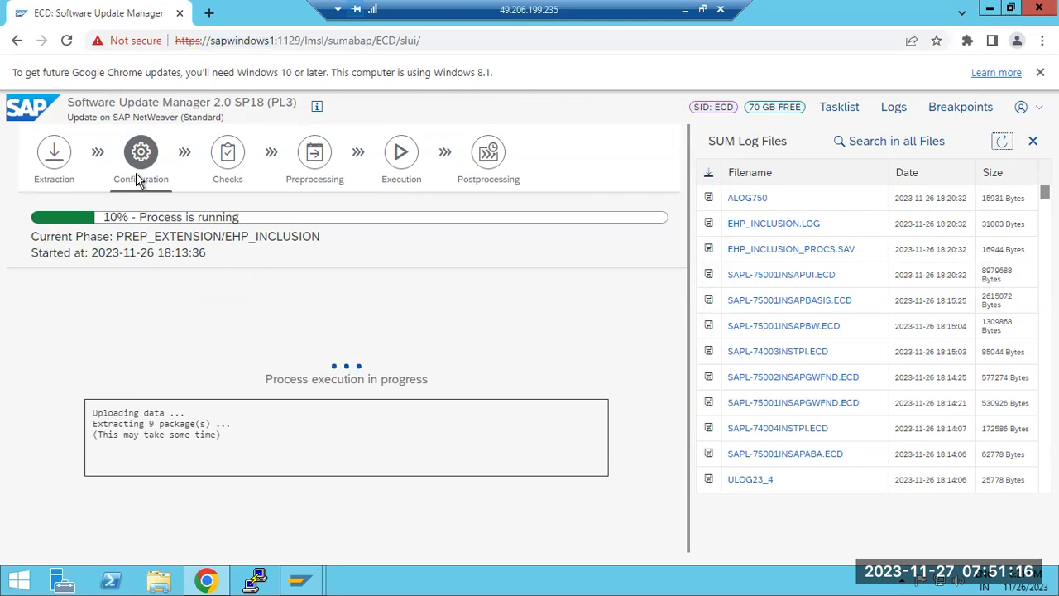
drag(147, 236, 163, 256)
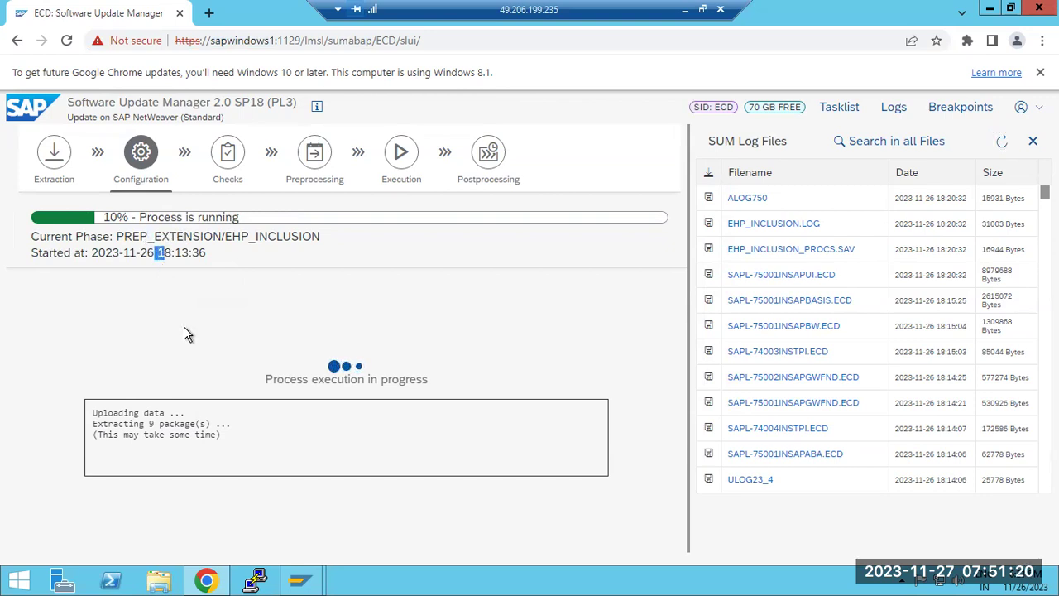
right_click(499, 583)
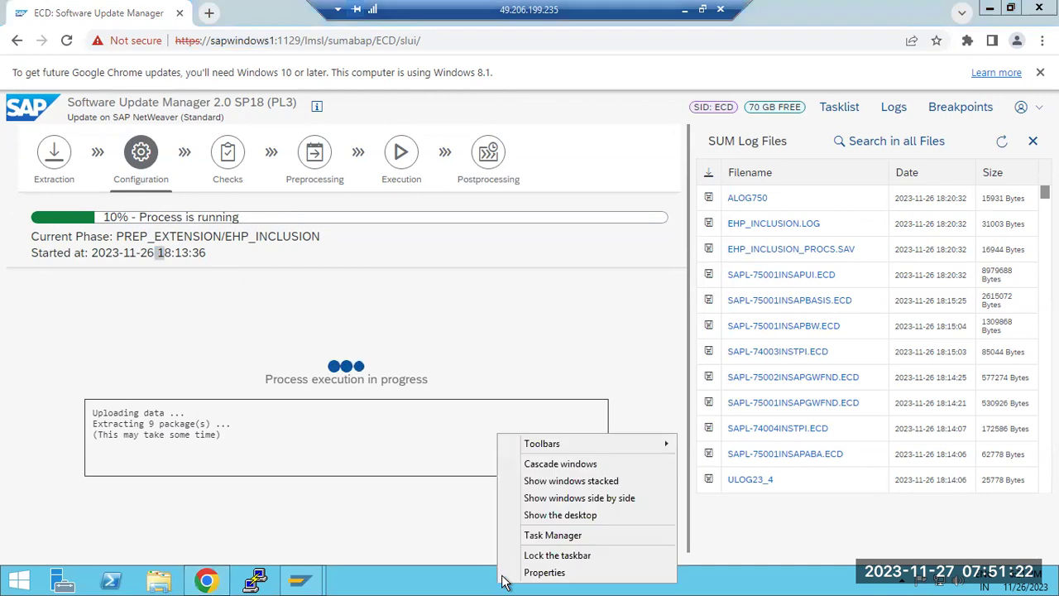
click(561, 537)
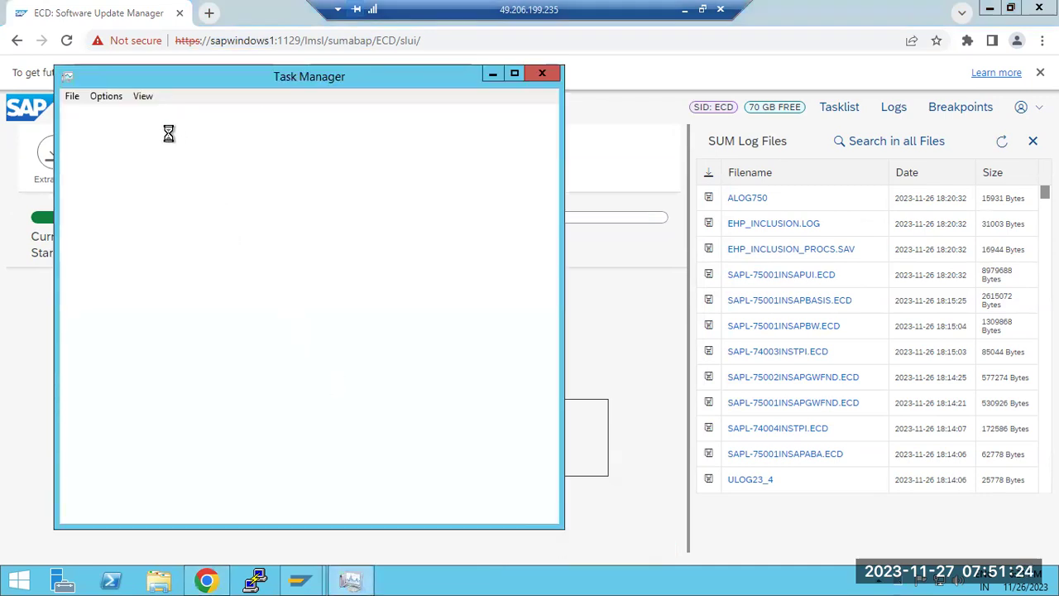
click(145, 116)
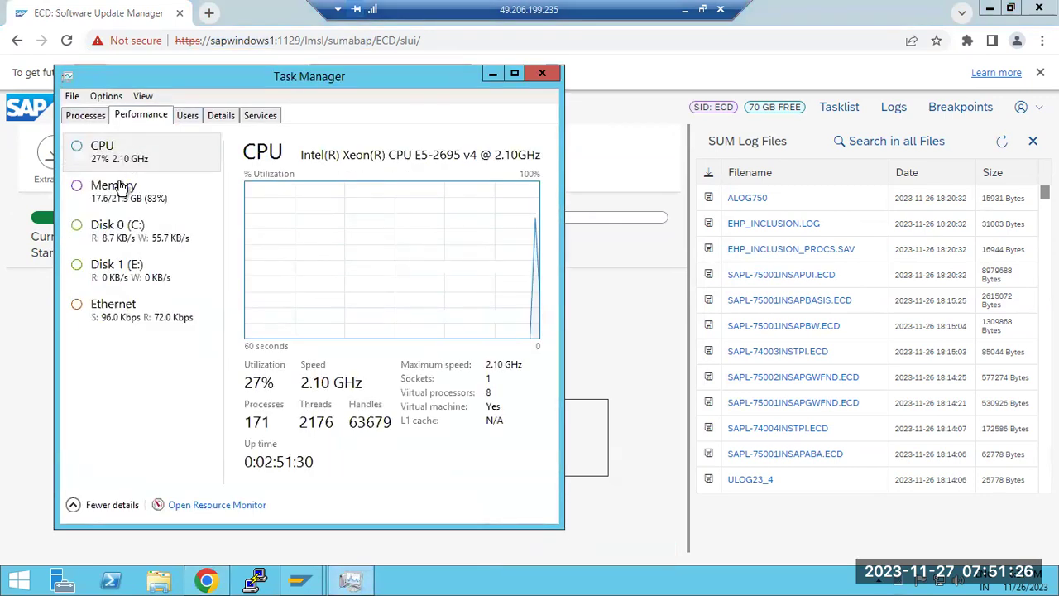
click(128, 189)
click(136, 166)
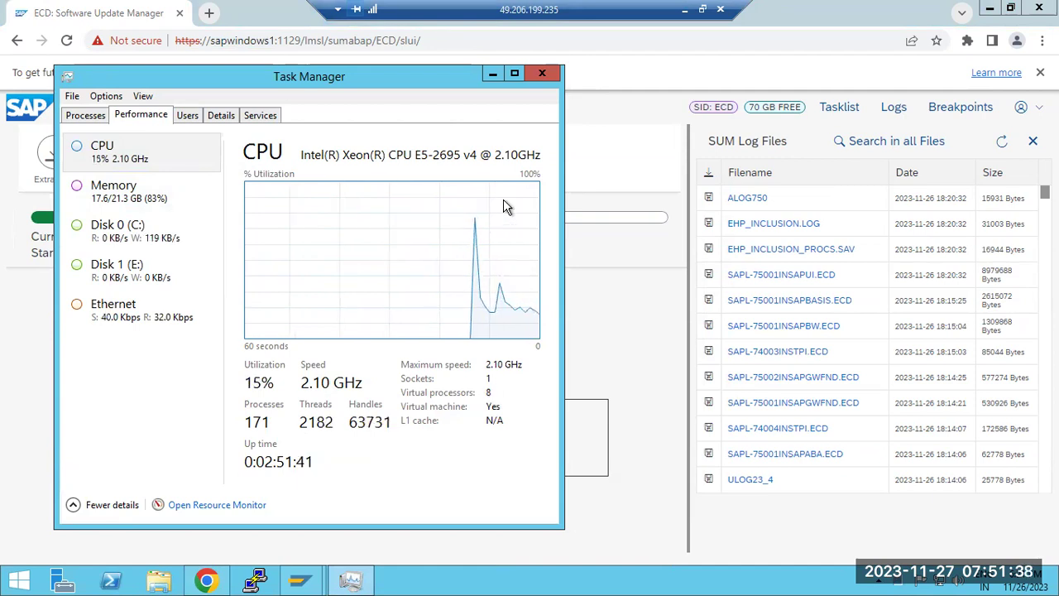
click(543, 75)
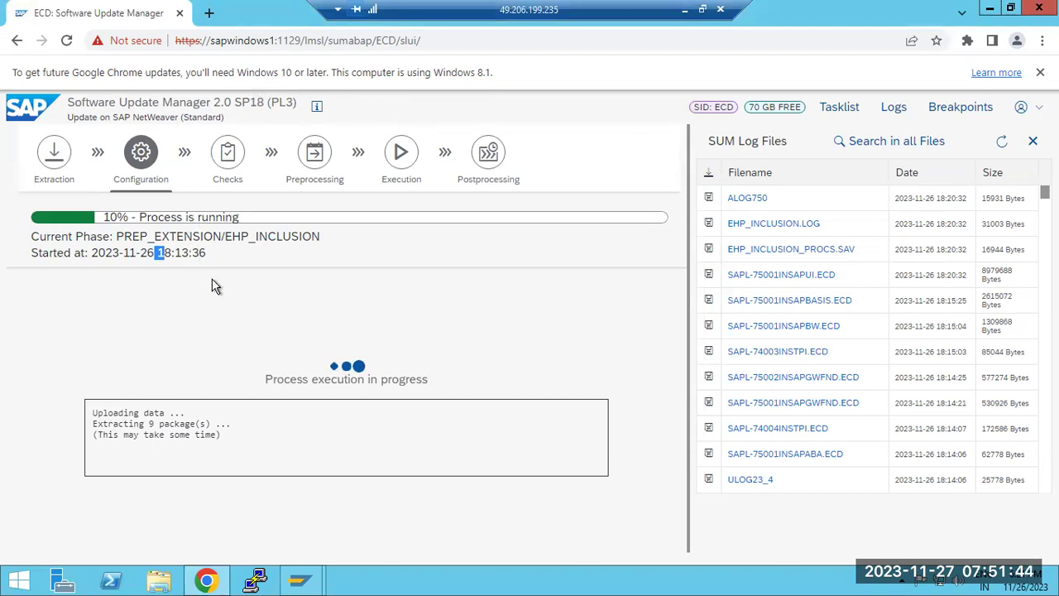
- Check the current phase PREP_EXTENSION/EHP_INCLUSION and its start time, and reload the SUM log files
drag(217, 256, 30, 237)
click(266, 293)
triple_click(31, 238)
drag(102, 252, 207, 252)
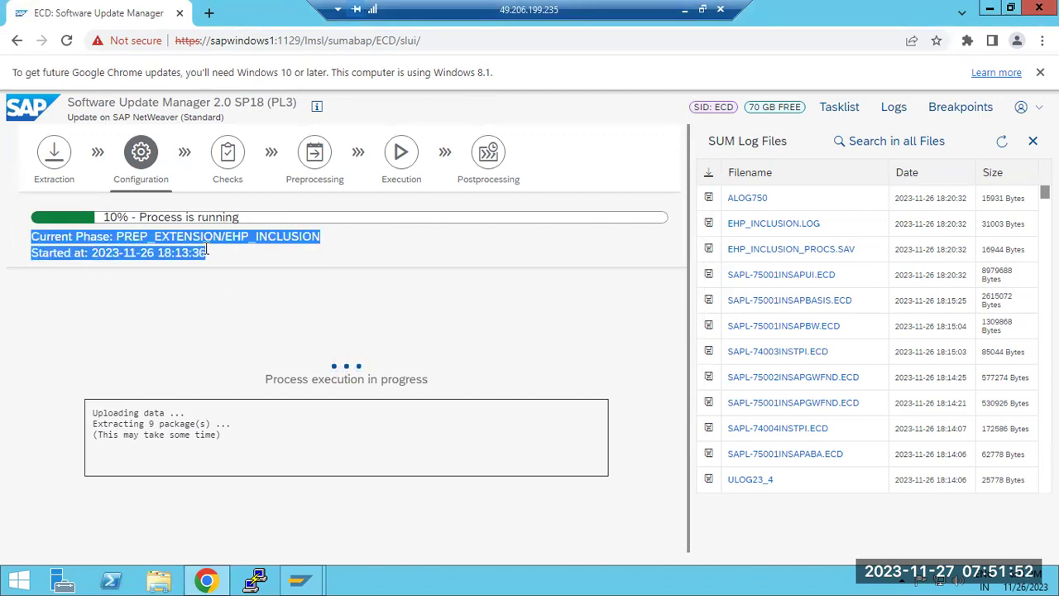
click(232, 255)
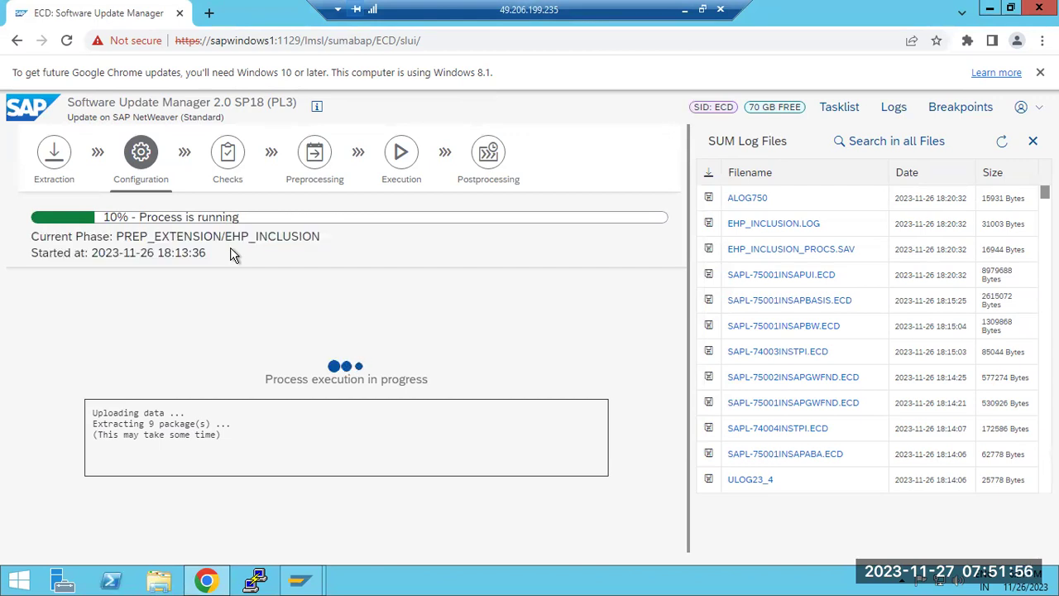
click(999, 146)
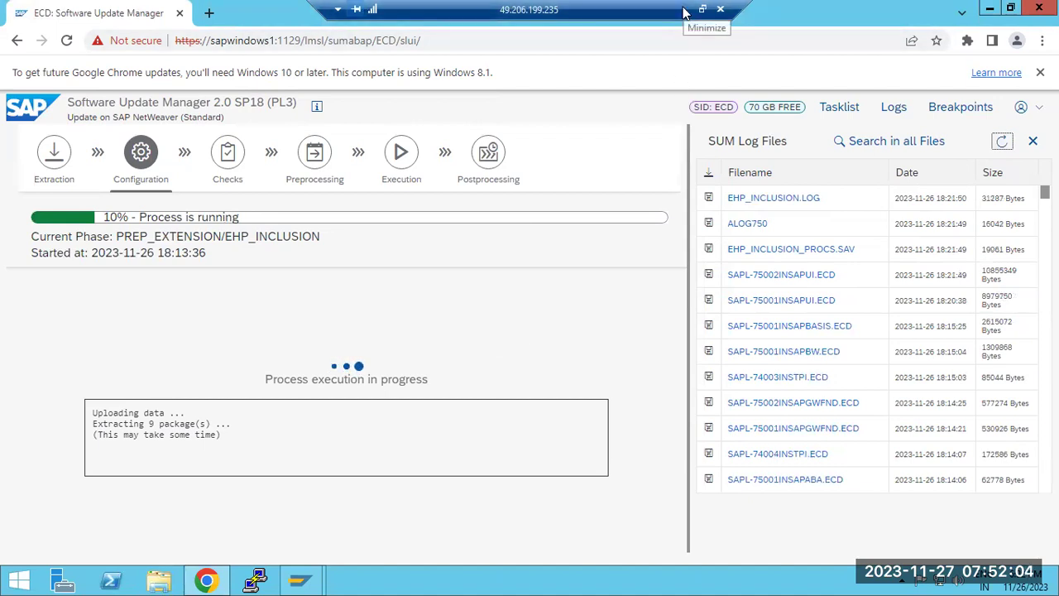
- Minimize and reopen the remote session, and check the current phase name in Software Update Manager
click(502, 40)
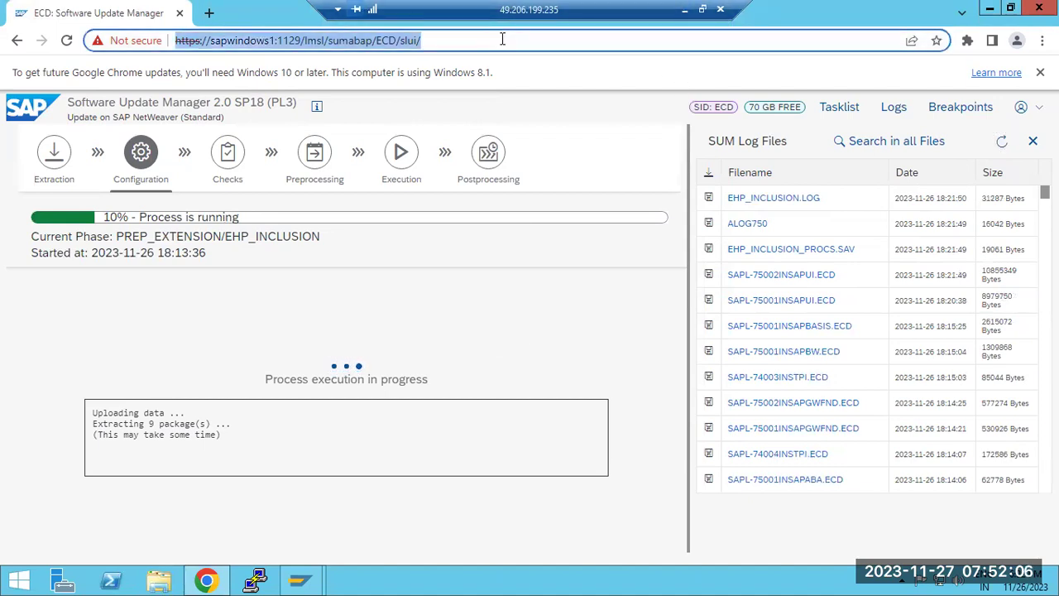
click(685, 14)
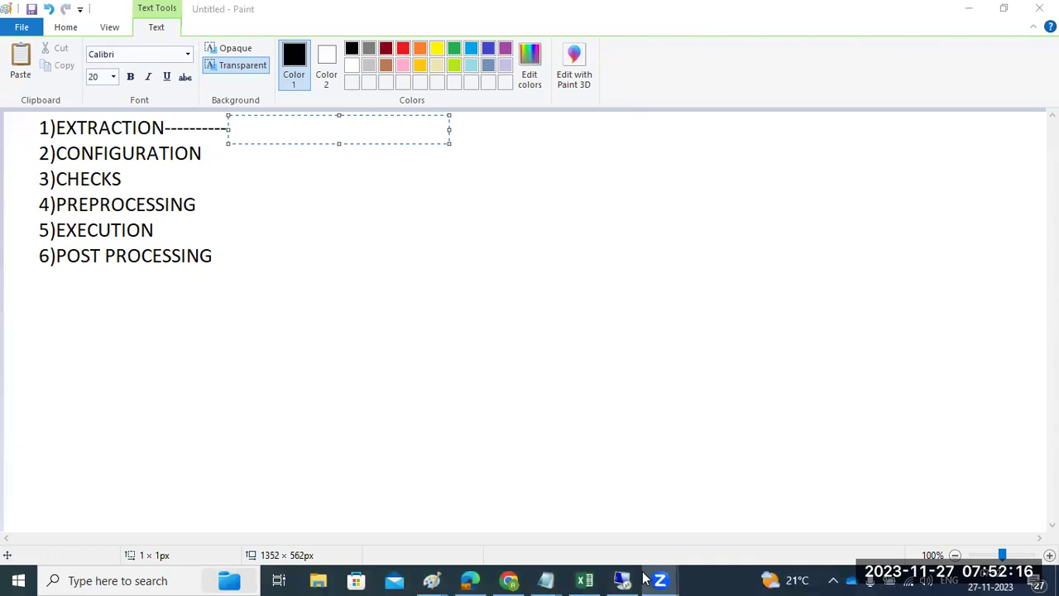
click(622, 580)
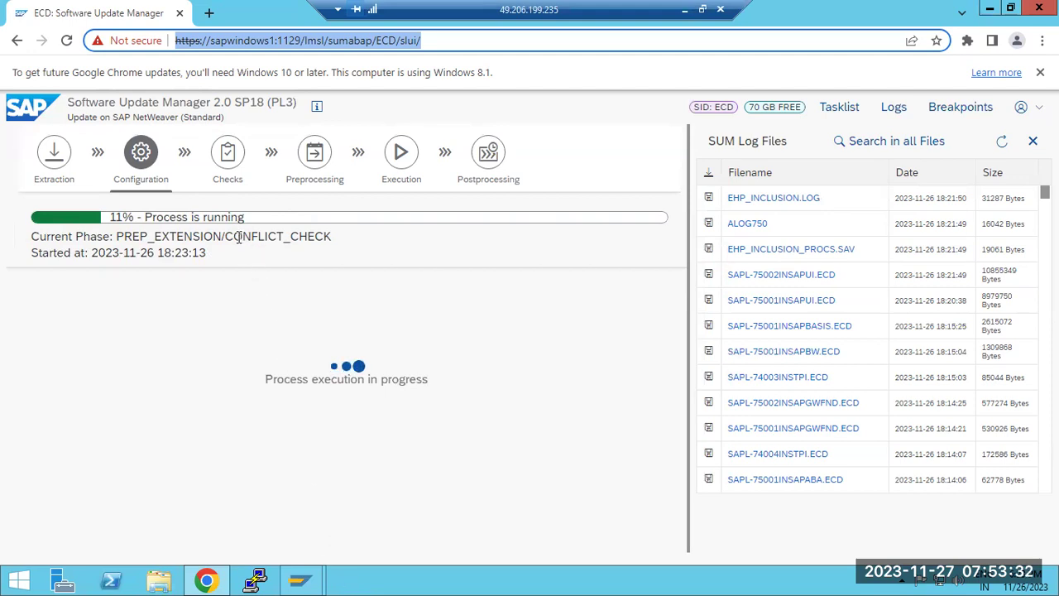
drag(225, 235, 332, 237)
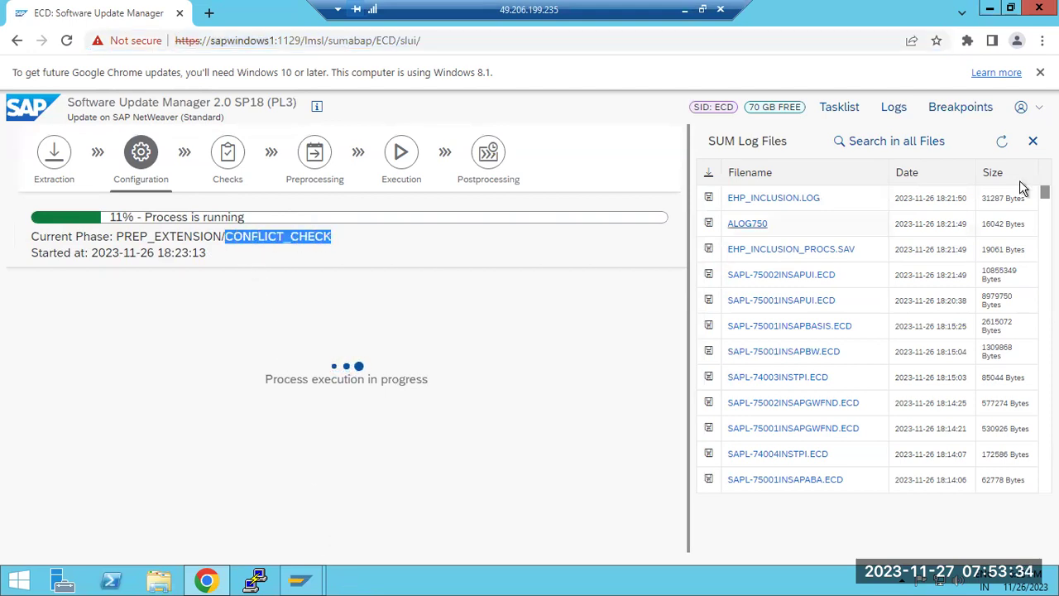
- Refresh the SUM log file list and review the package entries under IT_PATQ in CONFLCHK.LOG
click(1001, 144)
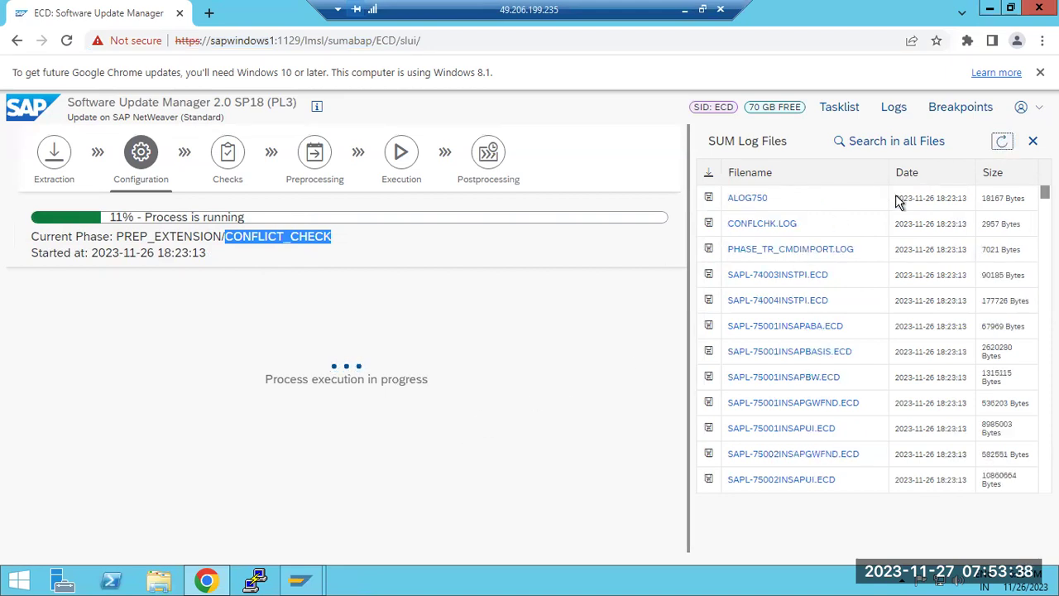
click(761, 224)
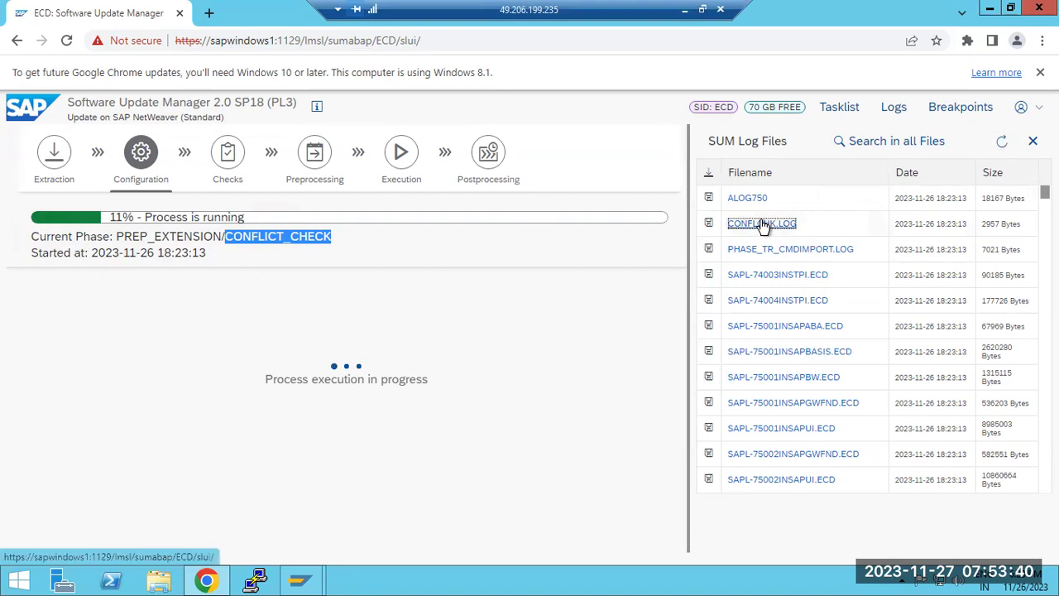
scroll(675, 357, down, 5)
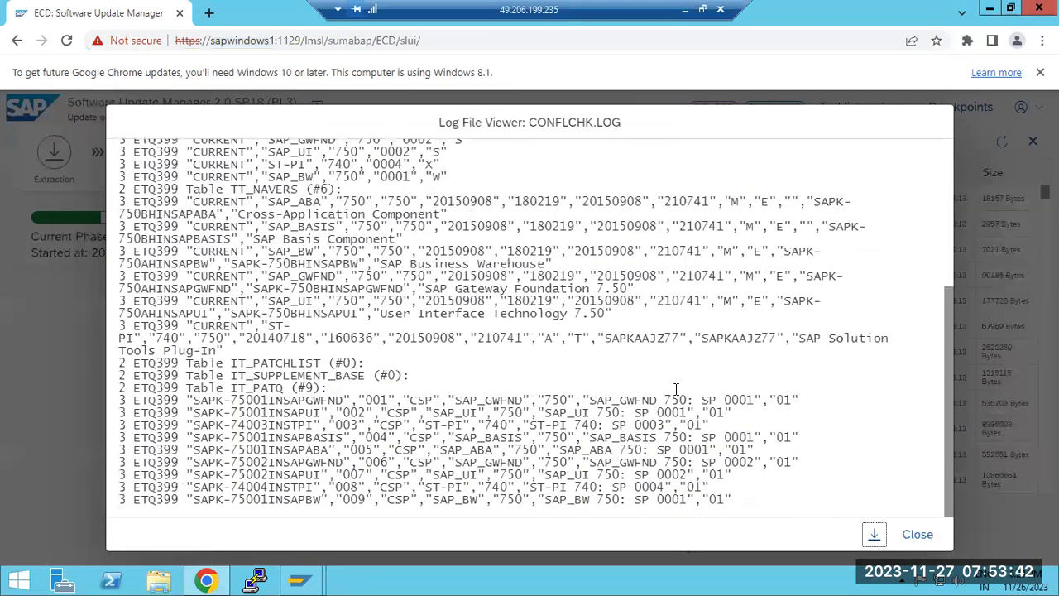
drag(195, 400, 783, 508)
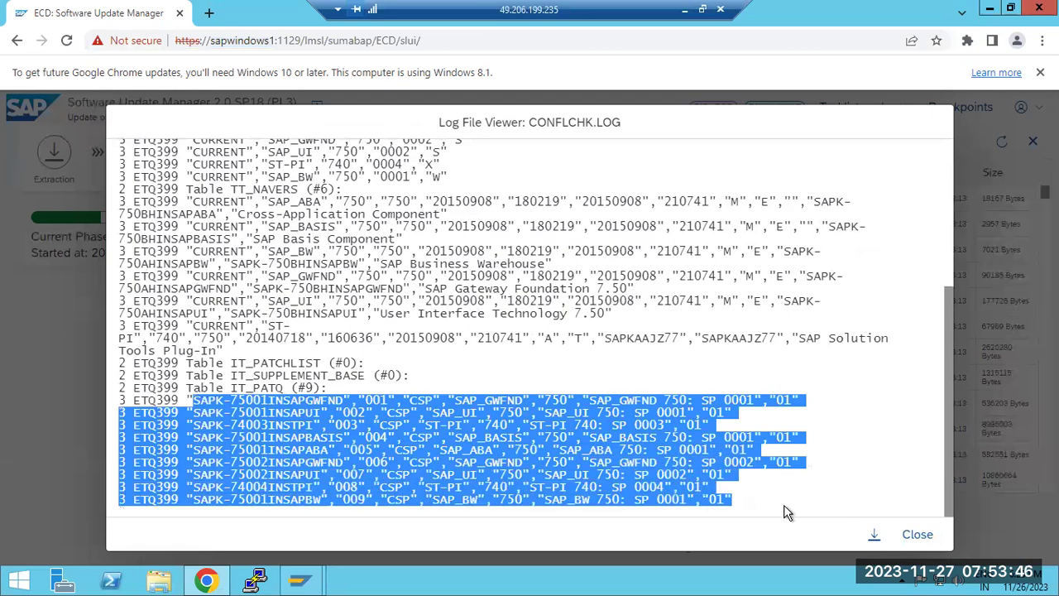
click(917, 535)
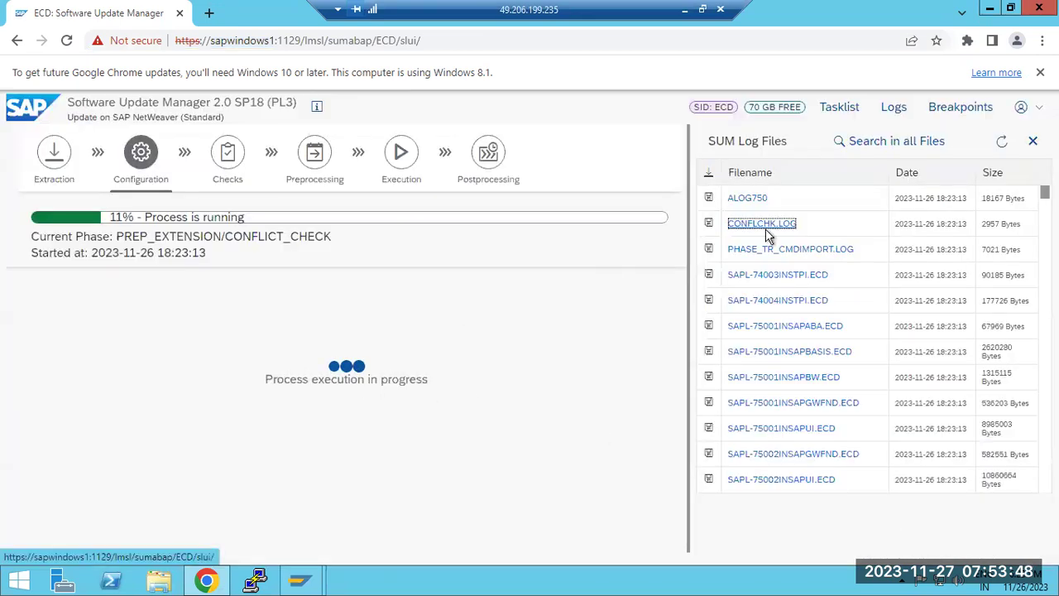
- Refresh the log file list and follow the current phase from the kernel scan to PREP_INSTALL/SUBMOD_PREP_INSTALL/INITSHD
click(1001, 141)
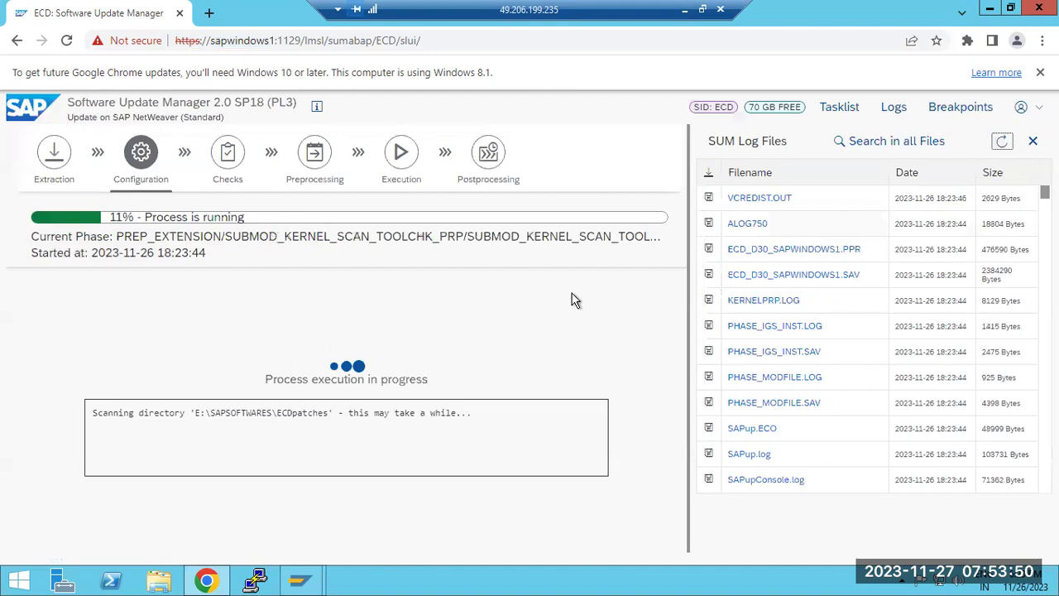
drag(259, 241, 430, 238)
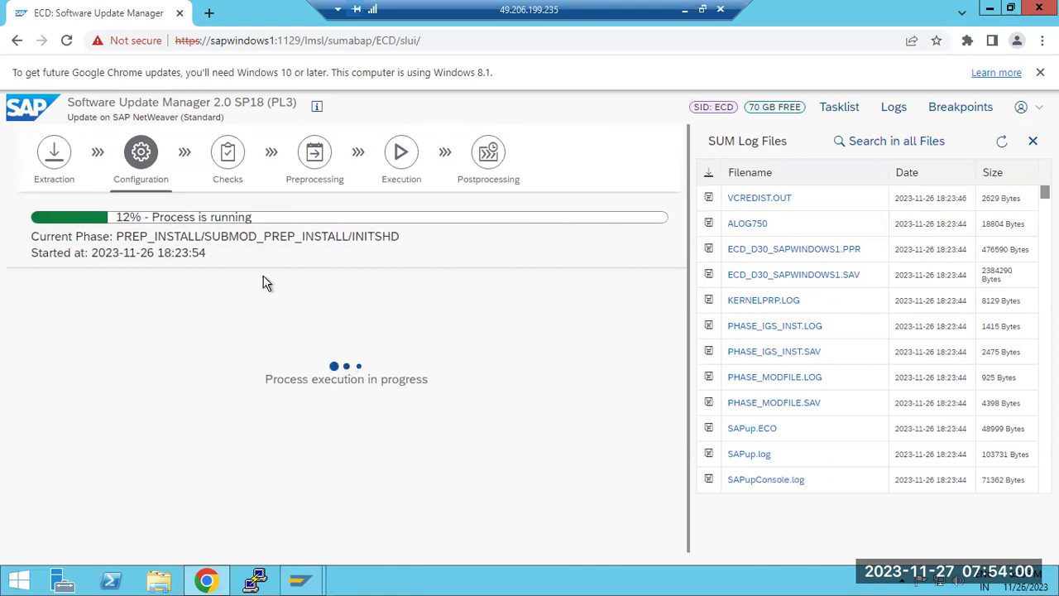
drag(352, 236, 400, 236)
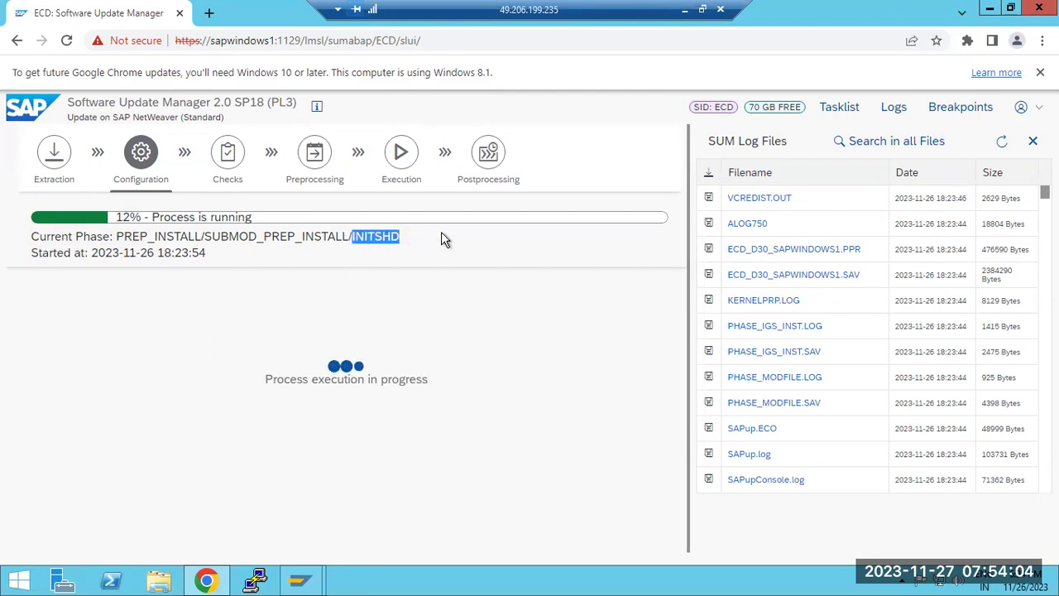
- View the Configuration tasklist, return to the SUM logs and review the shadow instance number and port checks in INITSHD.LOG
click(837, 109)
click(893, 107)
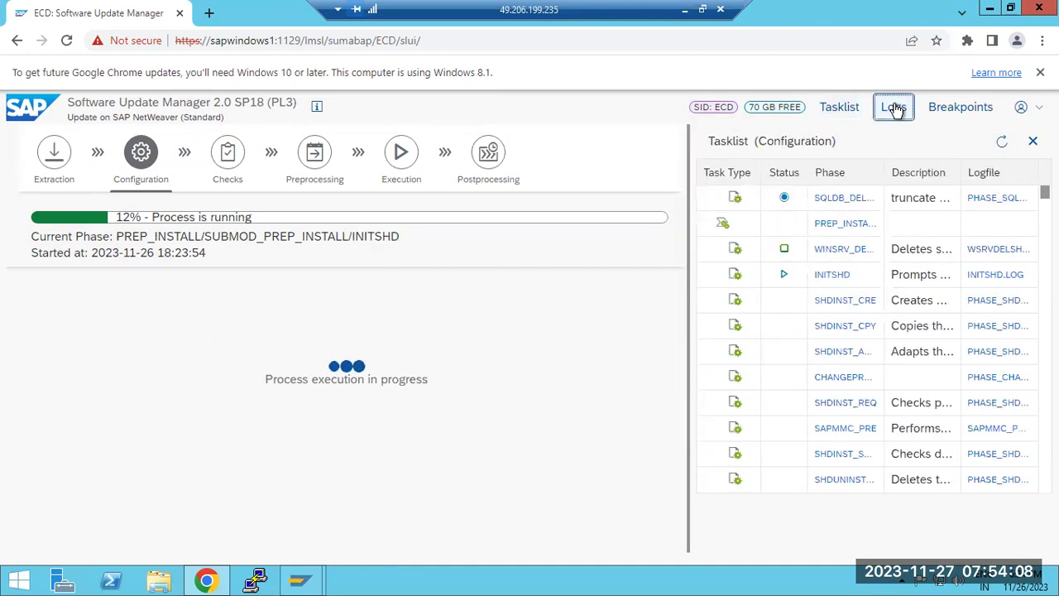
click(765, 201)
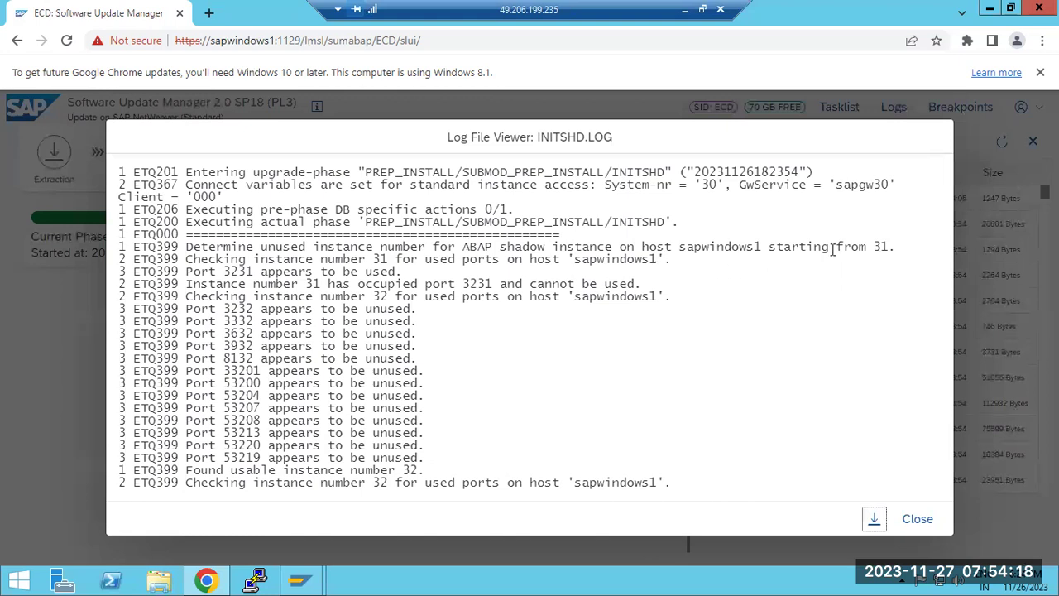
drag(832, 250, 856, 256)
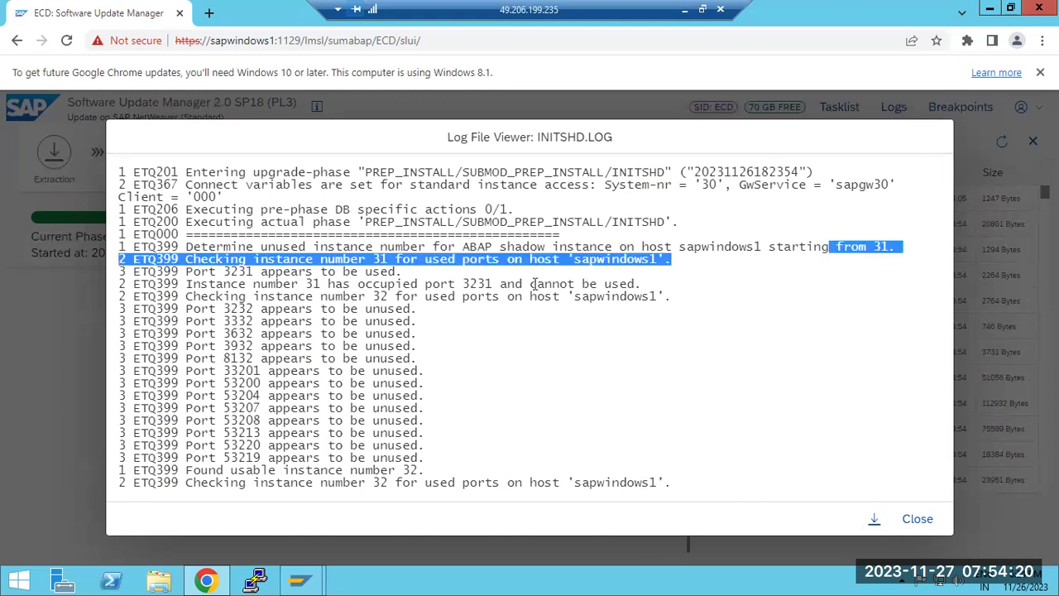
drag(344, 284, 453, 460)
drag(283, 483, 702, 473)
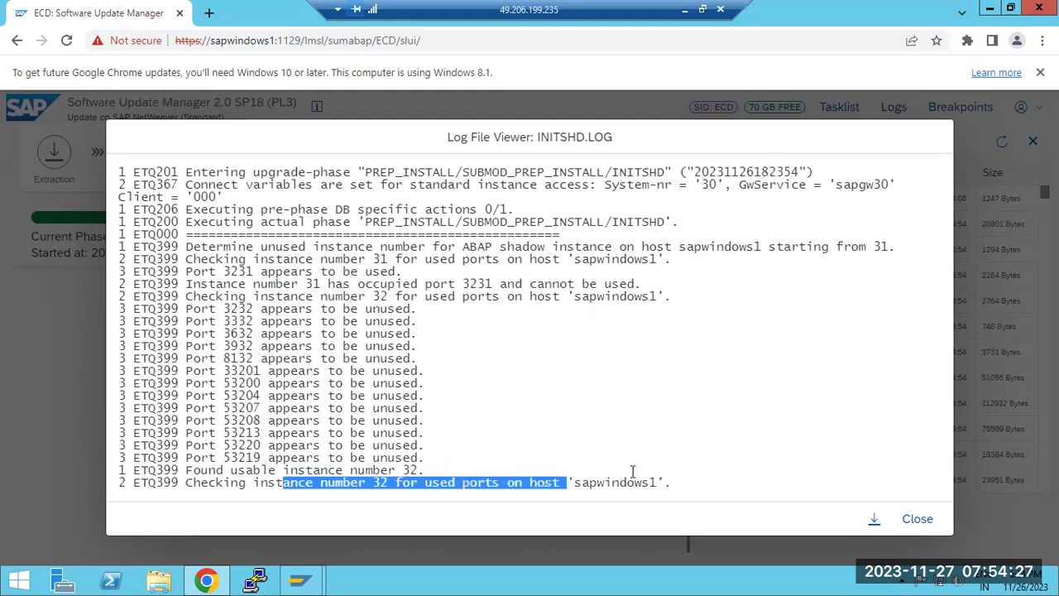
click(917, 519)
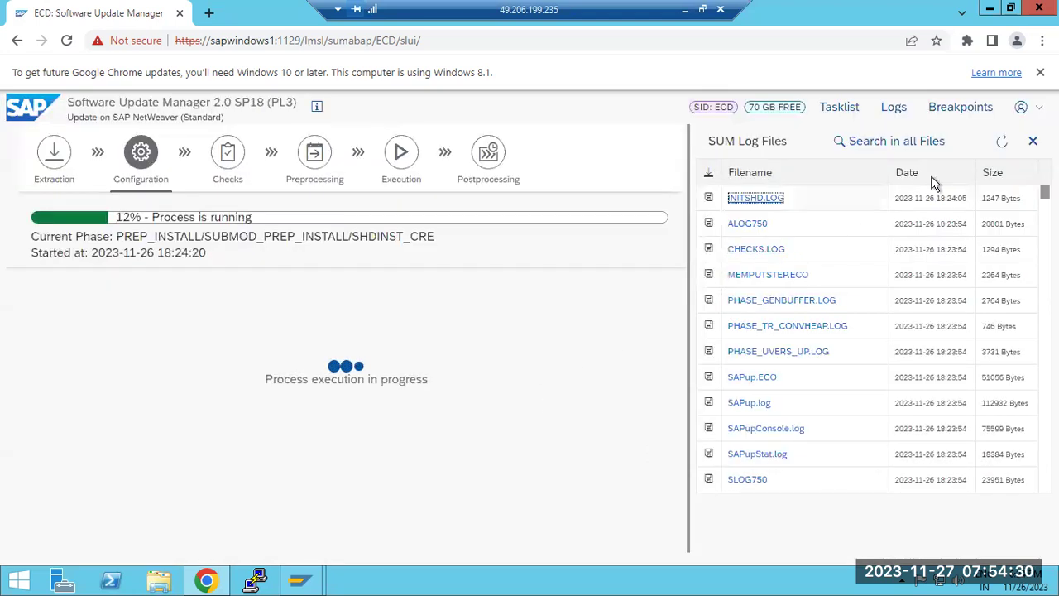
- Update the SUM log file list and read INSTANCELIST_INFO.LOG for the instances found on the host
click(1001, 142)
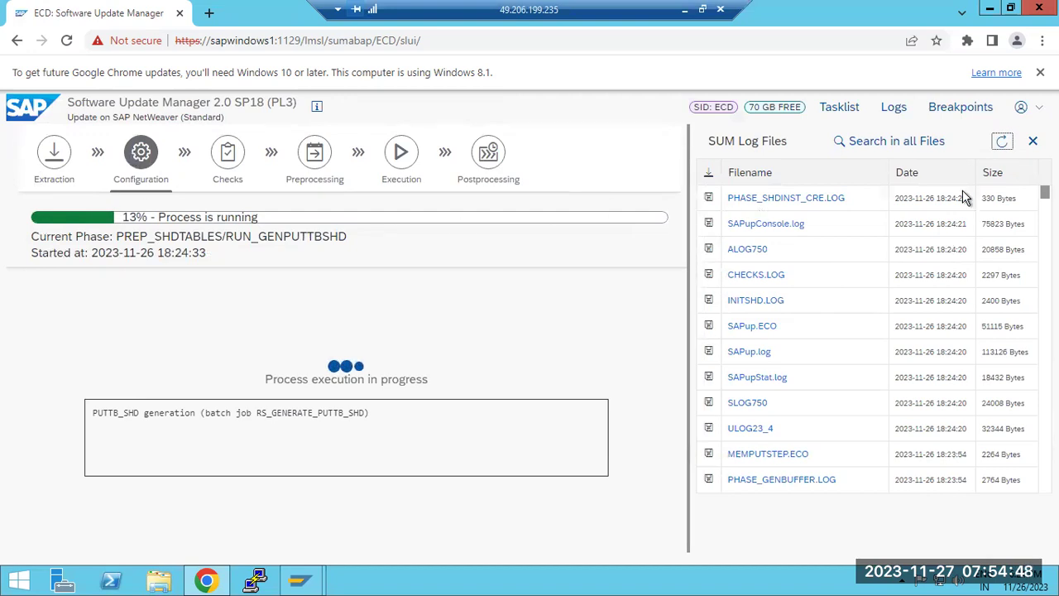
click(1001, 144)
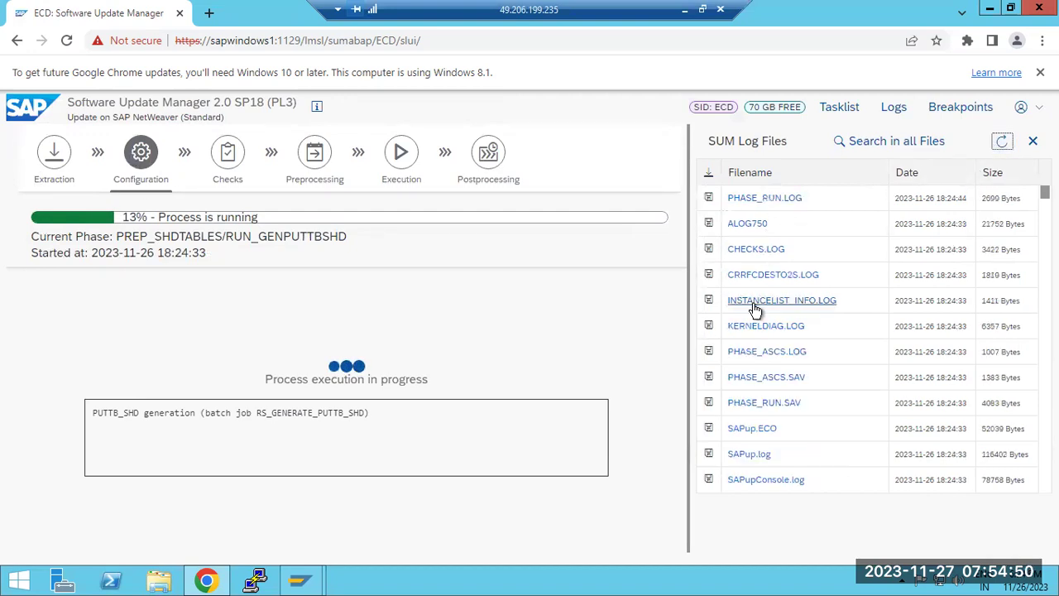
click(755, 309)
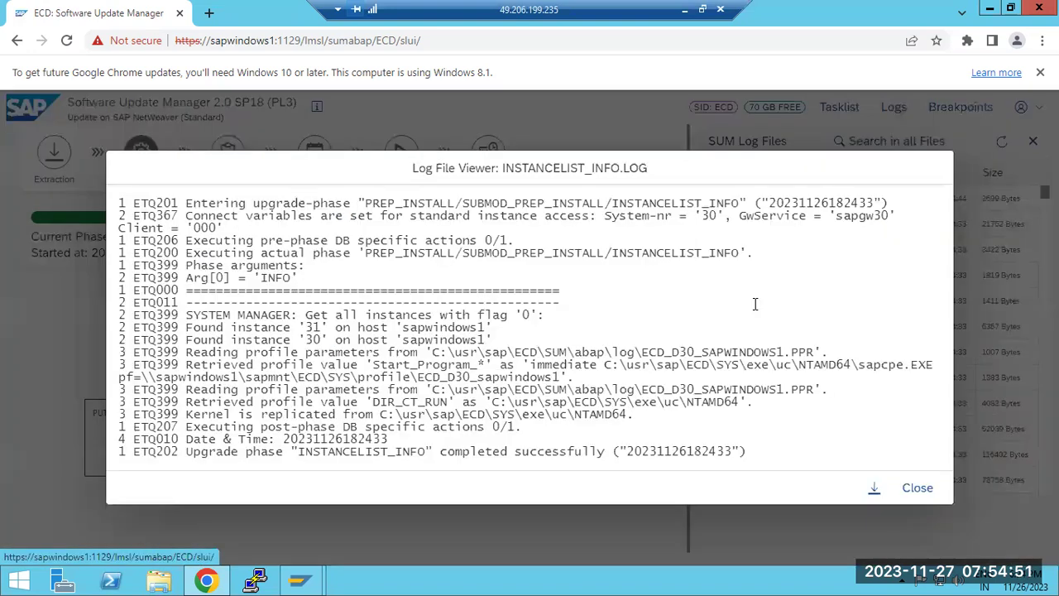
click(917, 488)
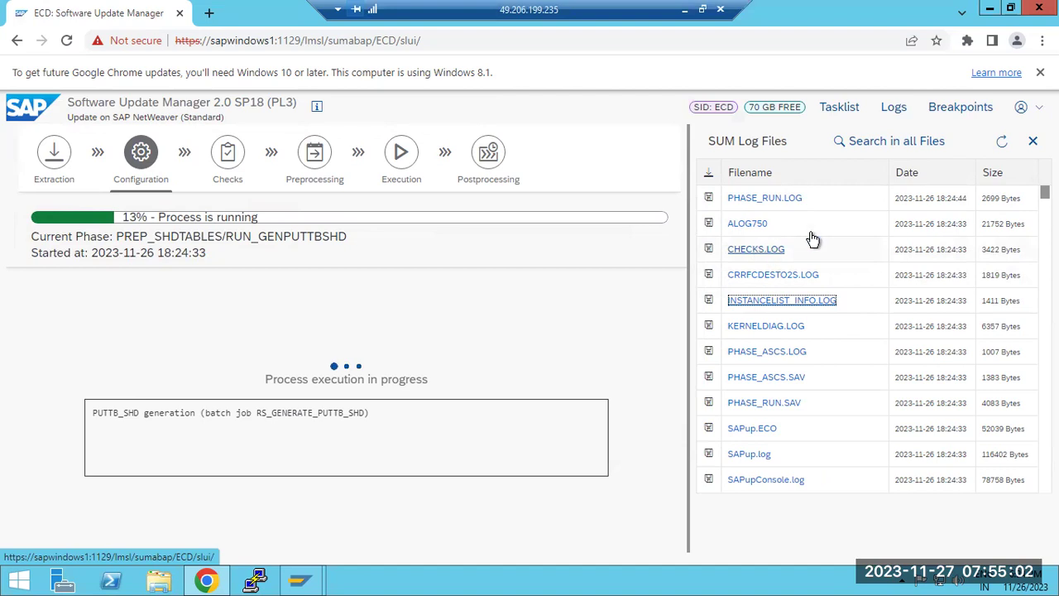
- Refresh the log file list repeatedly and check the Initialize Cloning batch job RSUPGJOB in the RUN_DBCLONE_INIT phase
click(1001, 142)
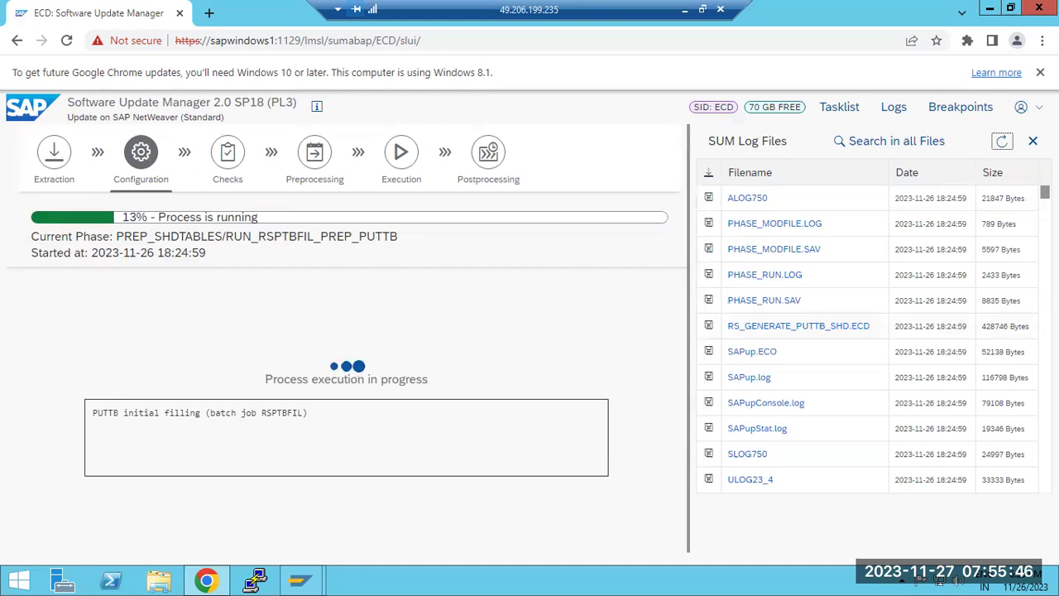
click(1002, 141)
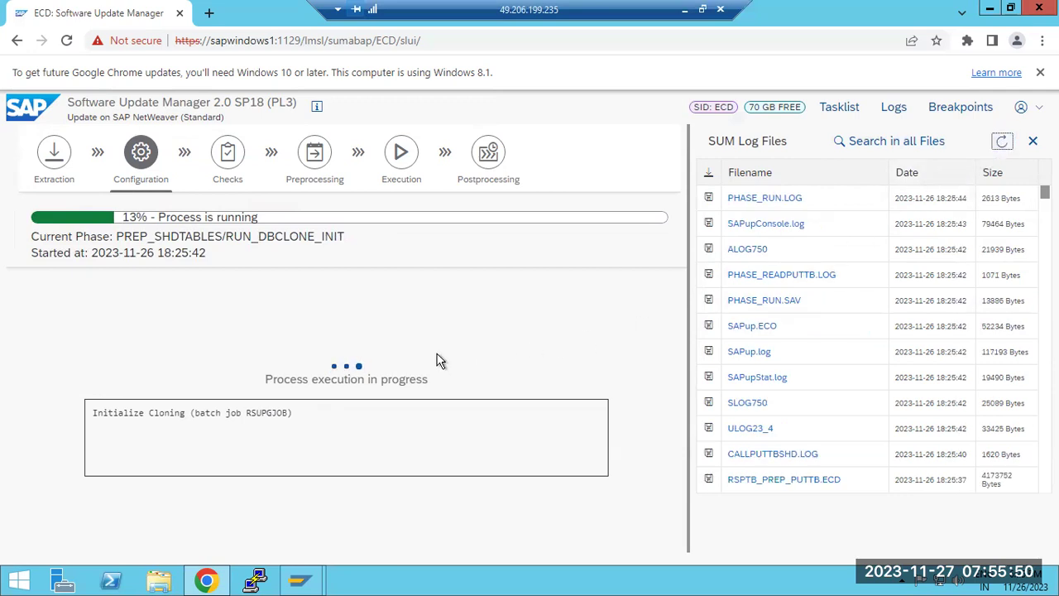
drag(119, 412, 287, 416)
mouse_move(302, 582)
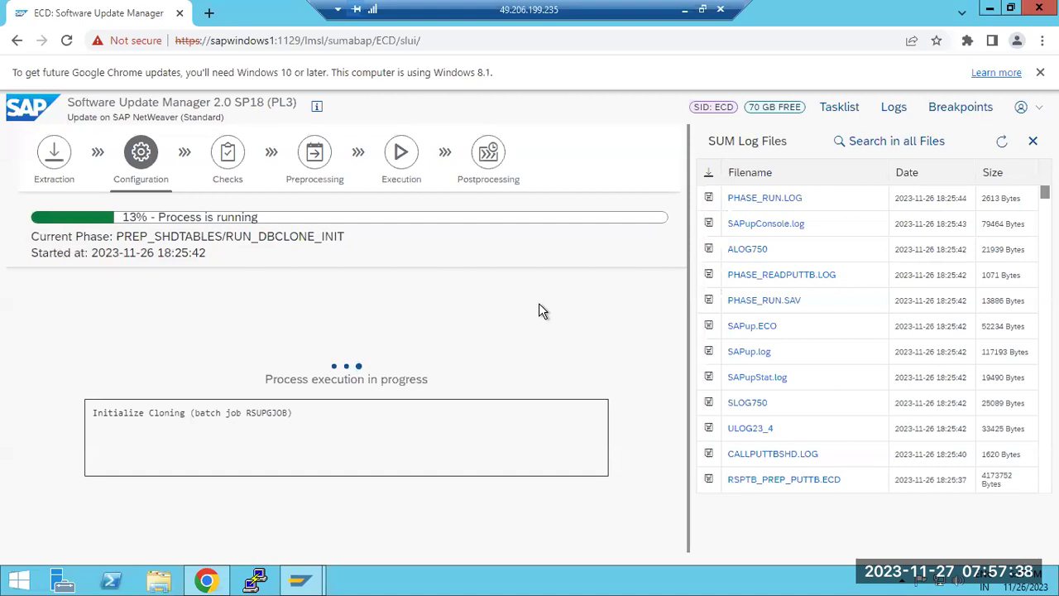
click(999, 141)
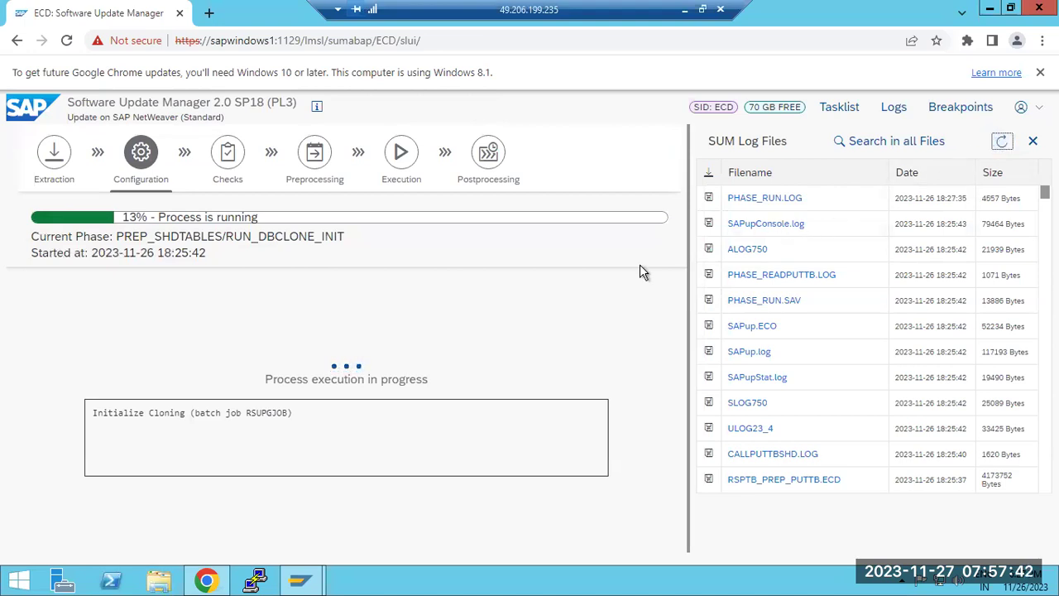